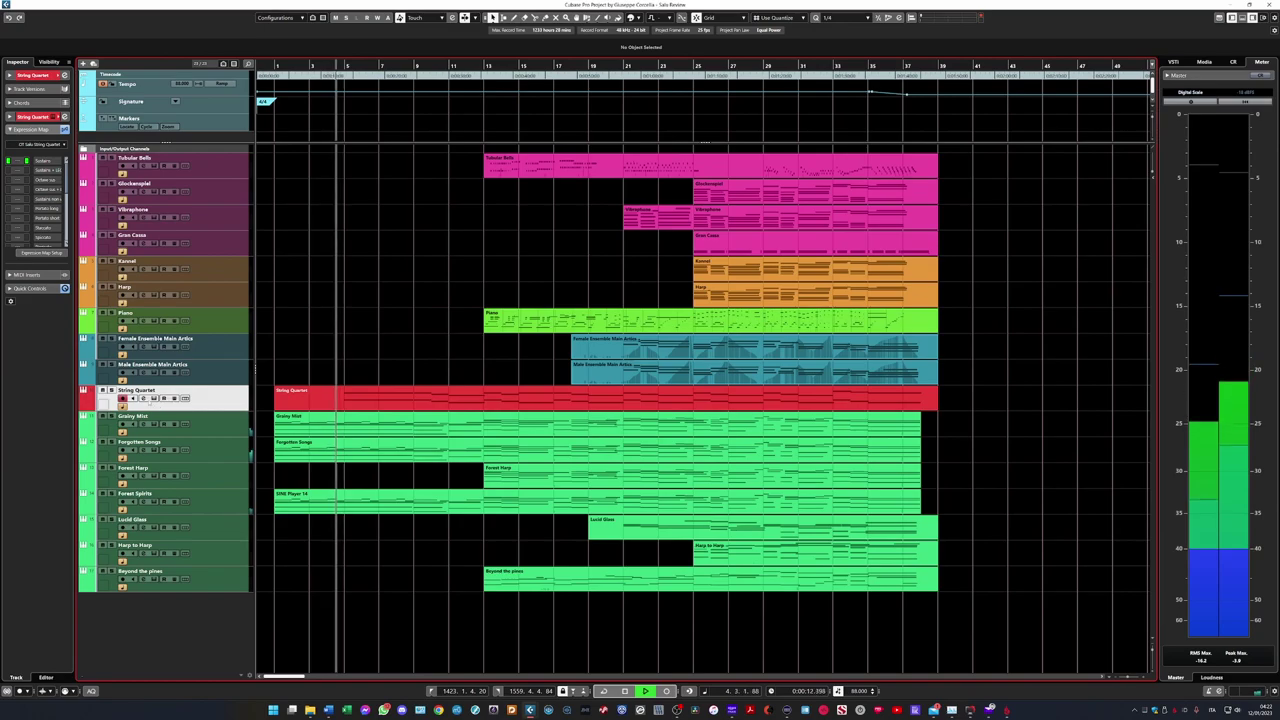
# Inspect the String Quartet track's instrument, viewing its loaded articulations and microphone mixer, and close it.
pyautogui.click(154, 399)
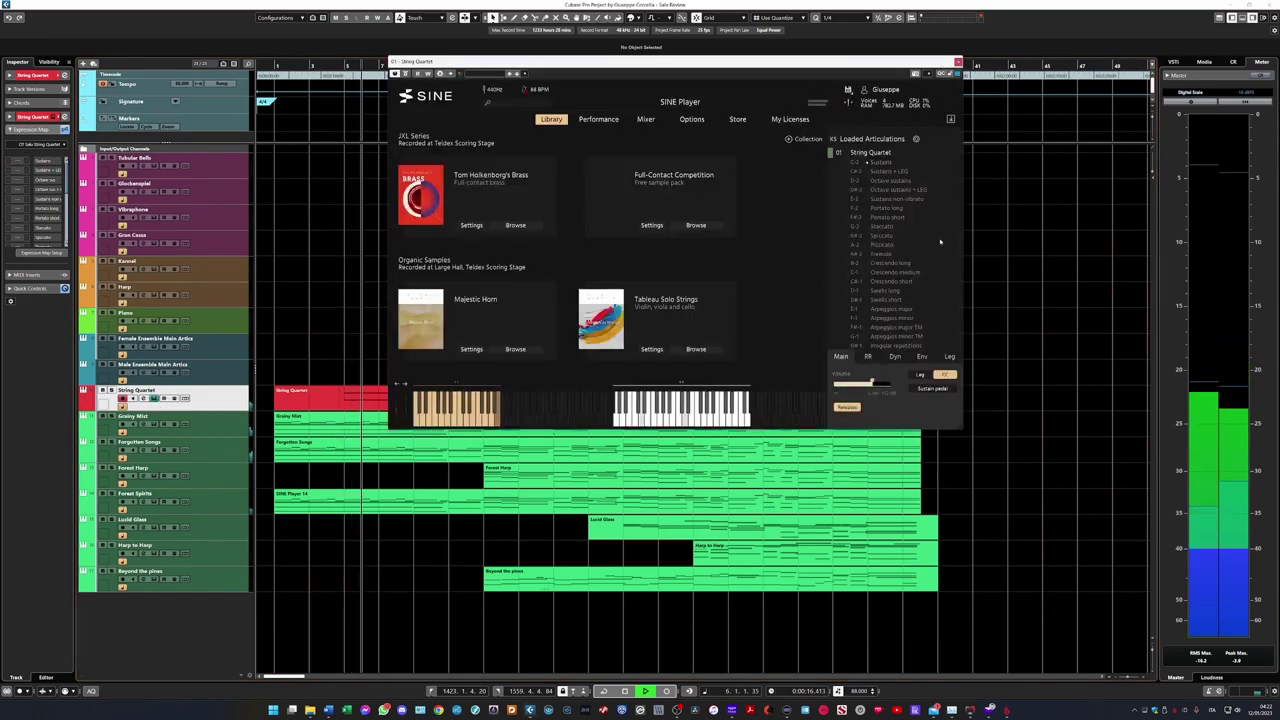
pyautogui.scroll(-1, 899, 260)
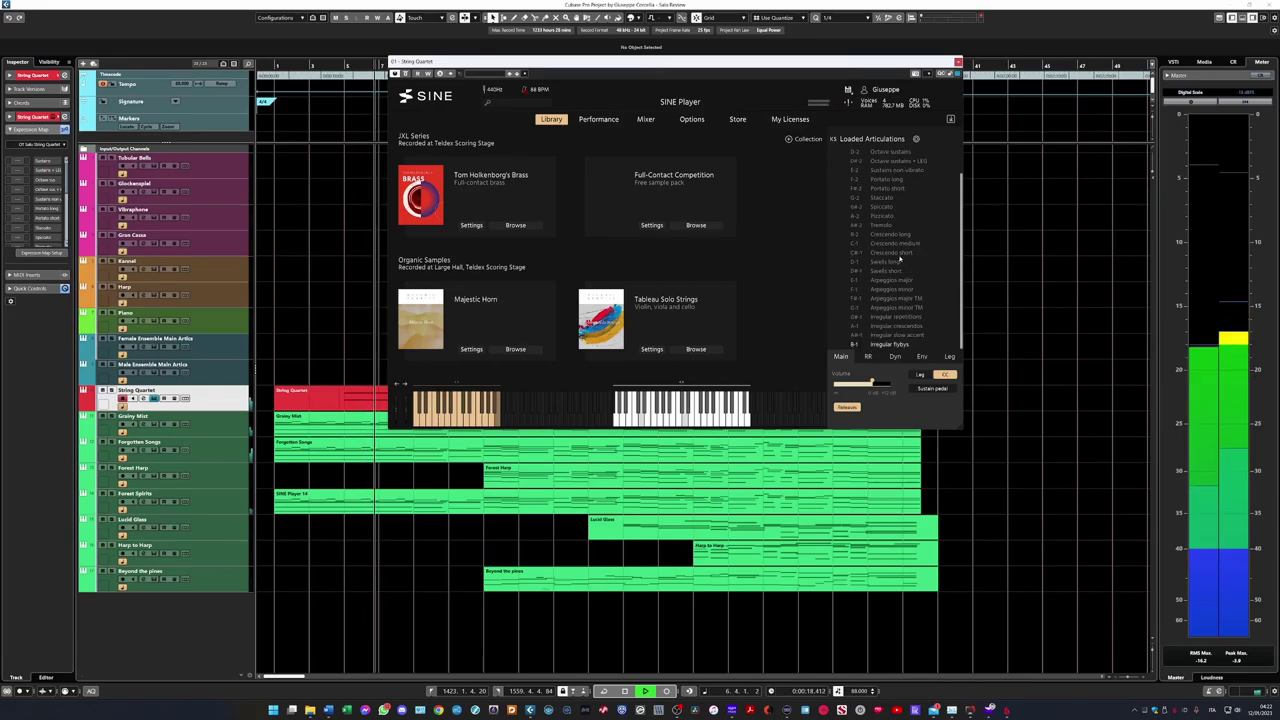
pyautogui.click(646, 119)
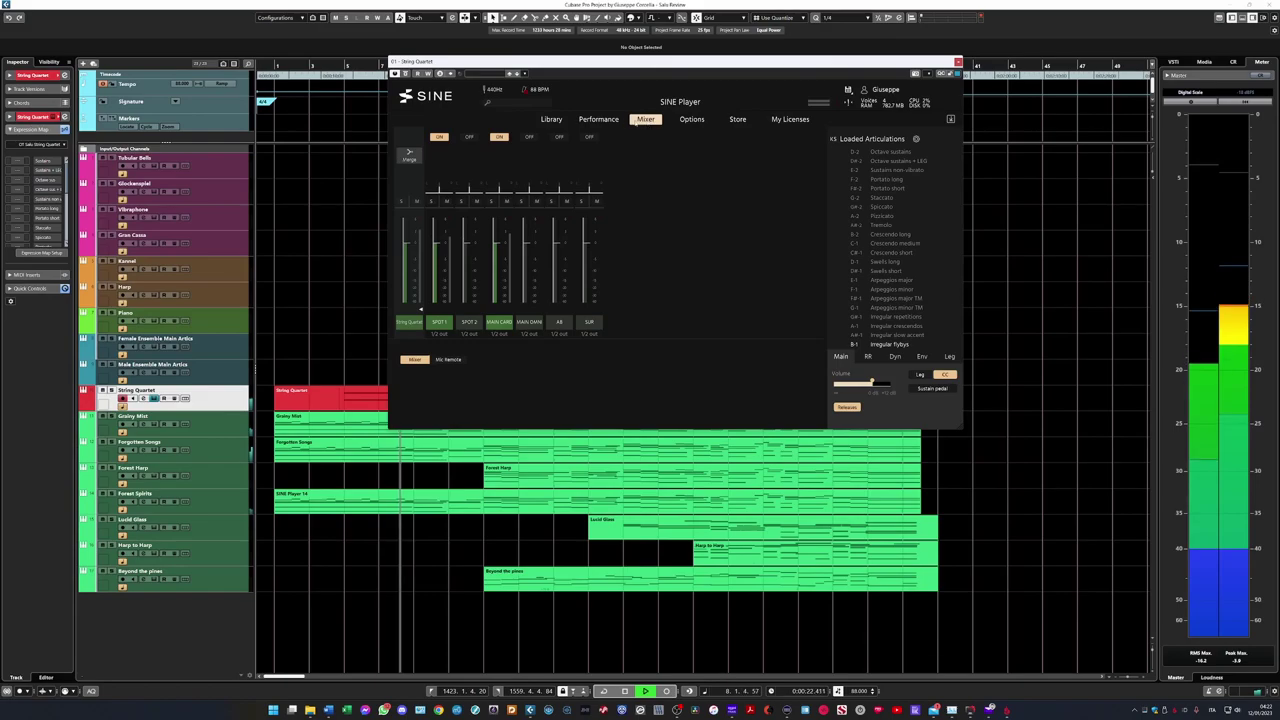
pyautogui.click(551, 119)
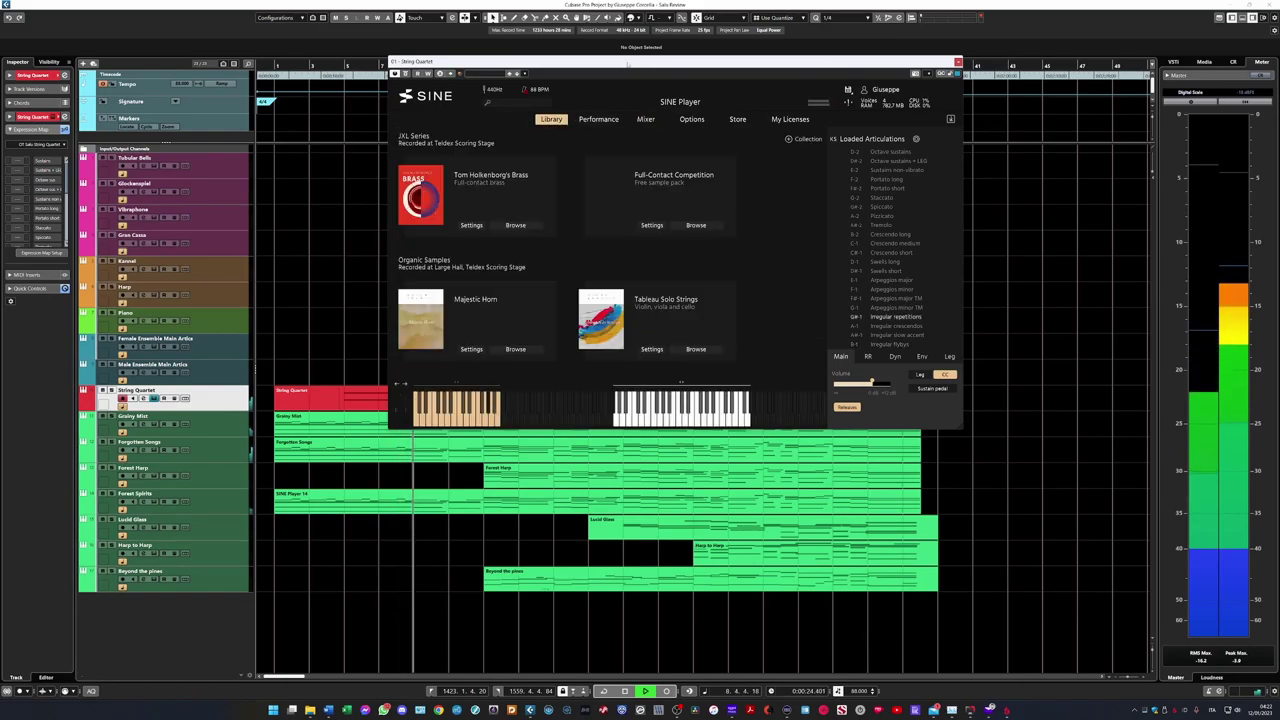
pyautogui.moveTo(630, 78); pyautogui.dragTo(697, 143)
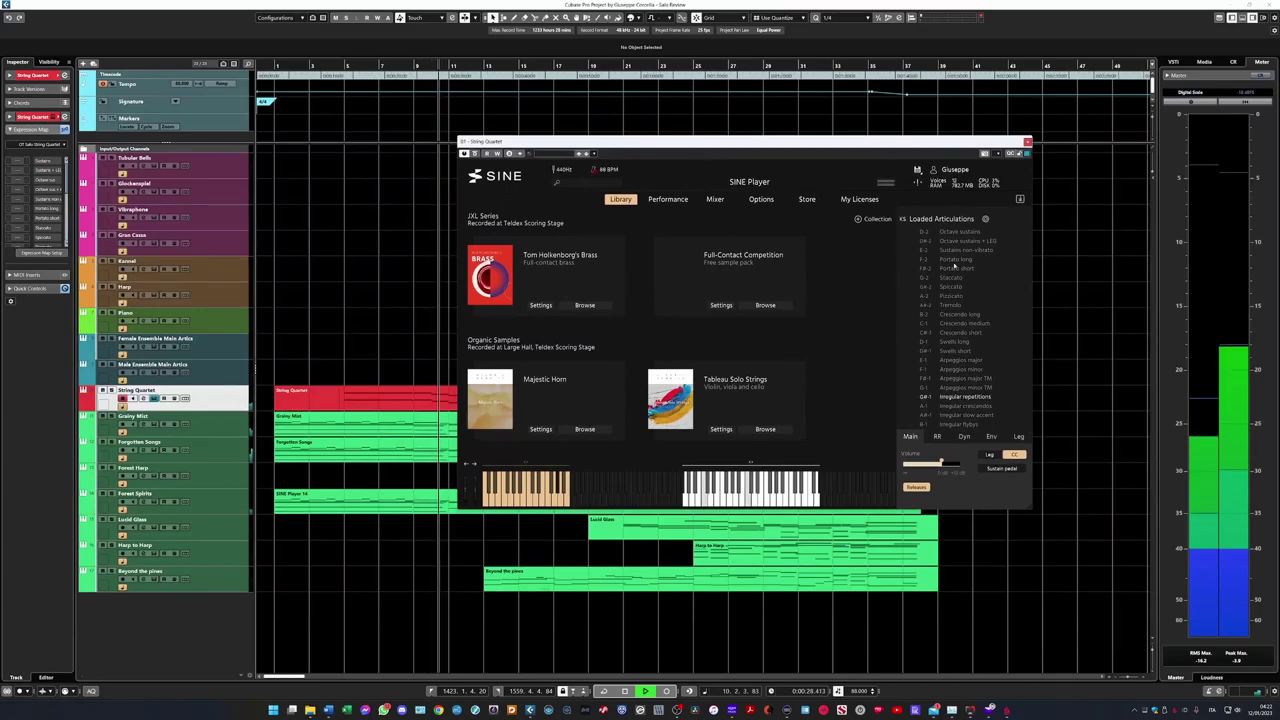
pyautogui.click(1027, 142)
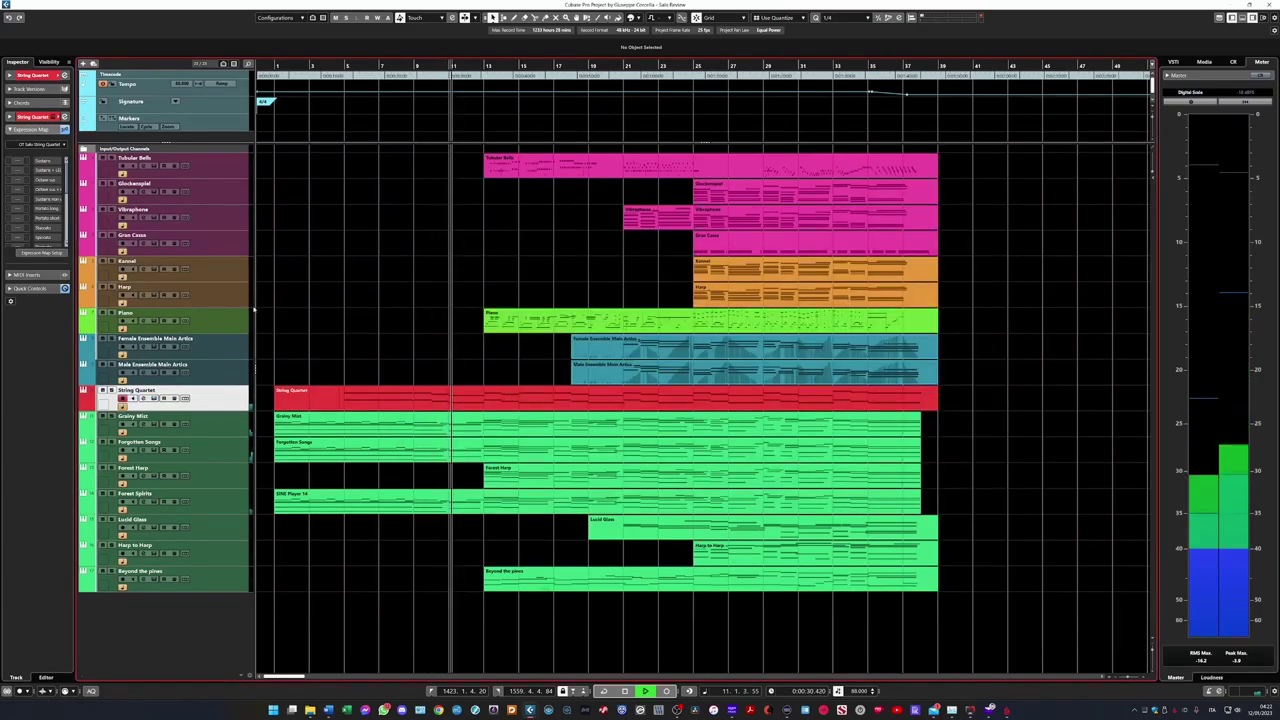
# View the loaded articulations of the Piano and Tubular Bells track instruments, moving their windows clear of the track list.
pyautogui.click(154, 321)
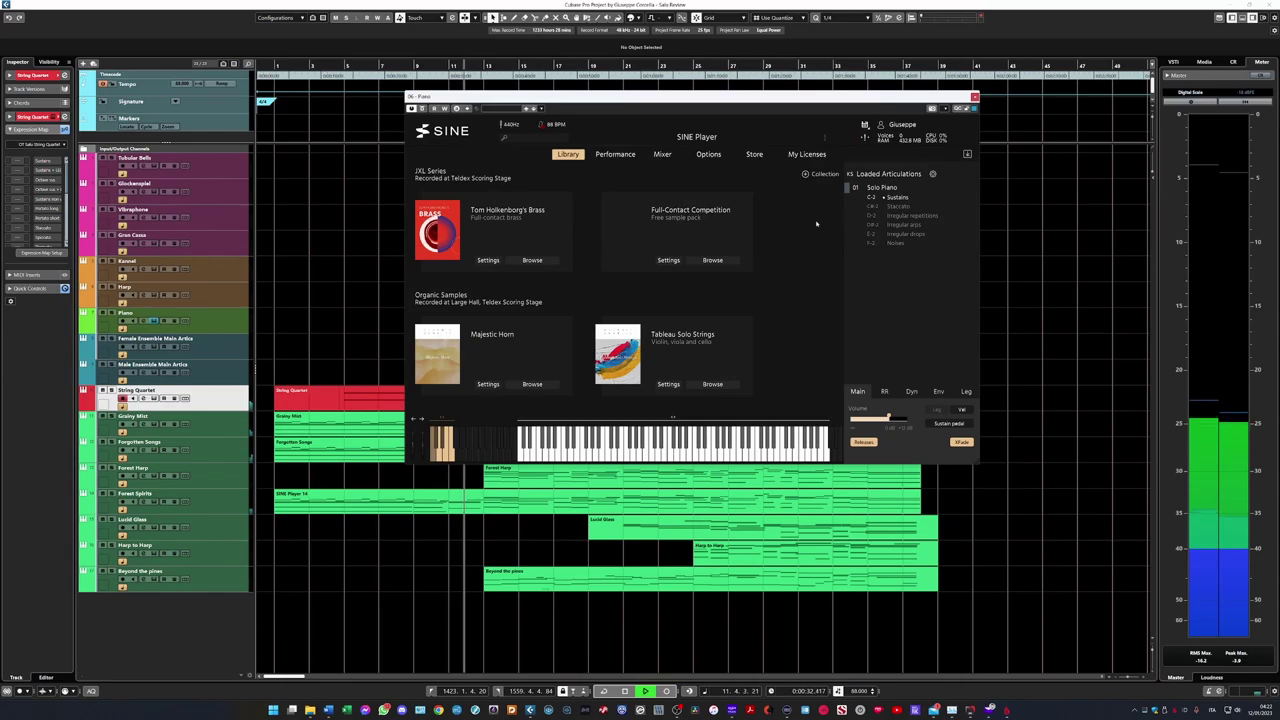
pyautogui.moveTo(785, 98); pyautogui.dragTo(875, 218)
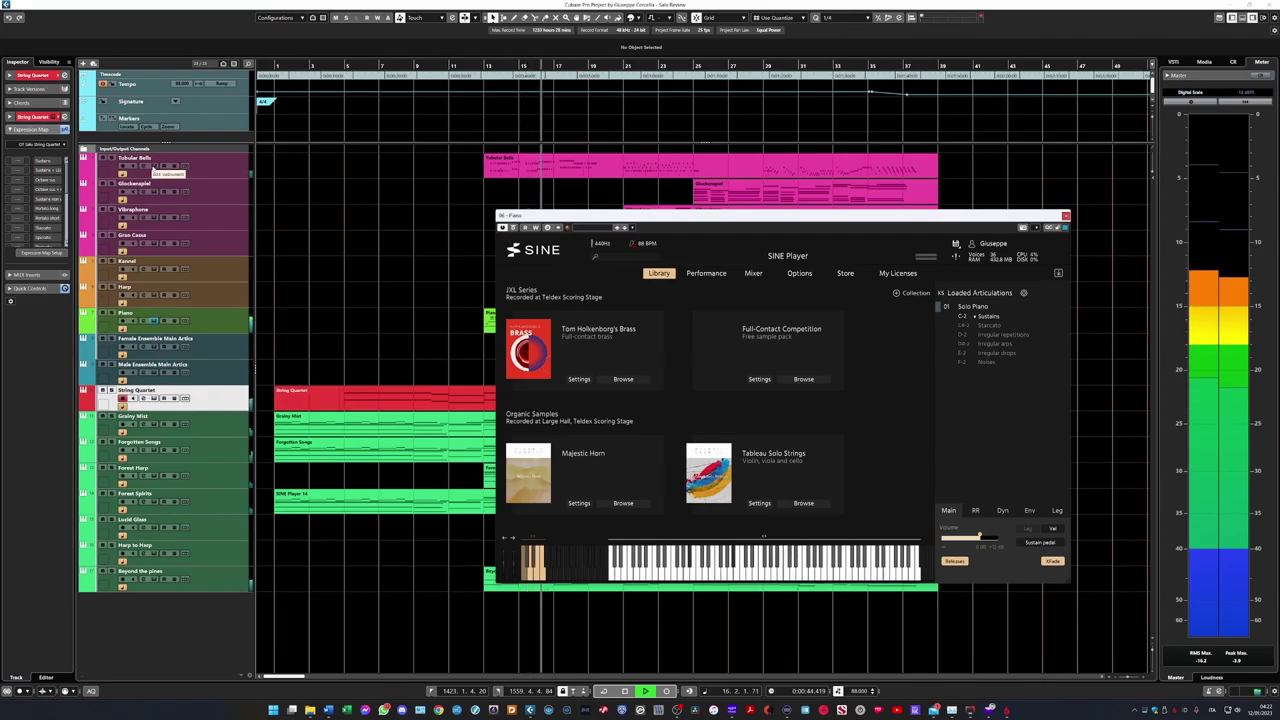
pyautogui.click(157, 167)
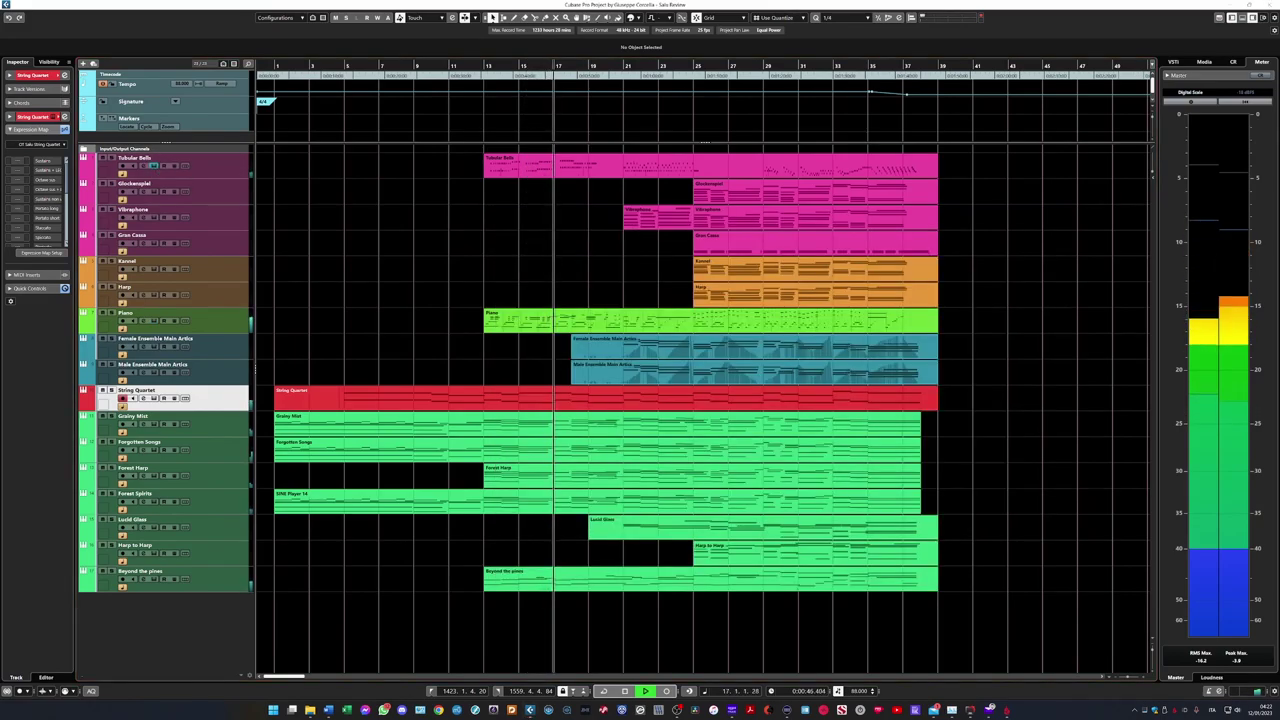
pyautogui.click(157, 167)
pyautogui.moveTo(648, 83); pyautogui.dragTo(854, 163)
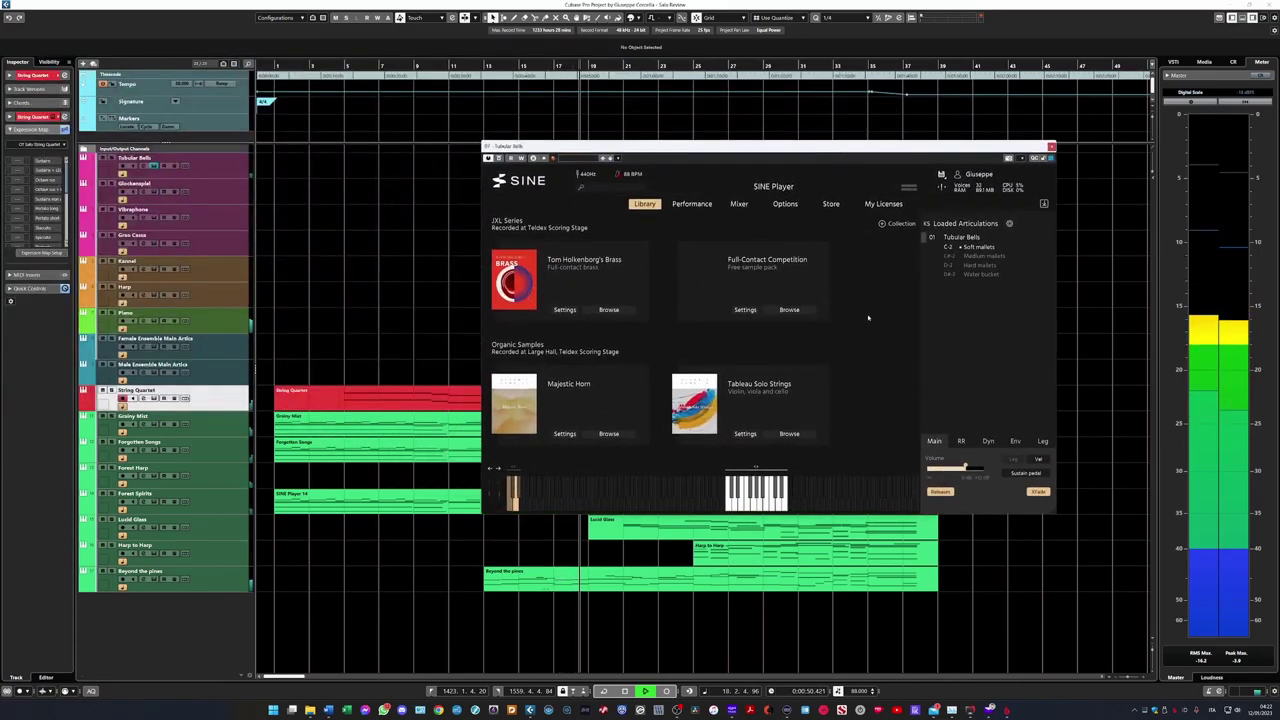
pyautogui.click(1051, 147)
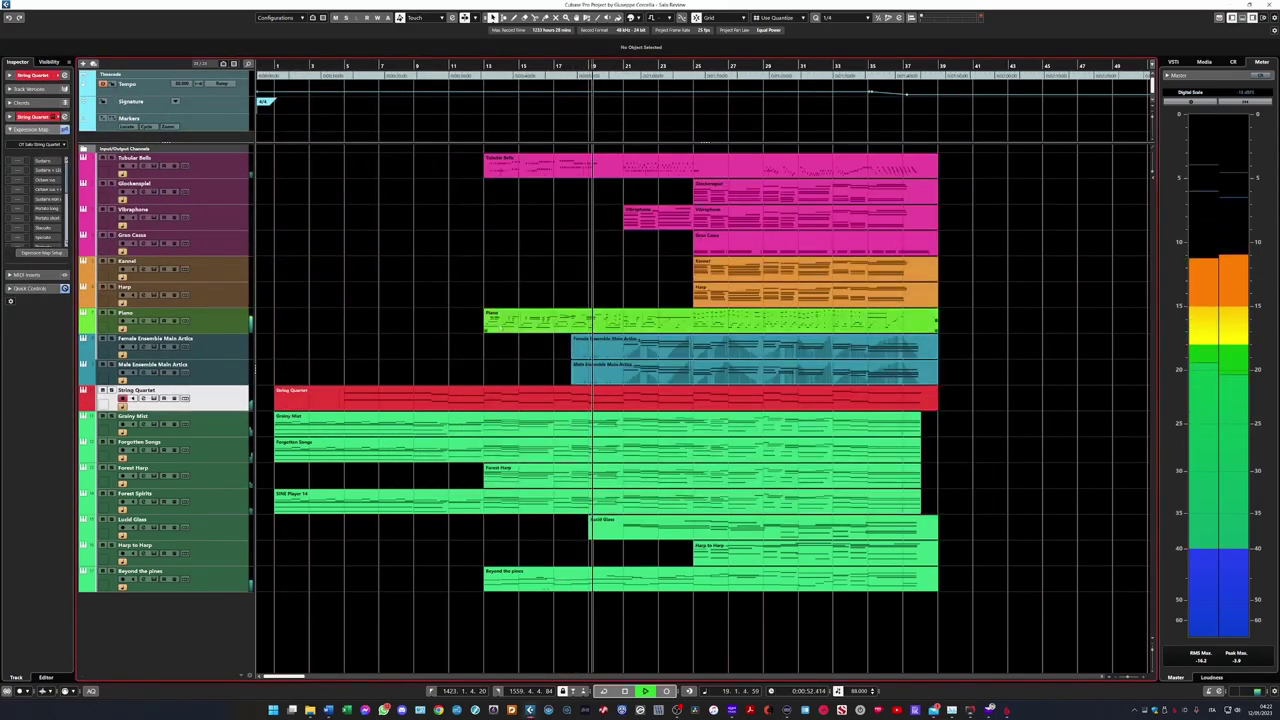
# Inspect the Female Ensemble Main Artics instrument's articulations, microphone mixer and performance settings, and close it.
pyautogui.click(152, 346)
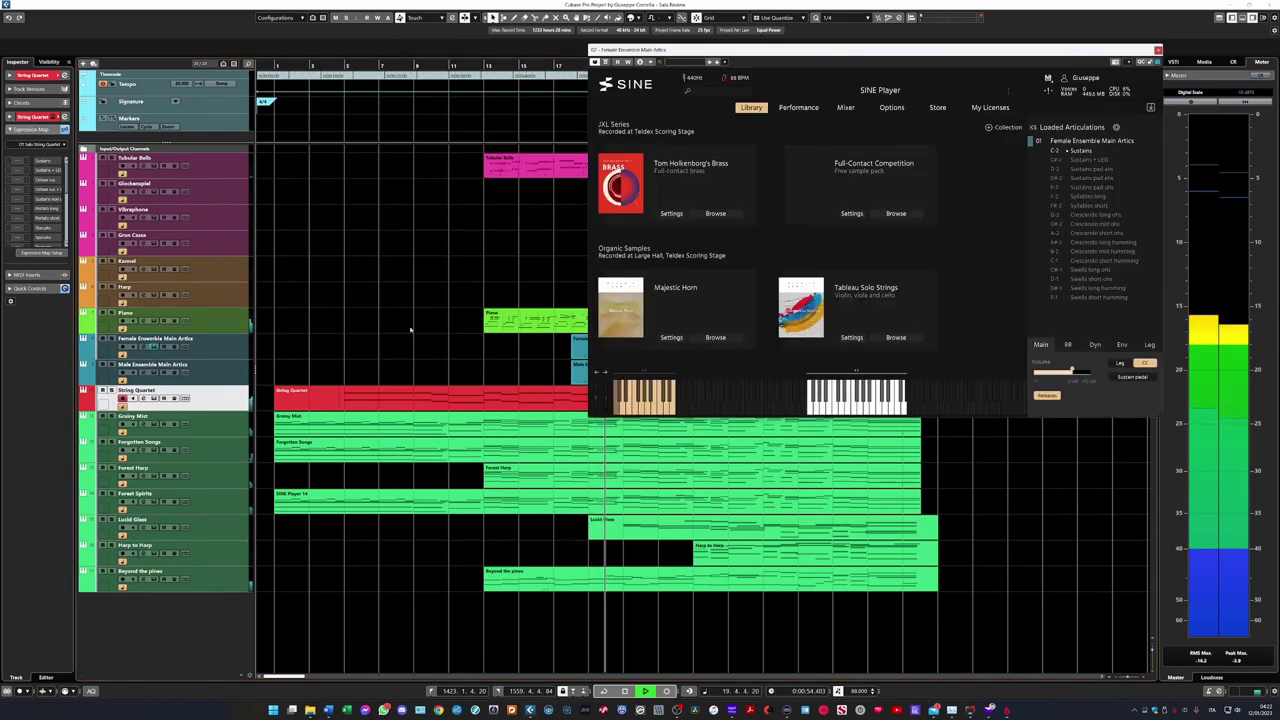
pyautogui.moveTo(987, 53); pyautogui.dragTo(919, 206)
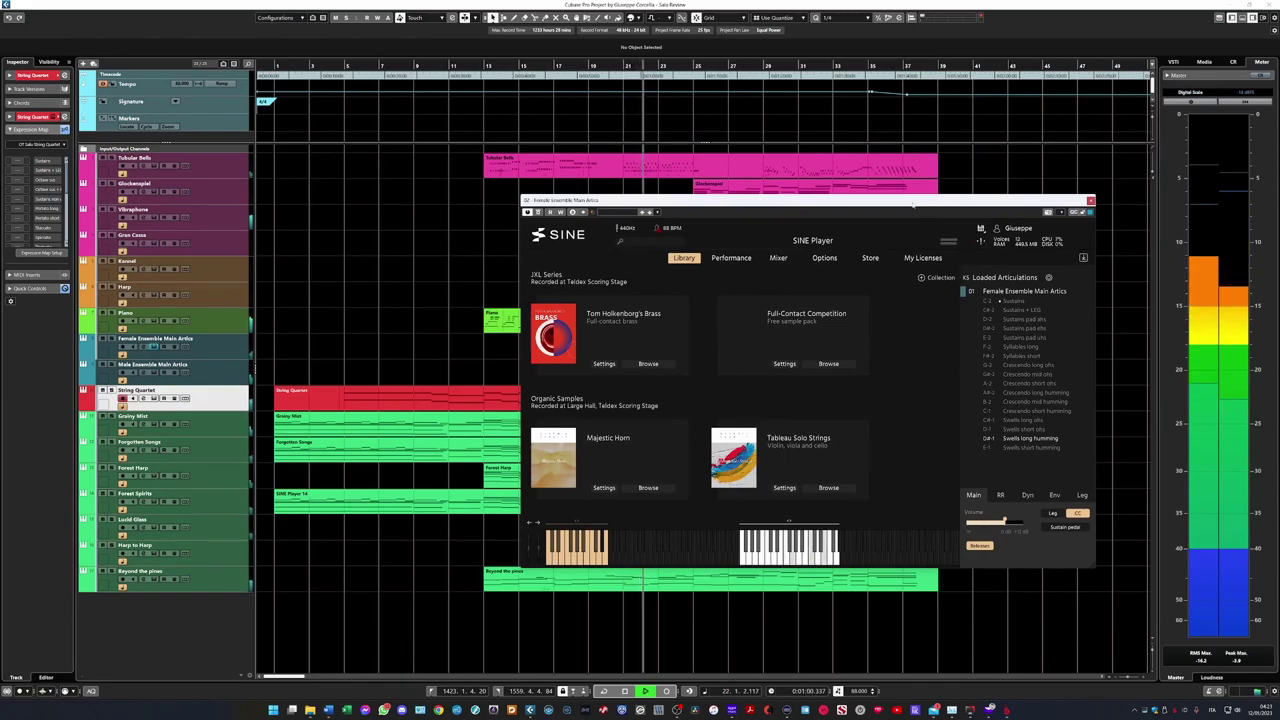
pyautogui.click(778, 258)
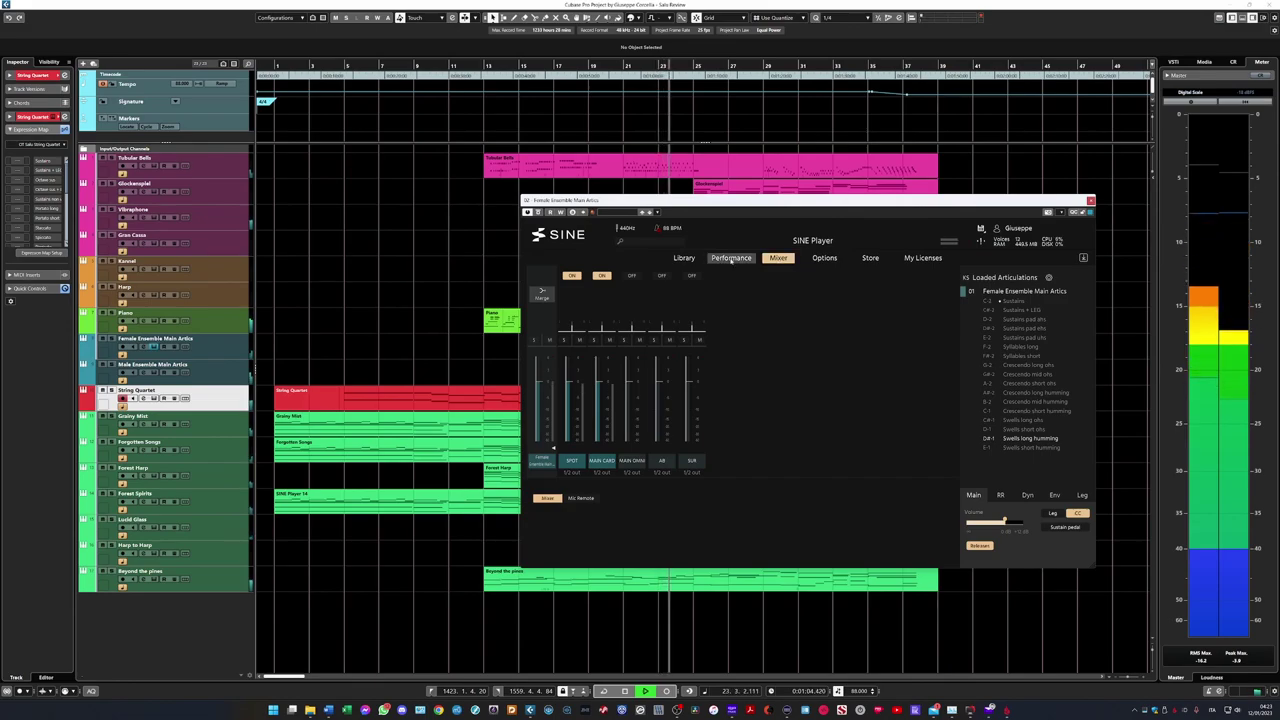
pyautogui.click(731, 258)
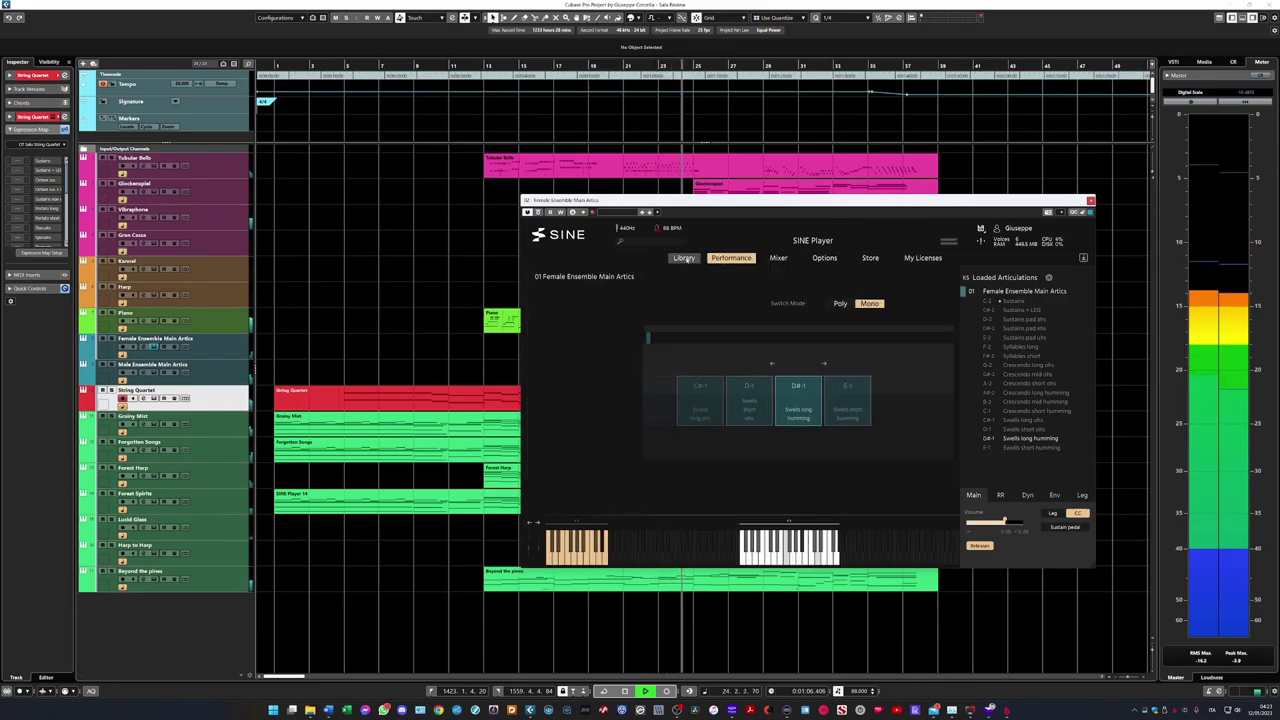
pyautogui.click(691, 259)
pyautogui.click(1091, 201)
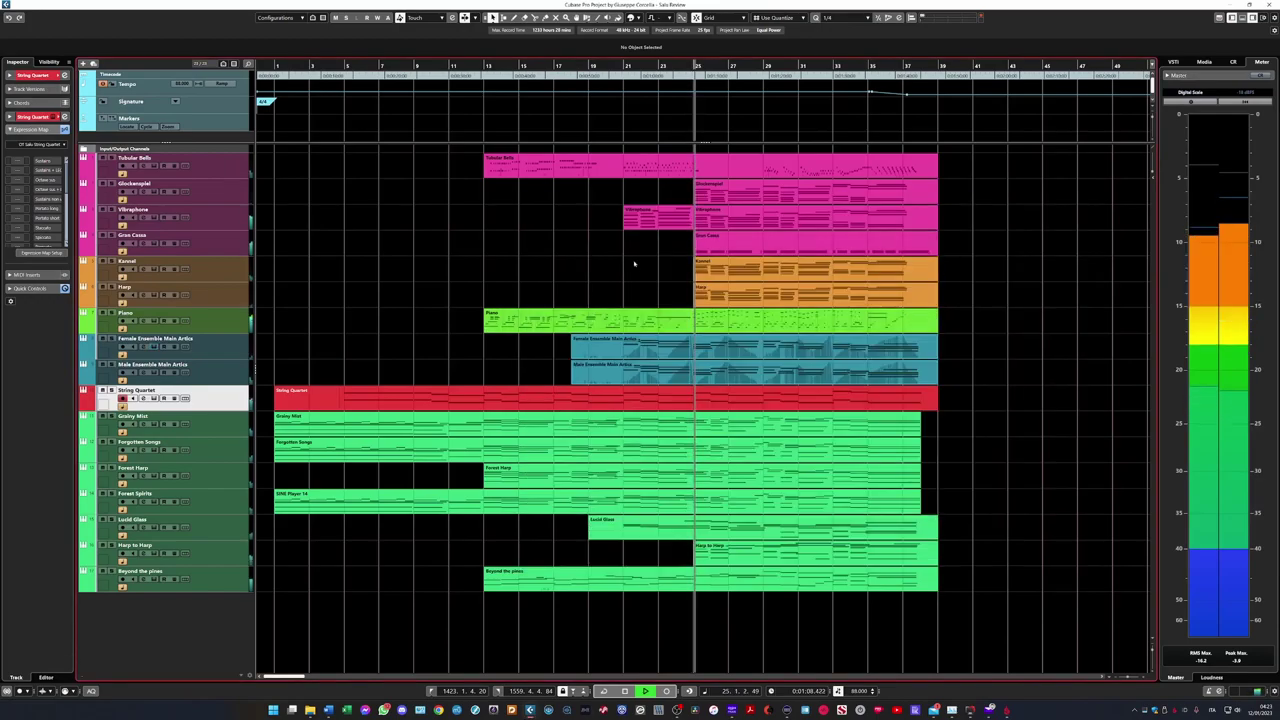
# View the loaded articulations of the Kannel, Beyond the pines and Vibraphone track instruments, closing each one.
pyautogui.click(150, 269)
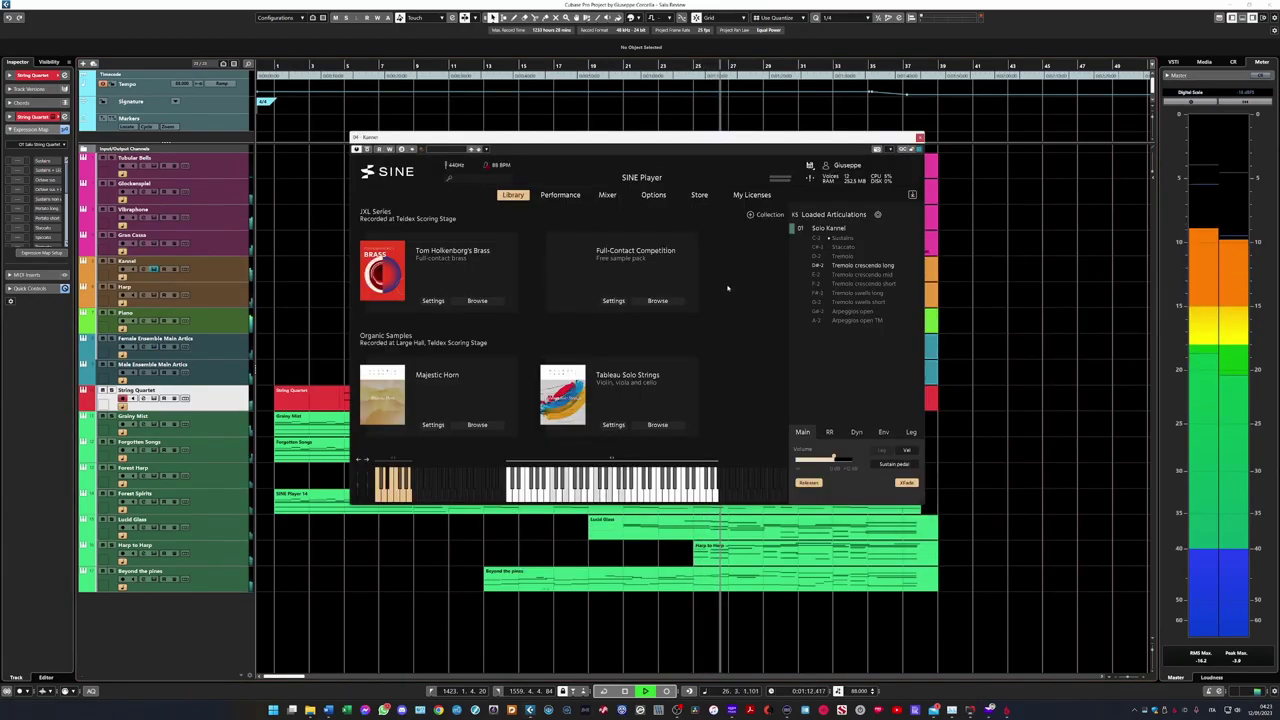
pyautogui.press('Escape')
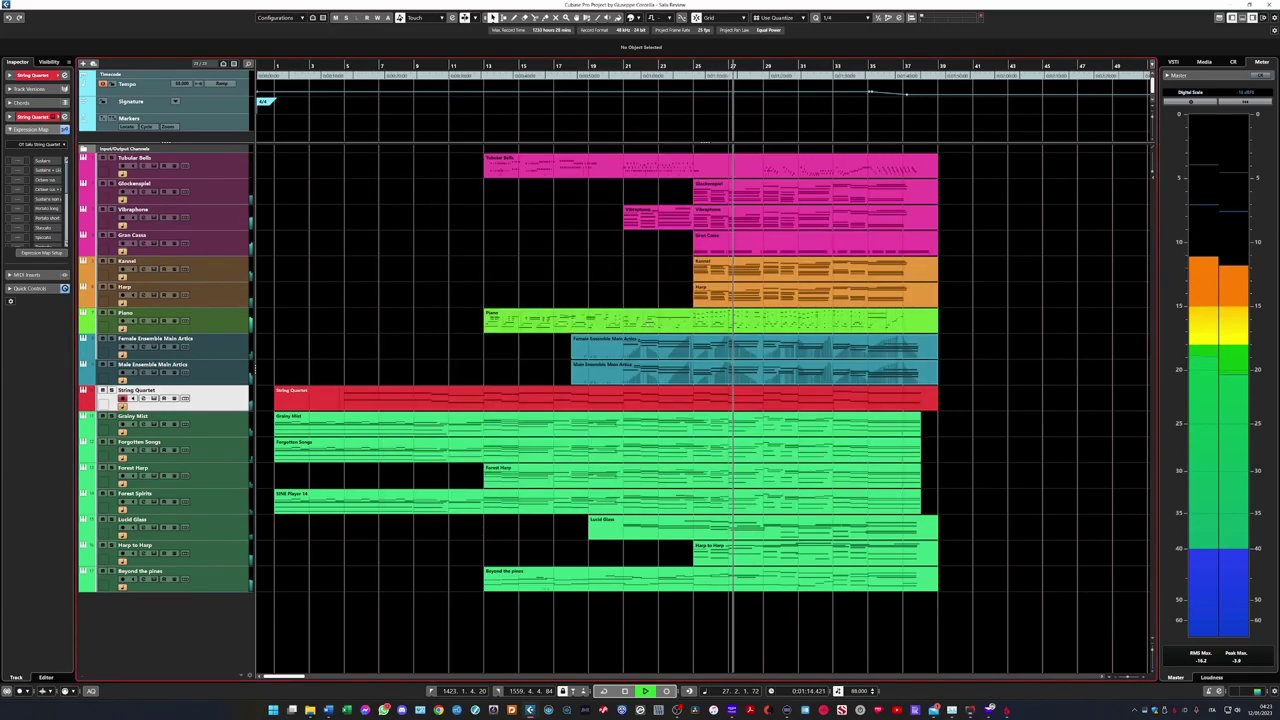
pyautogui.click(151, 579)
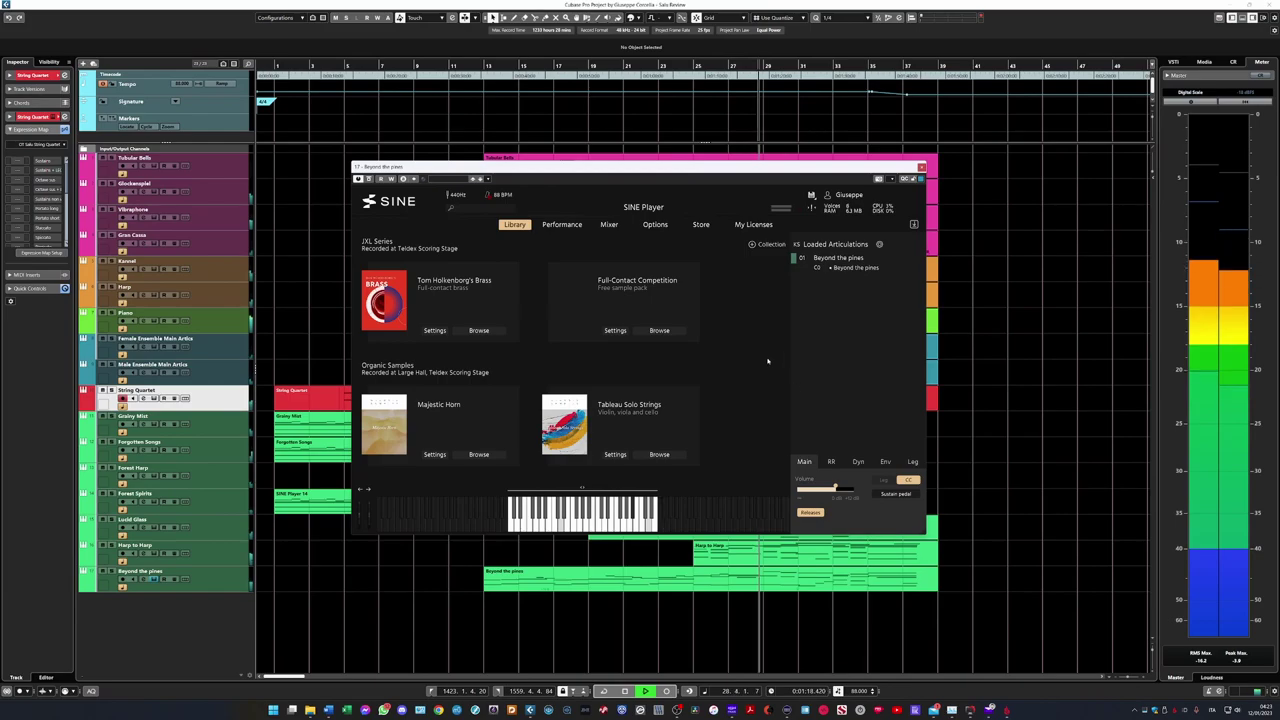
pyautogui.press('Escape')
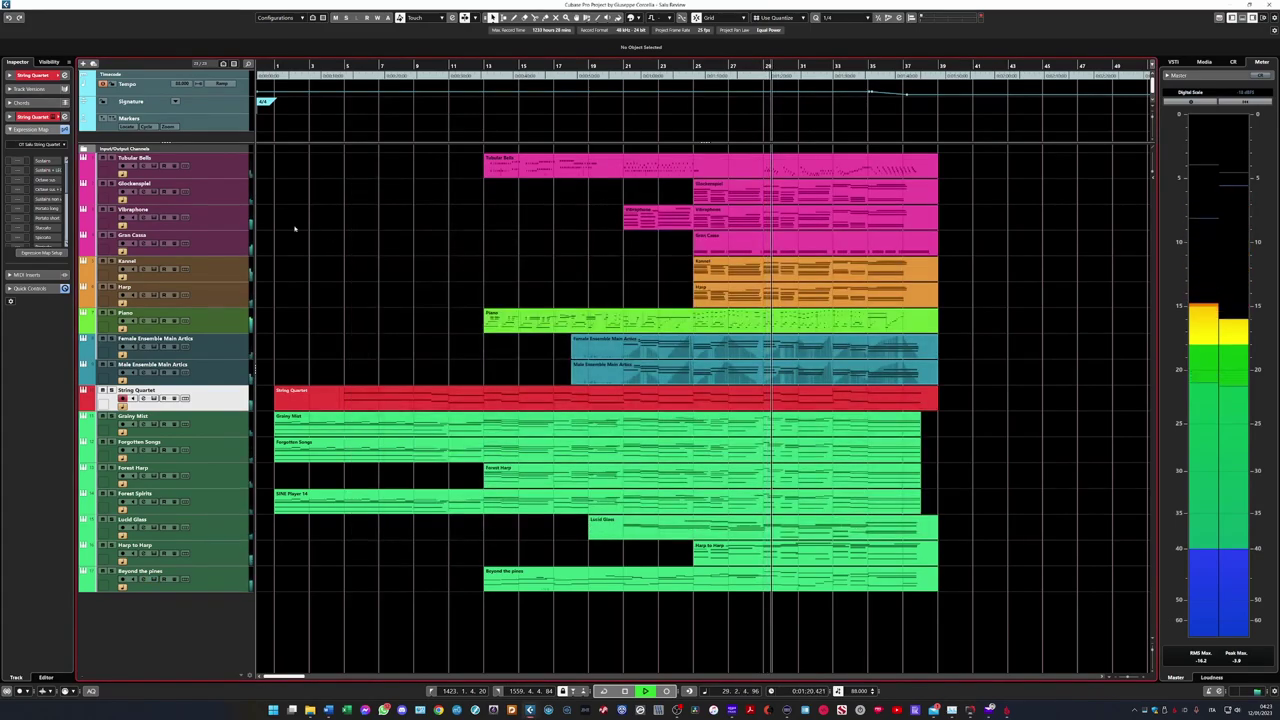
pyautogui.click(152, 217)
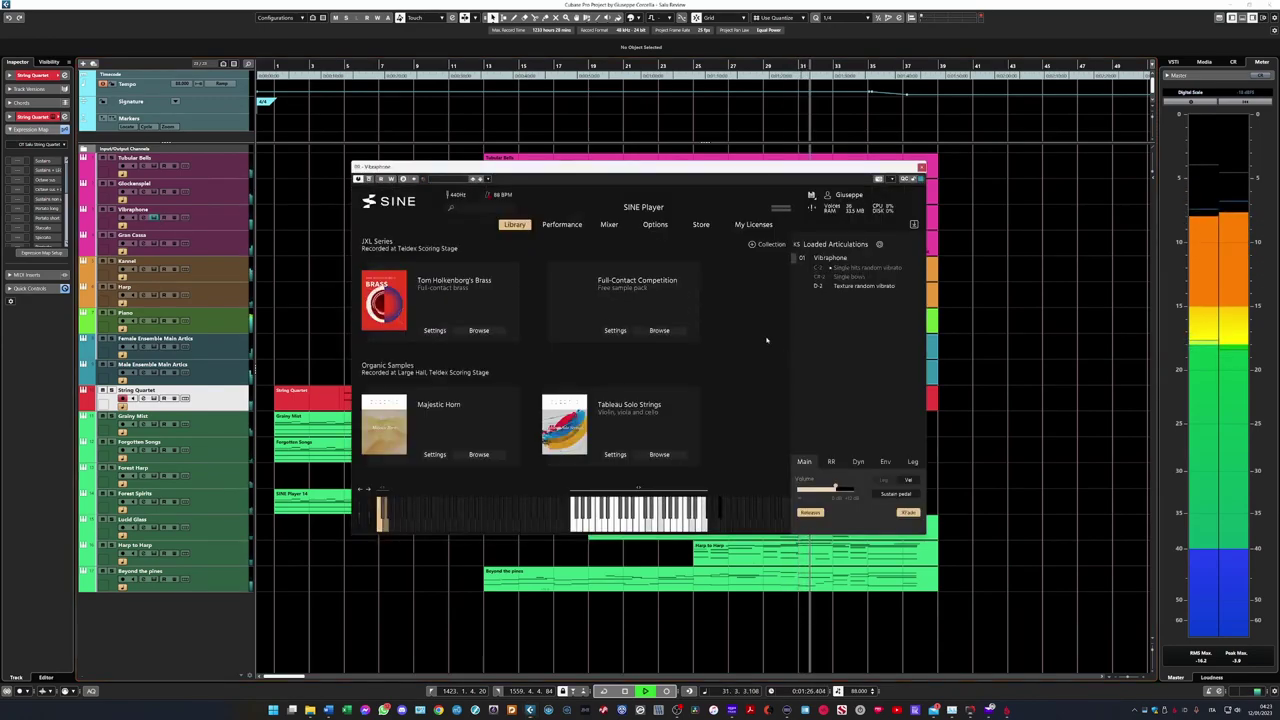
pyautogui.press('Escape')
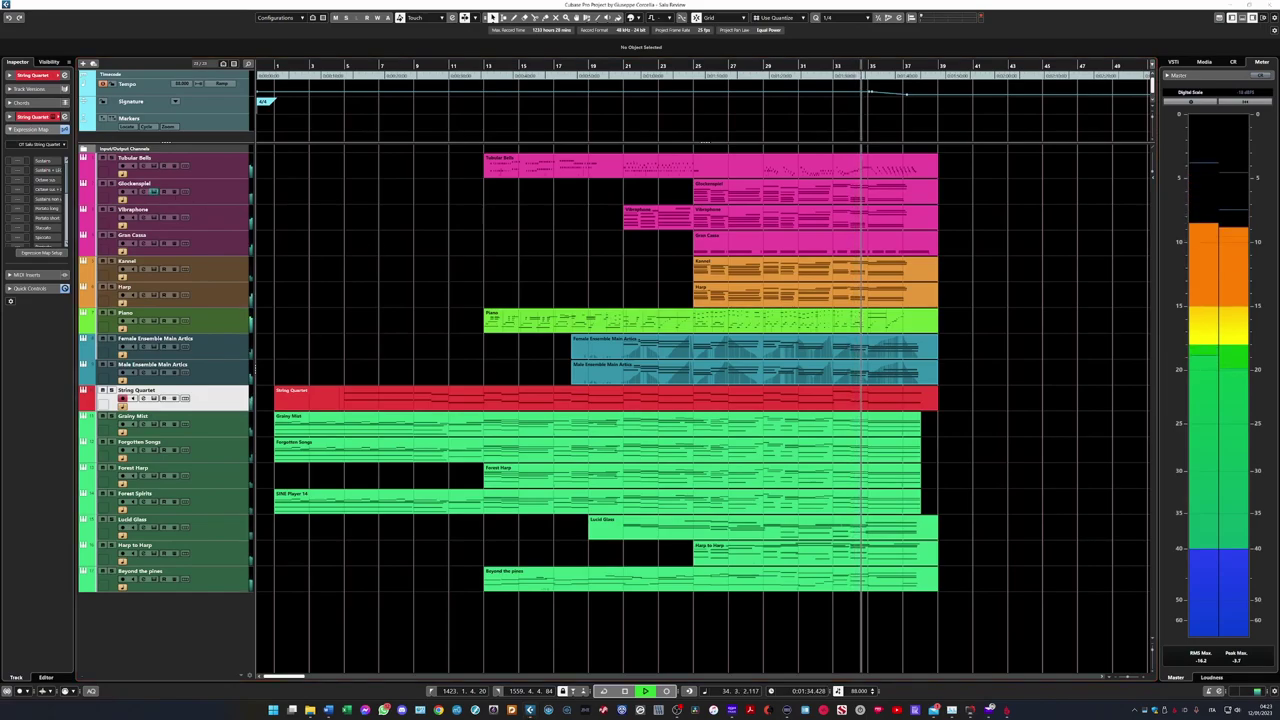
# View the loaded articulations of the Glockenspiel and String Quartet track instruments, closing each one.
pyautogui.moveTo(414, 103); pyautogui.dragTo(731, 157)
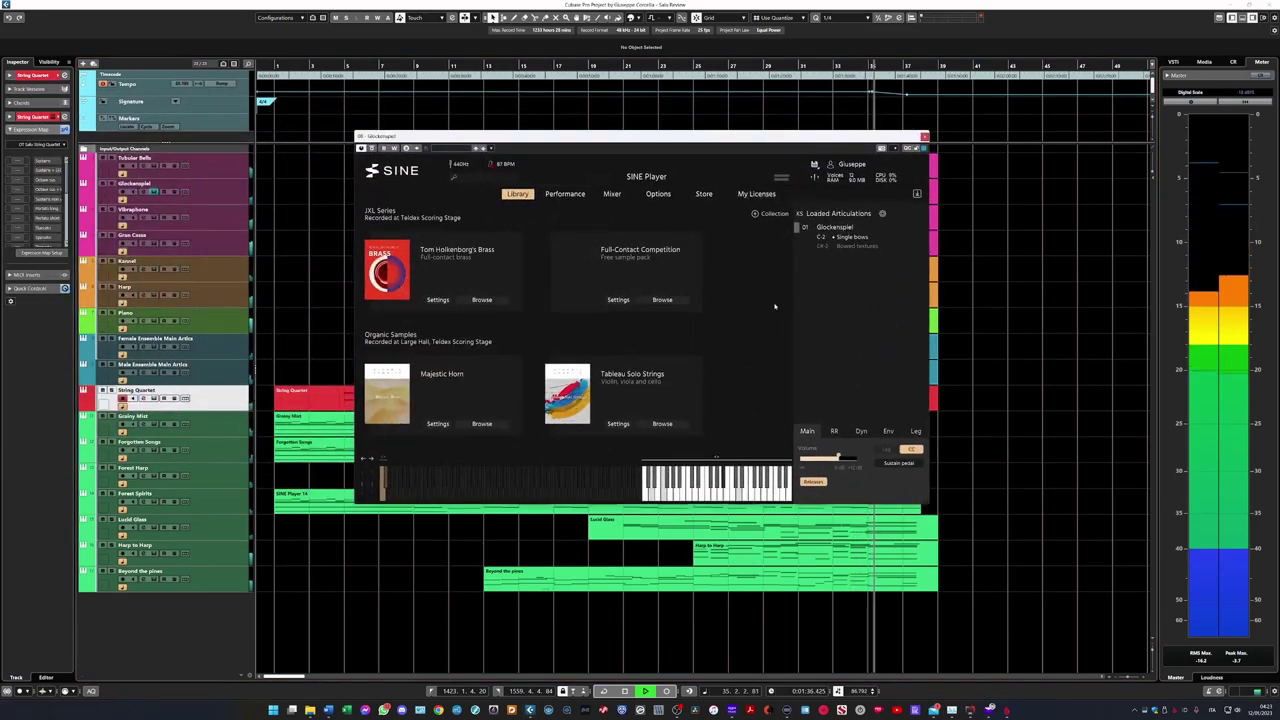
pyautogui.press('Escape')
pyautogui.click(154, 399)
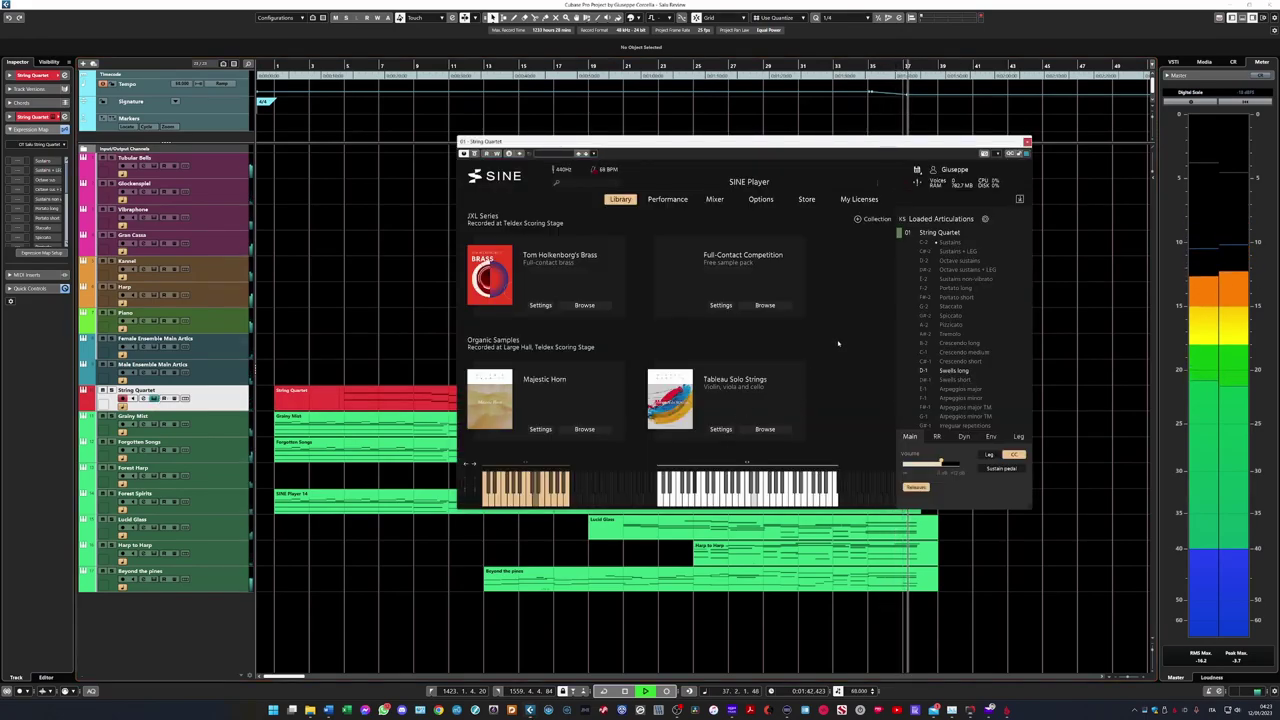
pyautogui.press('Escape')
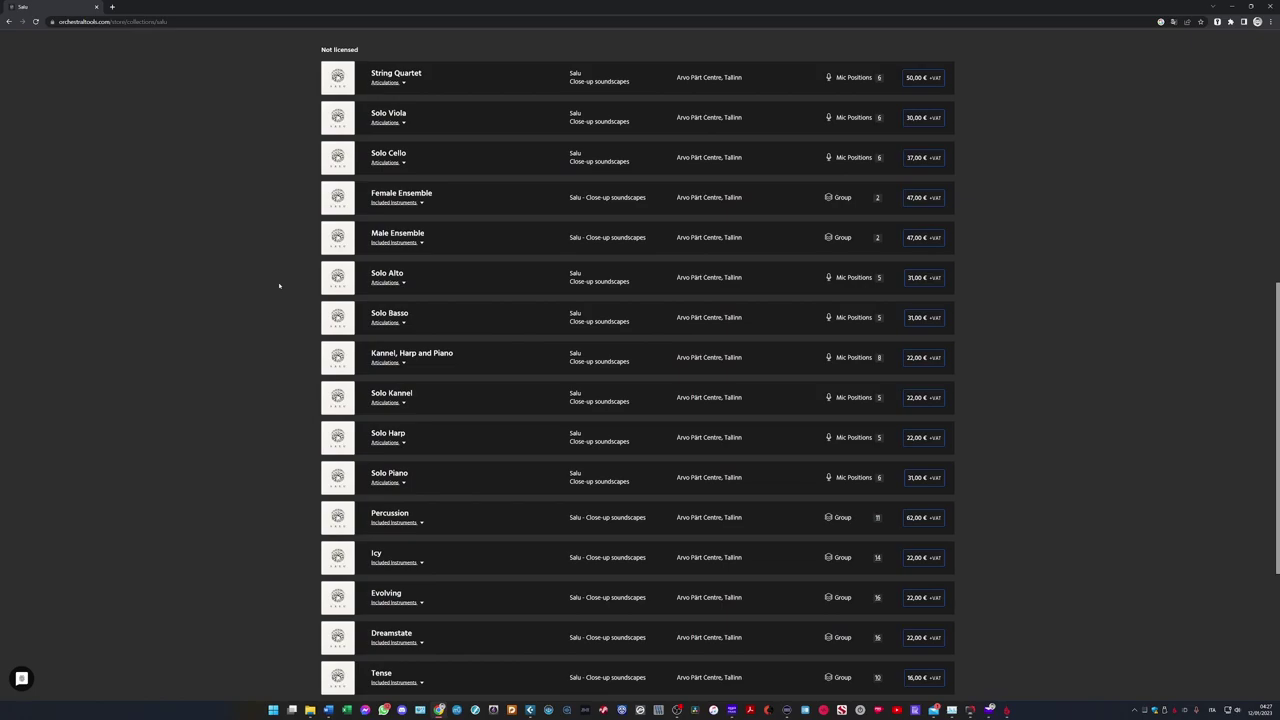
# Review the Salu collection's web page in the browser, covering the individual instruments, recording location, performers and overview.
pyautogui.scroll(-4, 474, 449)
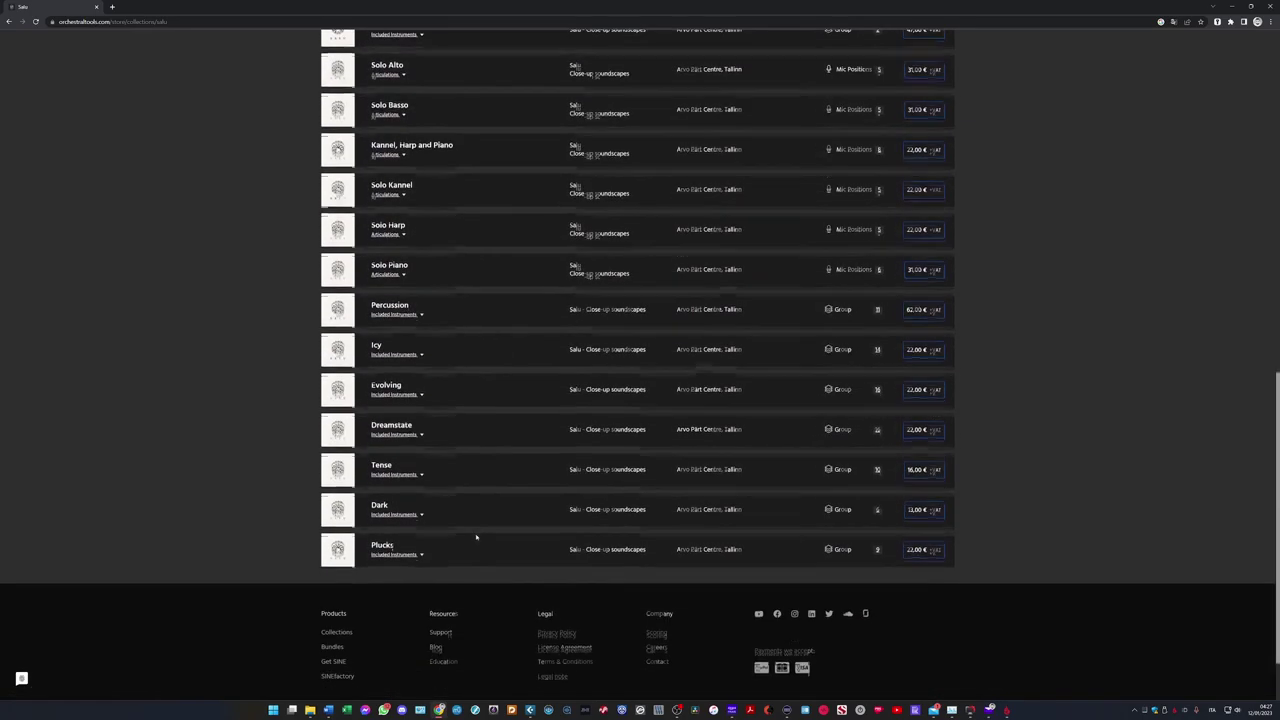
pyautogui.click(394, 476)
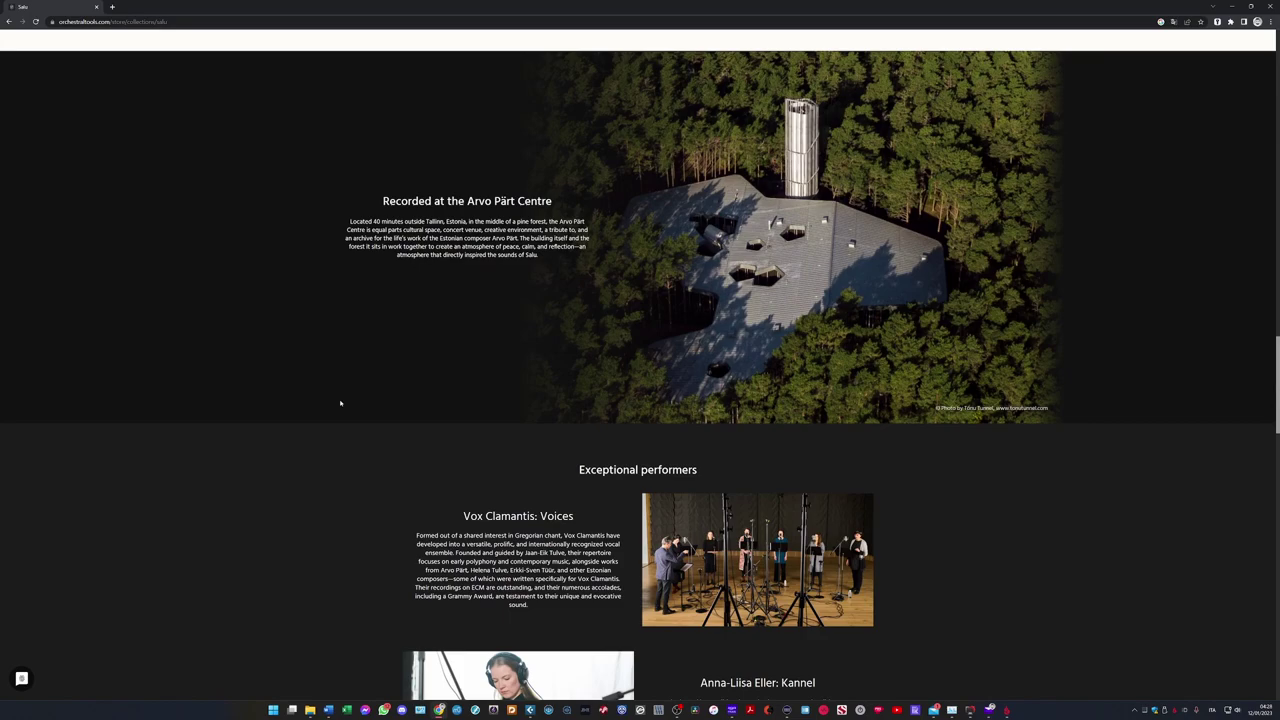
pyautogui.scroll(10, 213, 347)
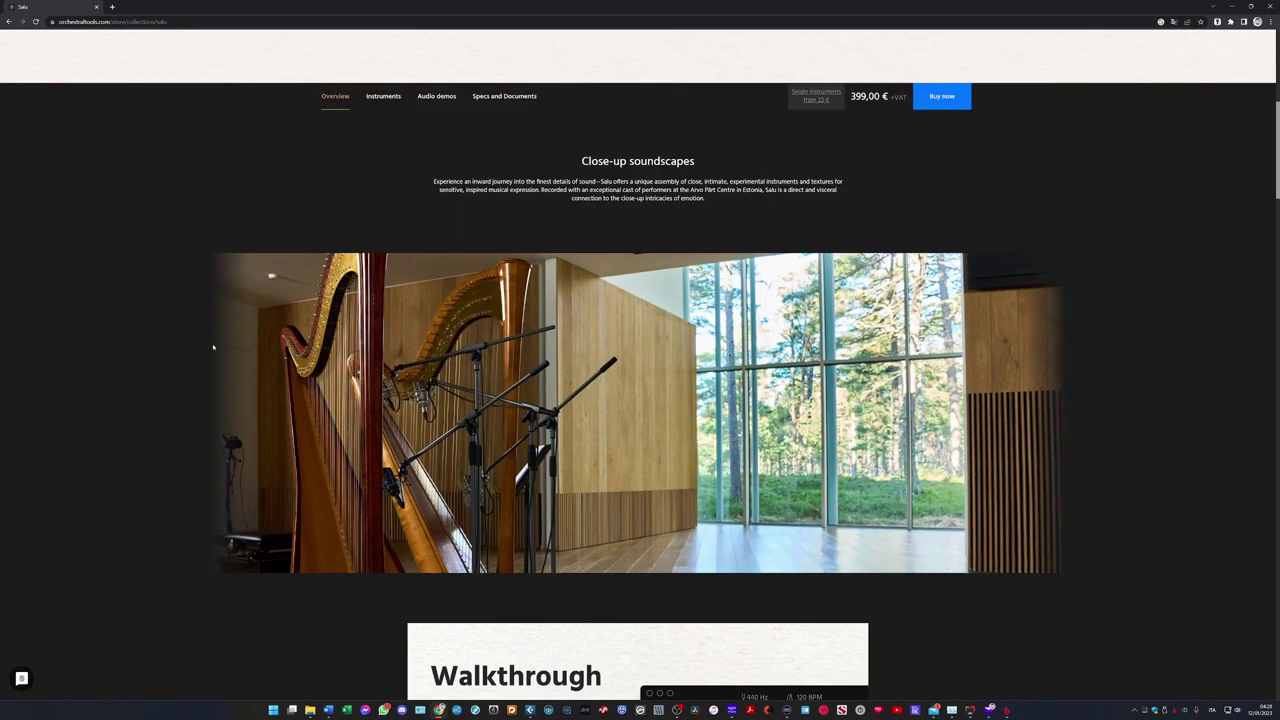
pyautogui.scroll(-15, 213, 347)
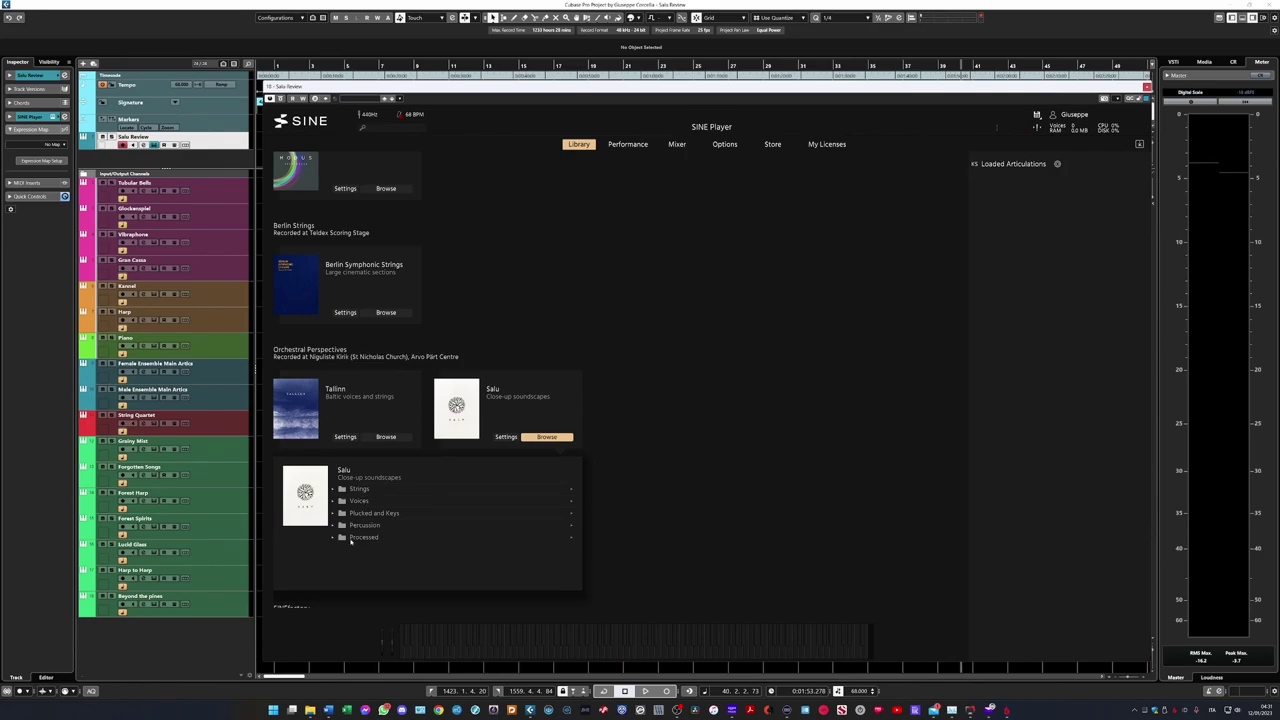
# Expand Salu's Strings folder in the SINE Player library and list the articulations of String Quartet, Solo Viola and Solo Cello.
pyautogui.click(342, 488)
pyautogui.scroll(-1, 320, 485)
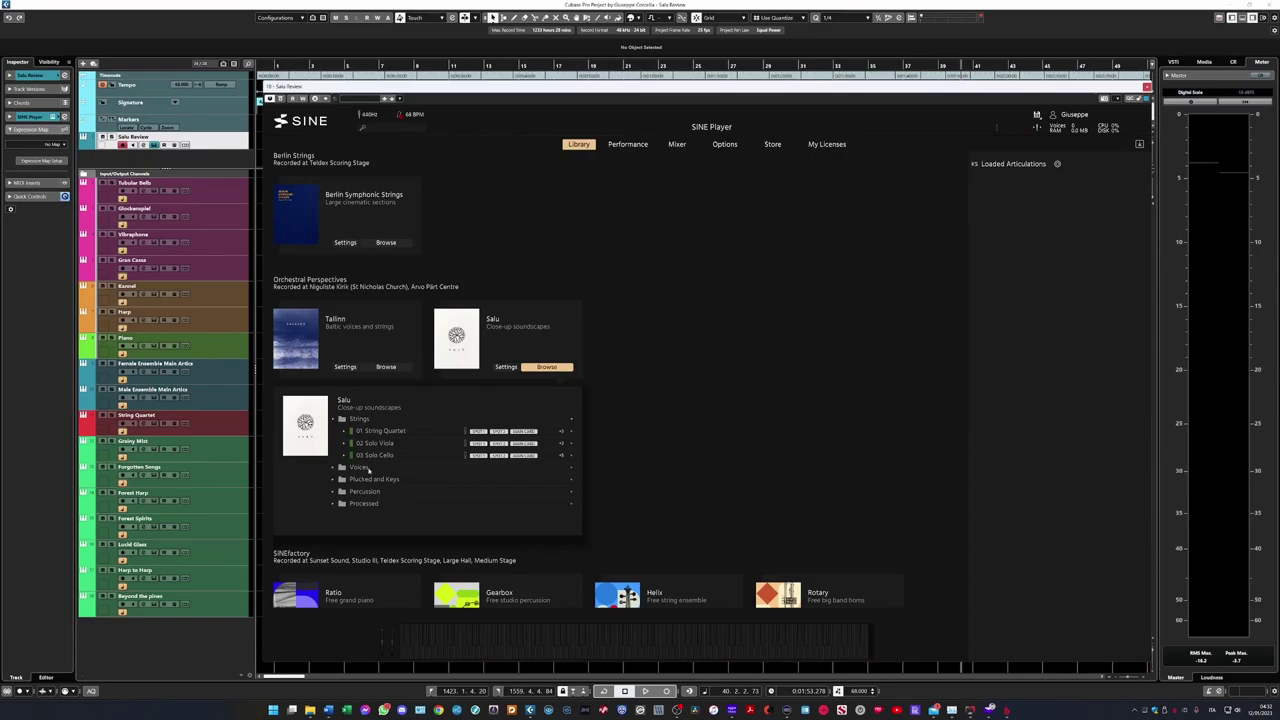
pyautogui.click(380, 432)
pyautogui.scroll(-2, 384, 445)
pyautogui.click(384, 452)
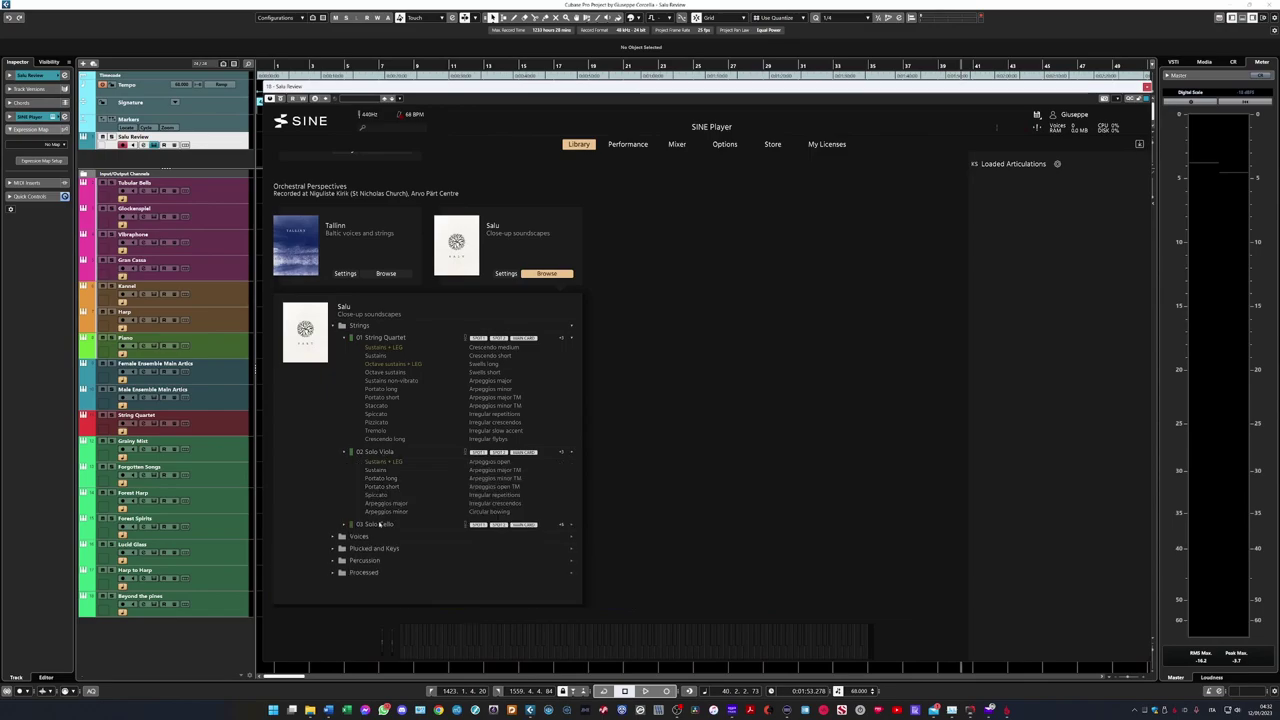
pyautogui.click(380, 525)
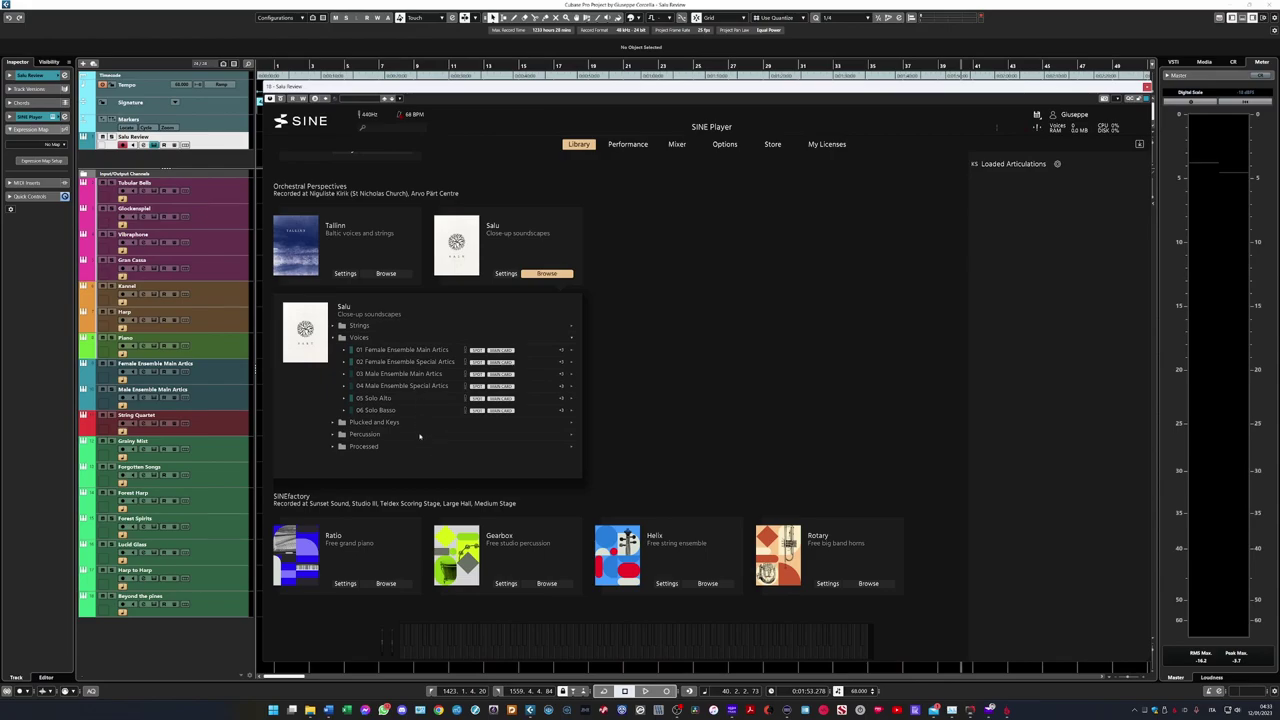
# Browse Salu's Plucked and Keys and Percussion folders, listing the articulations of Tubular Bells and of Glockenspiel and Crotales.
pyautogui.click(410, 439)
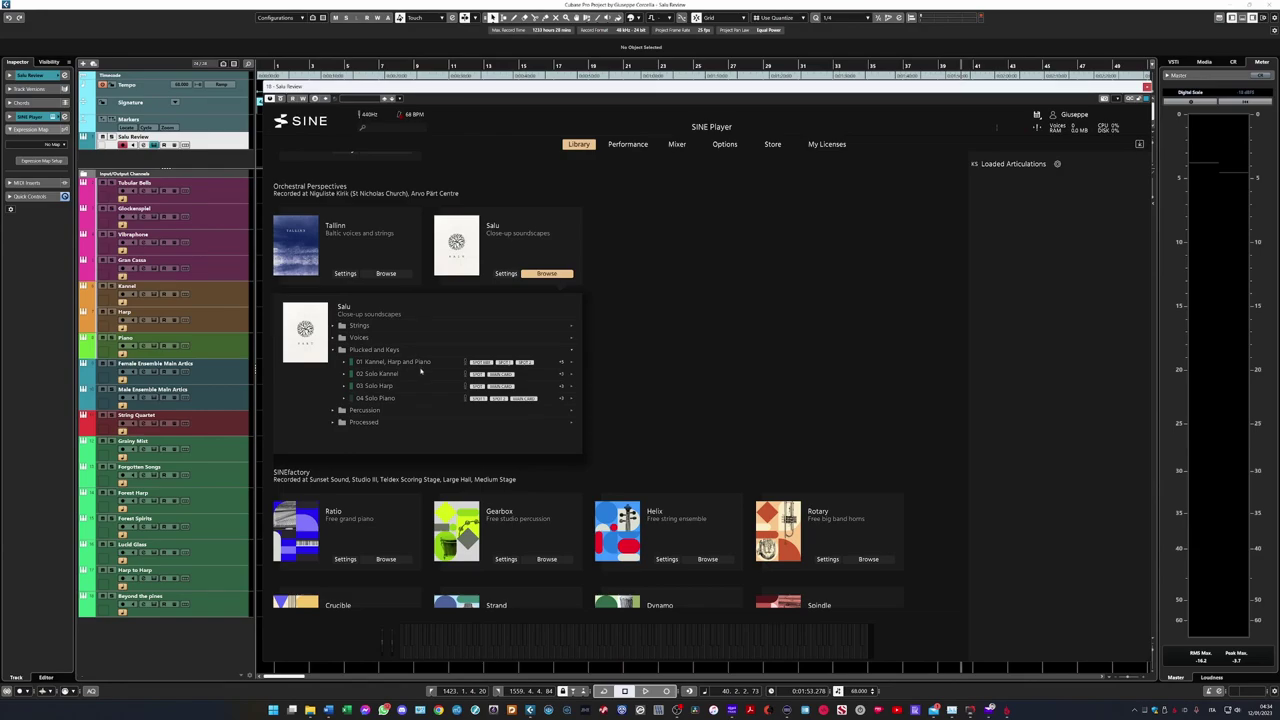
pyautogui.click(420, 364)
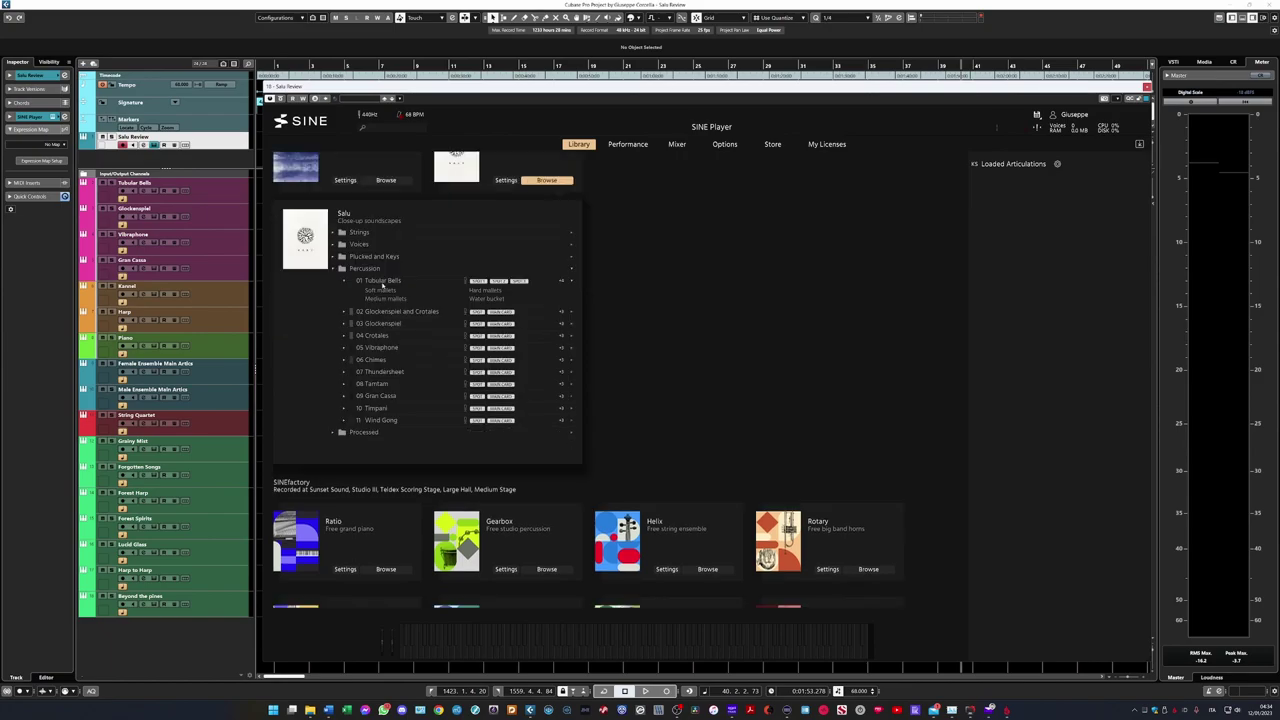
pyautogui.click(384, 282)
pyautogui.click(383, 307)
pyautogui.click(382, 308)
pyautogui.click(386, 293)
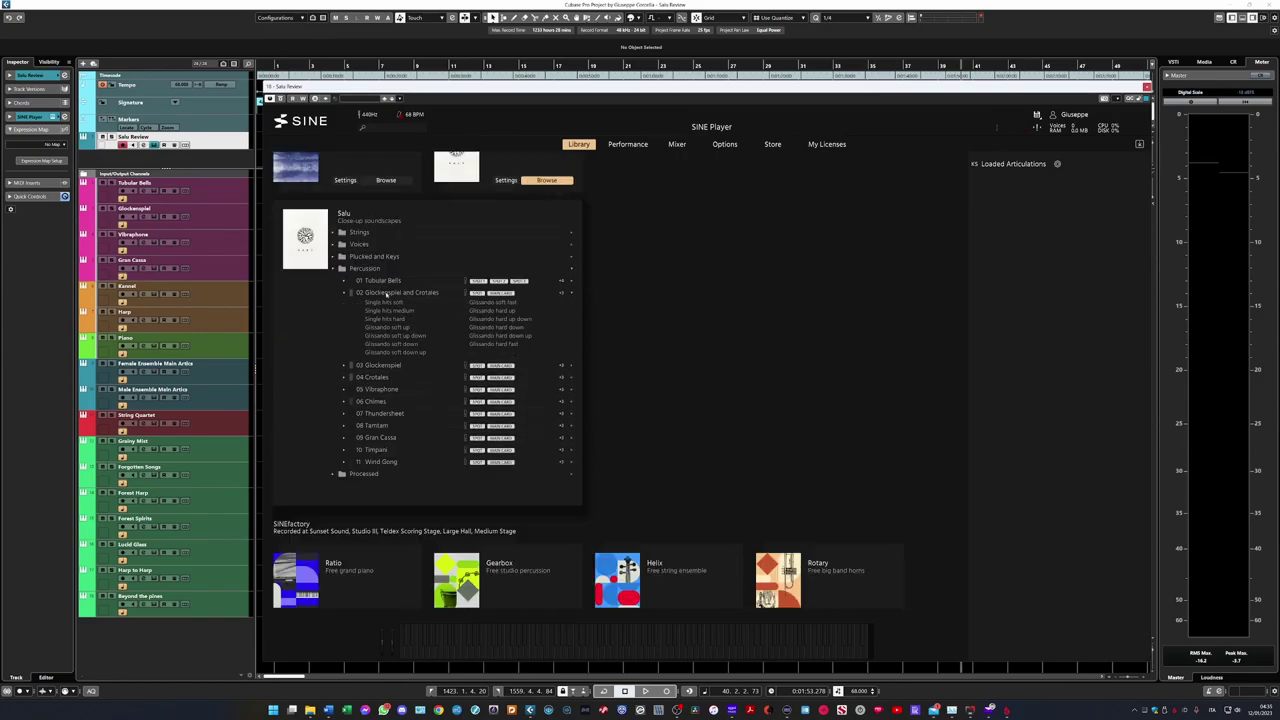
# List the articulations of Vibraphone, Chimes and Thundersheet in Salu's Percussion folder, collapsing each one again.
pyautogui.click(387, 294)
pyautogui.click(379, 329)
pyautogui.click(378, 330)
pyautogui.click(377, 342)
pyautogui.click(376, 342)
pyautogui.click(370, 353)
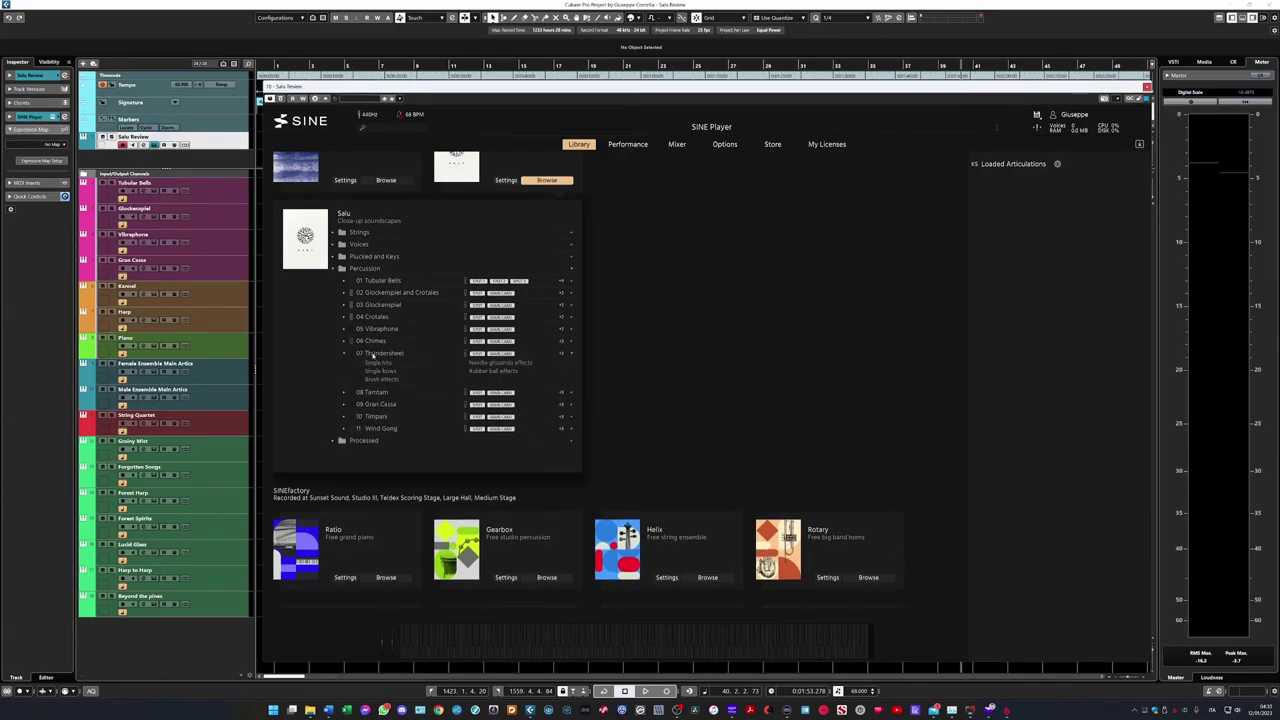
pyautogui.click(370, 353)
# List the articulations of Gran Cassa, Timpani and Wind Gong in Salu's Percussion folder.
pyautogui.click(371, 377)
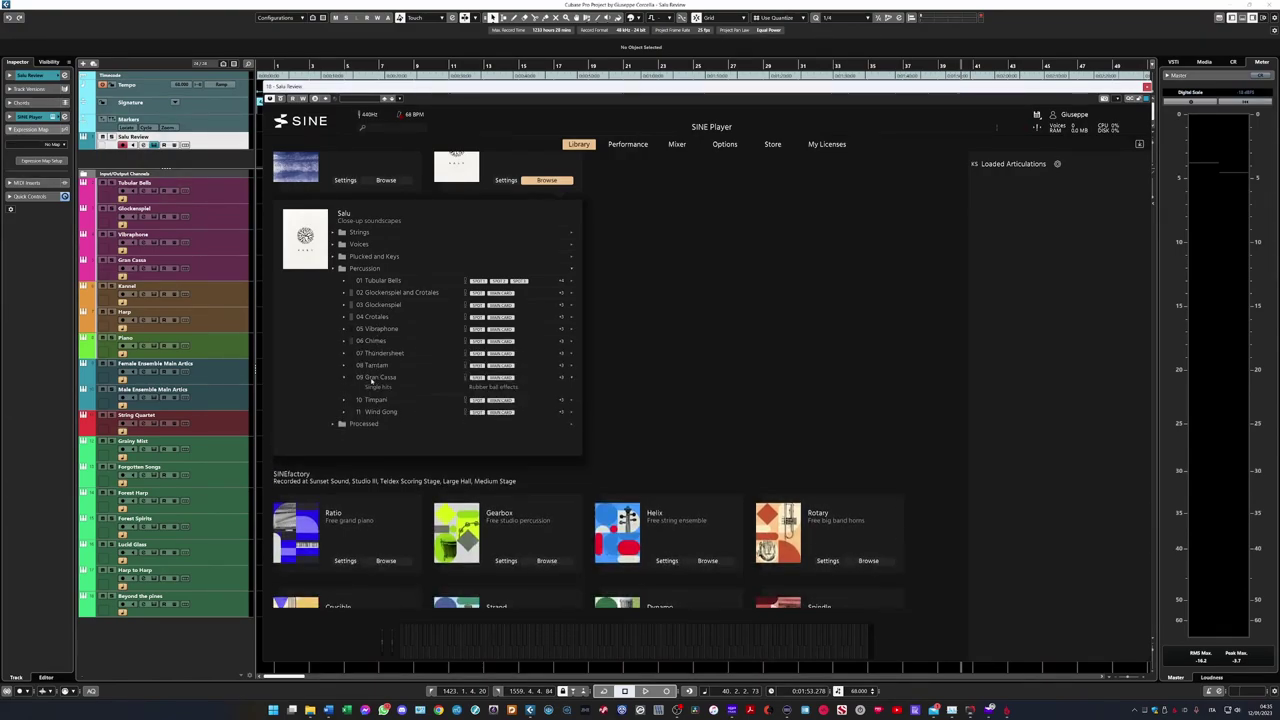
pyautogui.click(371, 377)
pyautogui.click(371, 388)
pyautogui.click(371, 388)
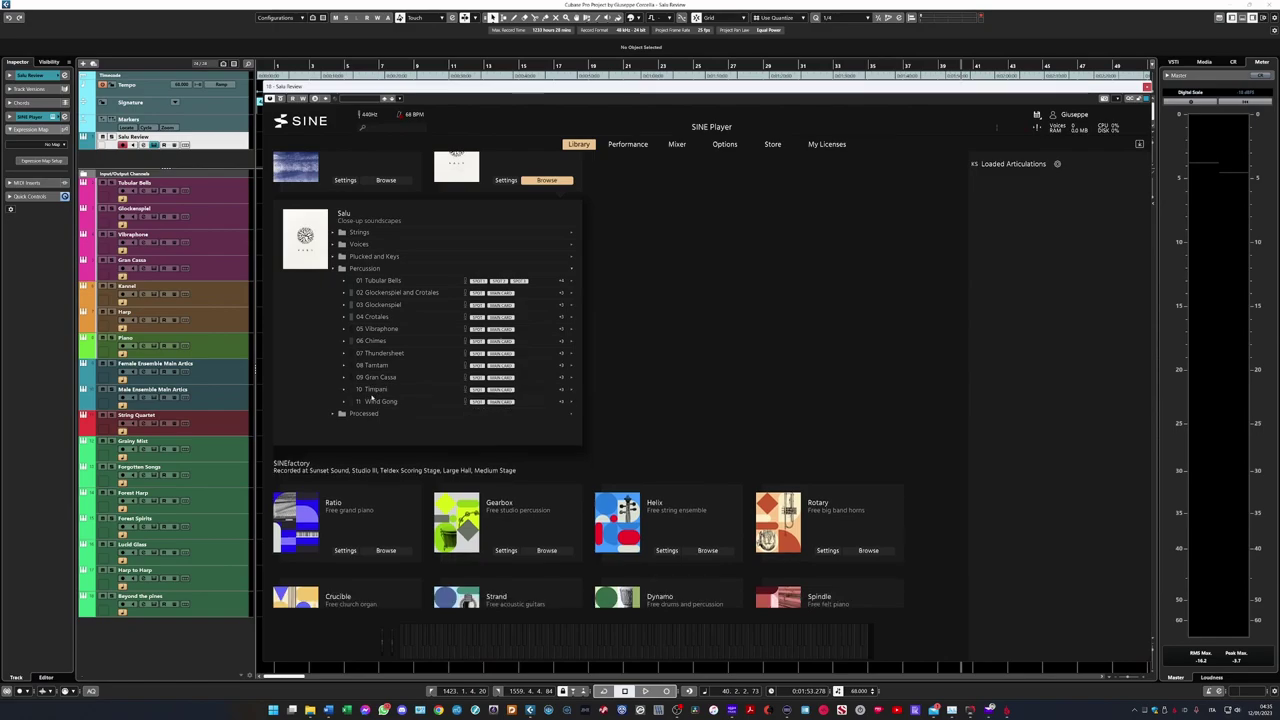
pyautogui.click(370, 401)
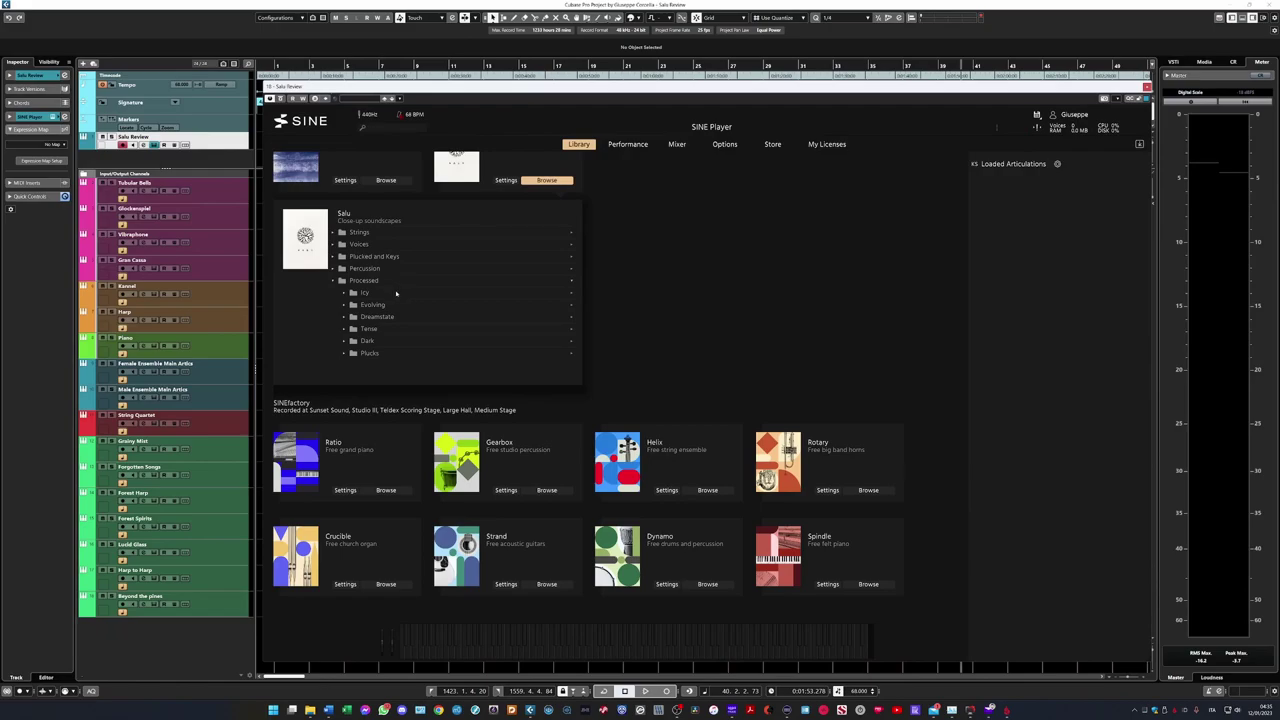
# Browse the Icy, Evolving, Dreamstate, Tense, Dark and Plucks subfolders of Salu's Processed folder, collapsing each one again.
pyautogui.click(369, 292)
pyautogui.click(369, 292)
pyautogui.click(353, 304)
pyautogui.click(353, 304)
pyautogui.click(359, 318)
pyautogui.click(359, 318)
pyautogui.click(361, 329)
pyautogui.click(361, 329)
pyautogui.click(362, 340)
pyautogui.click(362, 340)
pyautogui.click(366, 354)
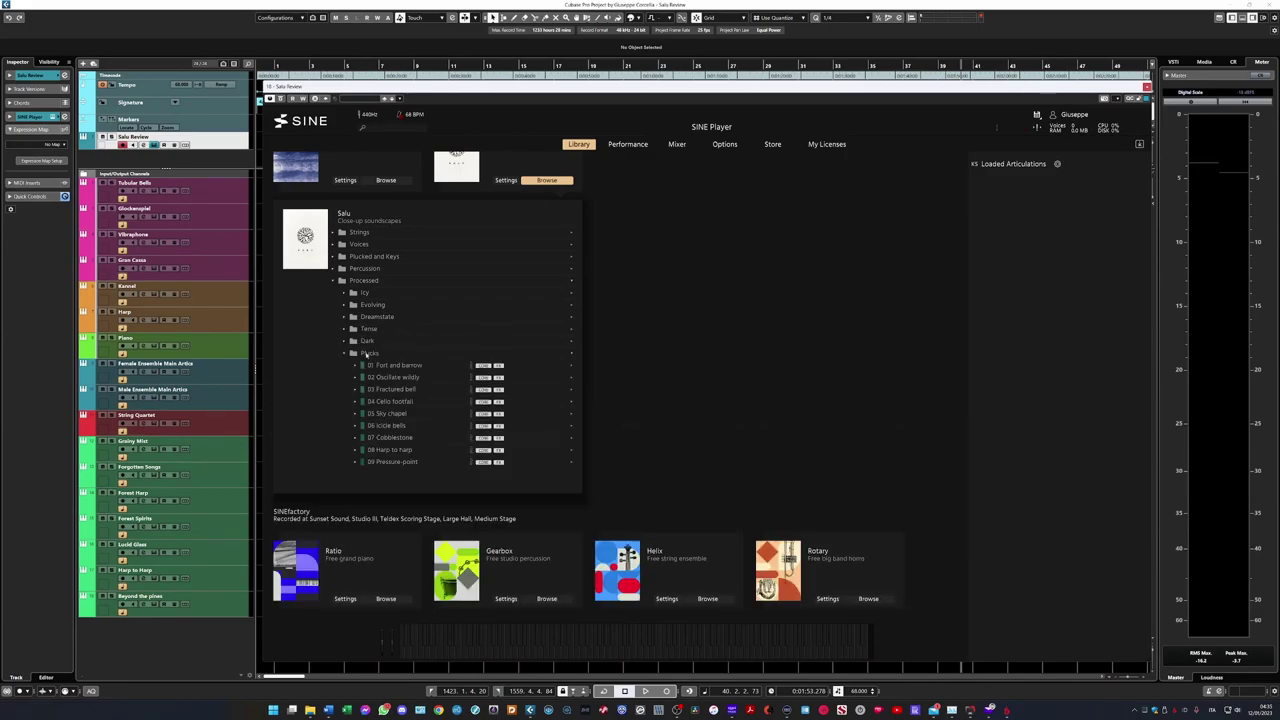
pyautogui.click(366, 354)
pyautogui.scroll(2, 627, 339)
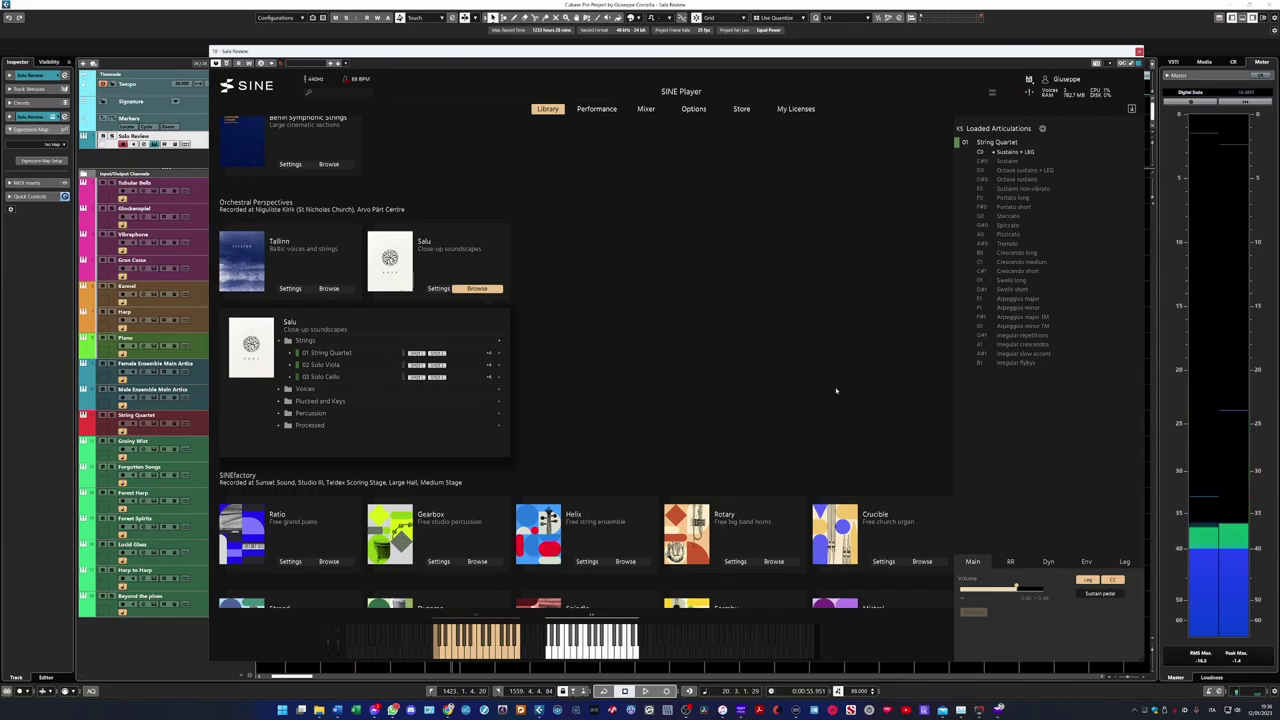
# Try the Octave legato and No transition options for the String Quartet's Sustains + LEG articulation, and restore Legato.
pyautogui.click(1048, 561)
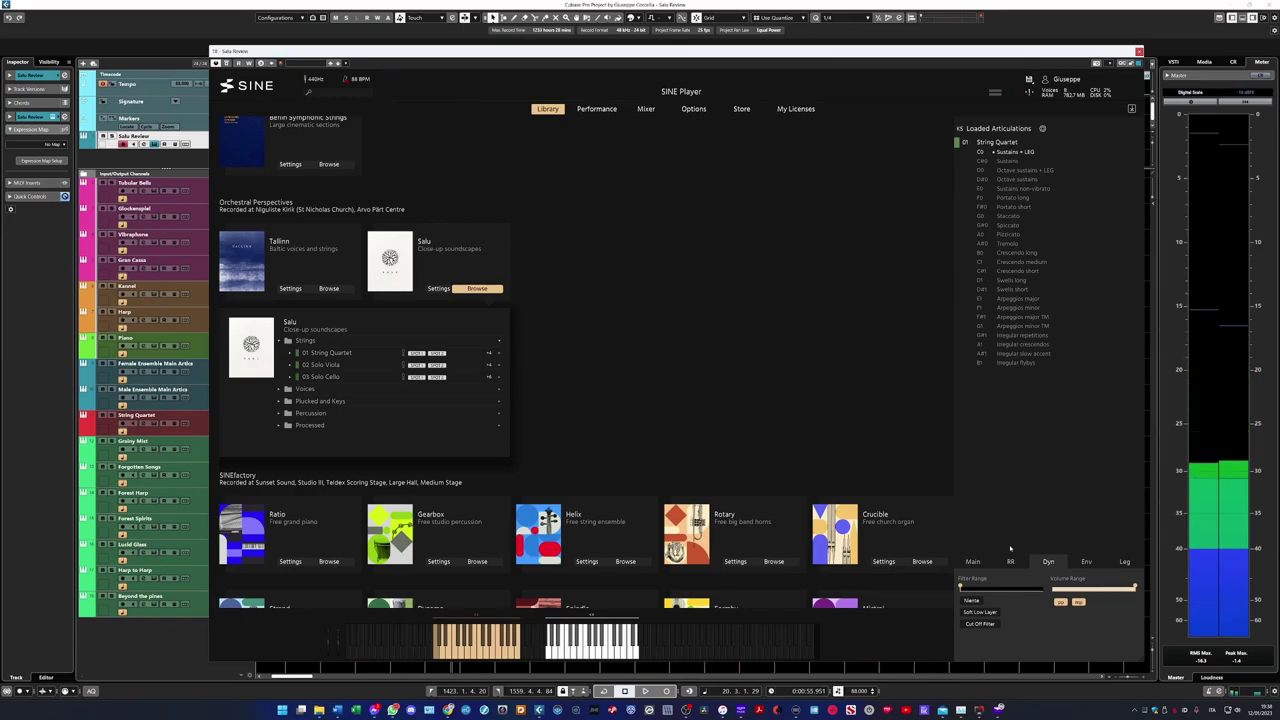
pyautogui.click(1124, 562)
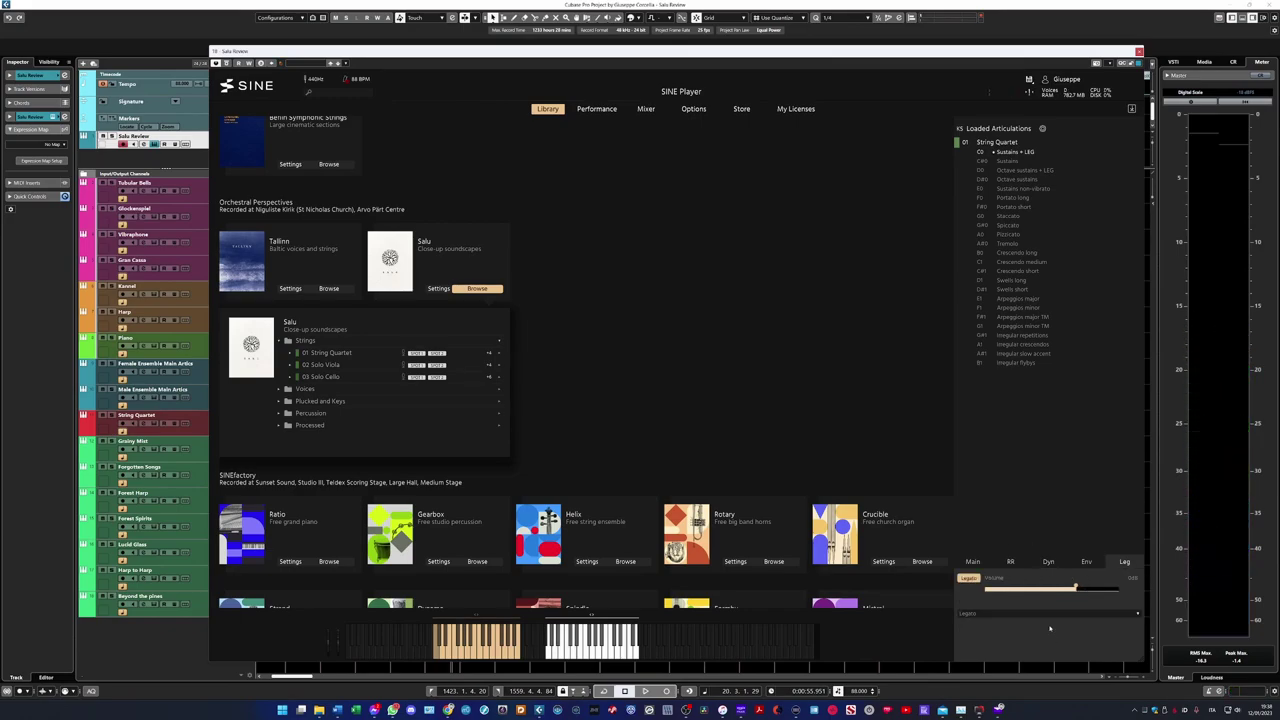
pyautogui.click(1050, 614)
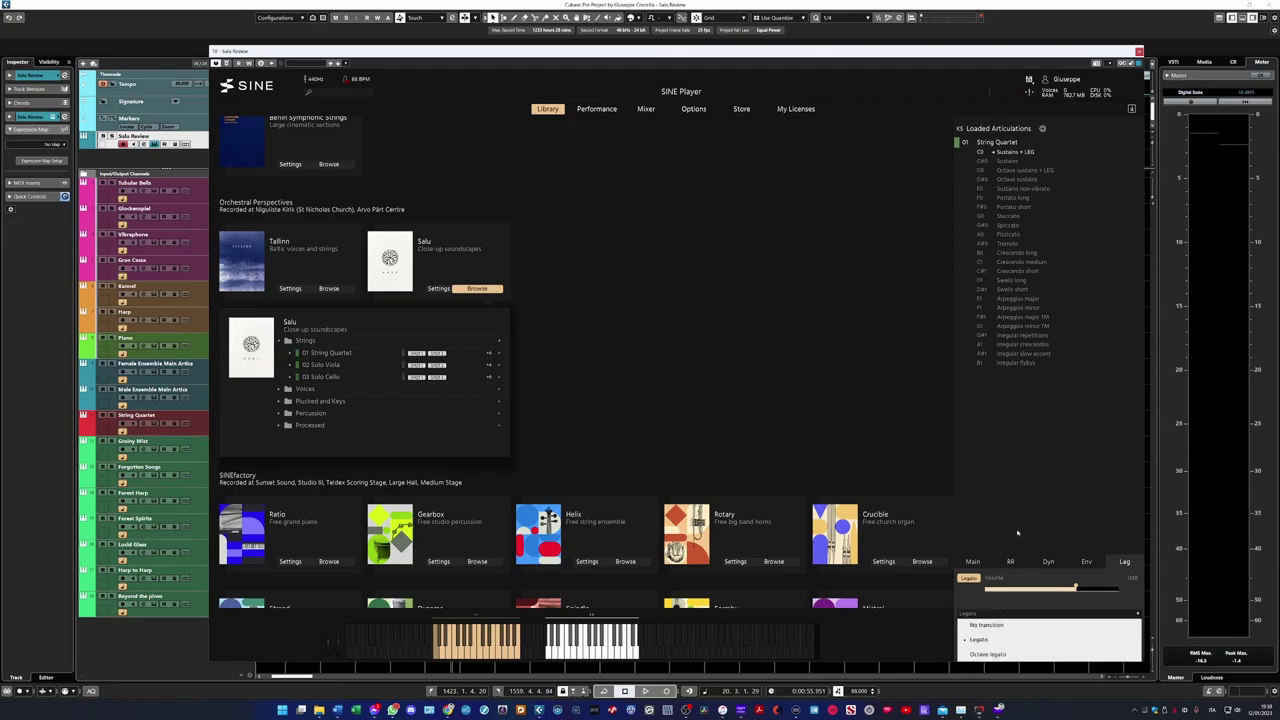
pyautogui.click(988, 654)
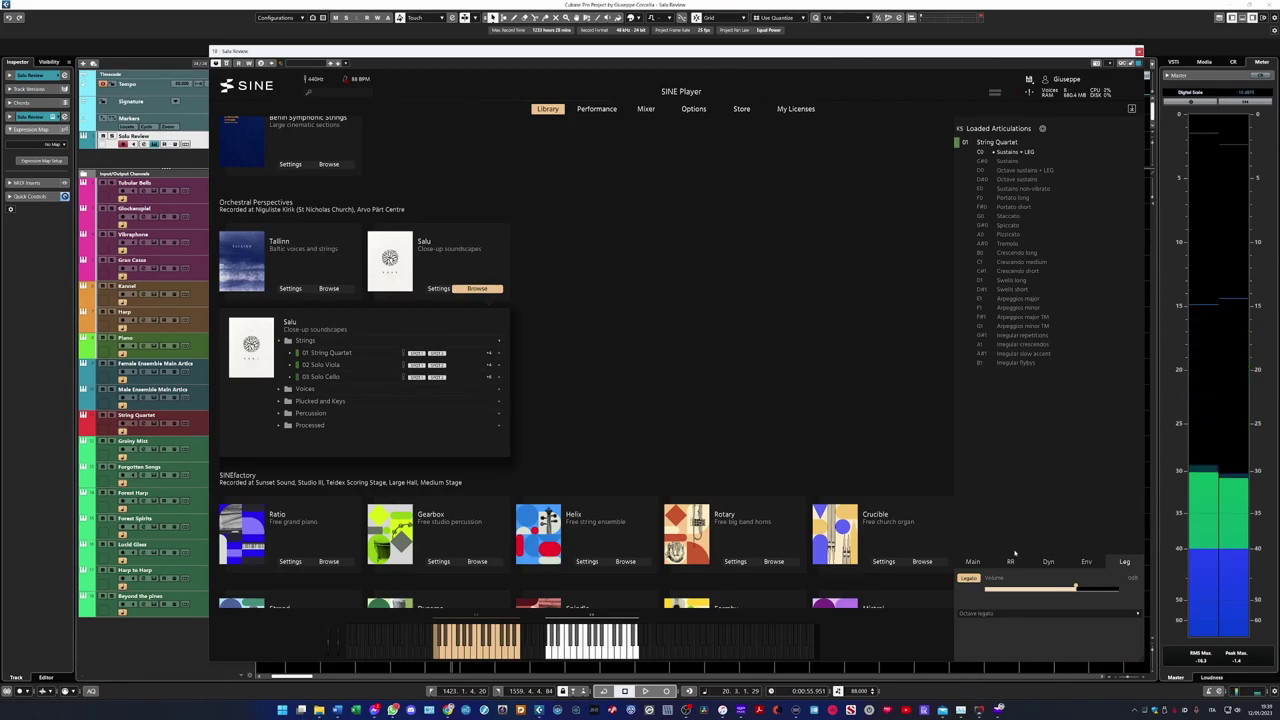
pyautogui.click(1014, 613)
pyautogui.click(1005, 626)
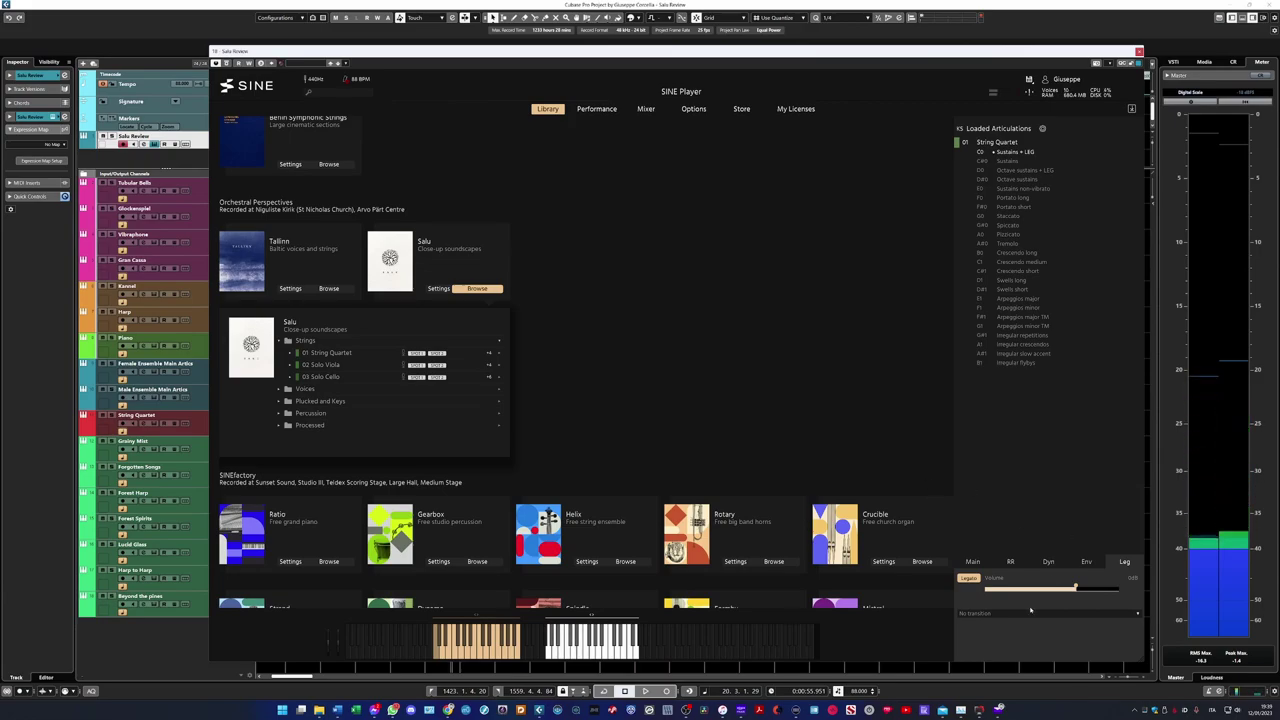
pyautogui.click(1028, 613)
pyautogui.click(980, 639)
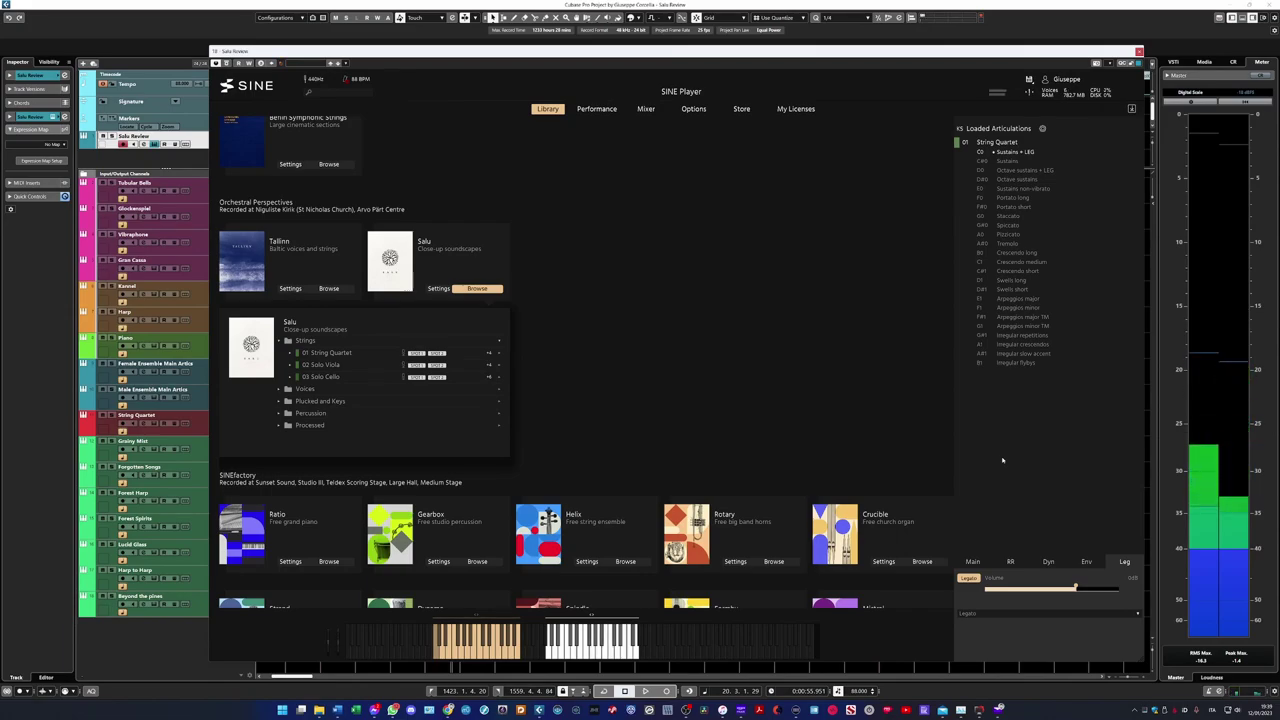
# Toggle Releases for the String Quartet's Sustains and set the Staccato round robin to New Note Resets.
pyautogui.click(973, 561)
pyautogui.click(985, 611)
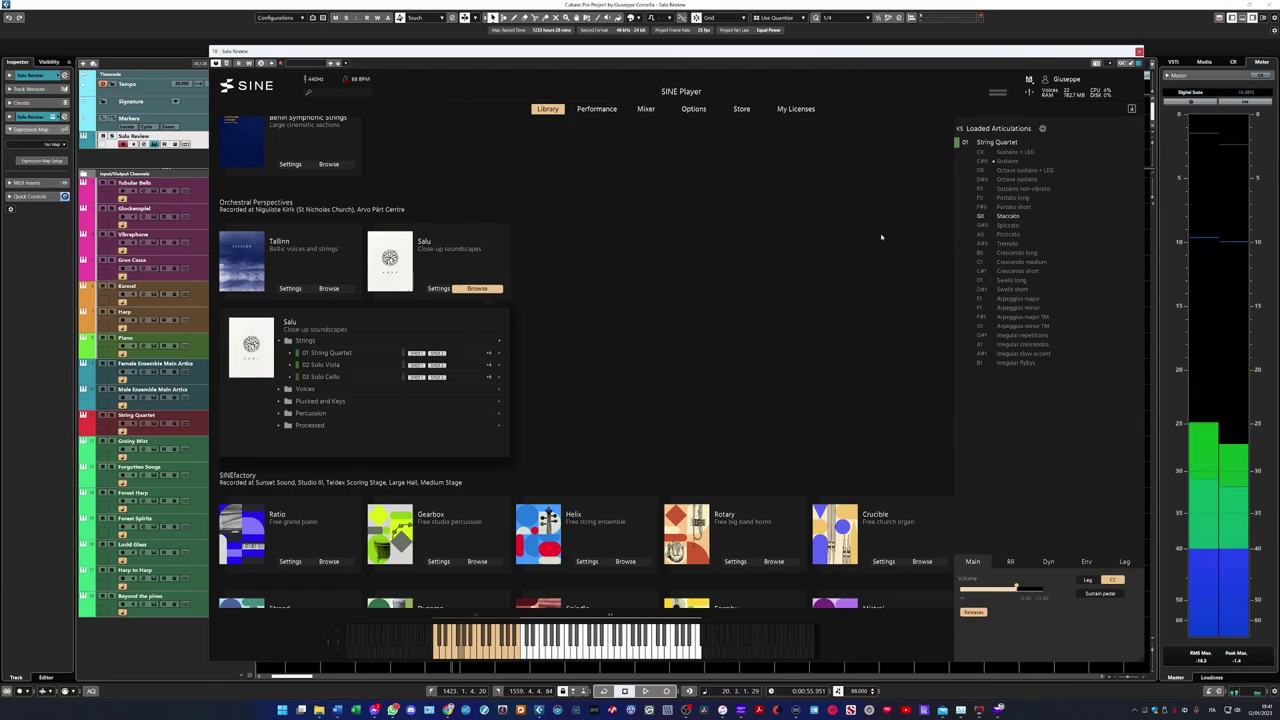
pyautogui.click(1010, 561)
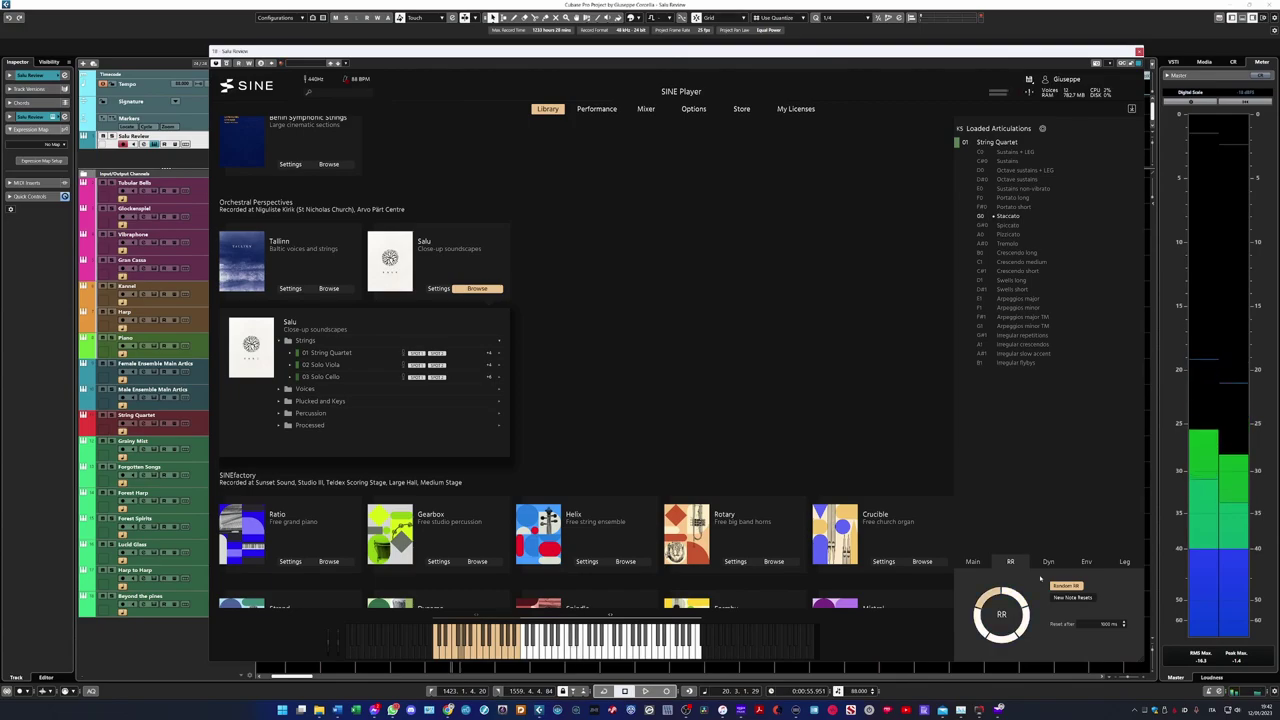
pyautogui.click(1064, 598)
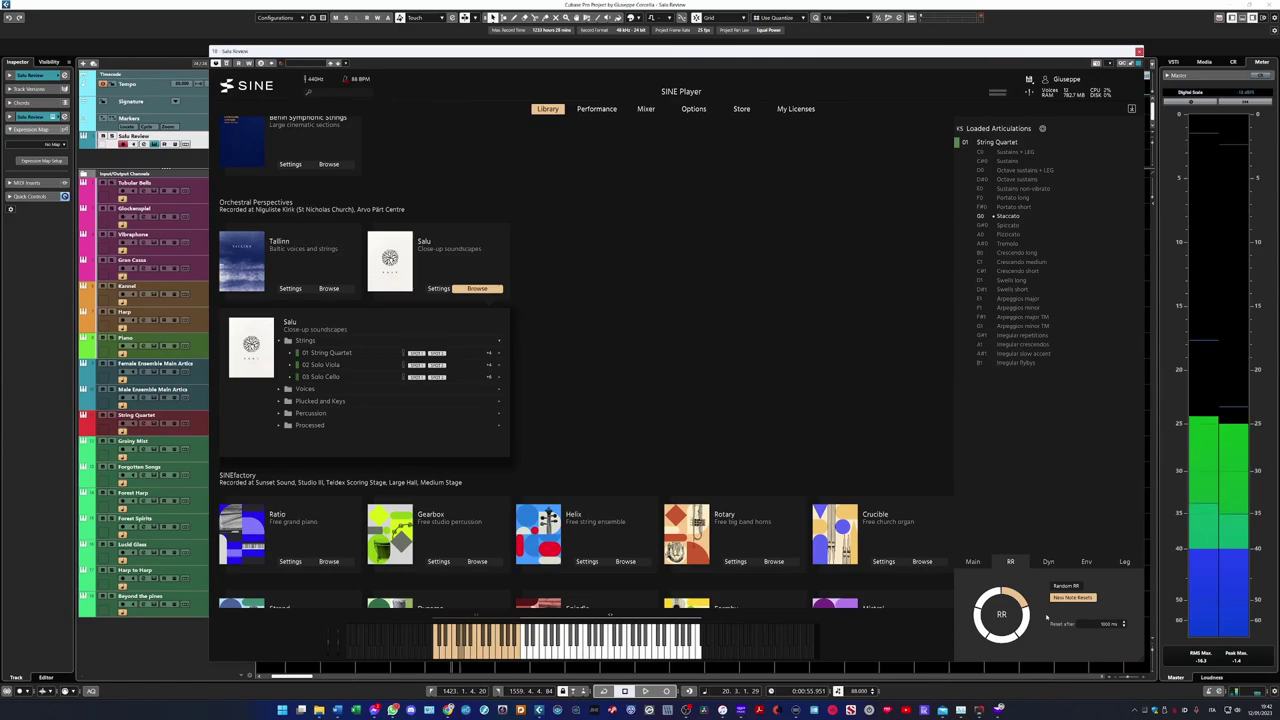
# Try the dynamic layer and Volume Range controls of the String Quartet's Spiccato articulation.
pyautogui.click(1048, 561)
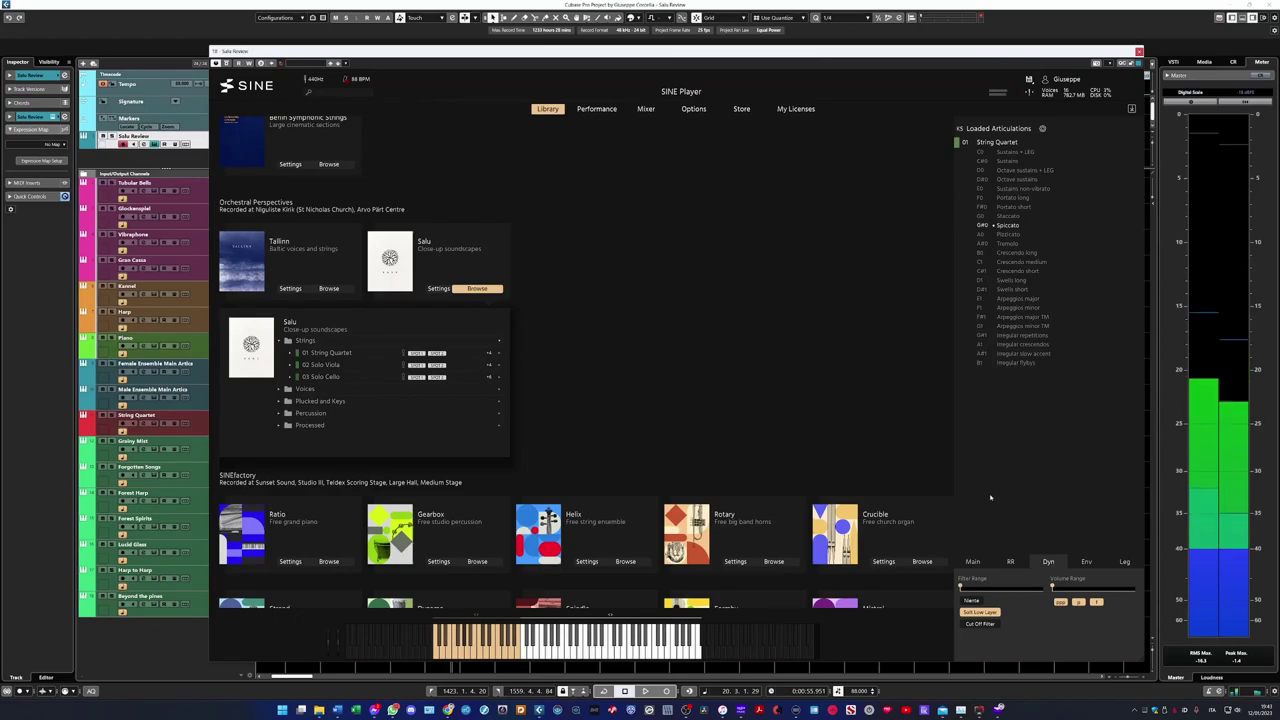
pyautogui.click(1077, 603)
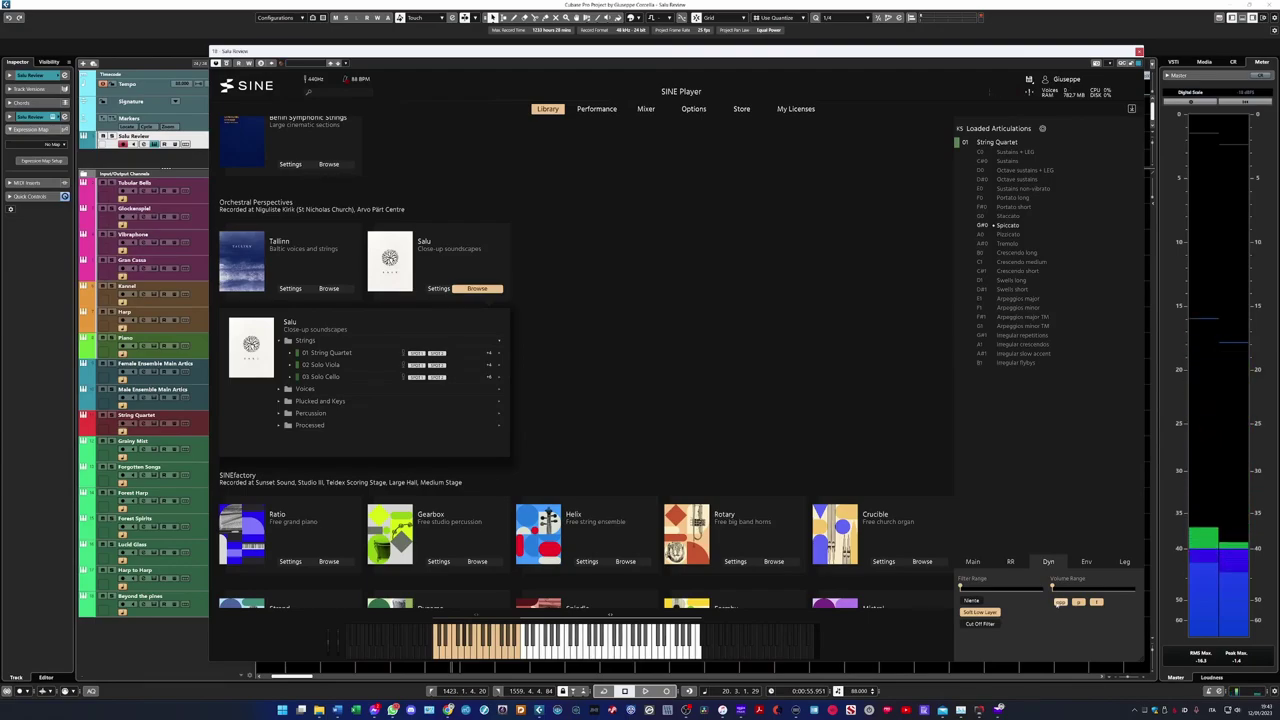
pyautogui.moveTo(1053, 587); pyautogui.dragTo(1165, 601)
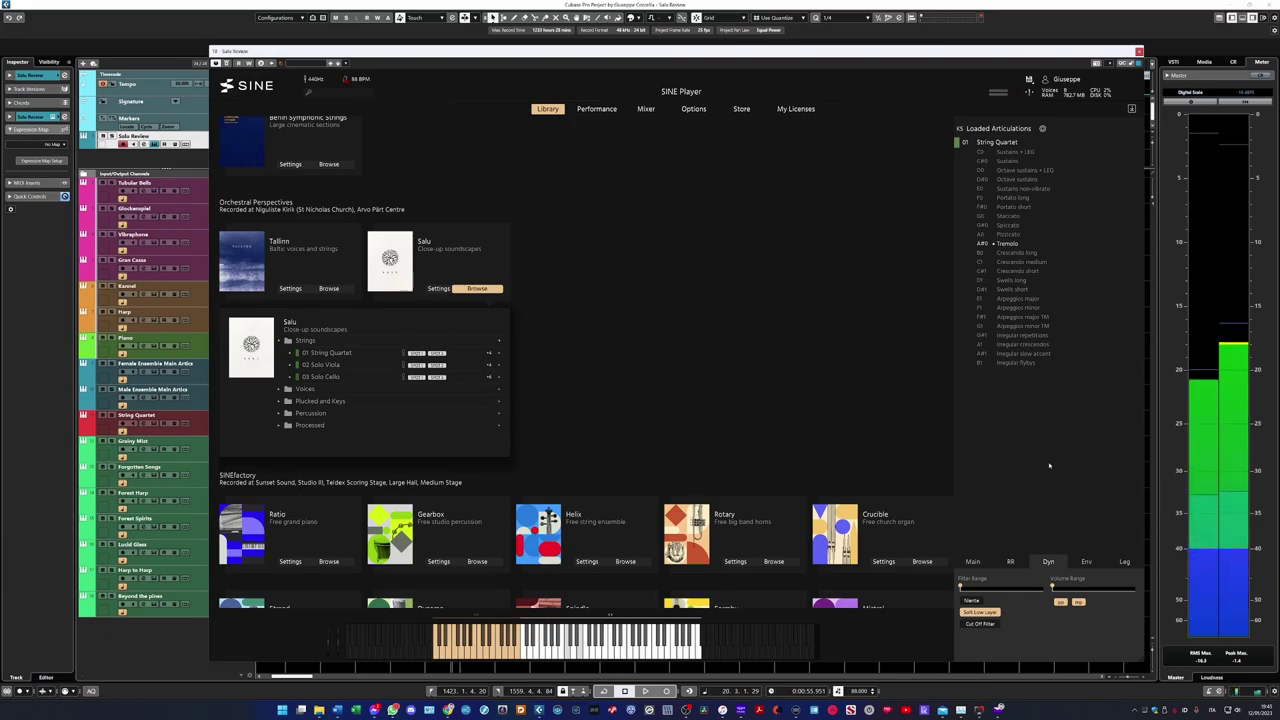
# Audition the String Quartet's Crescendo medium, Arpeggios minor, Arpeggios major TM and Irregular repetitions articulations.
pyautogui.click(972, 561)
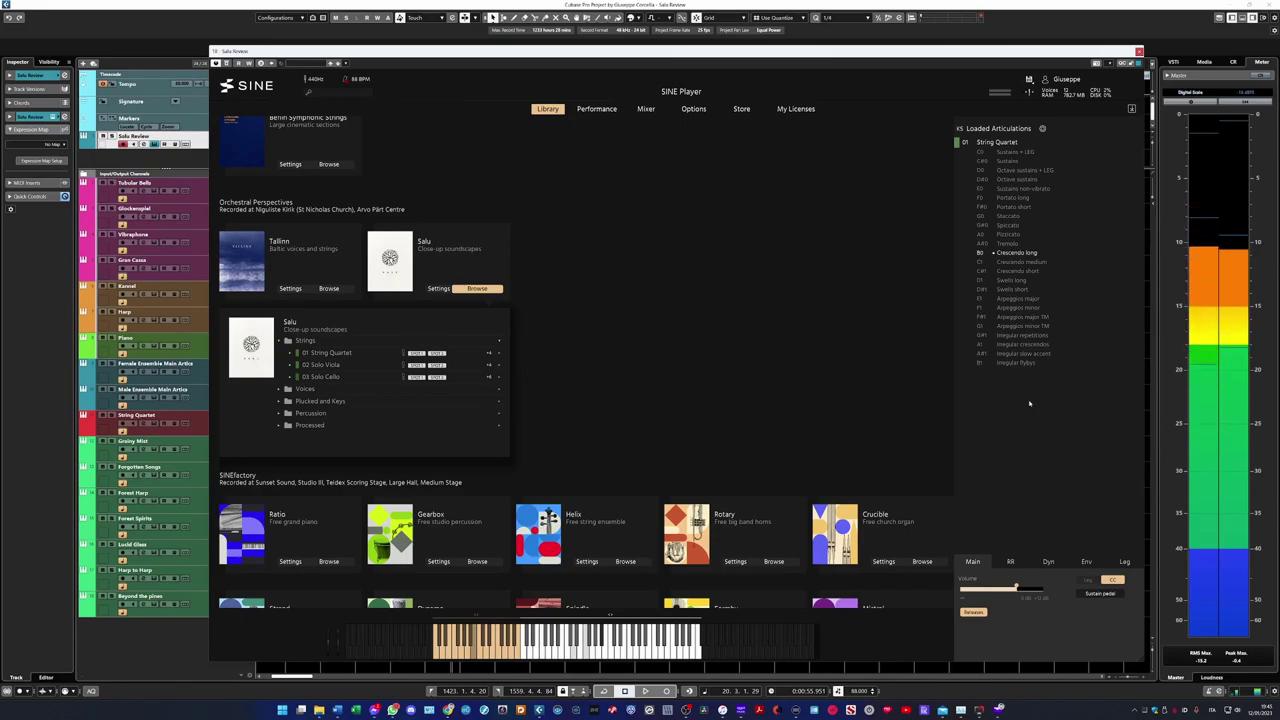
pyautogui.click(985, 262)
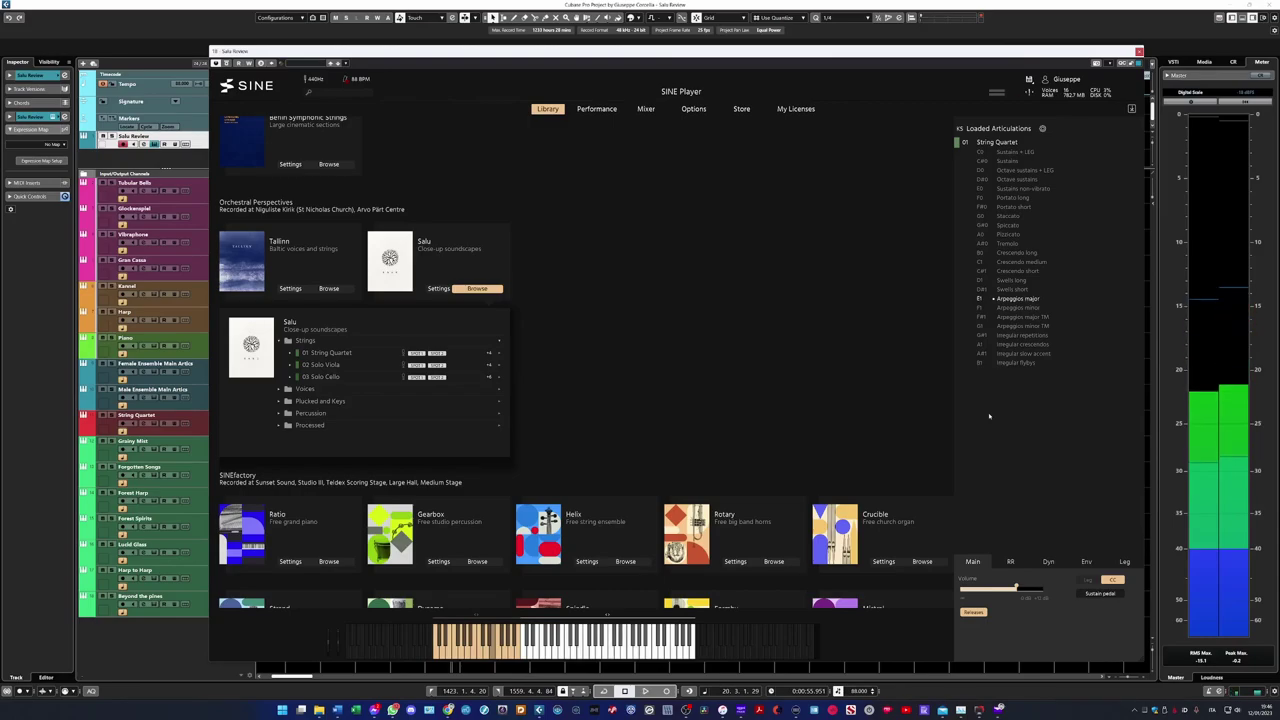
pyautogui.click(1025, 307)
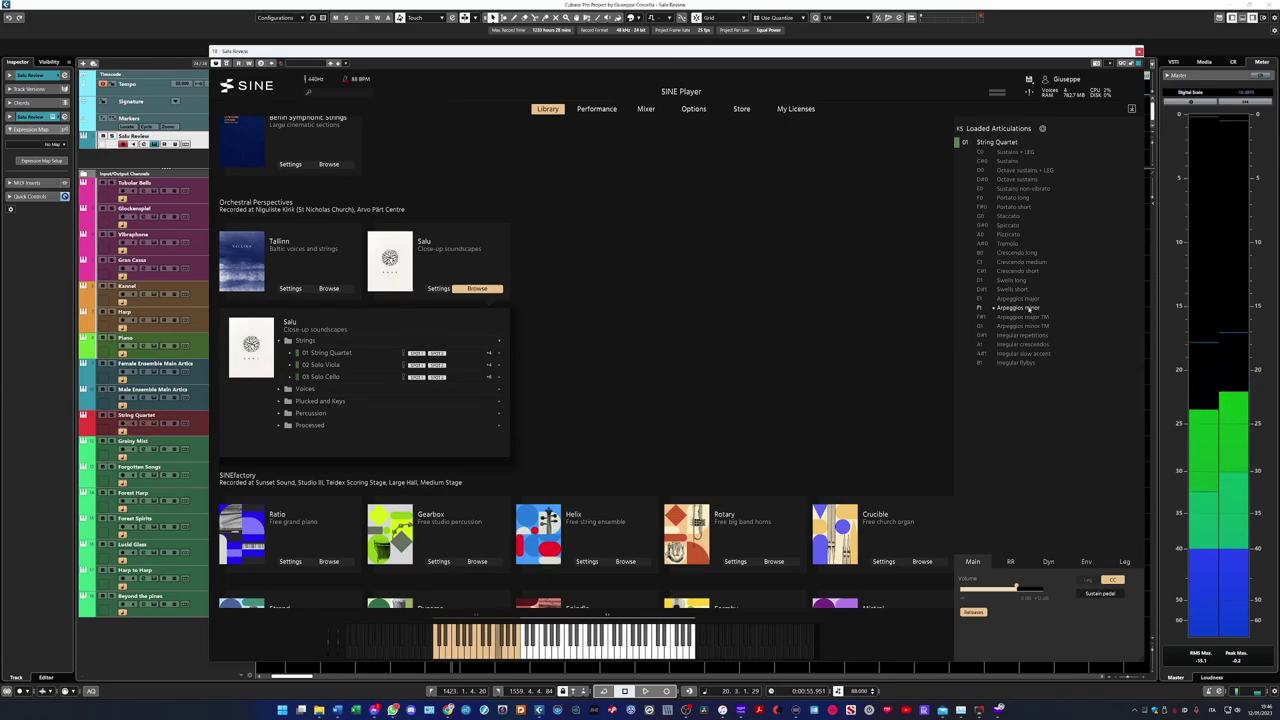
pyautogui.click(1027, 317)
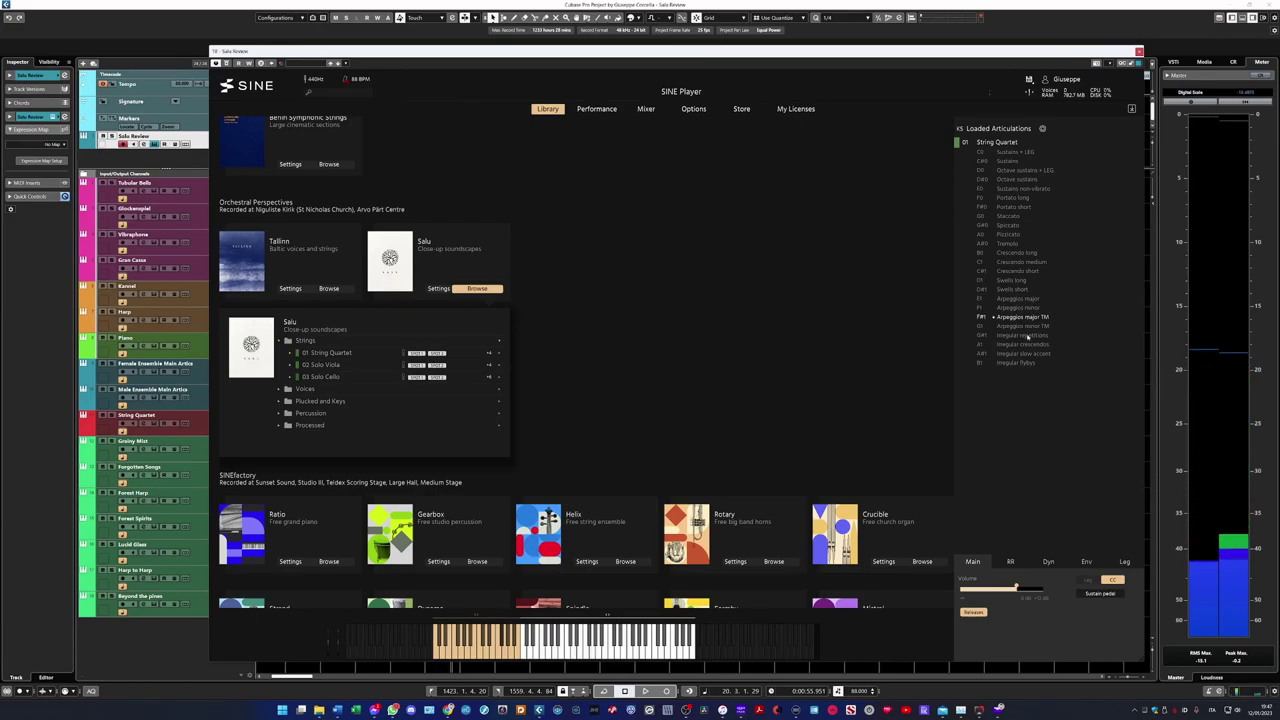
pyautogui.click(1027, 336)
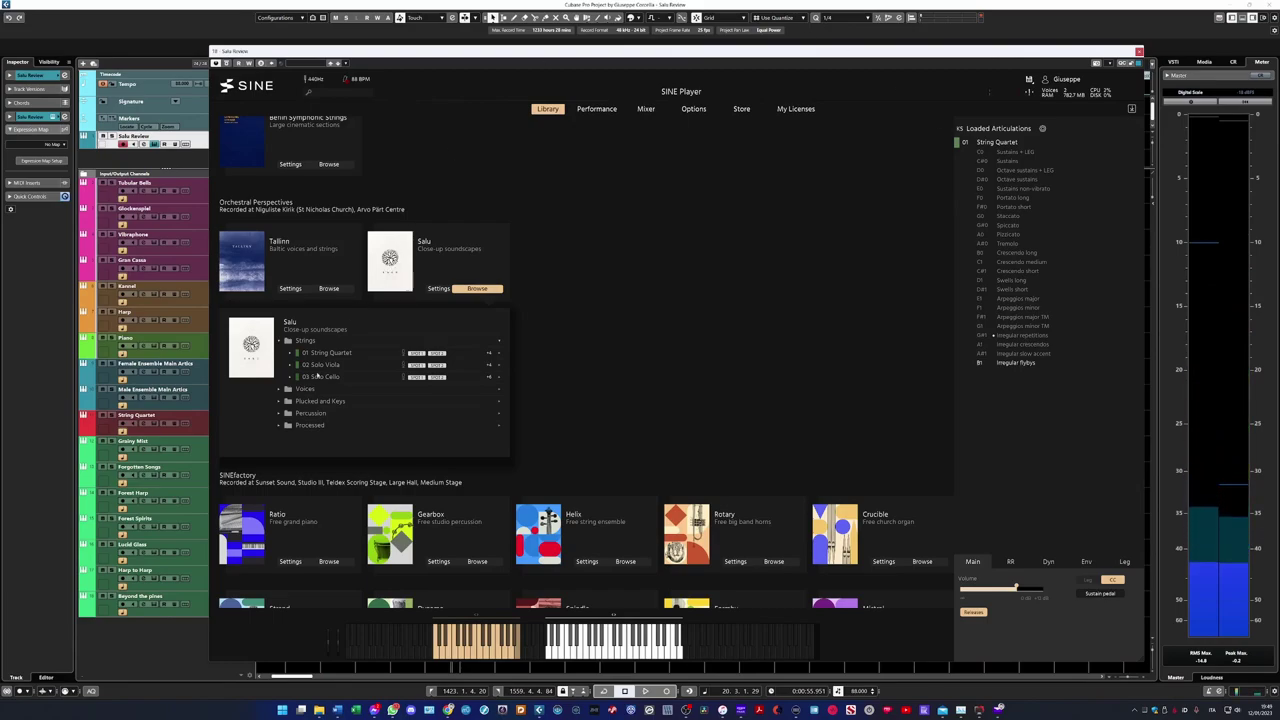
# Load Solo Viola and compare its AB and Spot 2 microphones in the mixer, restoring the Spot 1 and Main Card combination.
pyautogui.doubleClick(318, 365)
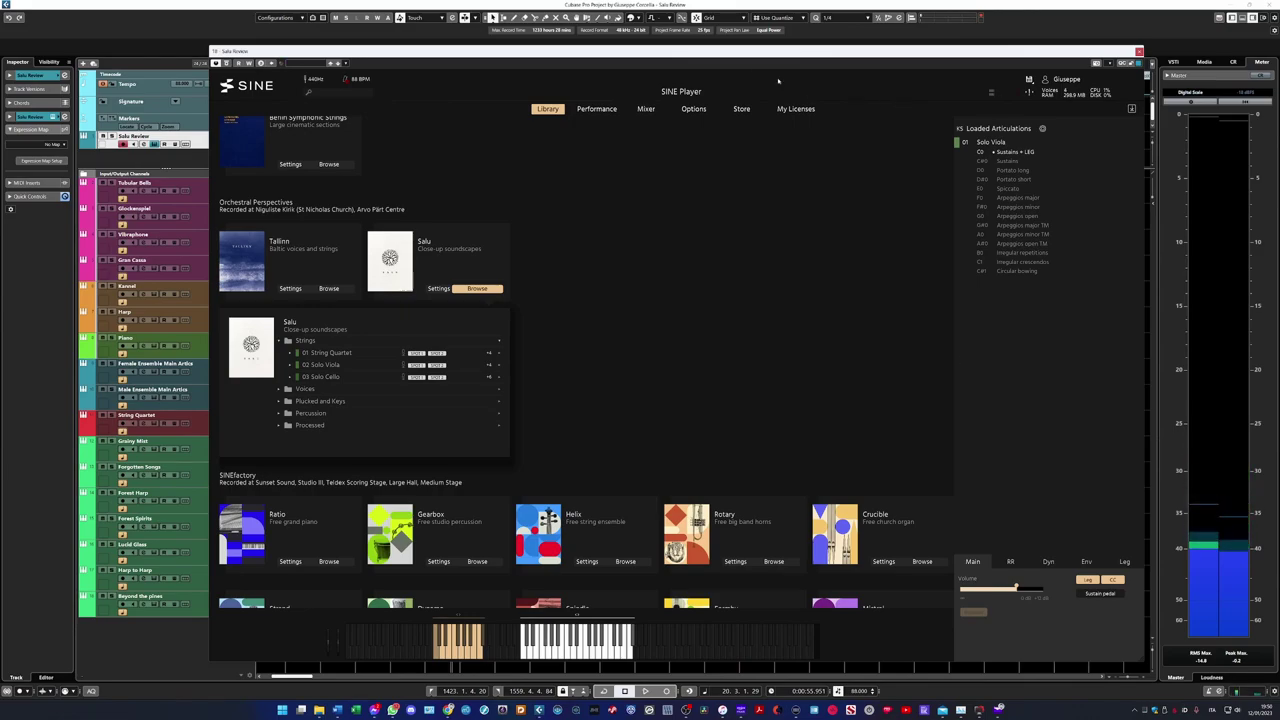
pyautogui.click(645, 109)
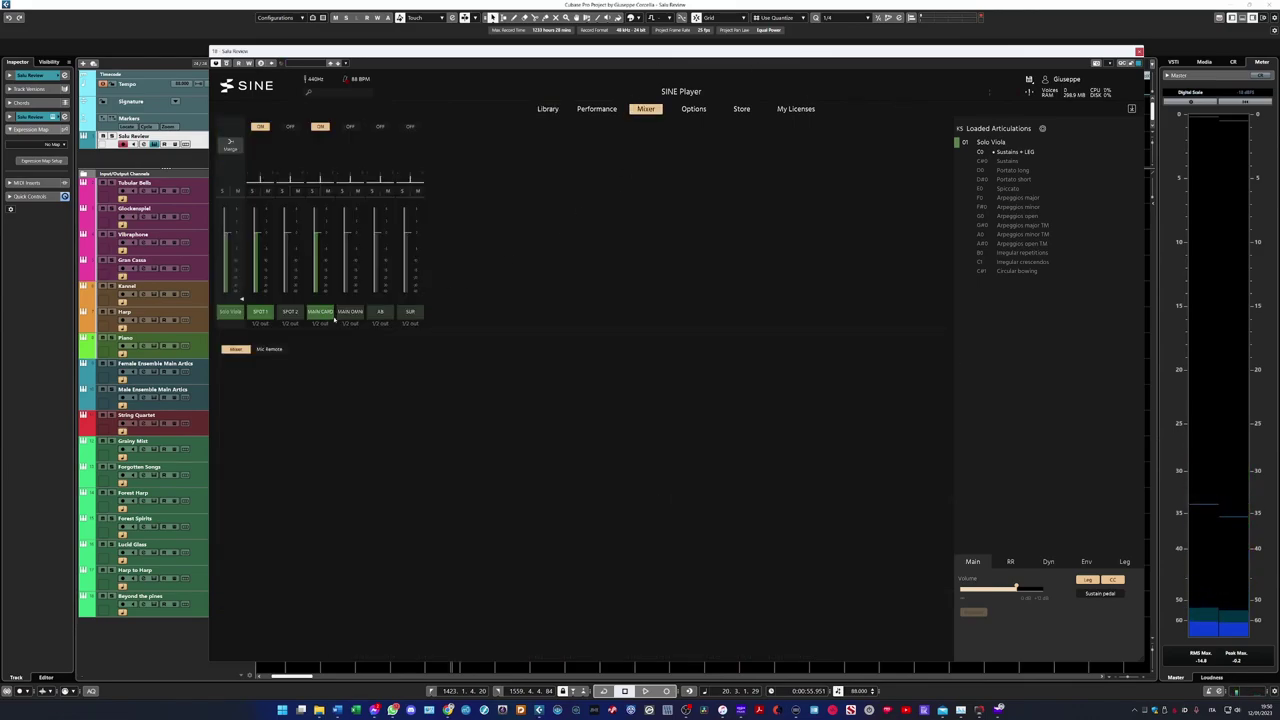
pyautogui.click(321, 312)
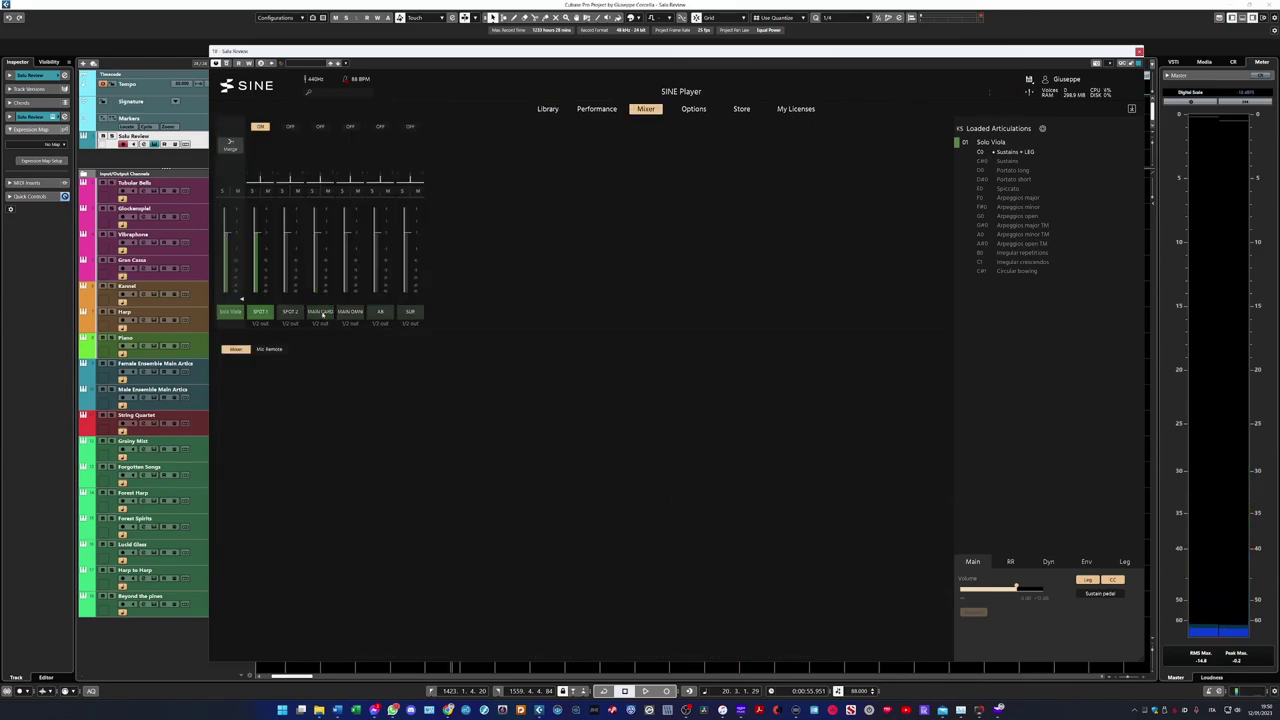
pyautogui.click(380, 312)
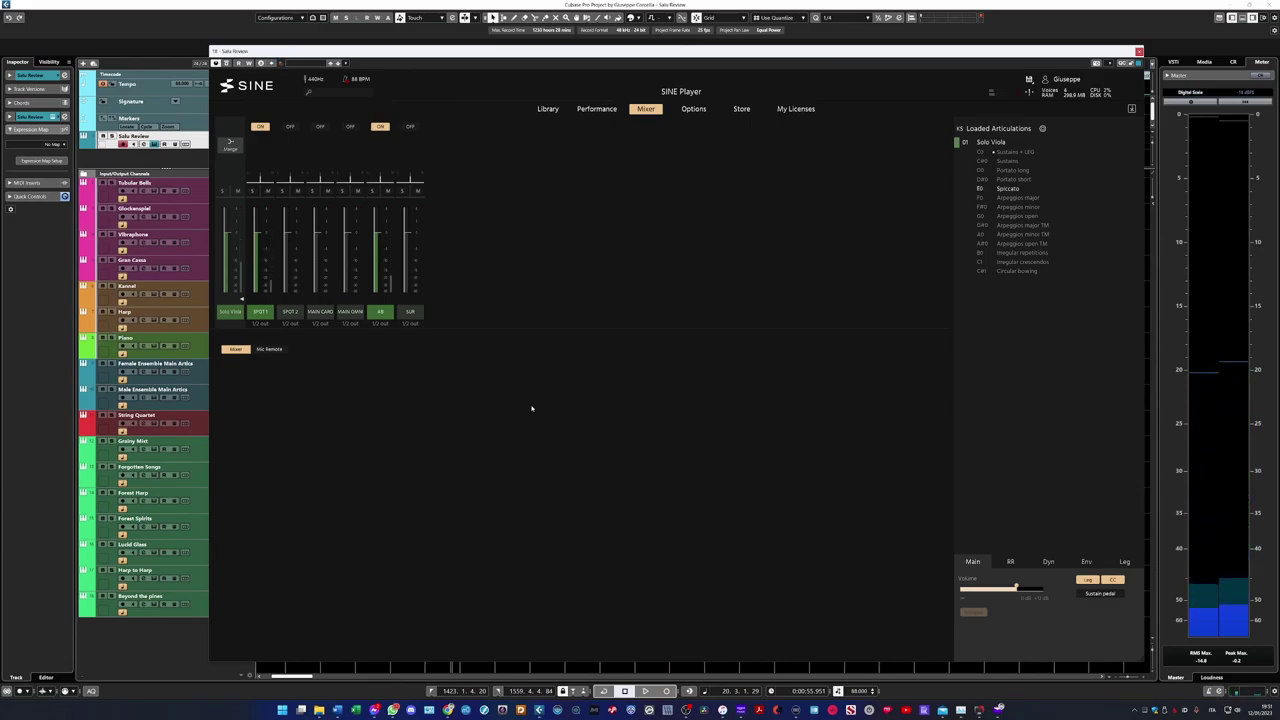
pyautogui.click(290, 312)
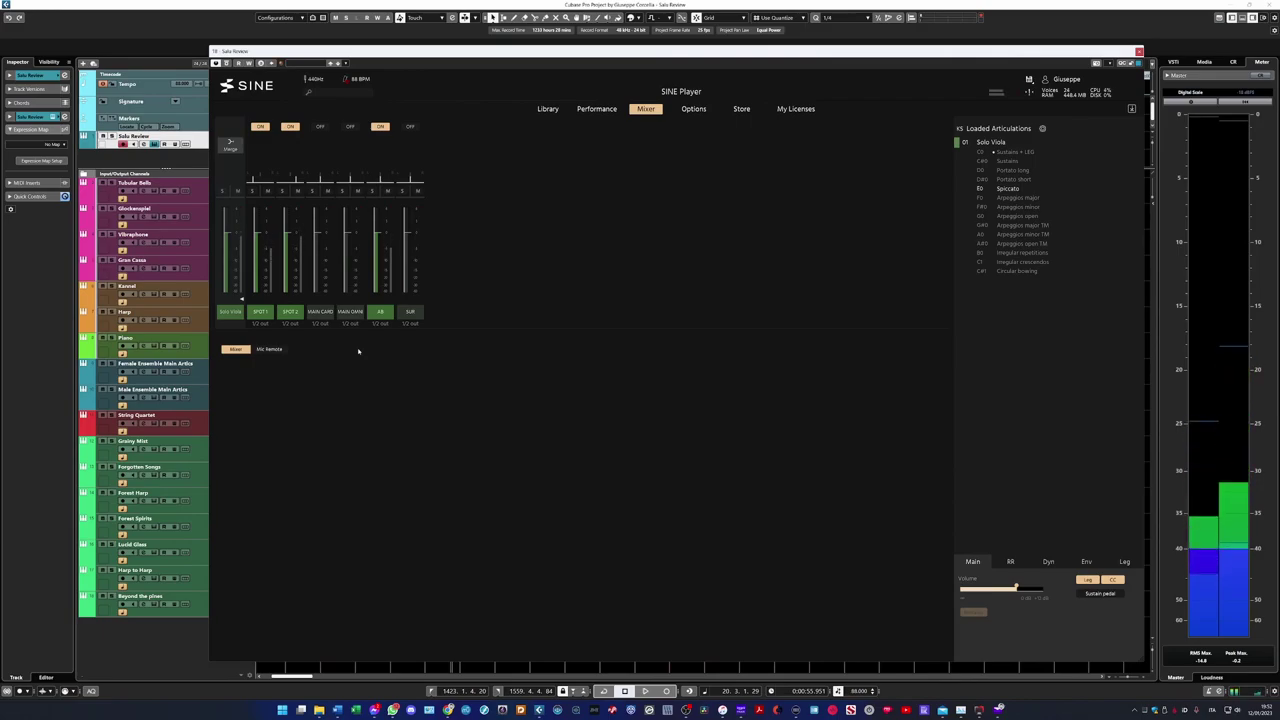
pyautogui.click(320, 311)
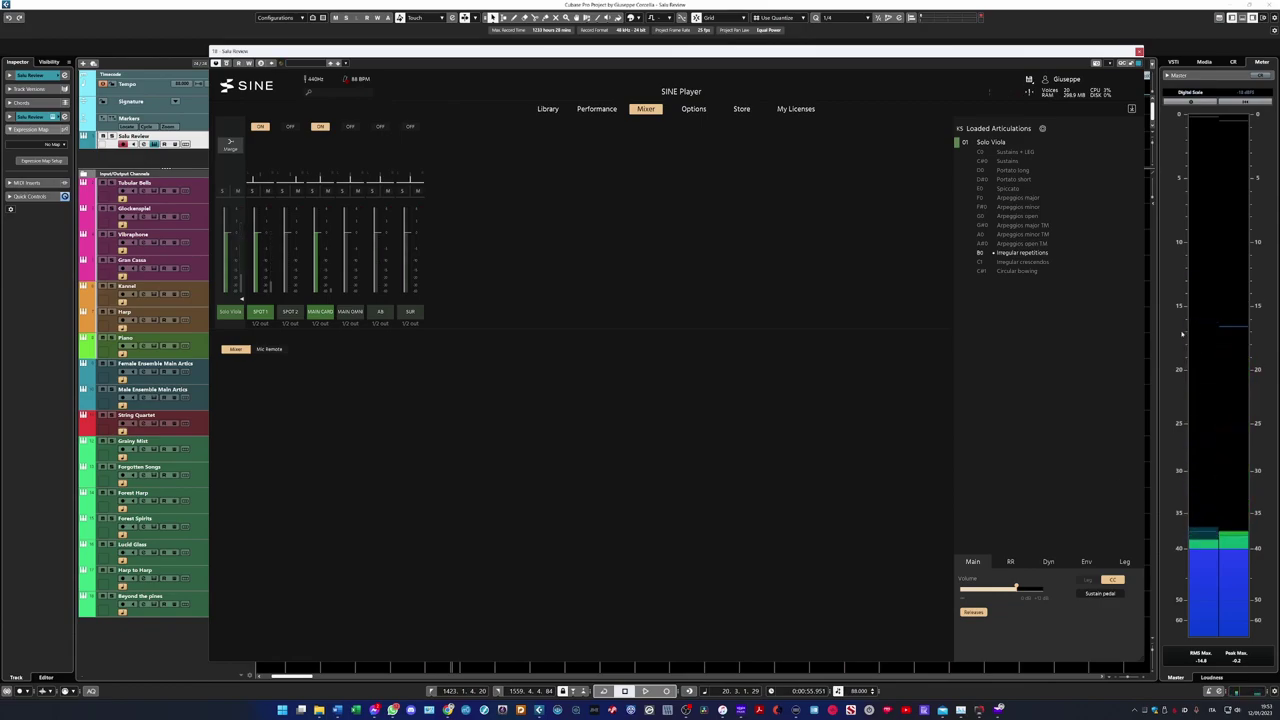
# Audition Solo Viola's Irregular crescendos and Circular bowing, and load Solo Cello from Salu's Strings folder.
pyautogui.click(1040, 263)
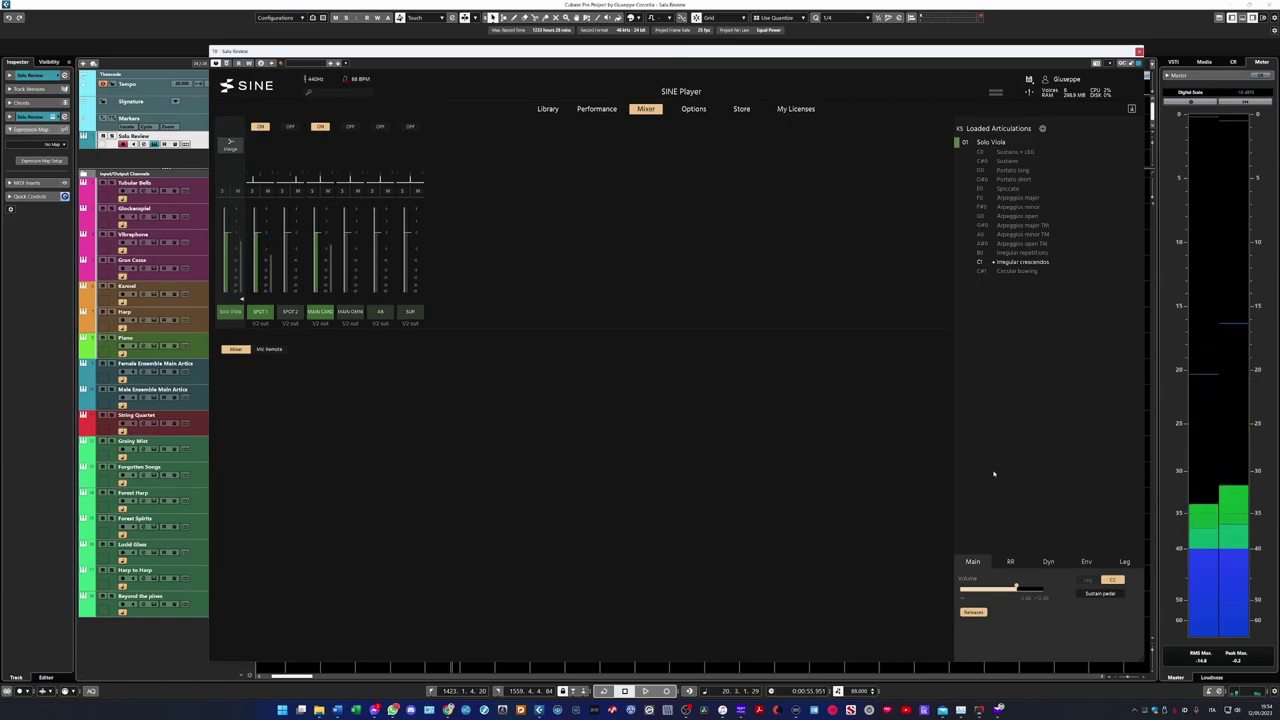
pyautogui.click(1018, 271)
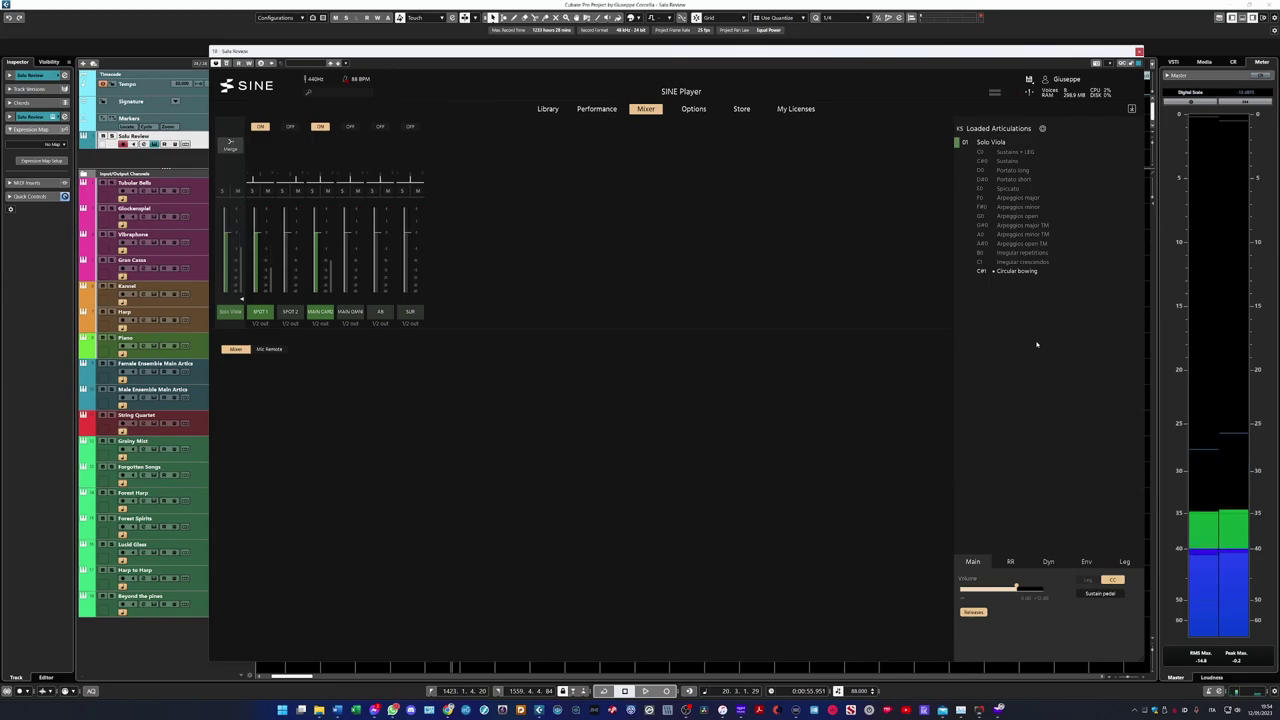
pyautogui.click(548, 109)
pyautogui.moveTo(327, 378); pyautogui.dragTo(1027, 152)
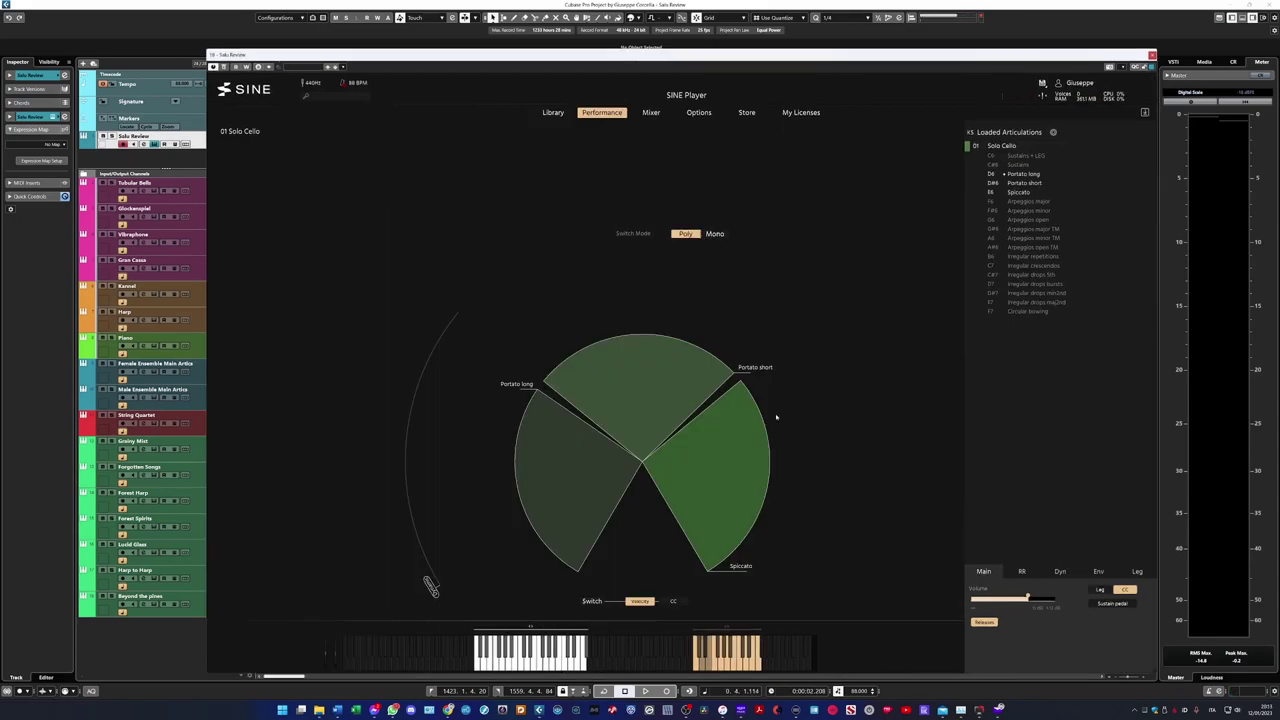
# Resize the Solo Cello's Portato long, Portato short and Spiccato velocity zones, and set the articulation blending to XFade.
pyautogui.moveTo(772, 414); pyautogui.dragTo(777, 533)
pyautogui.moveTo(551, 387); pyautogui.dragTo(608, 338)
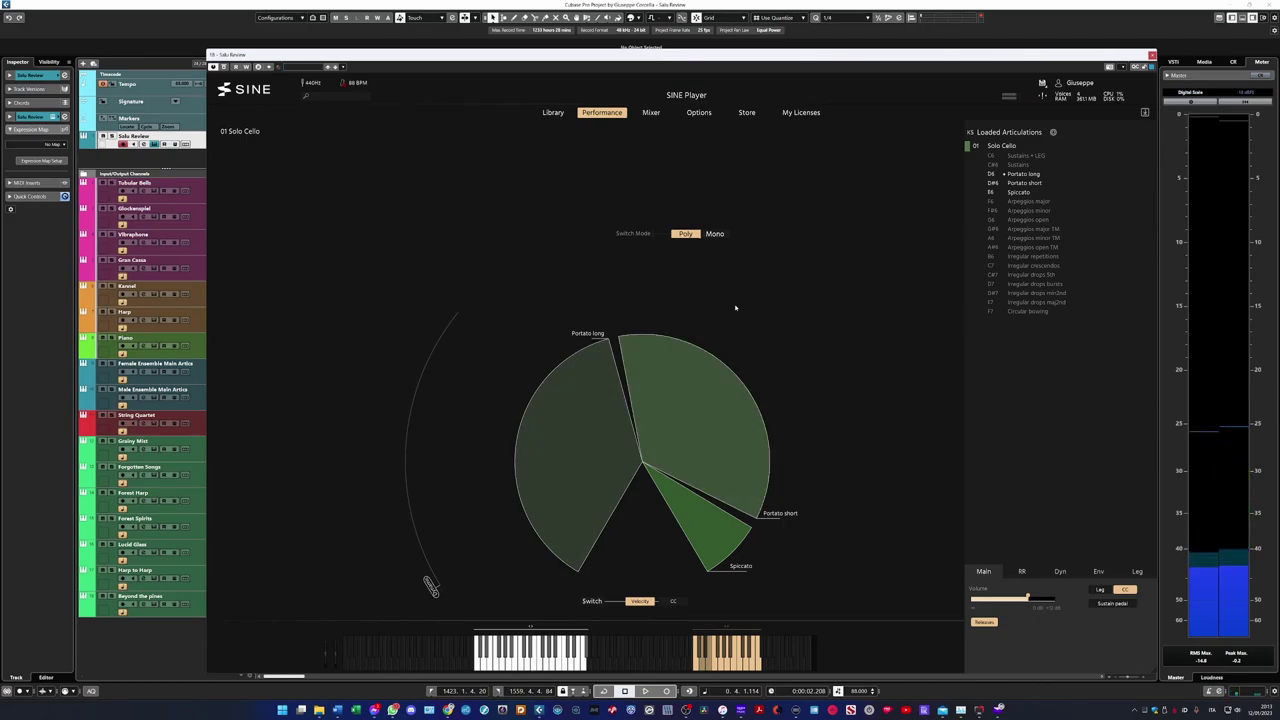
pyautogui.moveTo(634, 329); pyautogui.dragTo(782, 322)
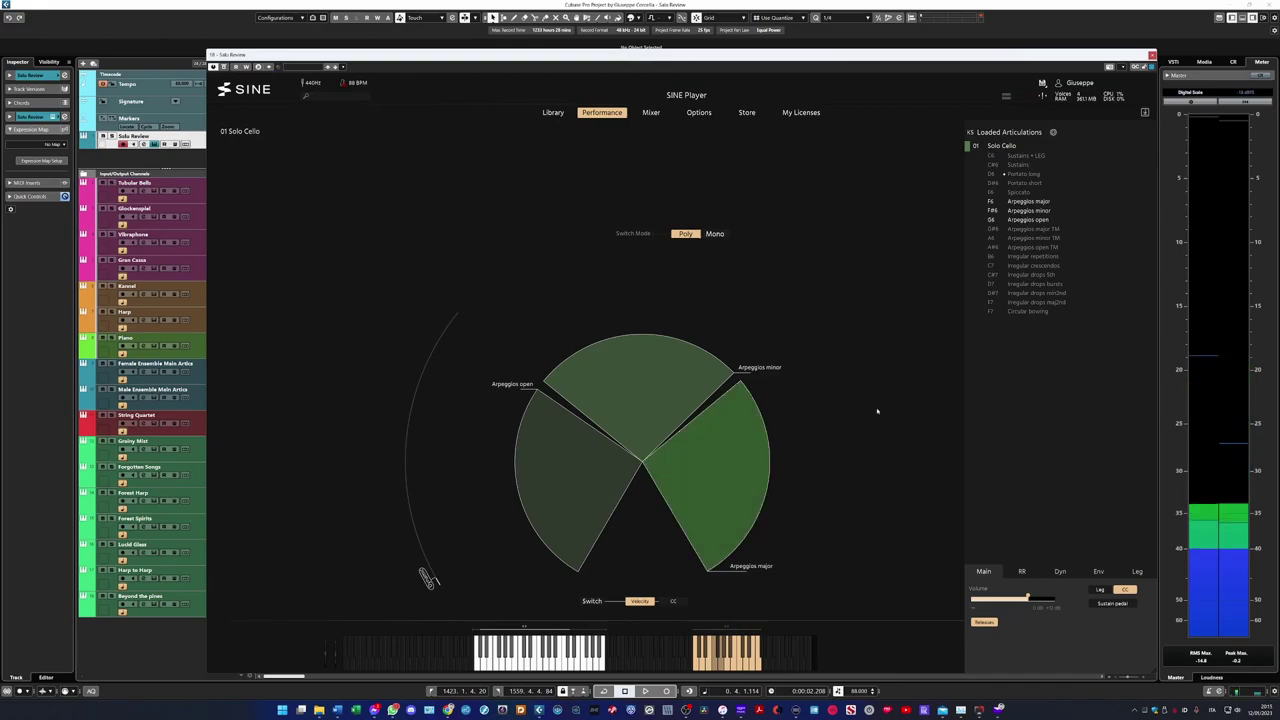
pyautogui.click(594, 600)
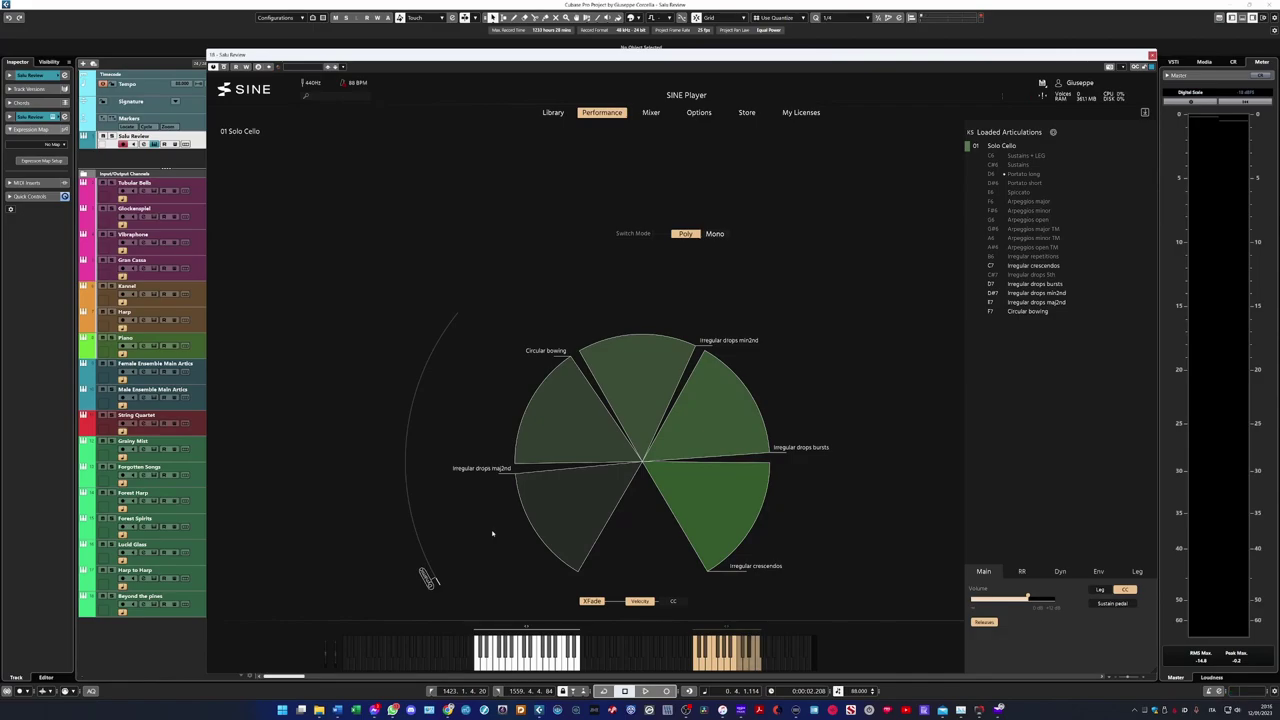
# Resize the Solo Cello's blending zones for Irregular crescendos, Irregular drops bursts, Irregular drops min2nd, Circular bowing and Irregular drops maj2nd.
pyautogui.moveTo(703, 341); pyautogui.dragTo(731, 392)
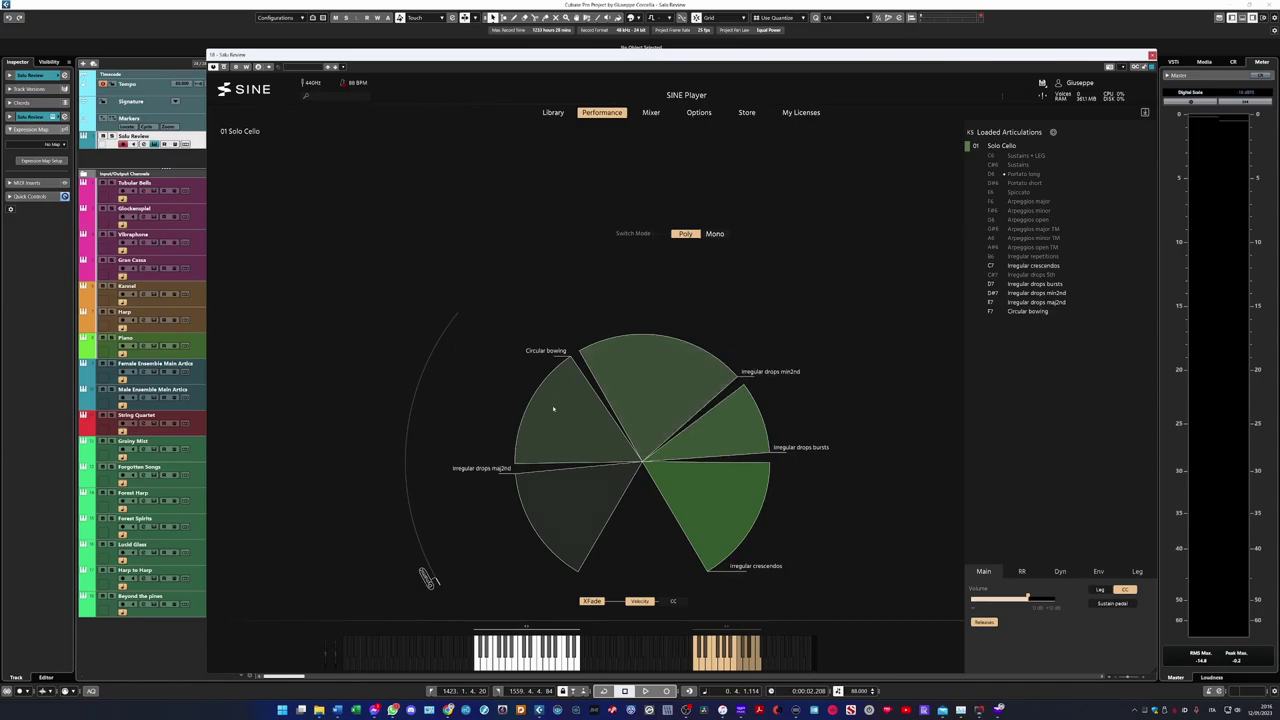
pyautogui.moveTo(573, 357); pyautogui.dragTo(627, 301)
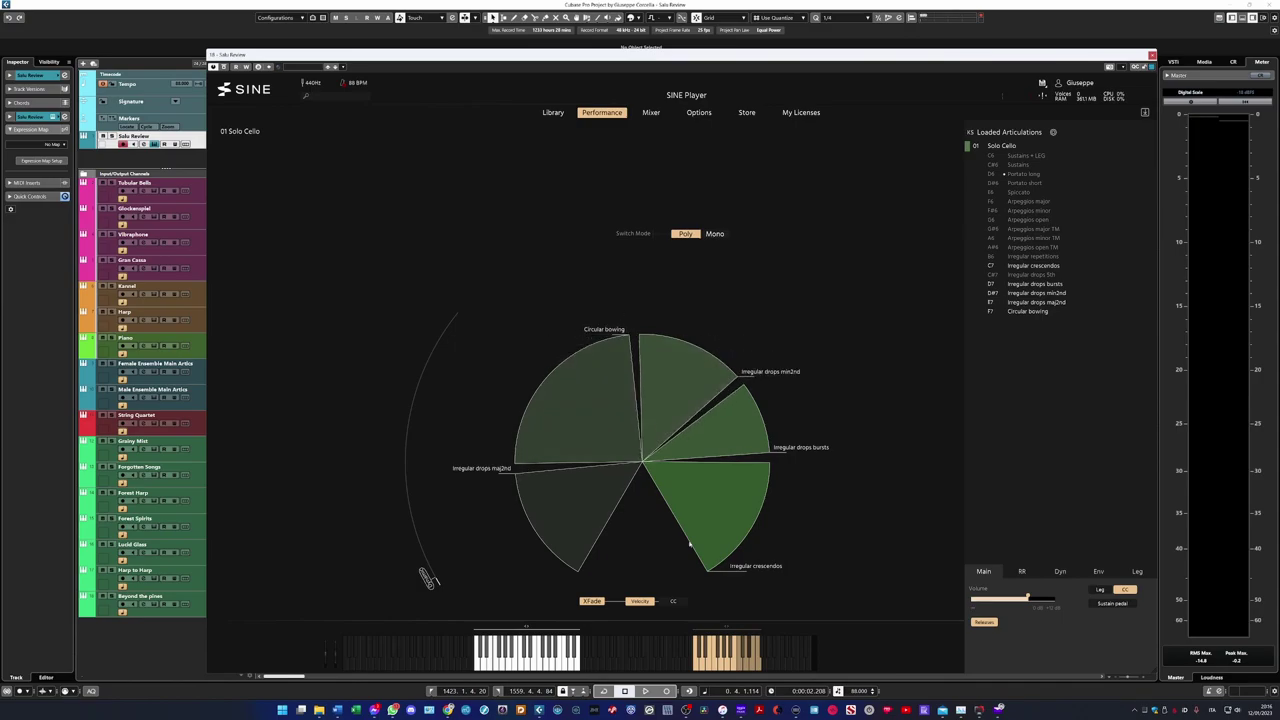
pyautogui.moveTo(779, 452); pyautogui.dragTo(766, 511)
pyautogui.moveTo(516, 465); pyautogui.dragTo(509, 412)
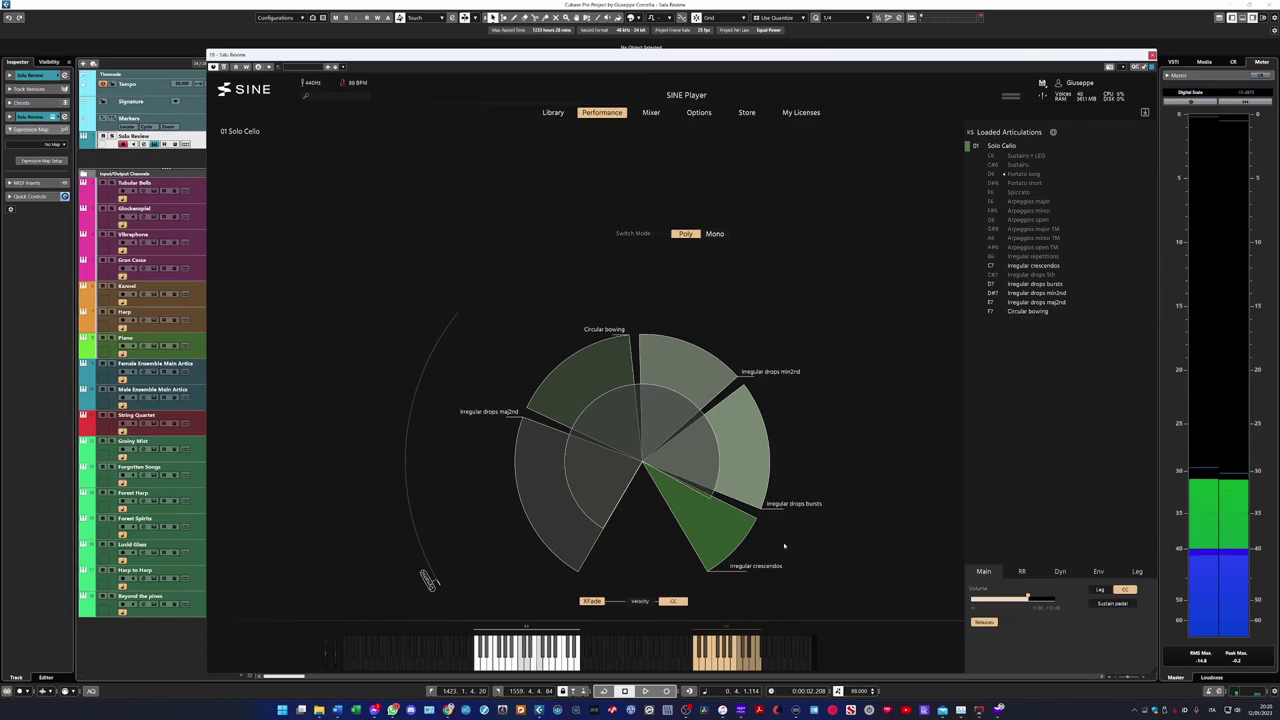
# Set the Solo Cello's articulation blending to Switch and change its switch mode to Mono.
pyautogui.click(593, 601)
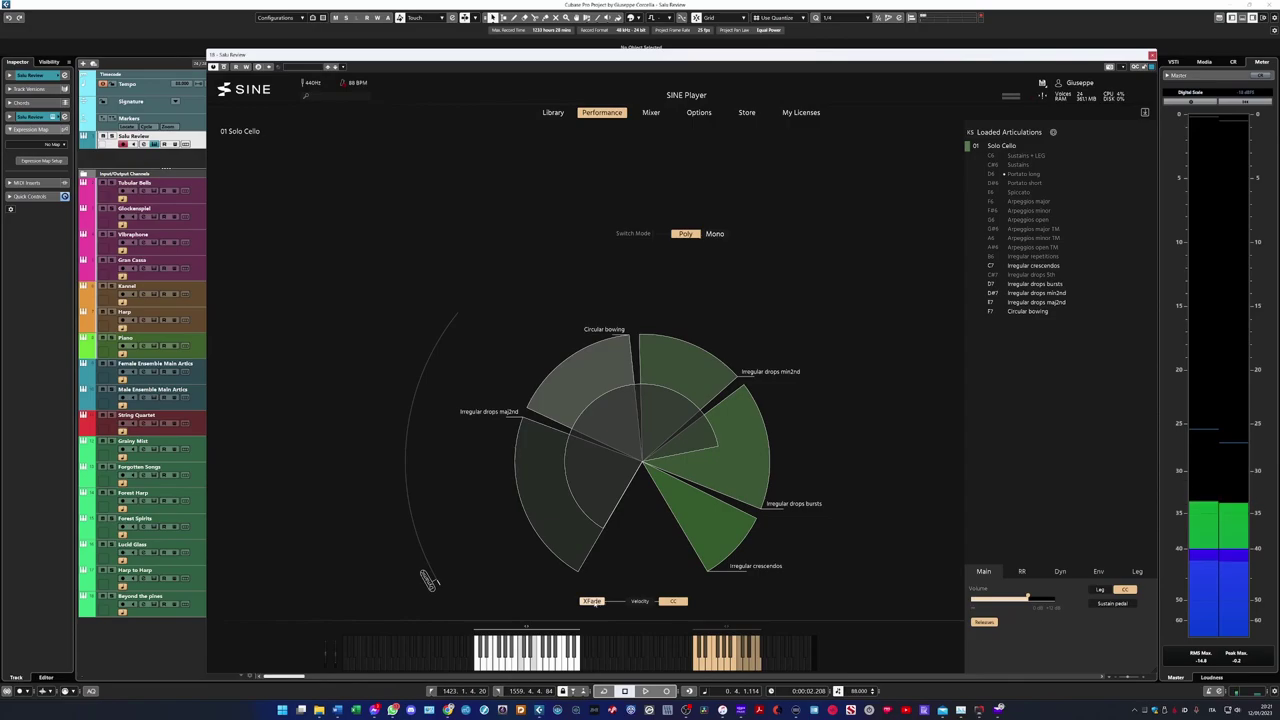
pyautogui.click(592, 601)
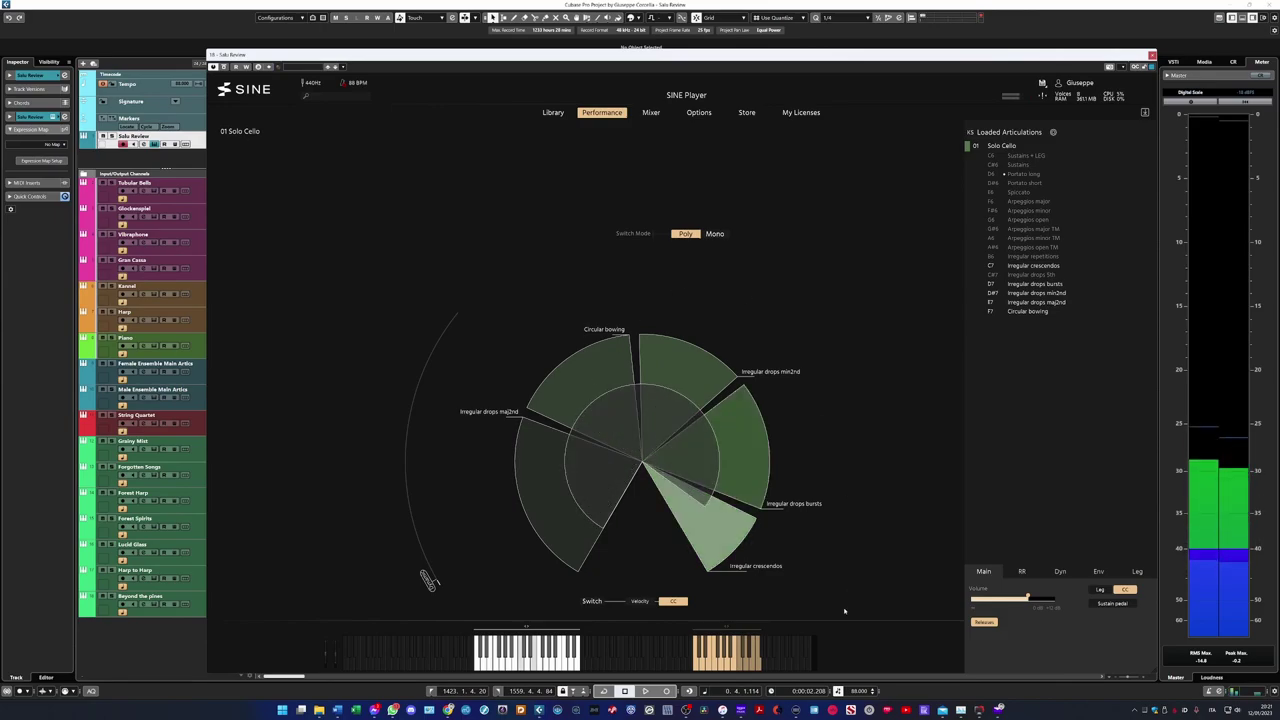
pyautogui.click(714, 233)
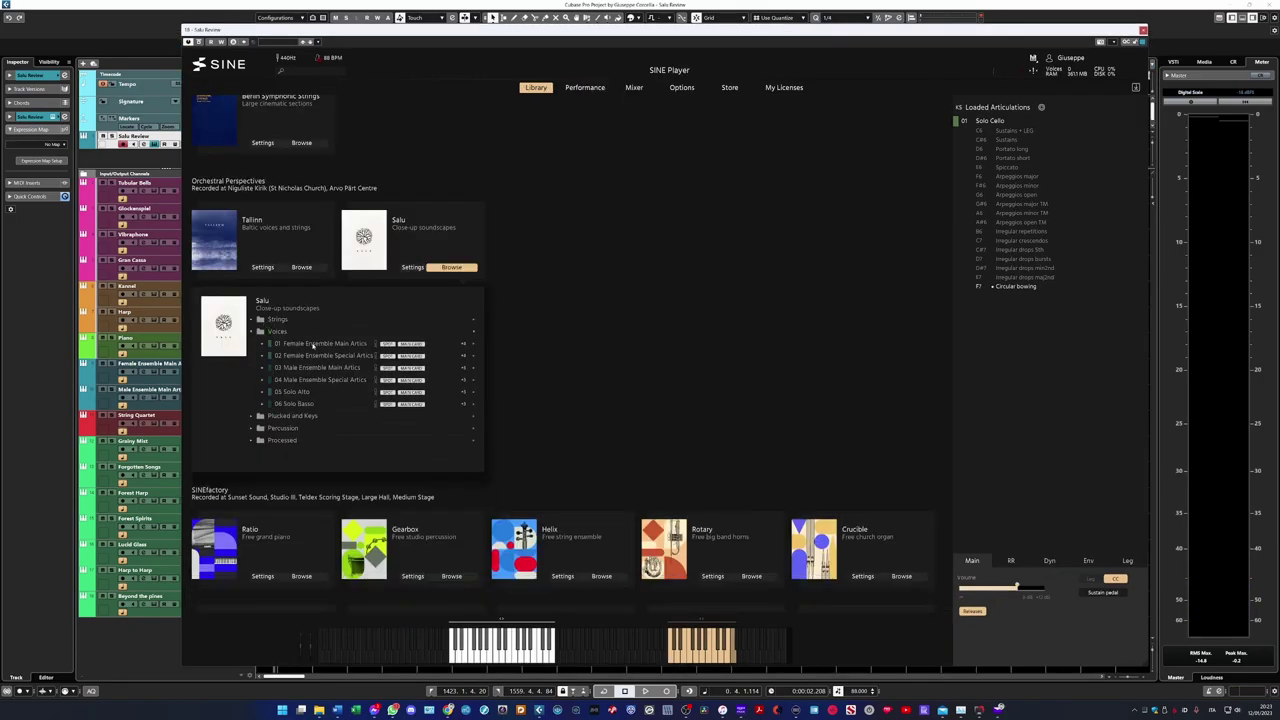
# Load Female Ensemble Main Artics from Salu's Voices folder and audition its SUR microphone in the mixer.
pyautogui.moveTo(463, 340); pyautogui.dragTo(1004, 124)
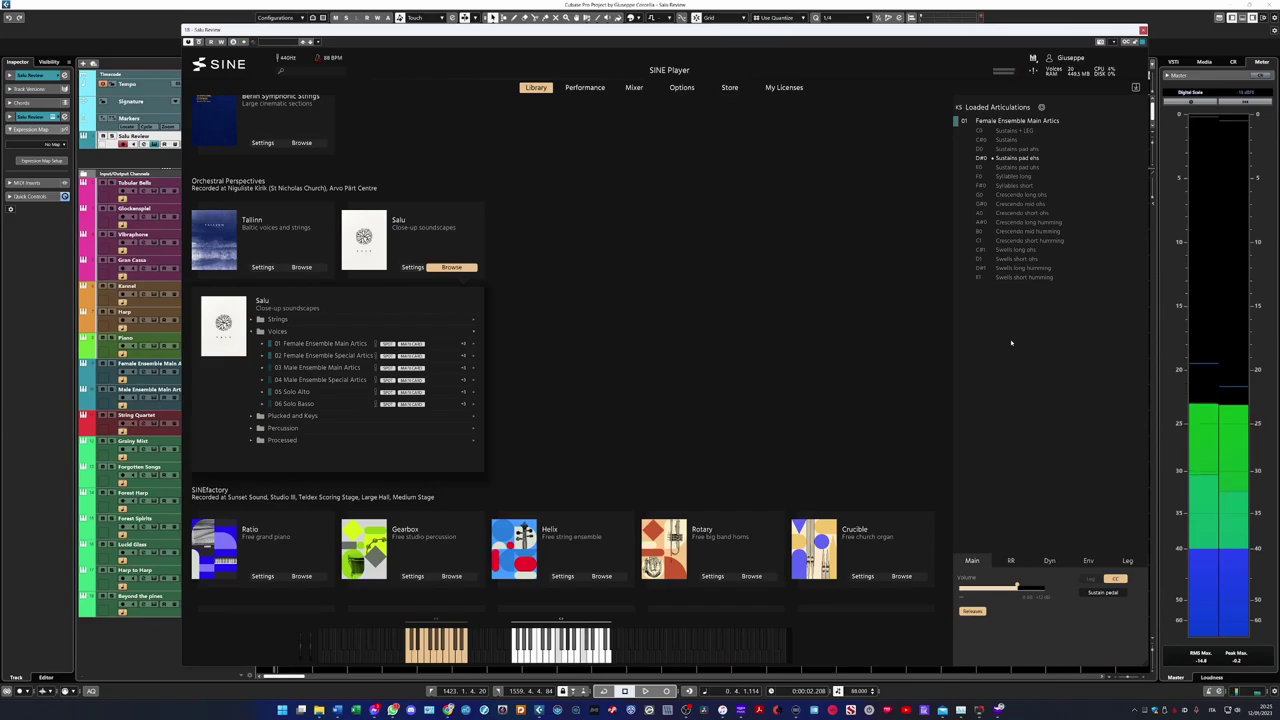
pyautogui.click(632, 89)
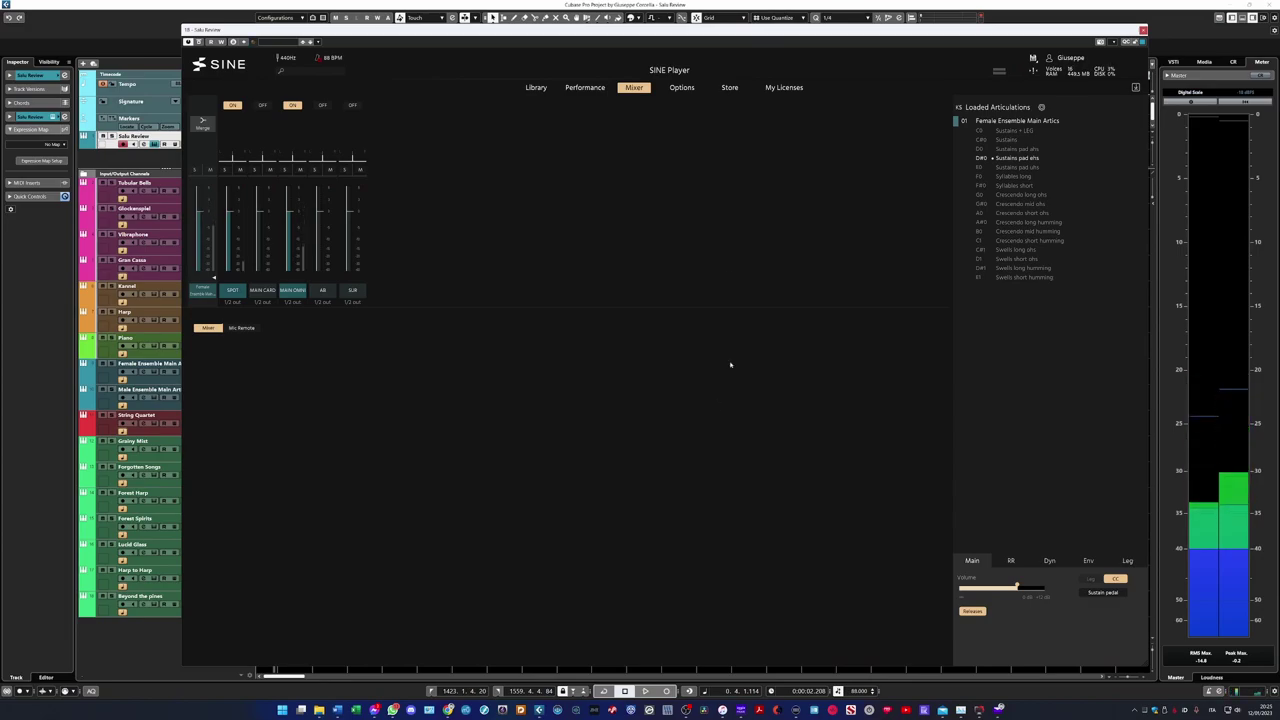
pyautogui.click(352, 290)
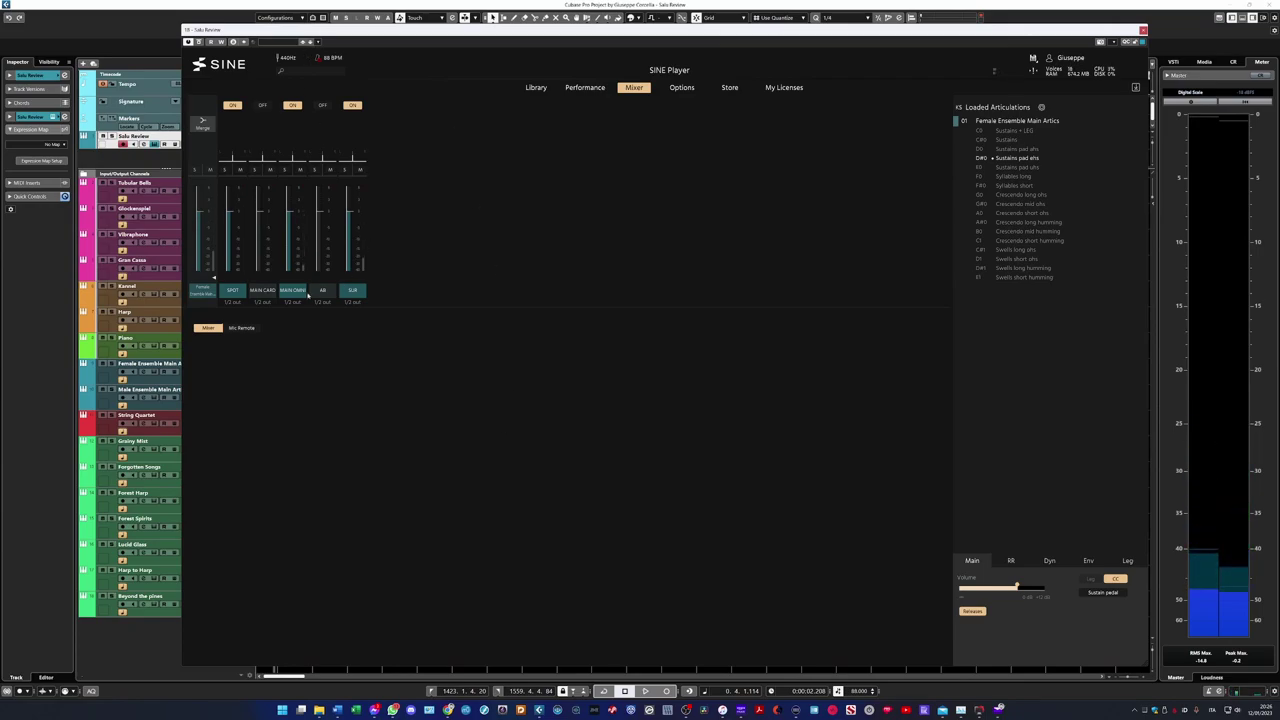
pyautogui.click(536, 87)
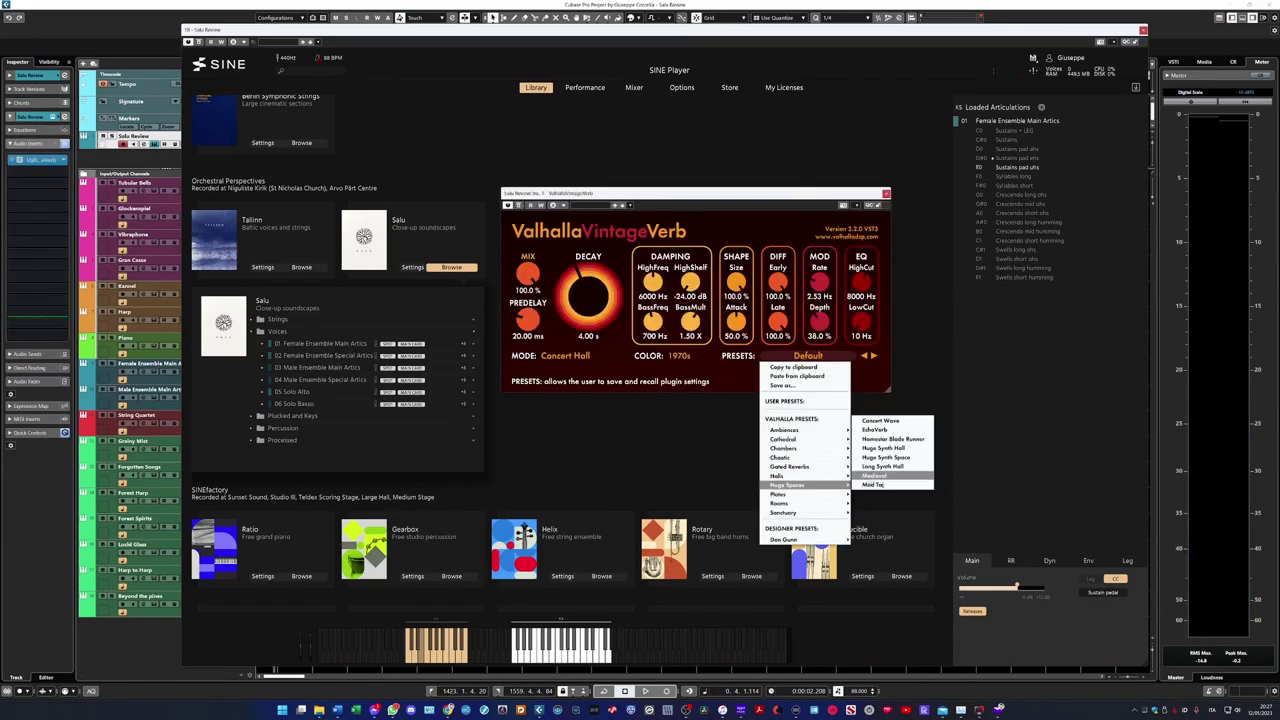
# Apply the Medieval preset from Huge Spaces in ValhallaVintageVerb and set its mix to 19.0%.
pyautogui.click(873, 476)
pyautogui.moveTo(527, 276); pyautogui.dragTo(540, 336)
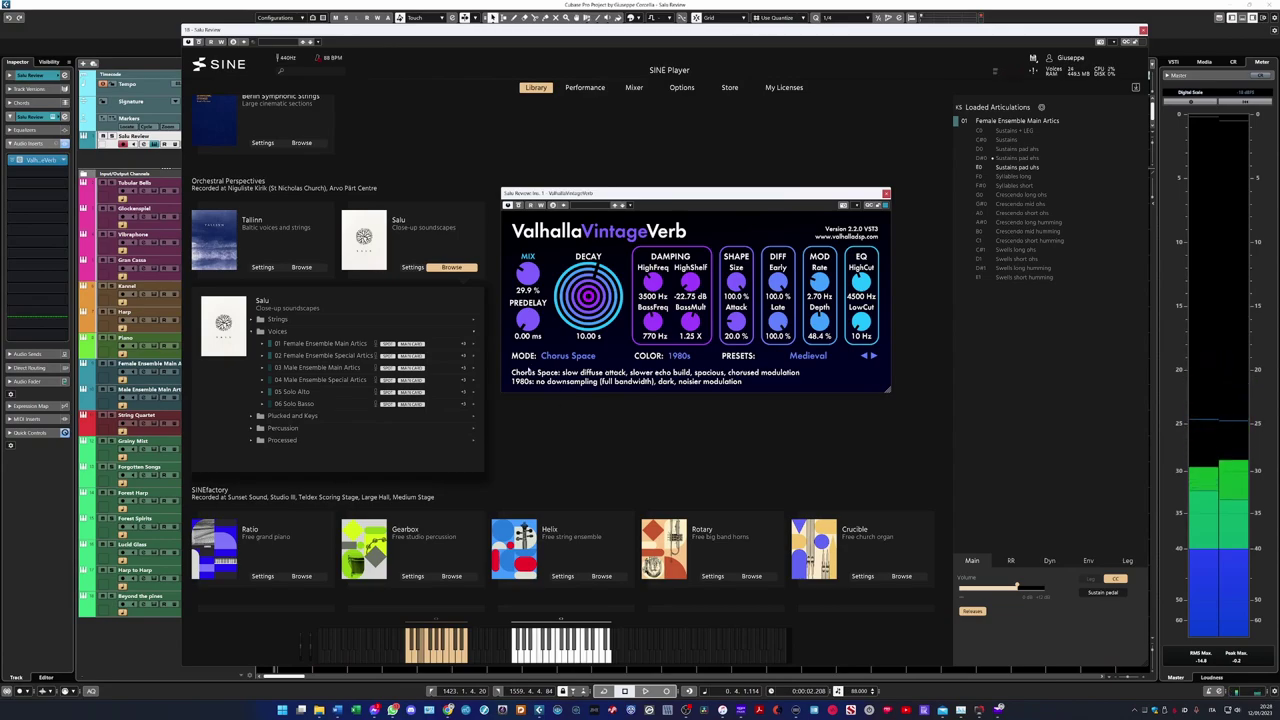
pyautogui.moveTo(527, 272); pyautogui.dragTo(528, 290)
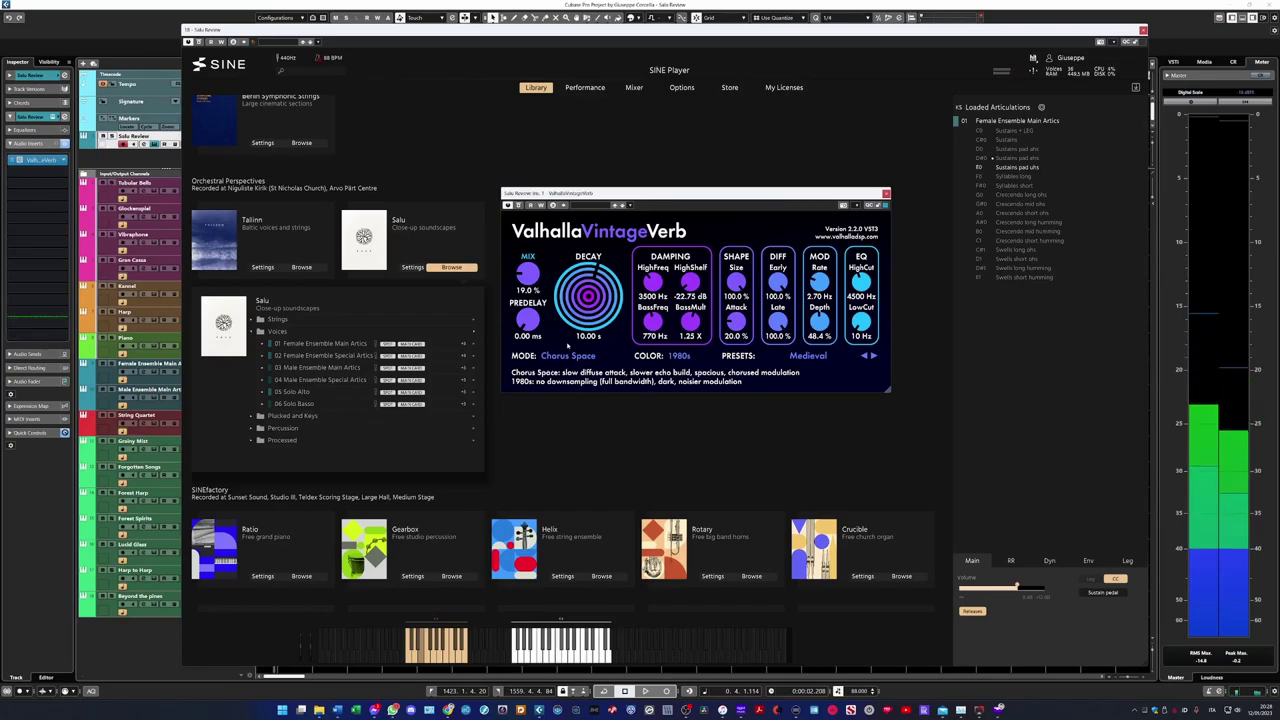
# Apply the CathedralMediumHall reverb preset, setting the mix to 53.3% and the predelay to 32.47 ms.
pyautogui.click(808, 356)
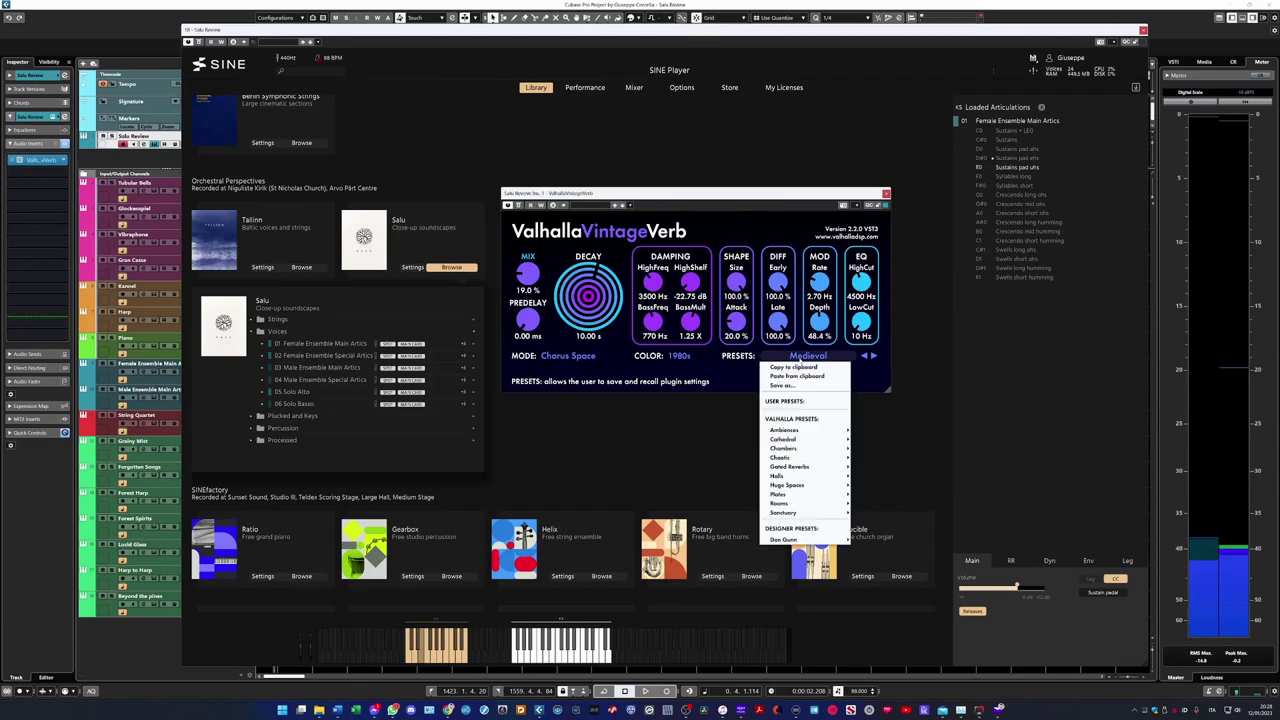
pyautogui.moveTo(803, 459)
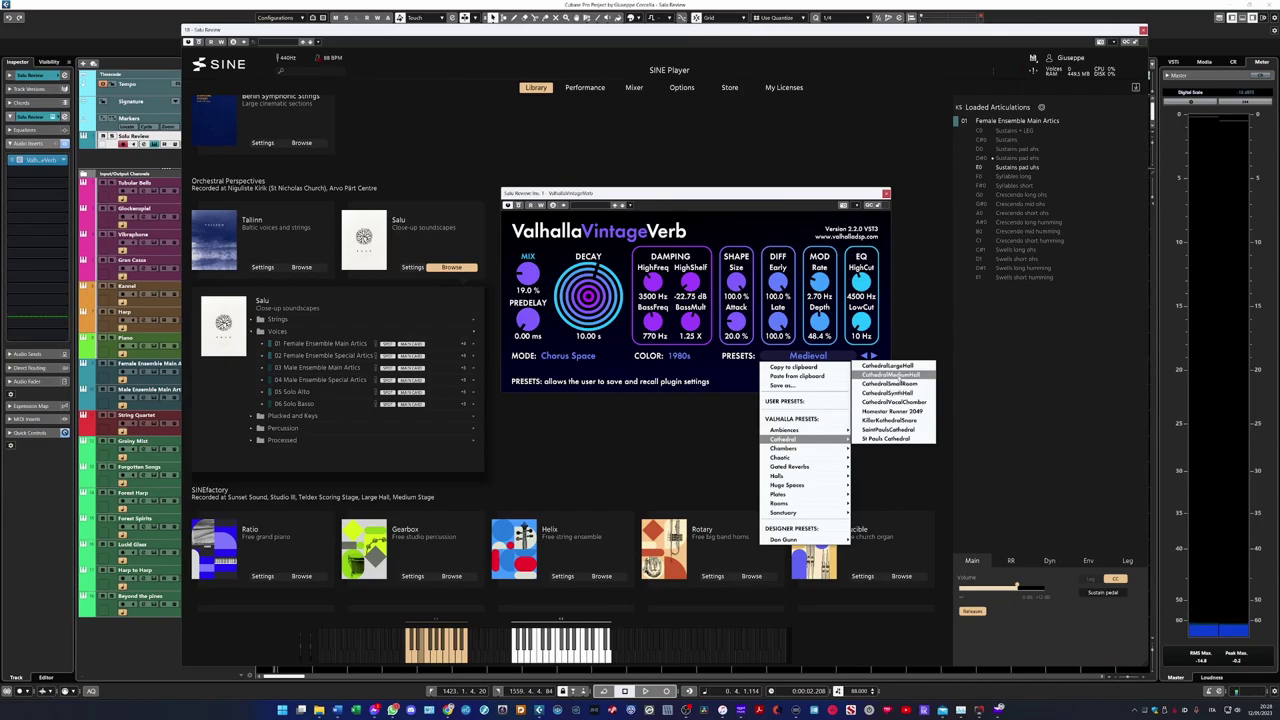
pyautogui.click(890, 375)
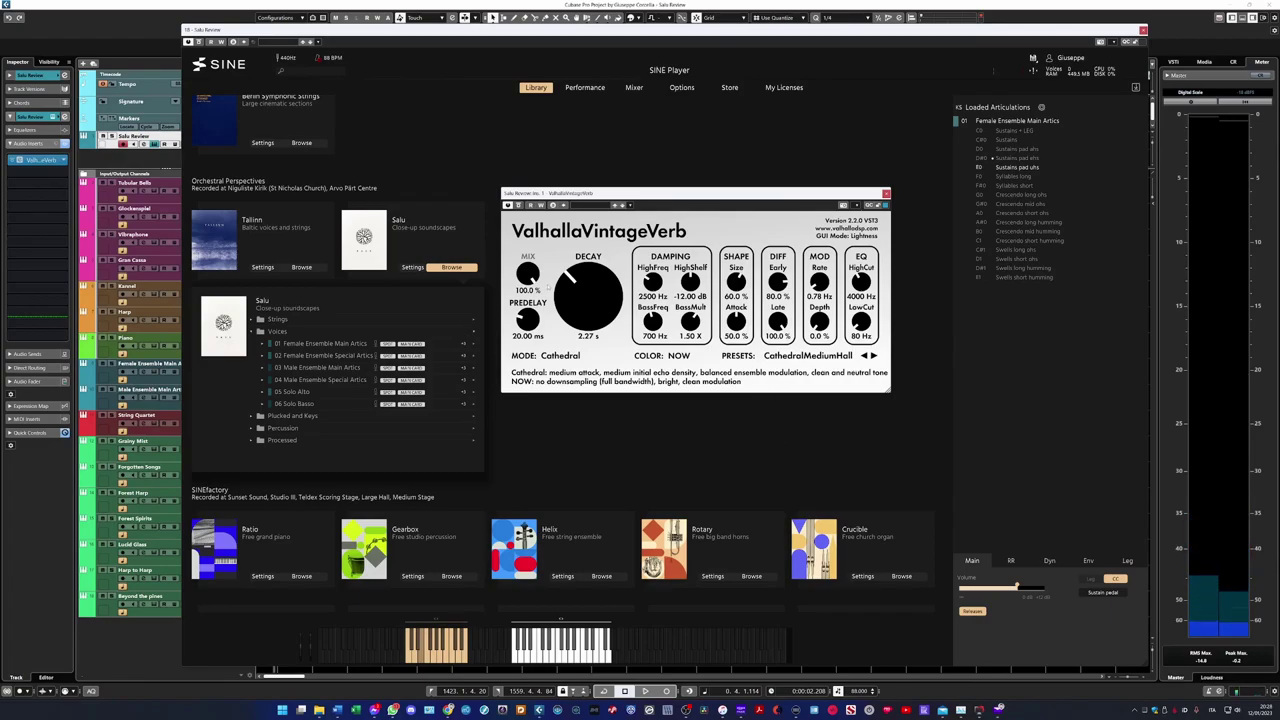
pyautogui.moveTo(531, 278); pyautogui.dragTo(528, 327)
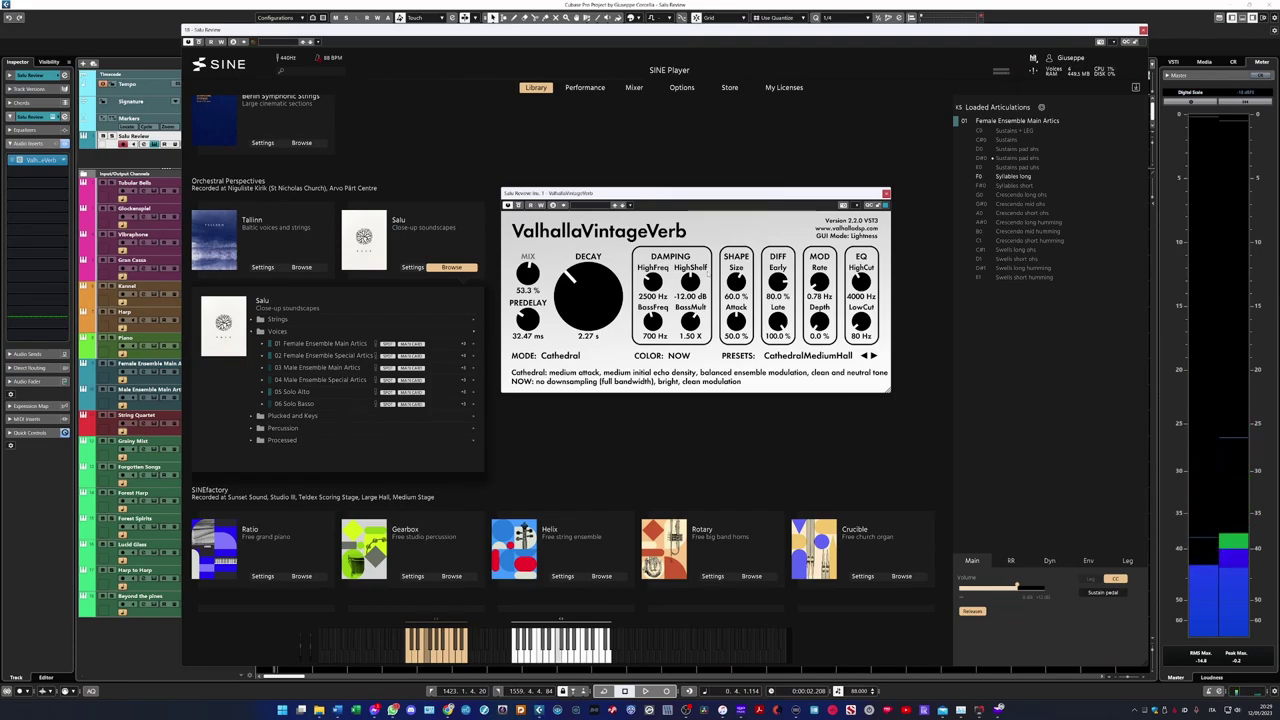
# Replace the Female Ensemble Main Artics with Female Ensemble Special Artics and bypass the track's ValhallaVintageVerb insert.
pyautogui.click(1015, 206)
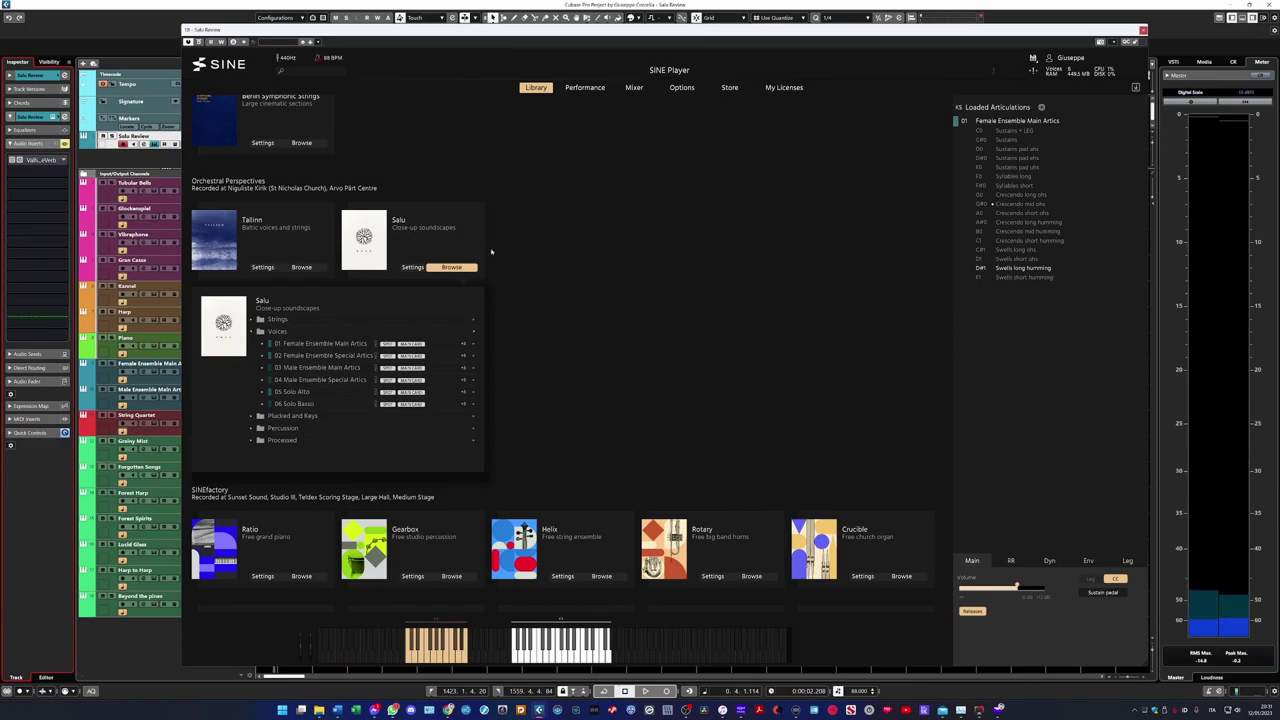
pyautogui.moveTo(320, 355); pyautogui.dragTo(1021, 129)
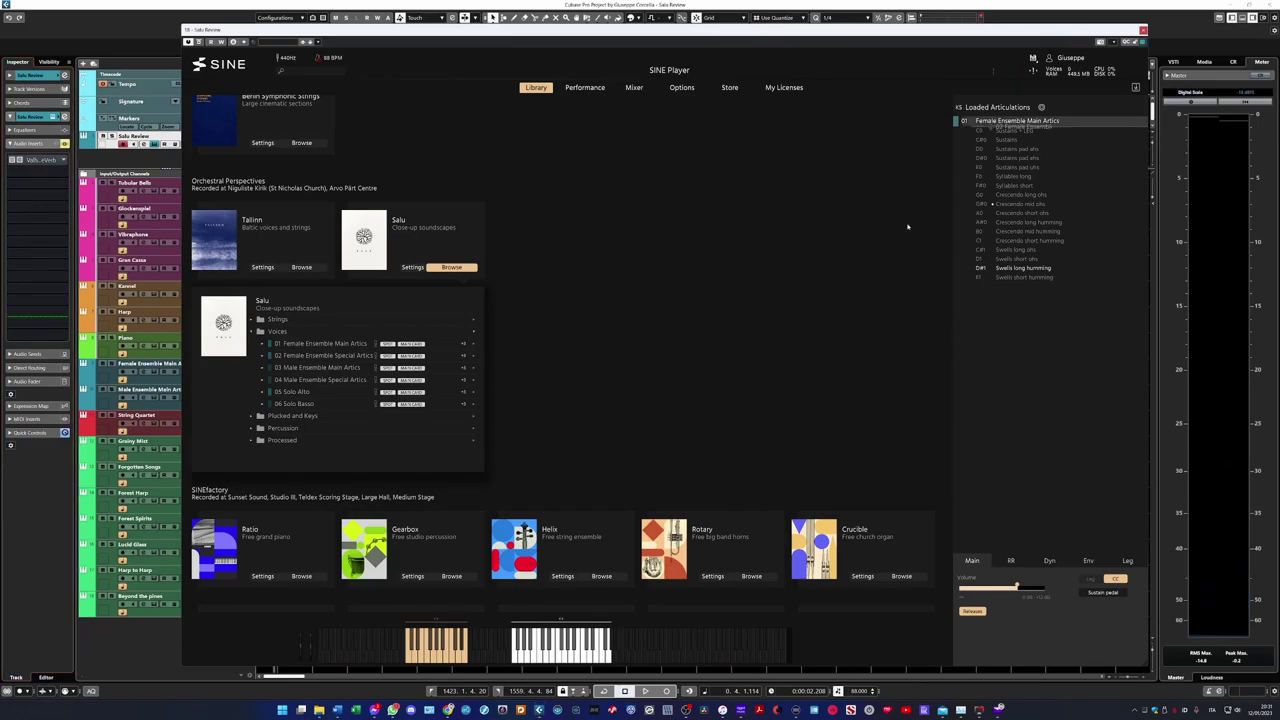
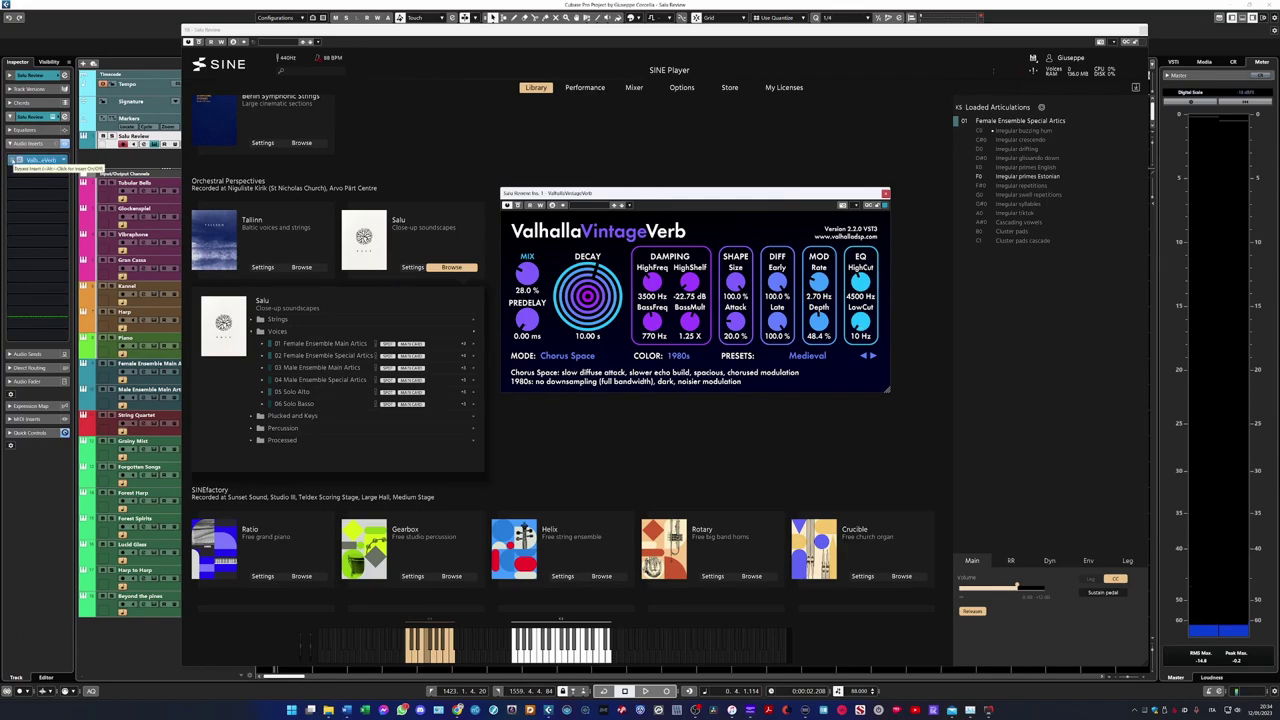
pyautogui.click(30, 160)
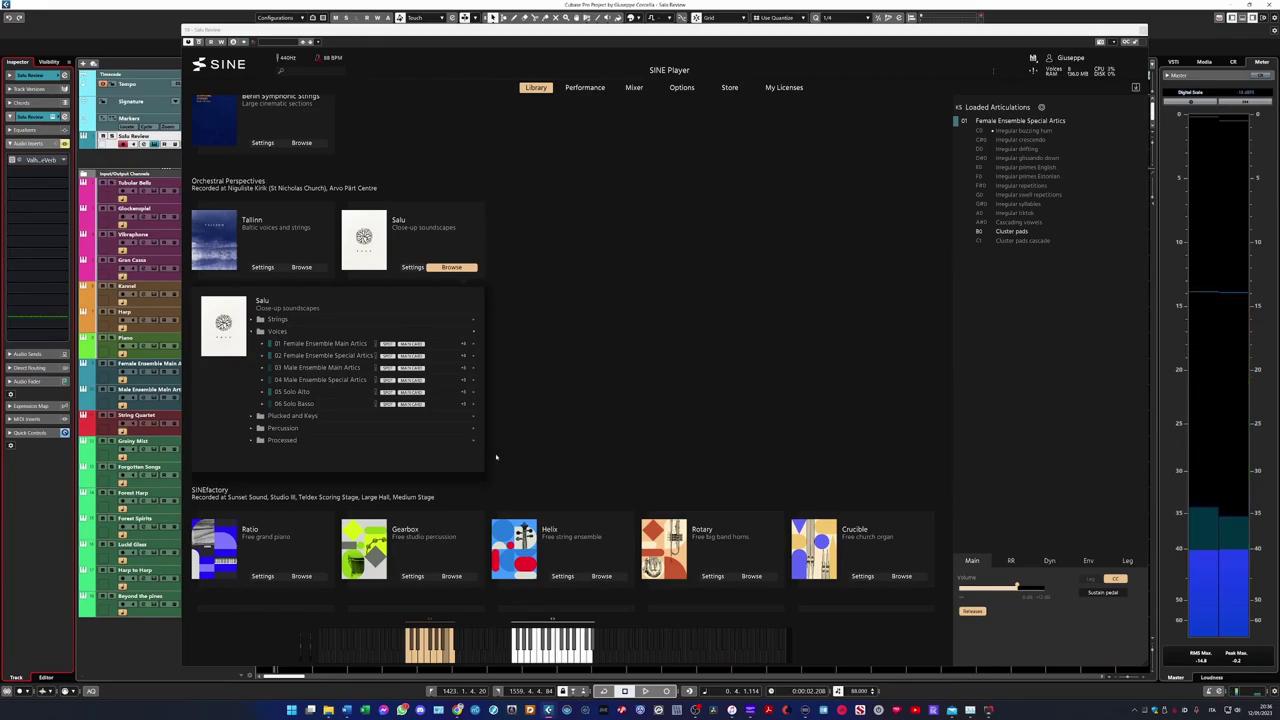
# Load Male Ensemble Main Artics for audition and replace it with Male Ensemble Special Artics.
pyautogui.moveTo(1025, 131); pyautogui.dragTo(1025, 131)
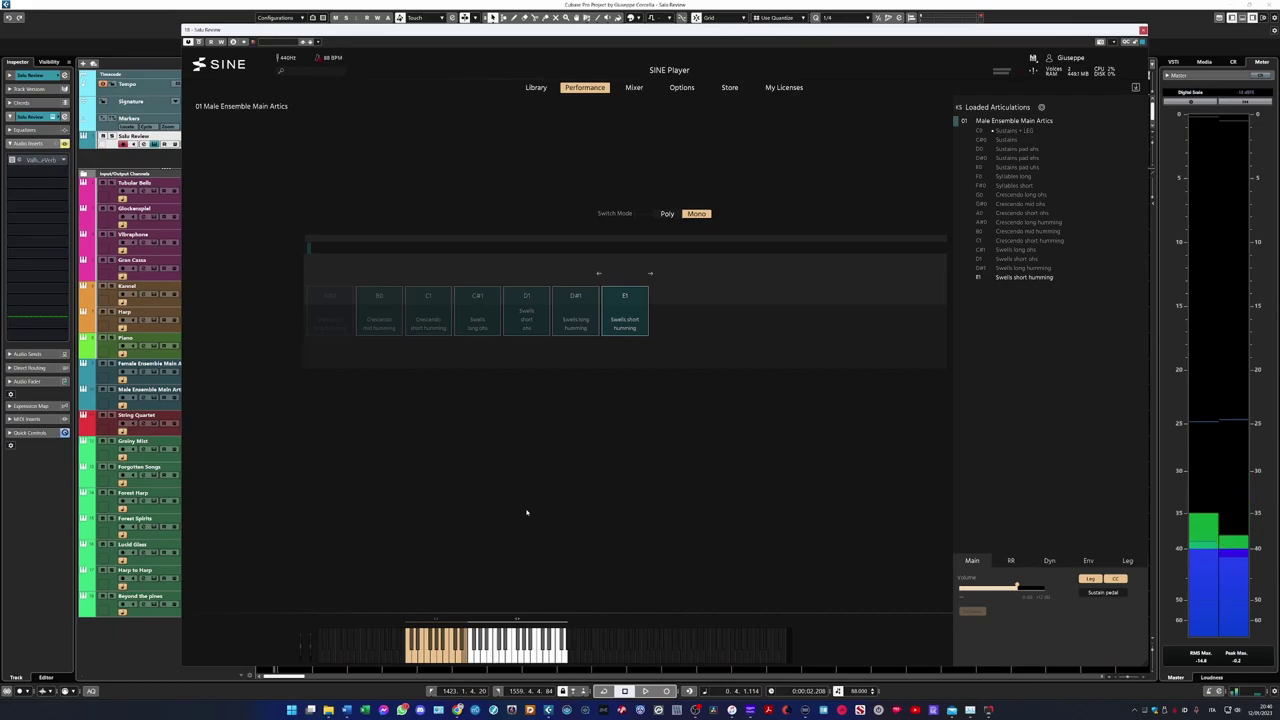
pyautogui.click(536, 87)
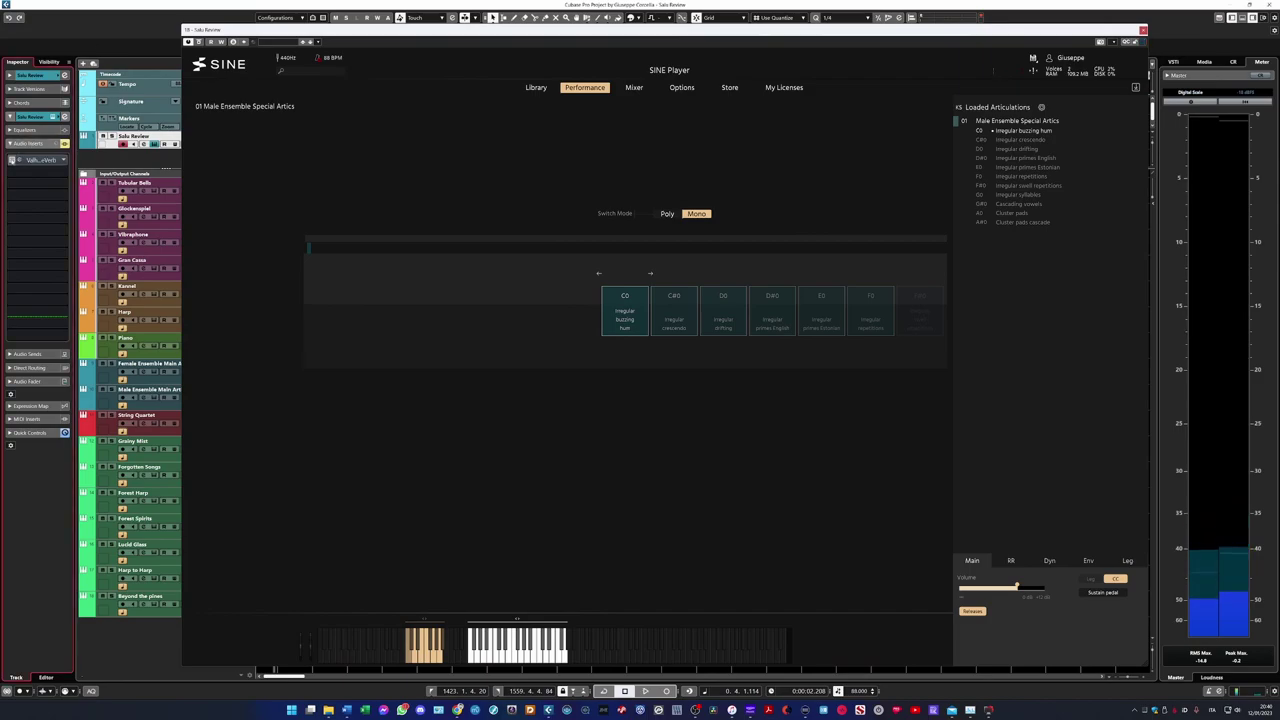
# Re-enable the ValhallaVintageVerb insert and apply the SaintPaulsCathedral preset with a 22.6% mix and a 4.17 s decay.
pyautogui.click(40, 160)
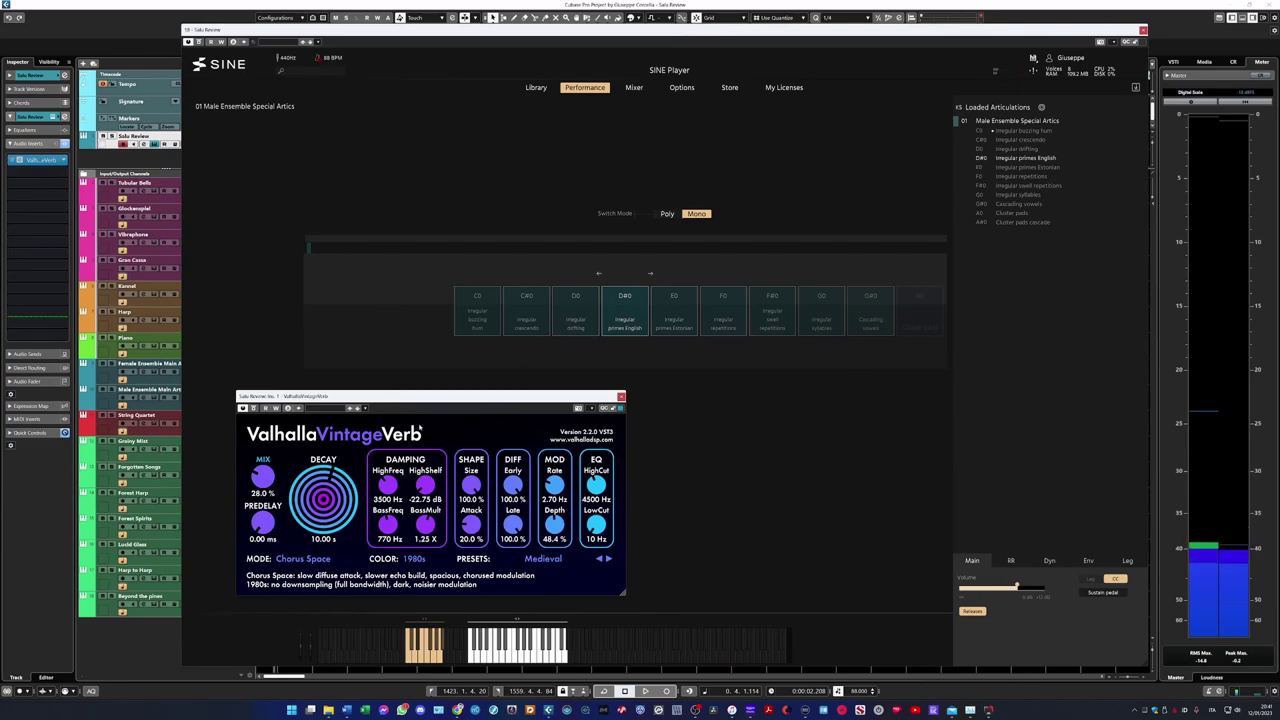
pyautogui.click(543, 558)
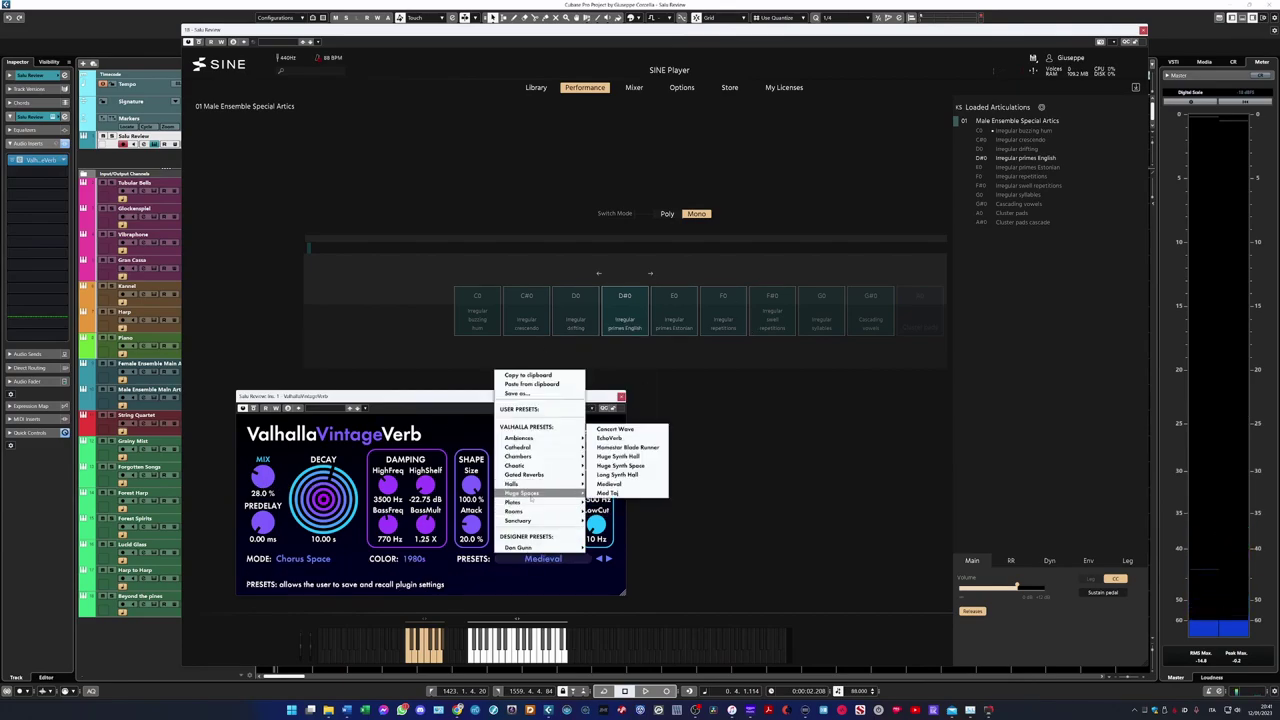
pyautogui.moveTo(534, 448)
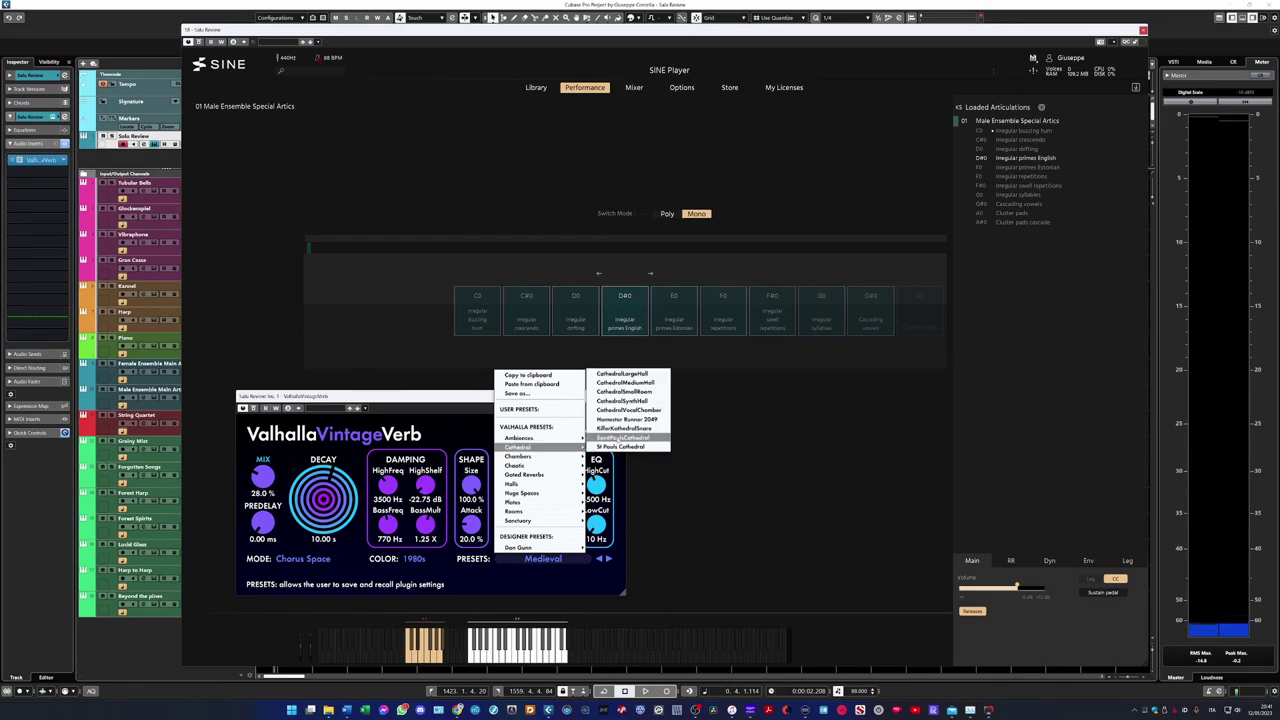
pyautogui.click(624, 446)
pyautogui.moveTo(283, 480); pyautogui.dragTo(271, 495)
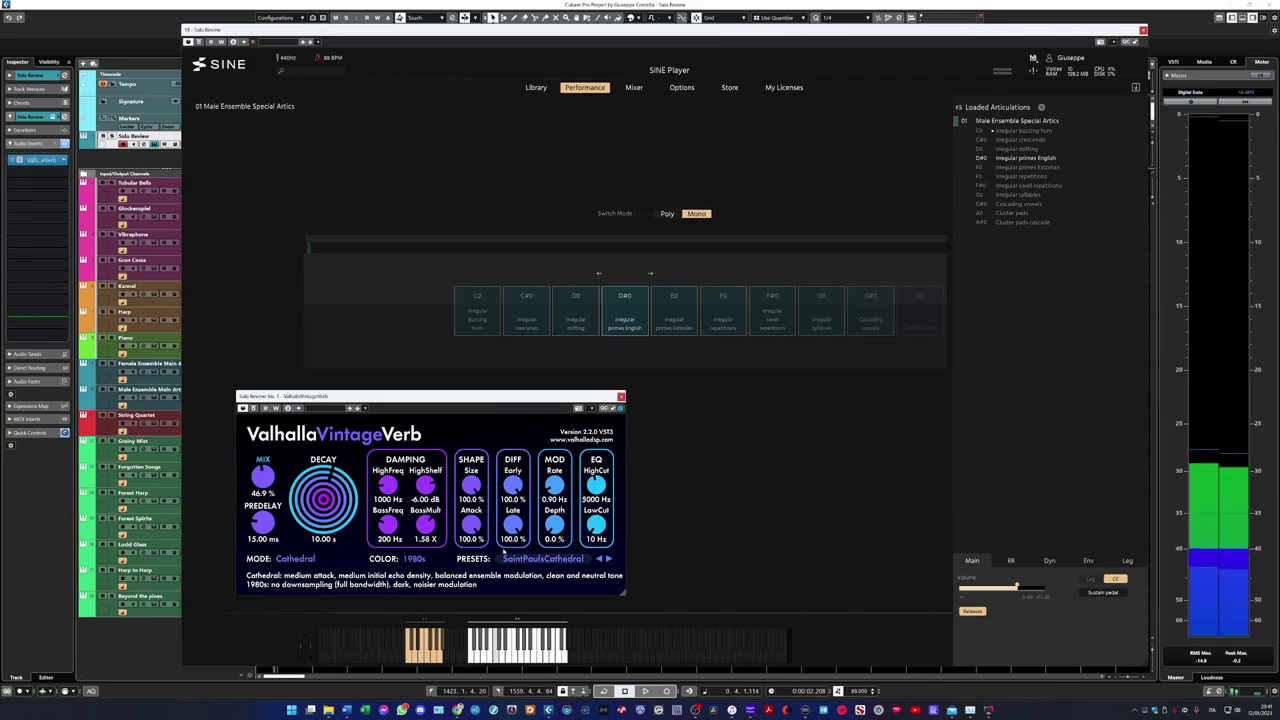
pyautogui.moveTo(263, 480); pyautogui.dragTo(260, 506)
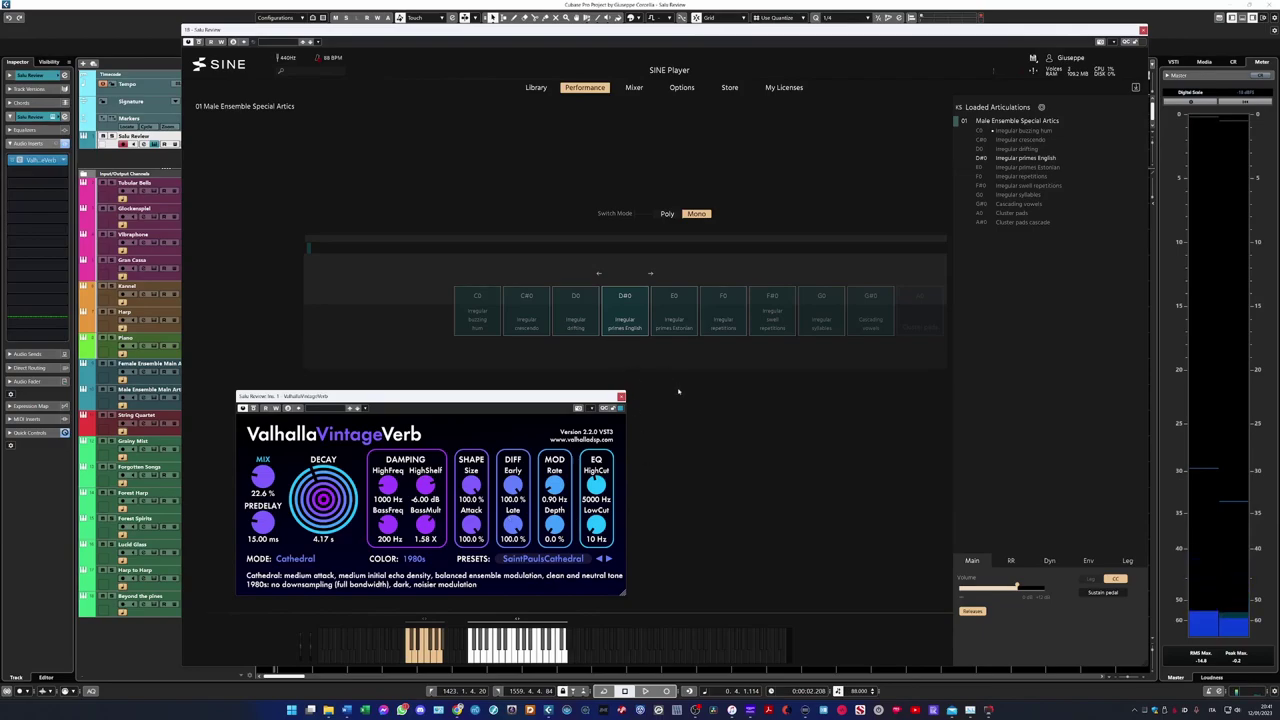
# Set Male Ensemble Special Artics to Poly mode, sweep the CC crossfade through its articulation zones, and switch the blending control to Velocity.
pyautogui.click(662, 217)
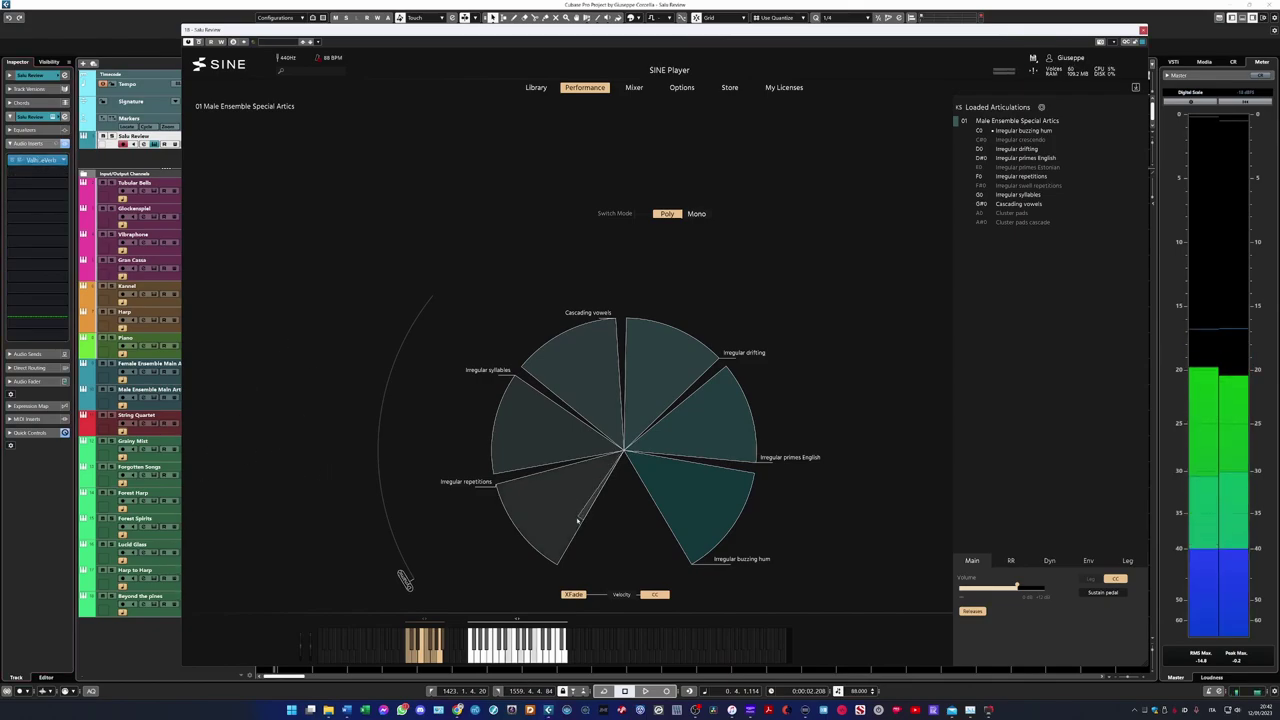
pyautogui.moveTo(577, 520); pyautogui.dragTo(634, 304)
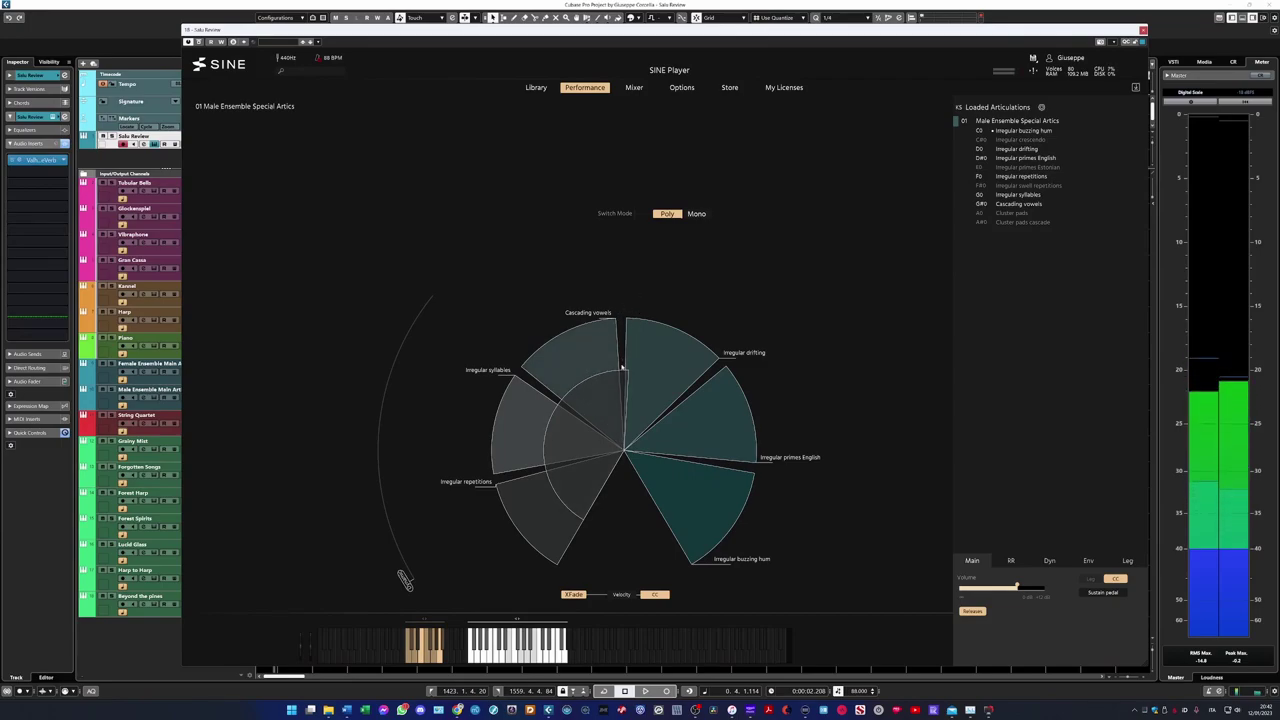
pyautogui.moveTo(621, 368)
pyautogui.mouseDown()
pyautogui.moveTo(621, 397)
pyautogui.moveTo(620, 377)
pyautogui.mouseUp()
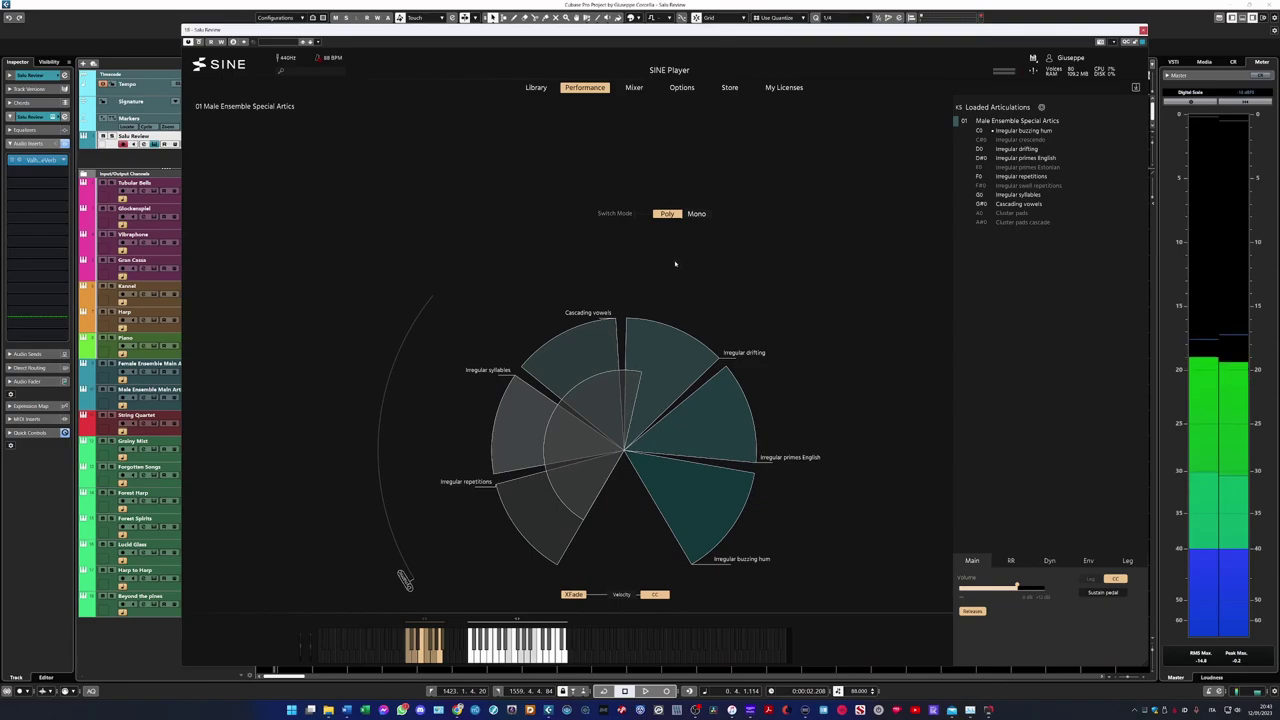
pyautogui.moveTo(675, 264); pyautogui.dragTo(800, 401)
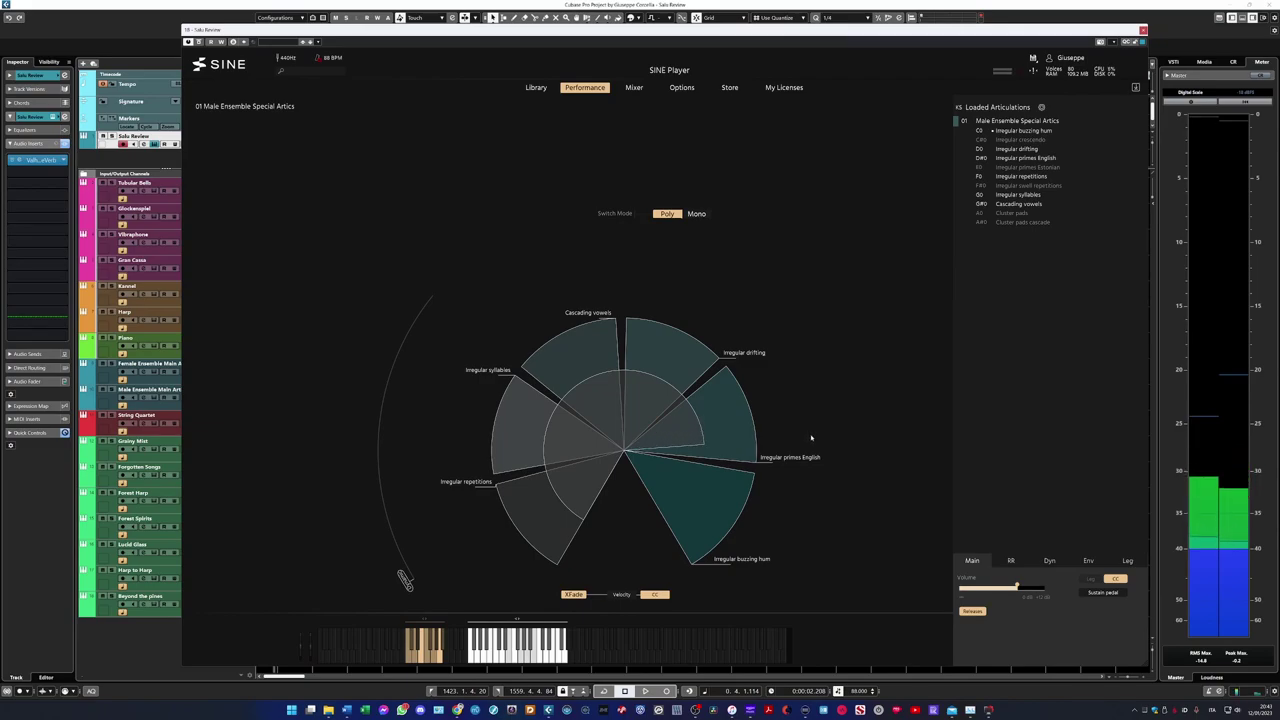
pyautogui.moveTo(812, 421); pyautogui.dragTo(640, 328)
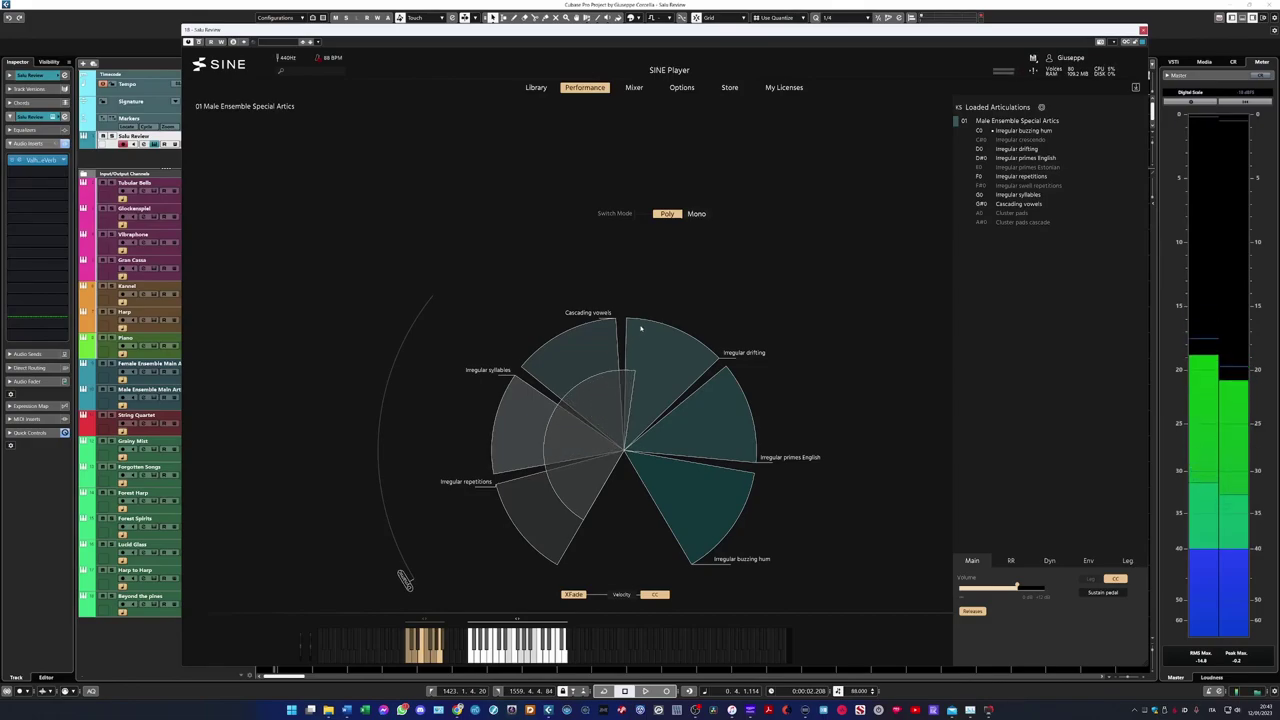
pyautogui.moveTo(727, 348); pyautogui.dragTo(801, 627)
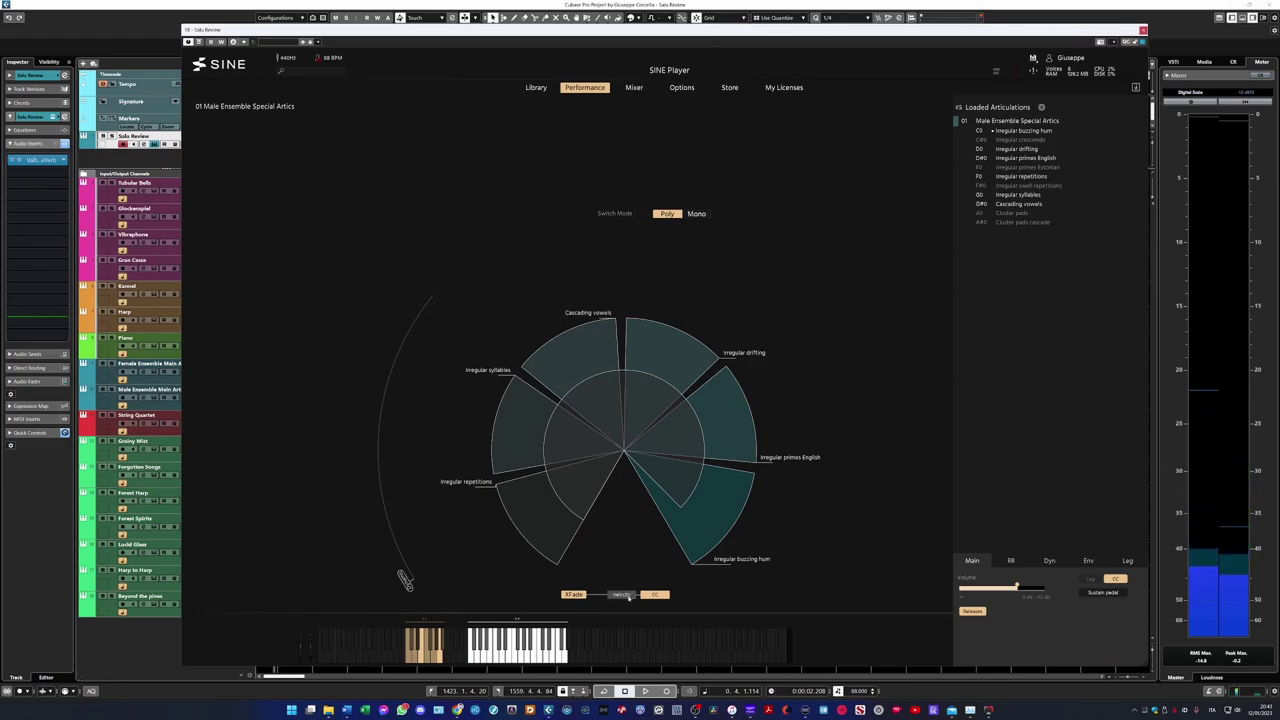
pyautogui.click(626, 596)
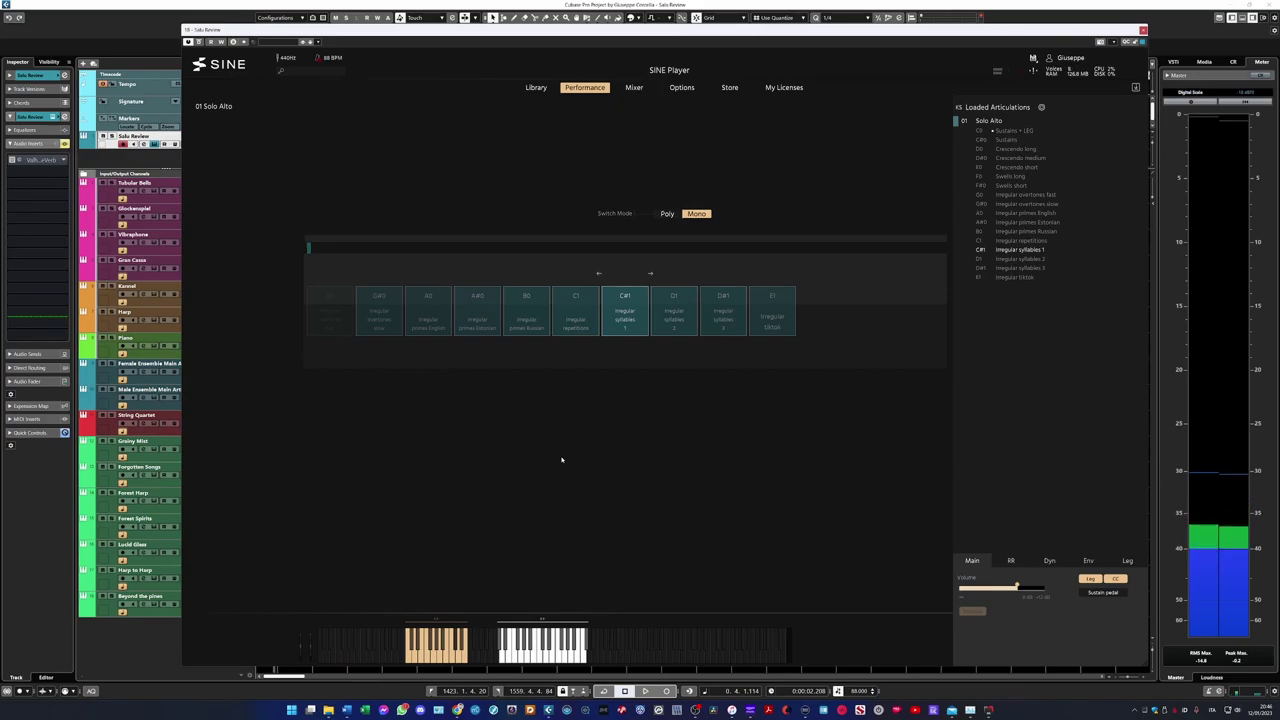
# Audition Solo Alto's Irregular tiktok articulation.
pyautogui.click(770, 318)
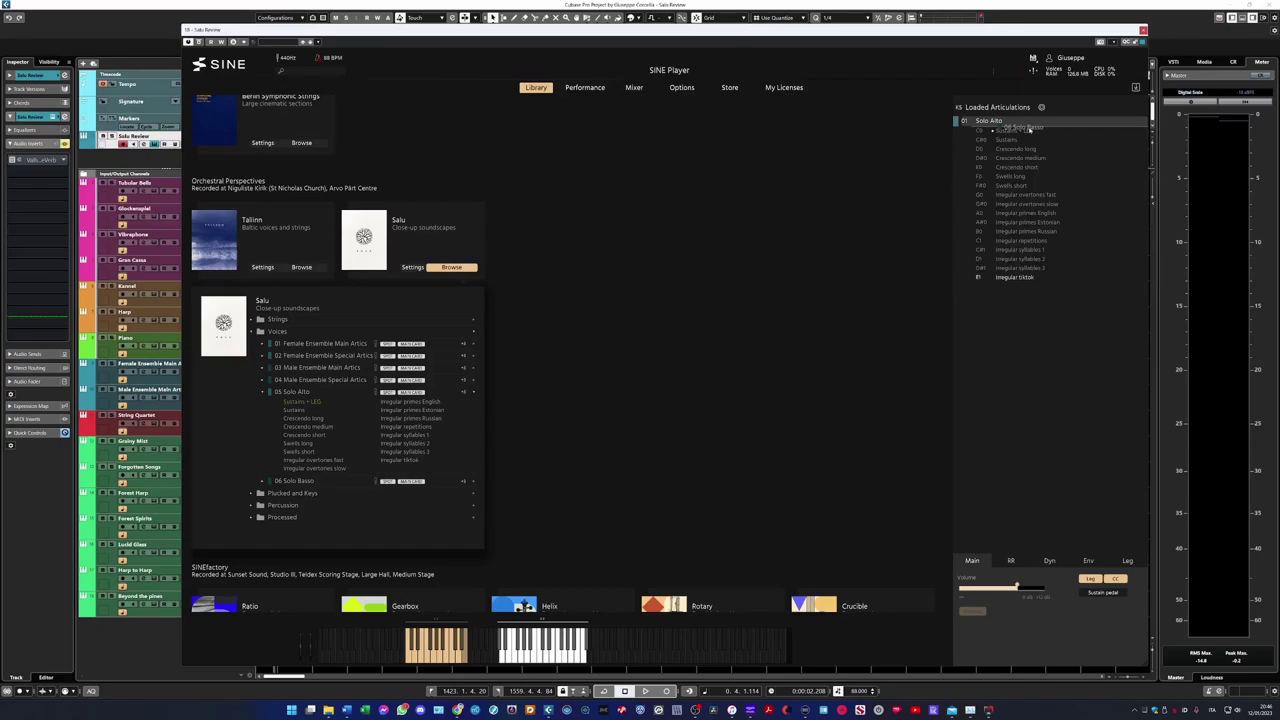
# Replace Solo Alto with Solo Basso for audition.
pyautogui.moveTo(1029, 130); pyautogui.dragTo(1030, 131)
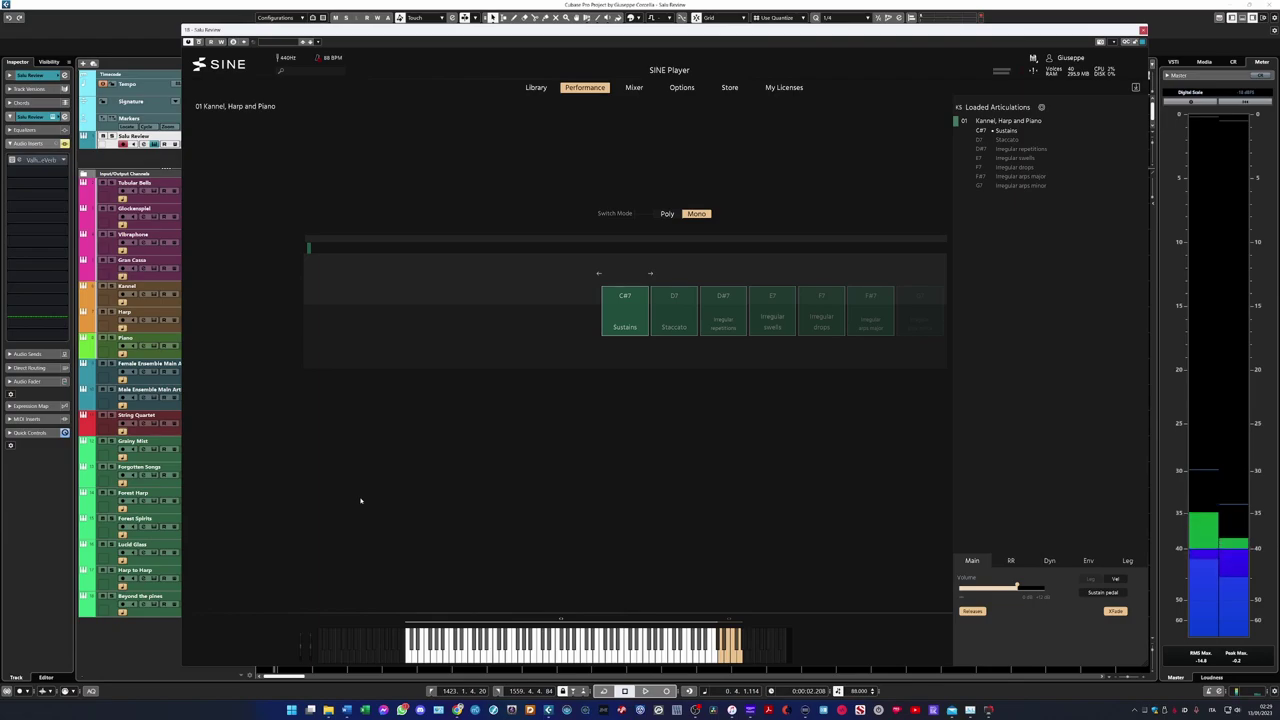
# Audition the Irregular repetitions, Irregular arps major and Irregular arps minor articulations of Kannel, Harp and Piano.
pyautogui.click(1018, 149)
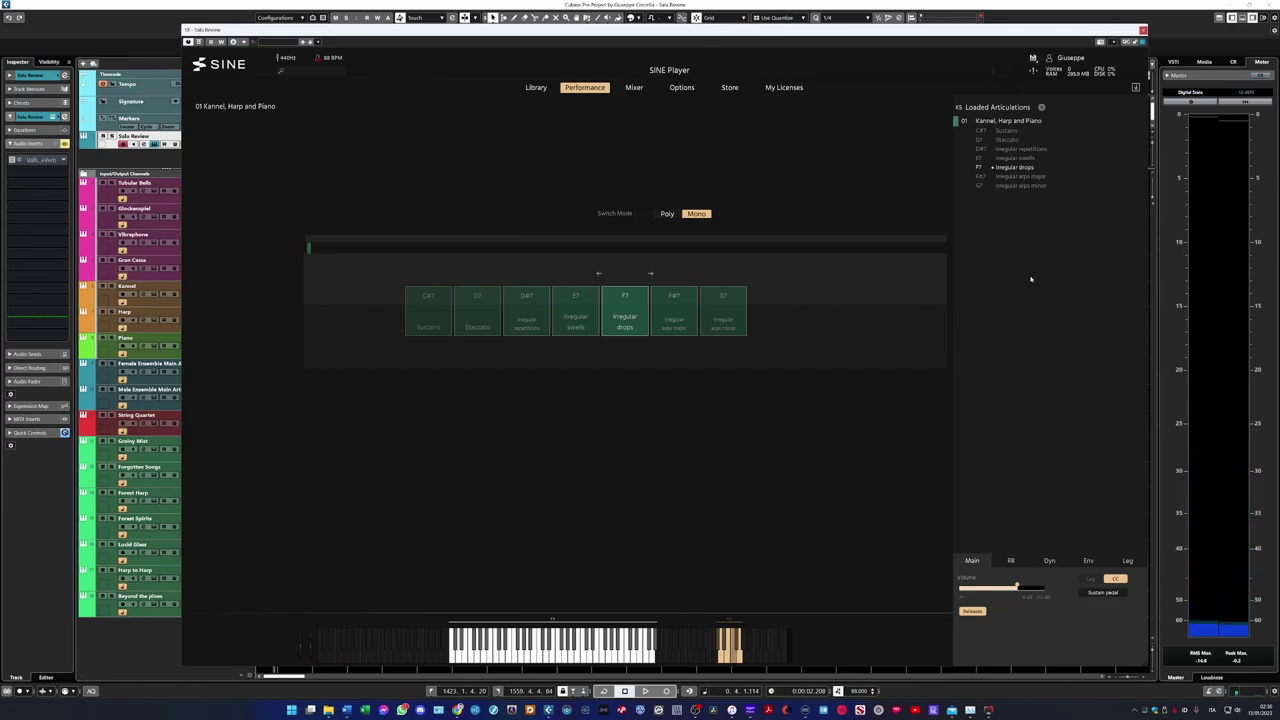
pyautogui.click(1017, 177)
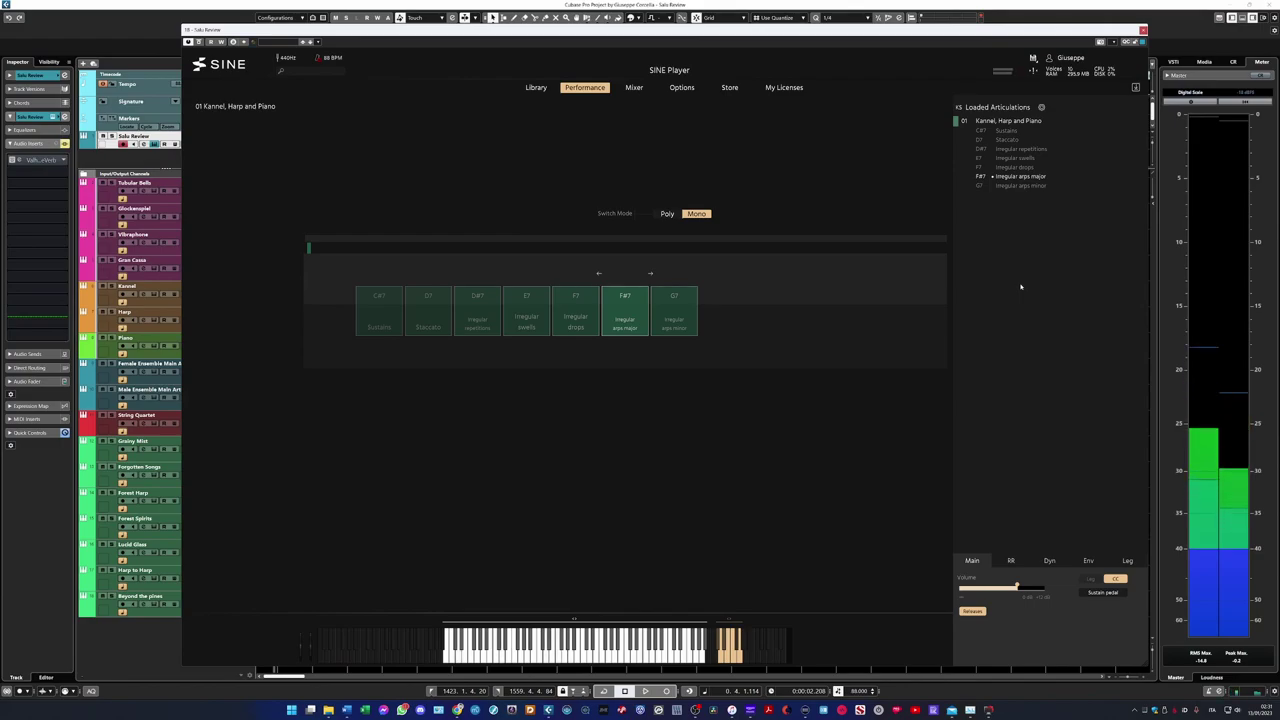
pyautogui.click(682, 313)
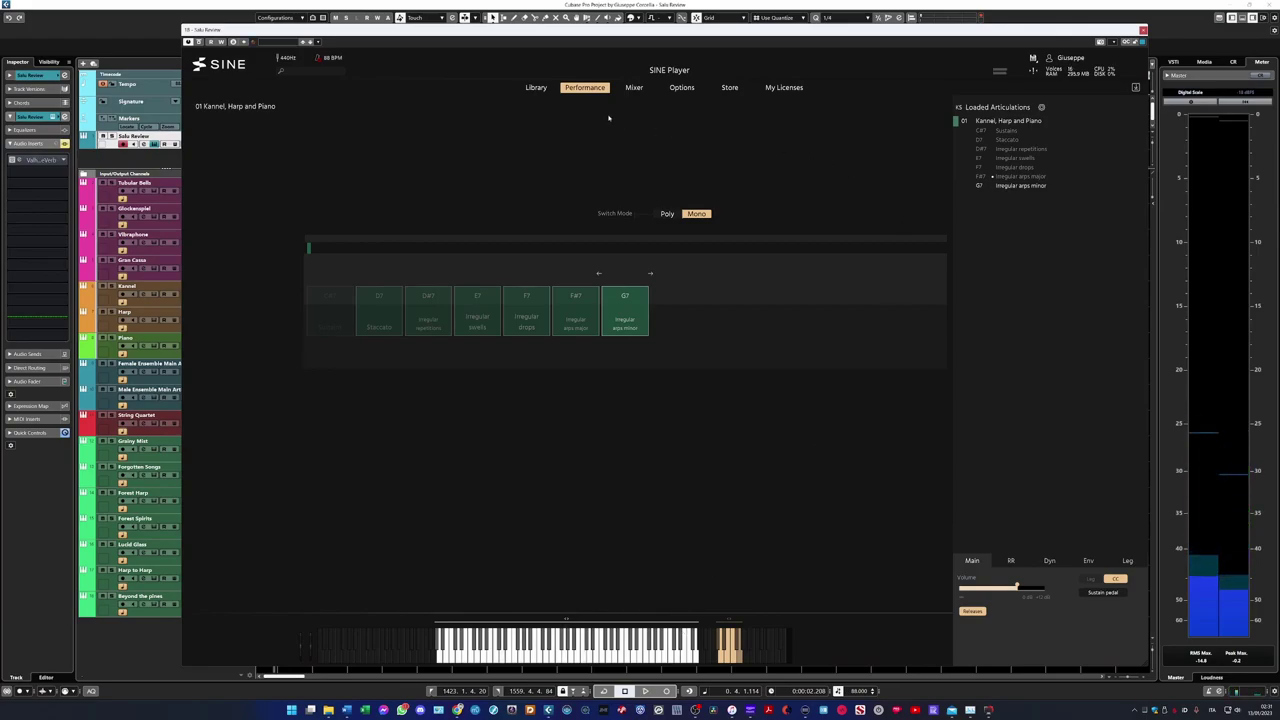
# Load Solo Kannel from Plucked and Keys for audition and replace it with Solo Harp.
pyautogui.click(537, 88)
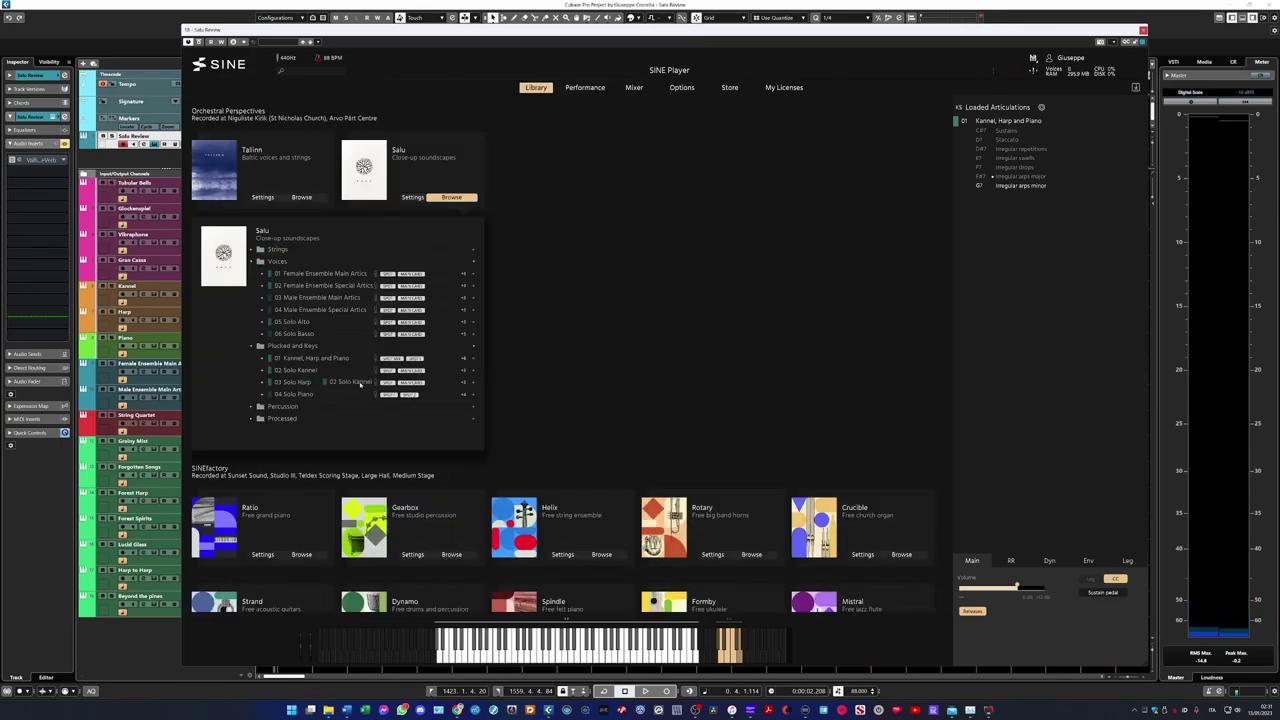
pyautogui.moveTo(887, 183); pyautogui.dragTo(975, 142)
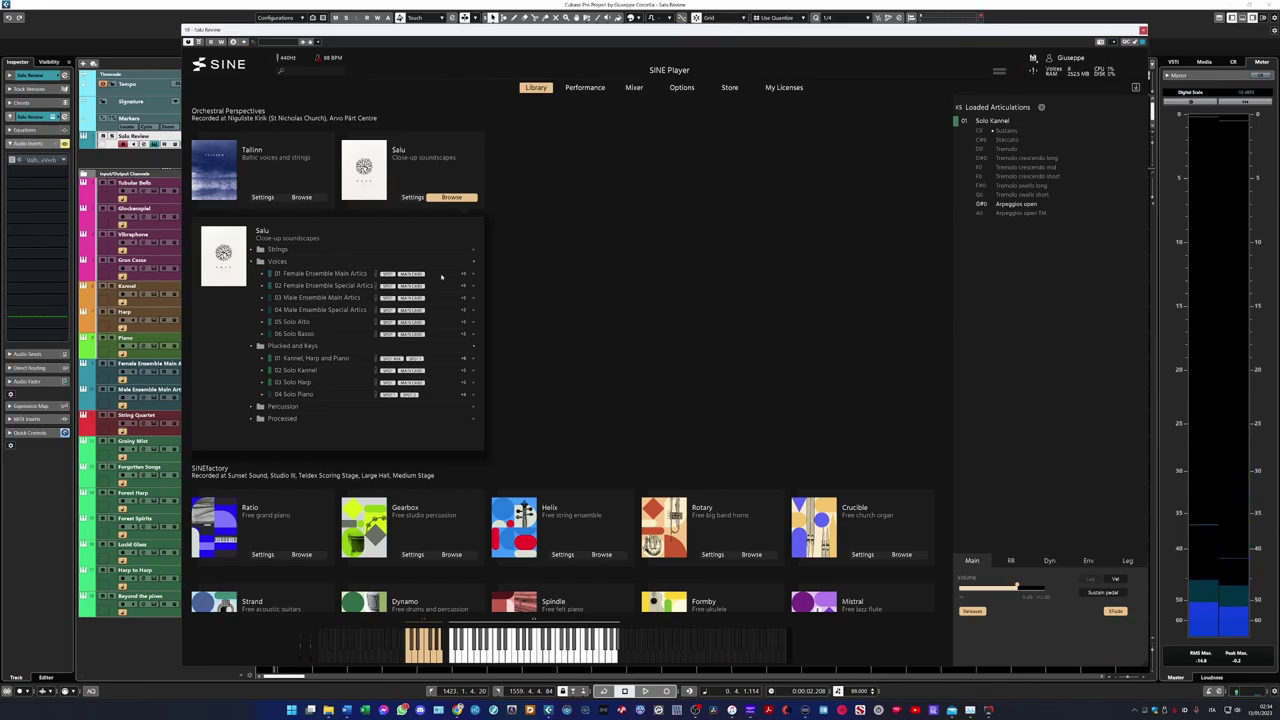
pyautogui.click(261, 262)
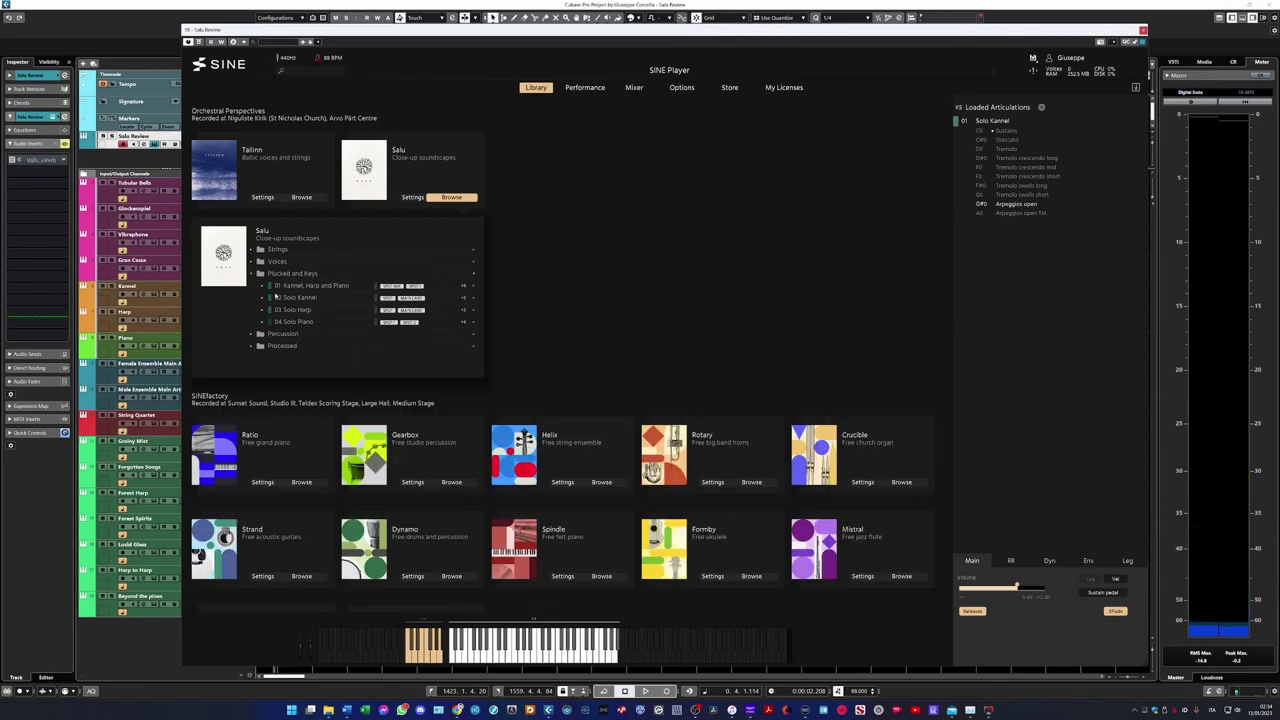
pyautogui.moveTo(1008, 129); pyautogui.dragTo(1005, 124)
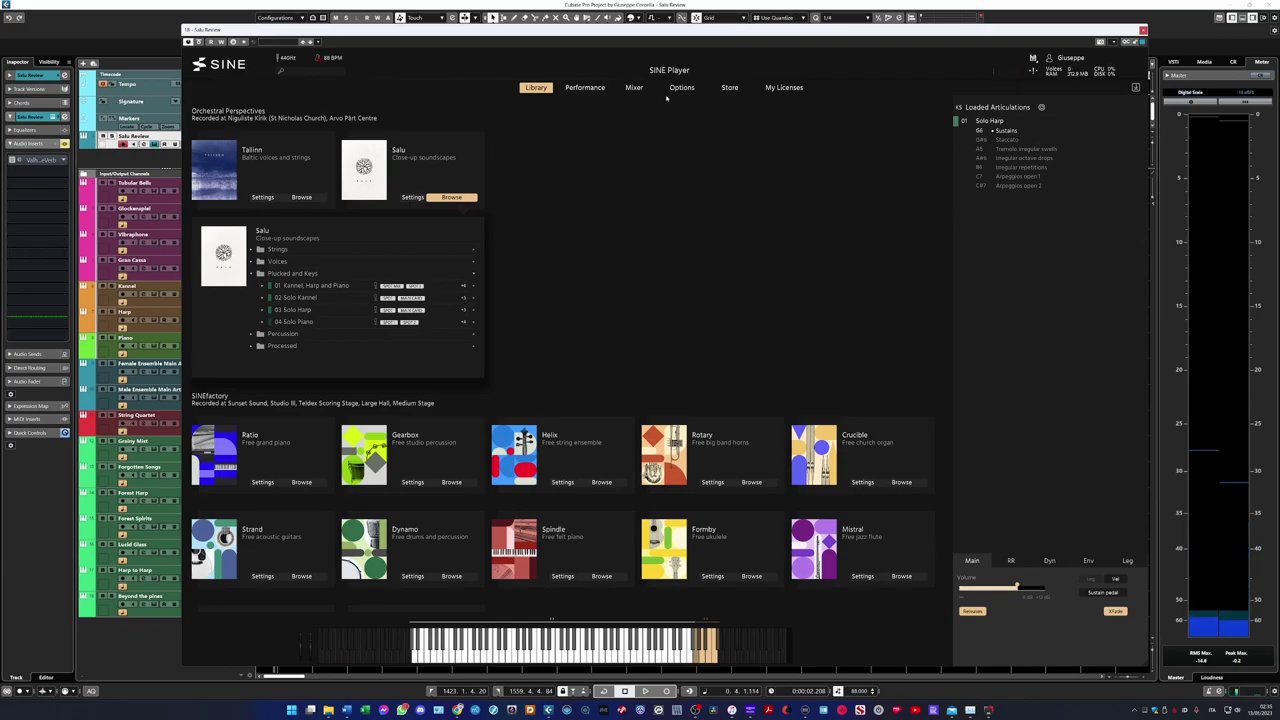
# Audition Solo Harp through the AB mic alone and the SUR mic alone, and restore the SPOT and MAIN CARD mics.
pyautogui.click(634, 88)
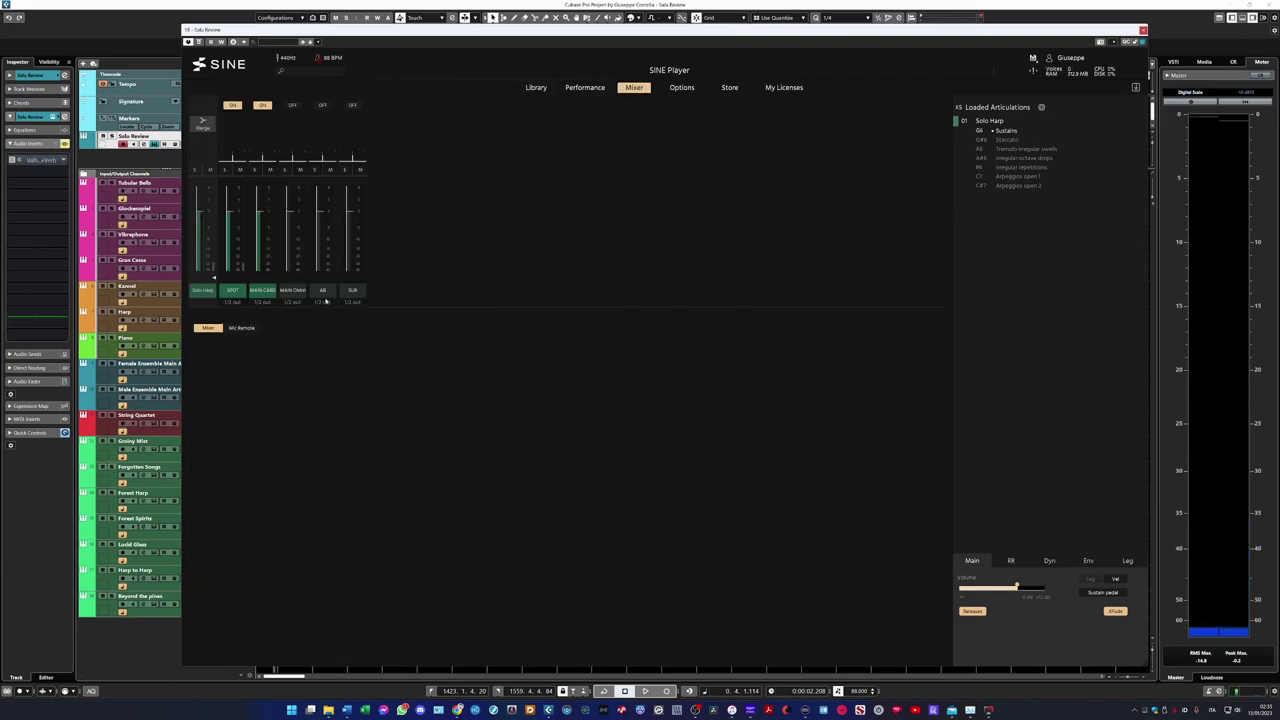
pyautogui.click(268, 293)
pyautogui.click(229, 293)
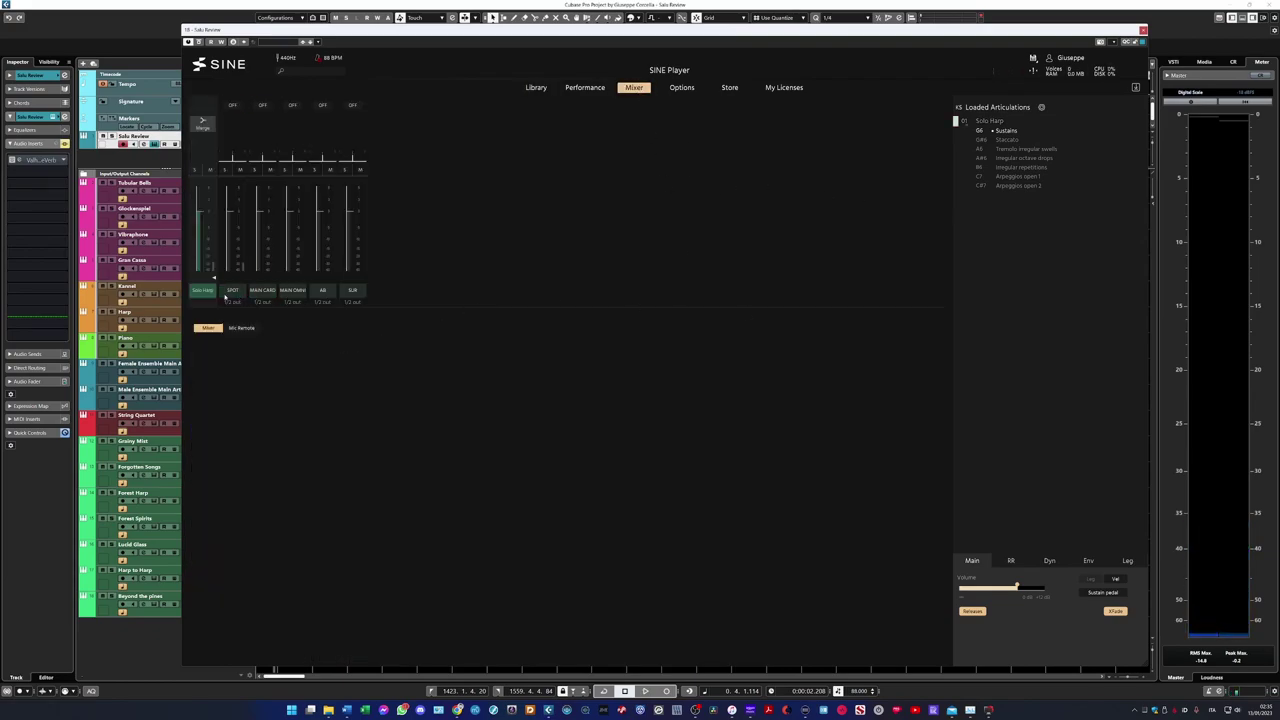
pyautogui.click(322, 291)
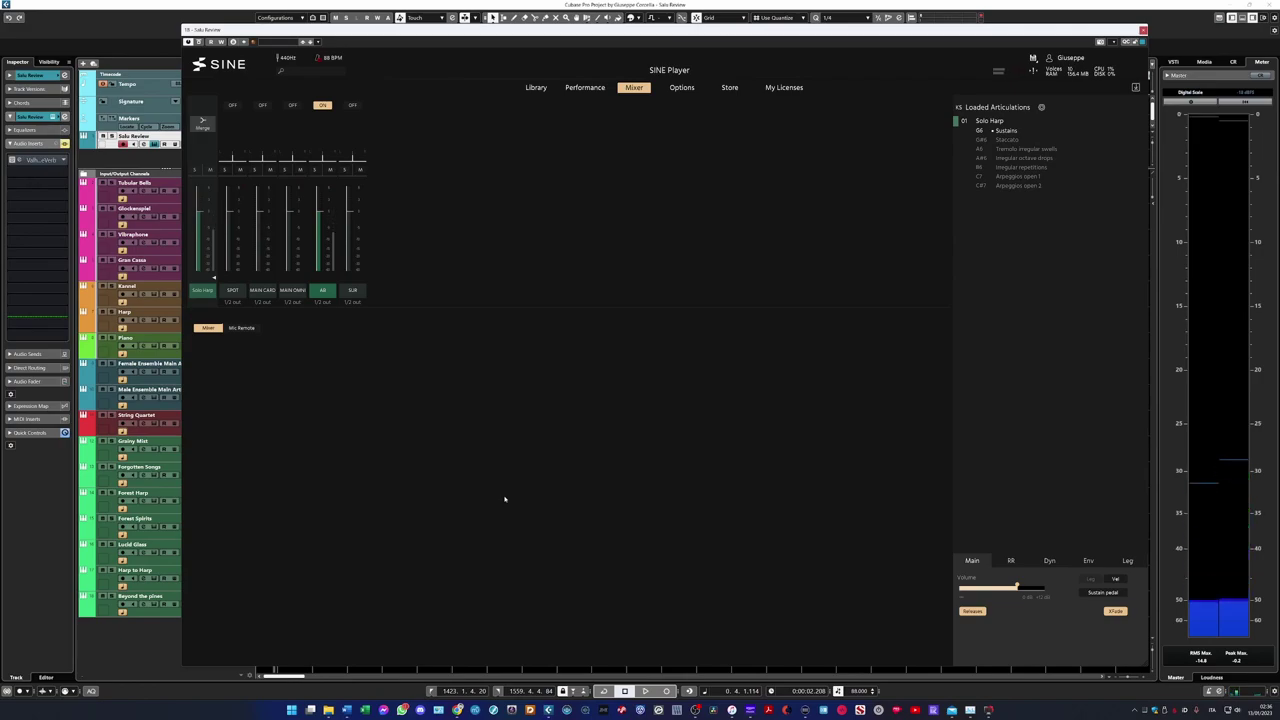
pyautogui.click(350, 290)
pyautogui.click(326, 296)
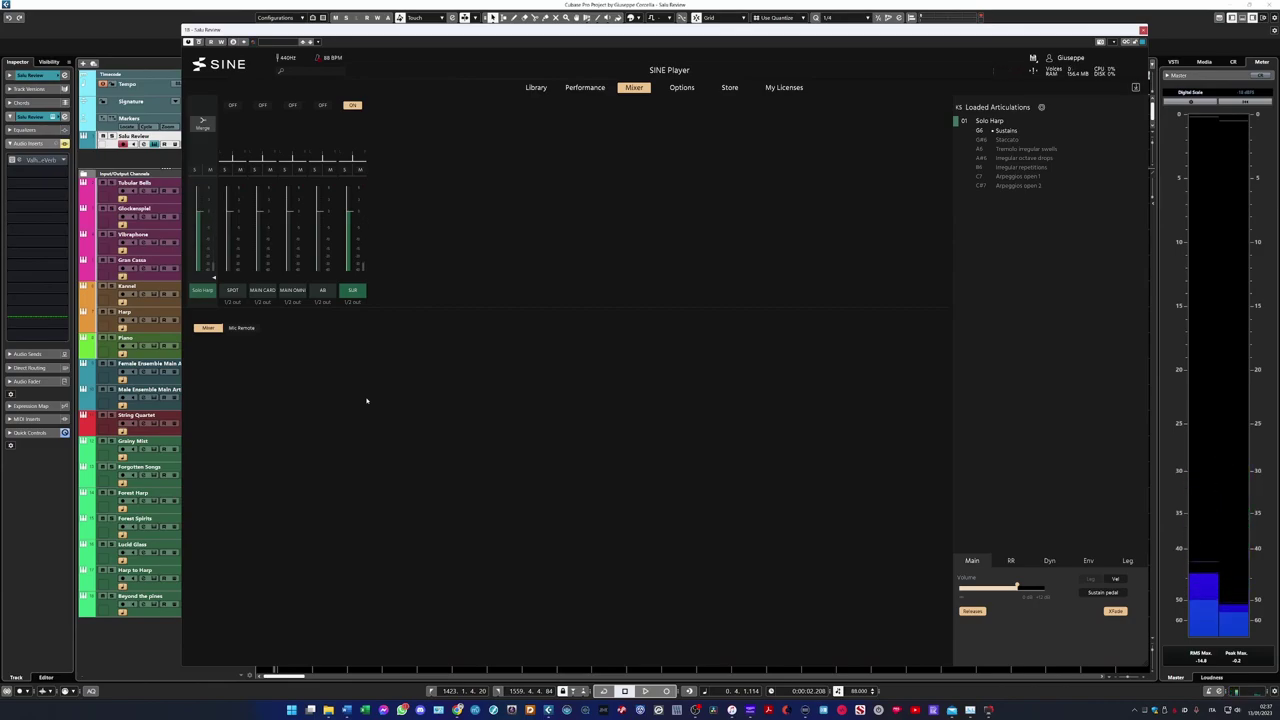
pyautogui.click(355, 290)
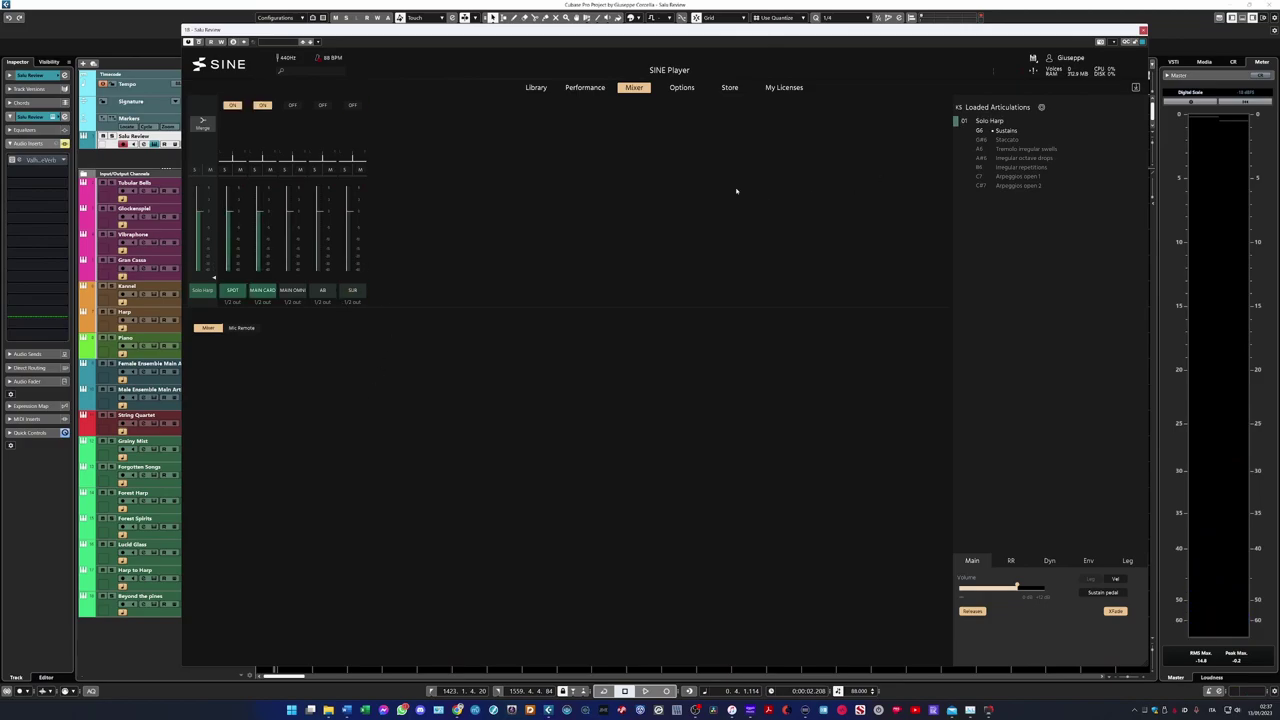
# Enable the ValhallaVintageVerb insert for Solo Harp, apply the EchoVerb preset with a 27.4% mix, and bypass the reverb again.
pyautogui.click(586, 88)
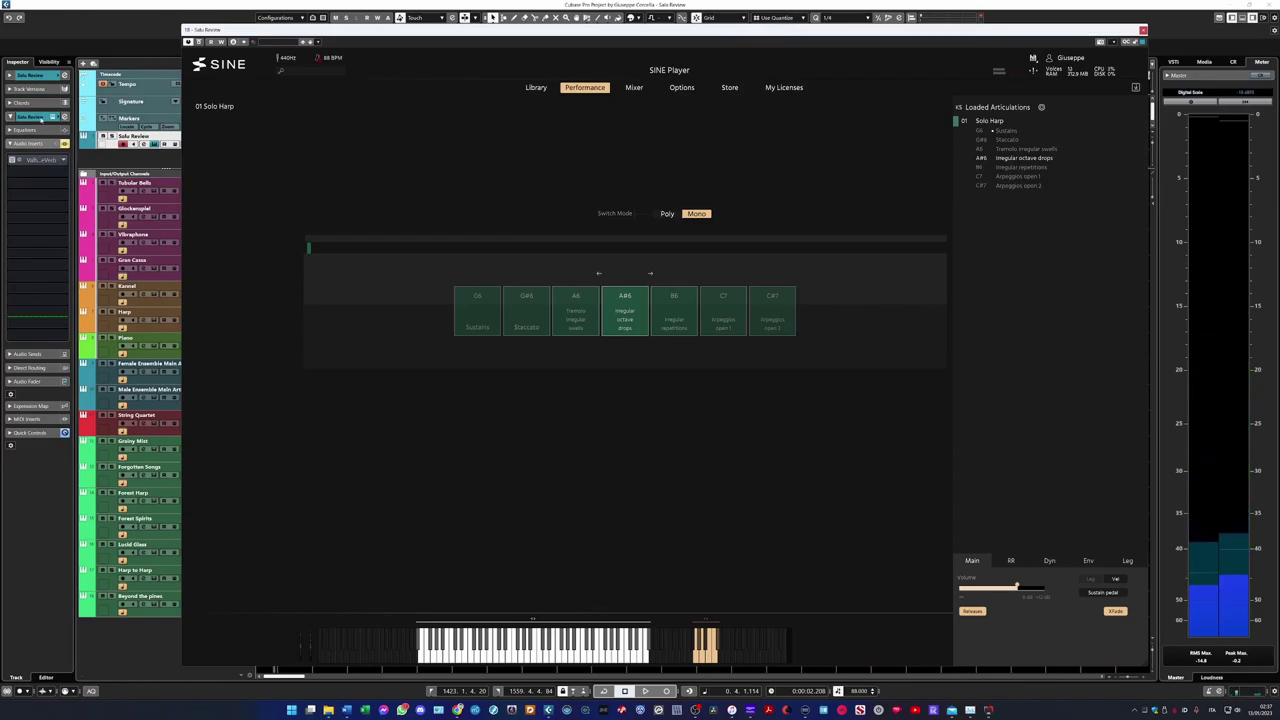
pyautogui.click(24, 160)
pyautogui.click(675, 548)
pyautogui.moveTo(670, 484)
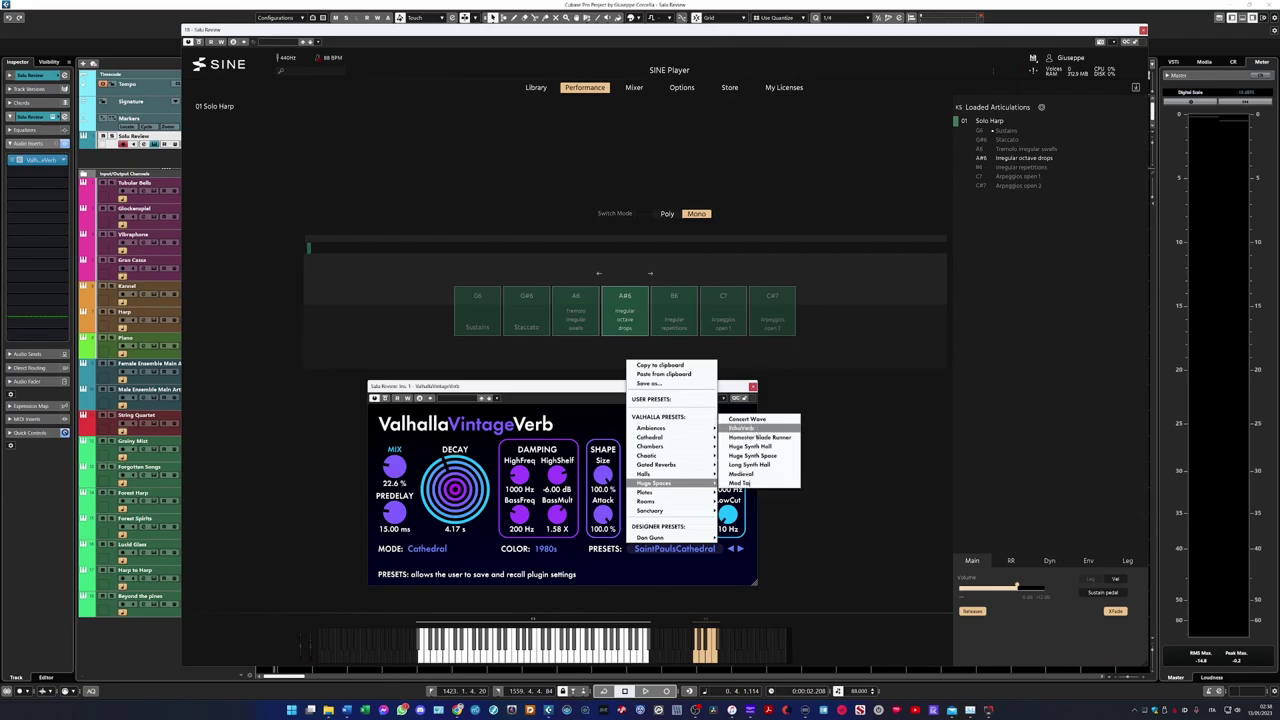
pyautogui.click(741, 428)
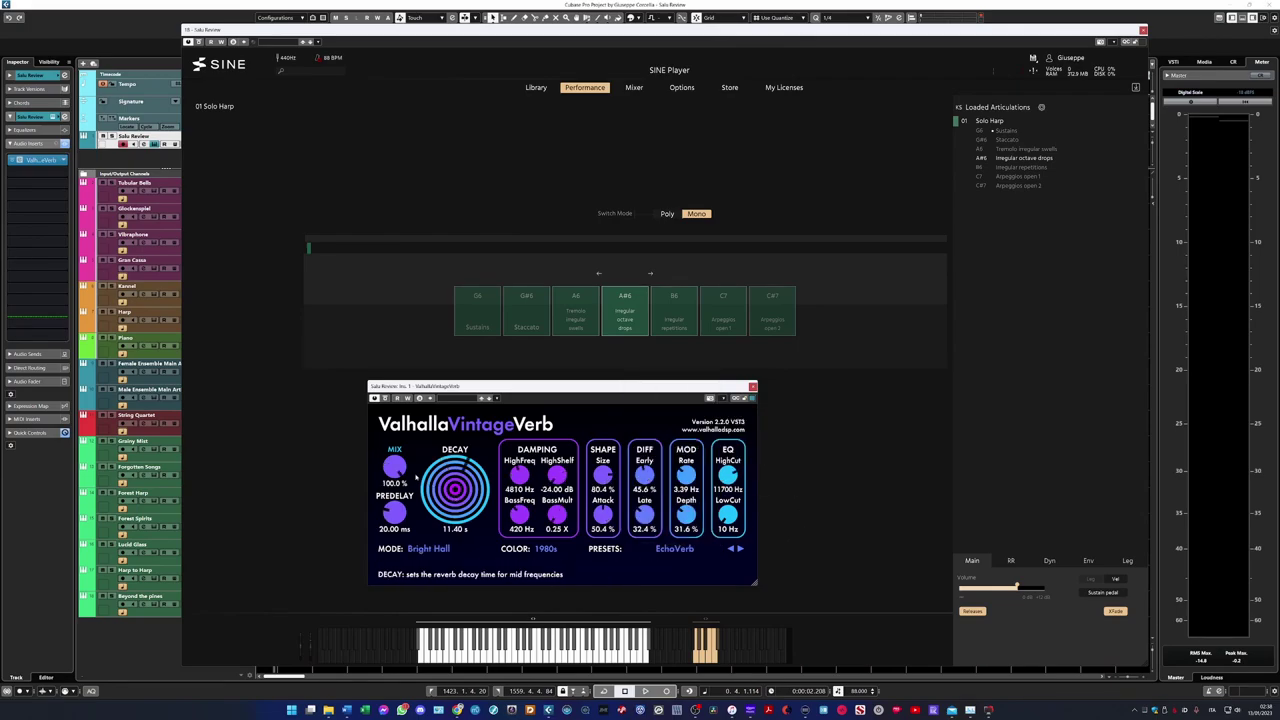
pyautogui.moveTo(395, 467); pyautogui.dragTo(393, 528)
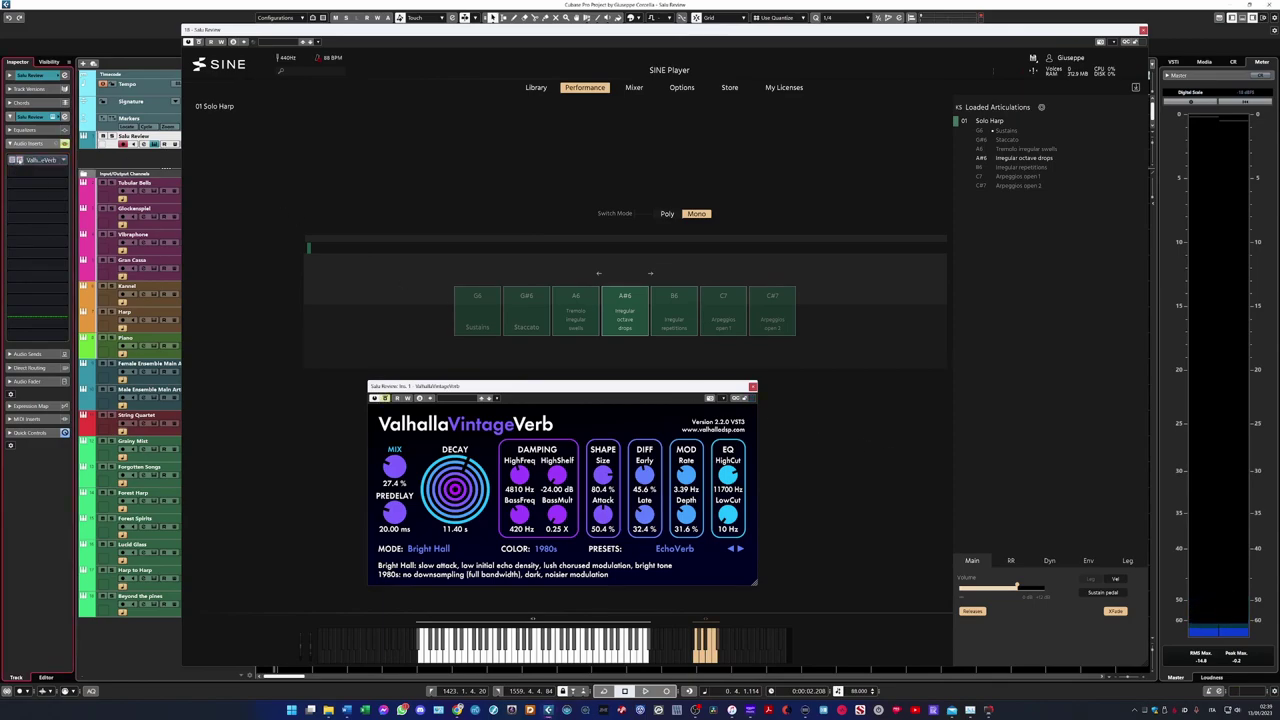
pyautogui.click(30, 160)
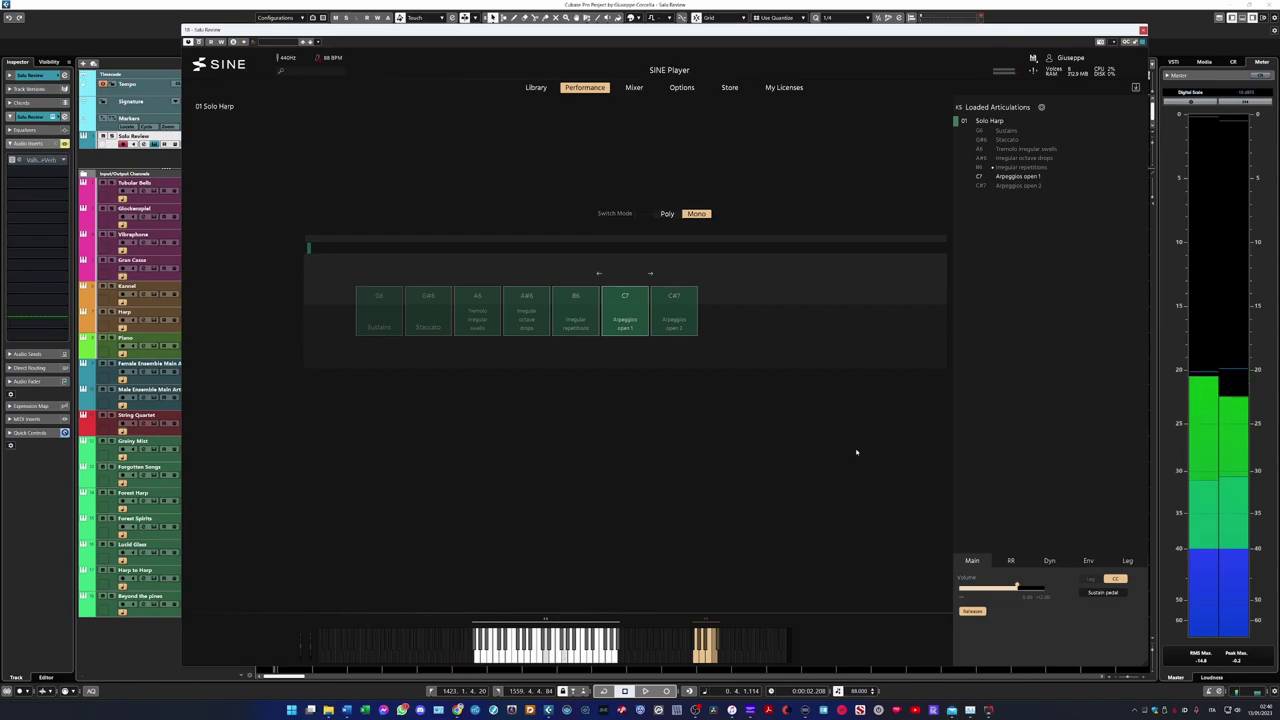
# Audition Solo Harp's Arpeggios open 2 articulation and replace the instrument with Solo Piano.
pyautogui.click(688, 325)
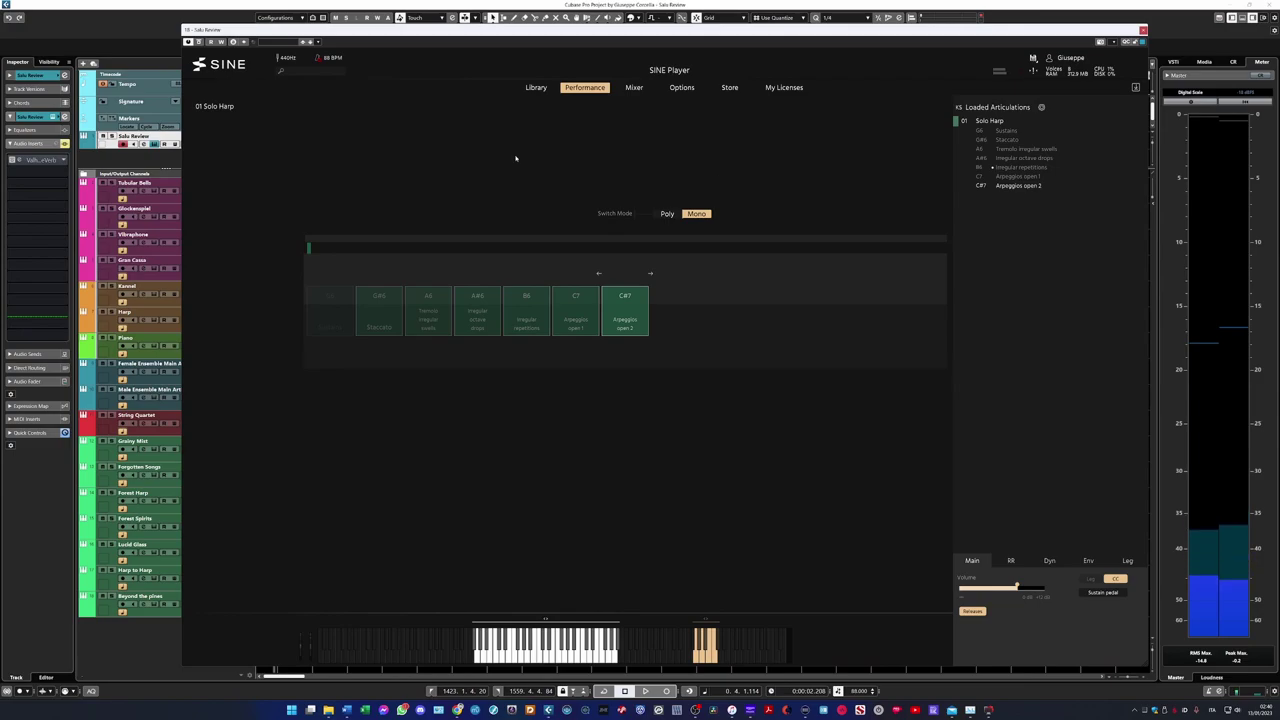
pyautogui.click(536, 87)
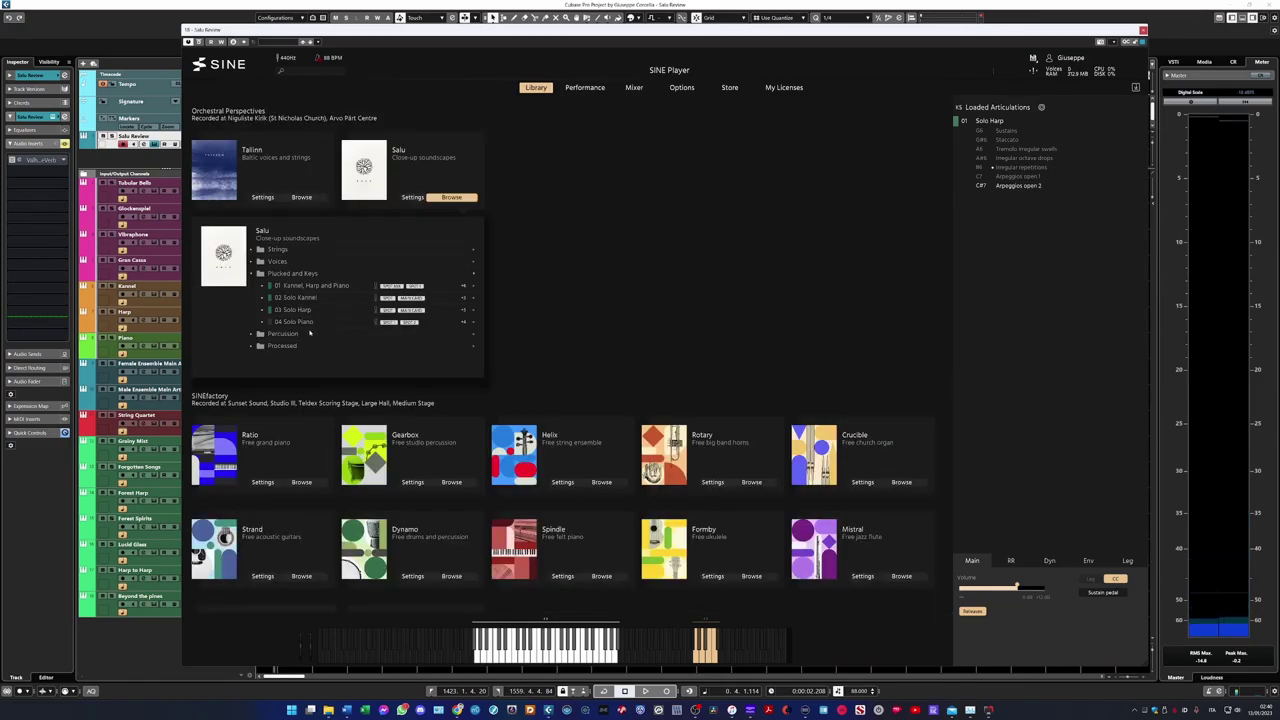
pyautogui.moveTo(340, 336); pyautogui.dragTo(976, 192)
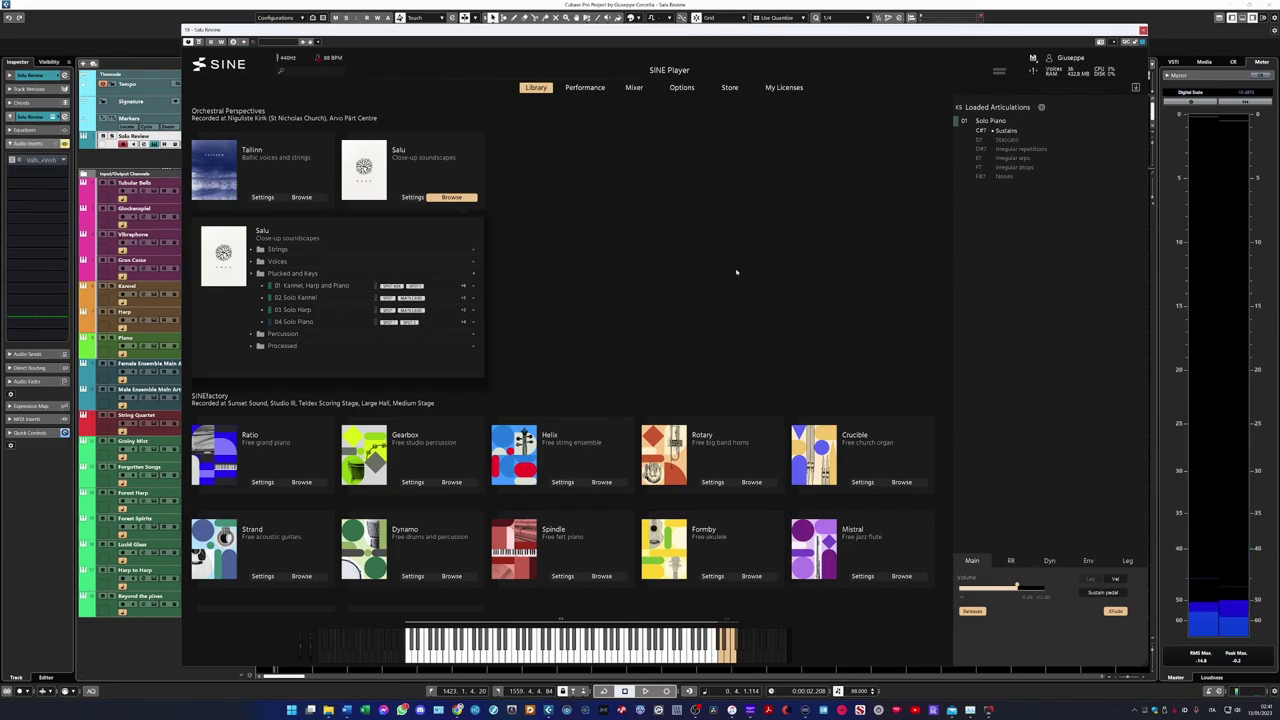
# Audition Solo Piano's Irregular arps, Irregular drops and Noises articulations.
pyautogui.click(595, 91)
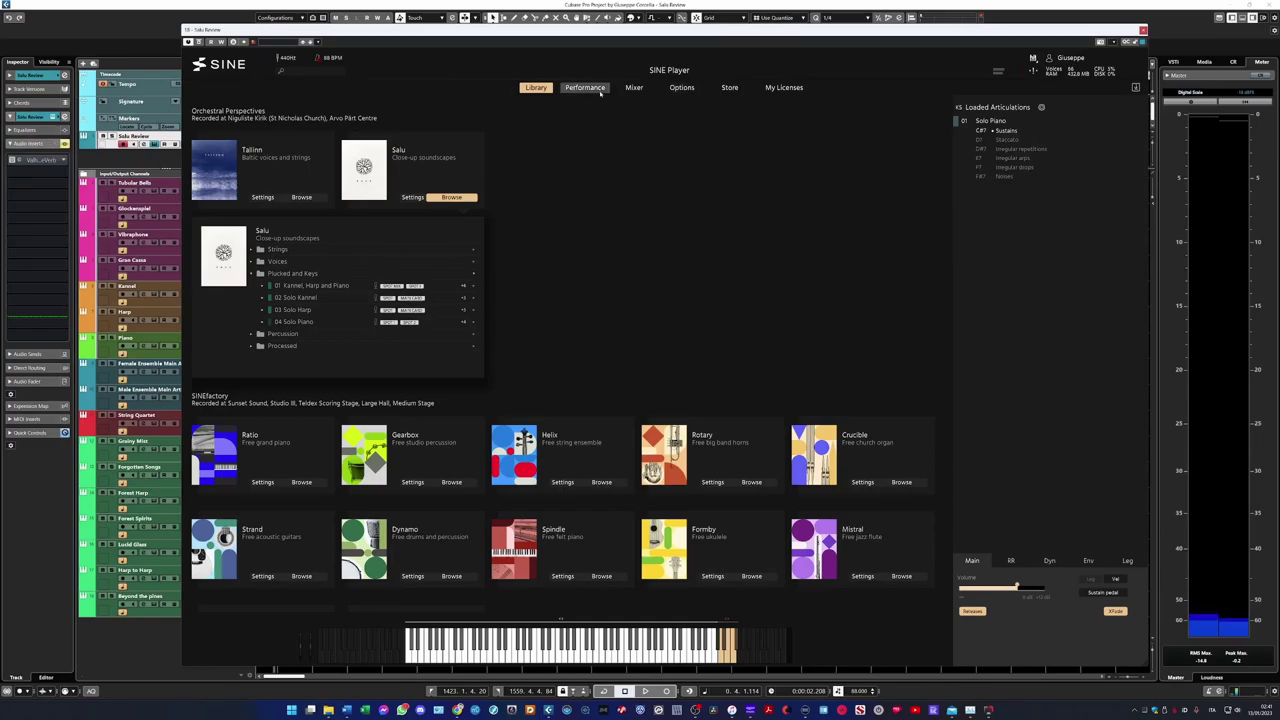
pyautogui.click(730, 320)
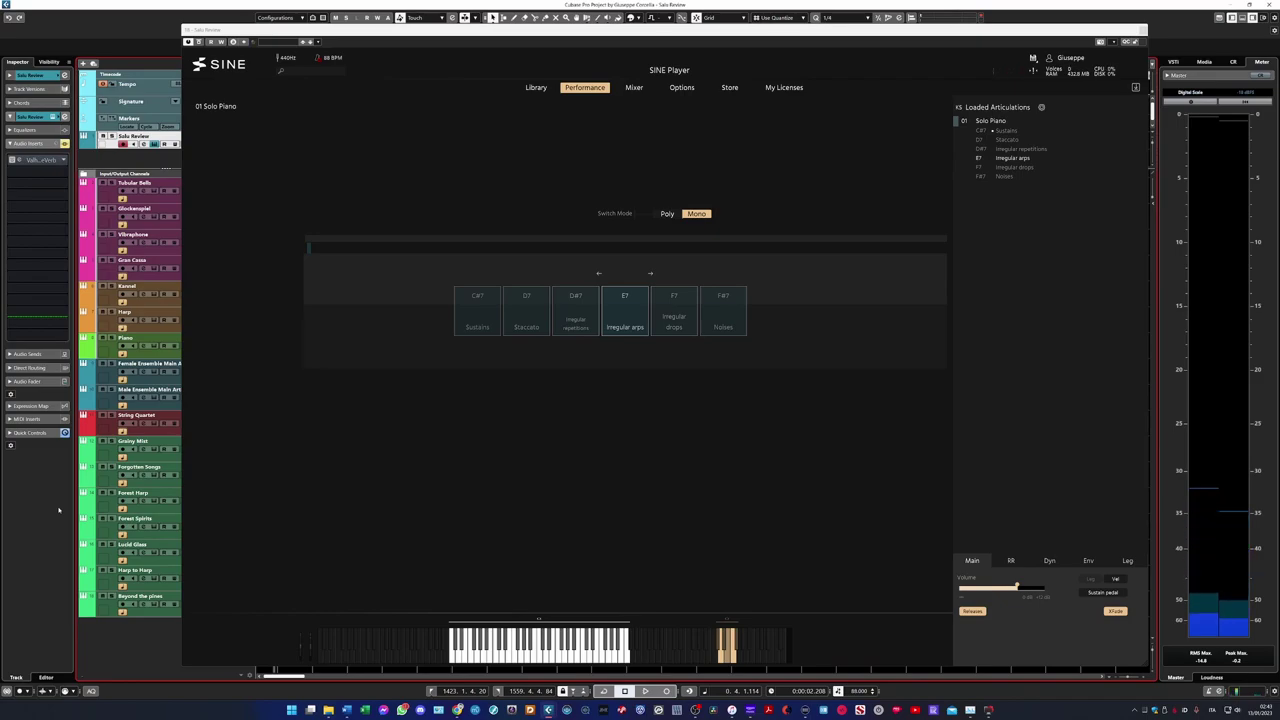
pyautogui.click(674, 312)
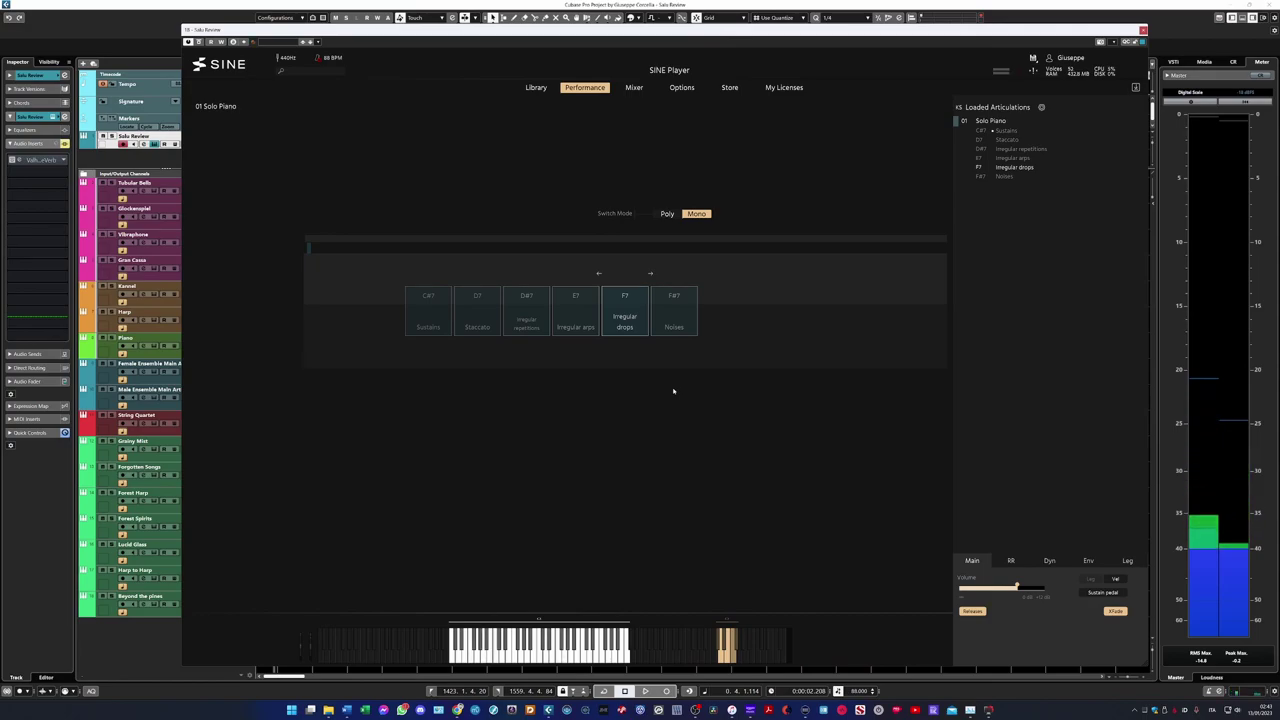
pyautogui.click(674, 314)
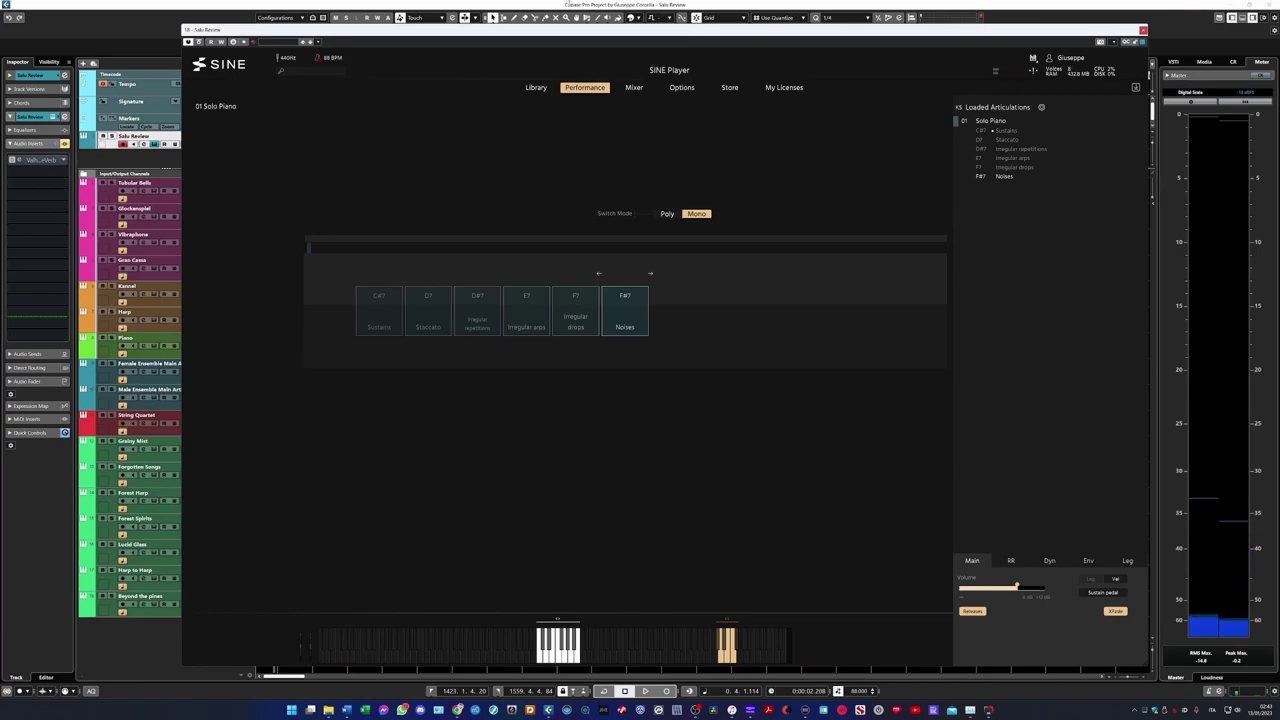
# Load Tubular Bells from the Percussion folder and audition its Soft mallets, Hard mallets and Water bucket articulations.
pyautogui.click(538, 88)
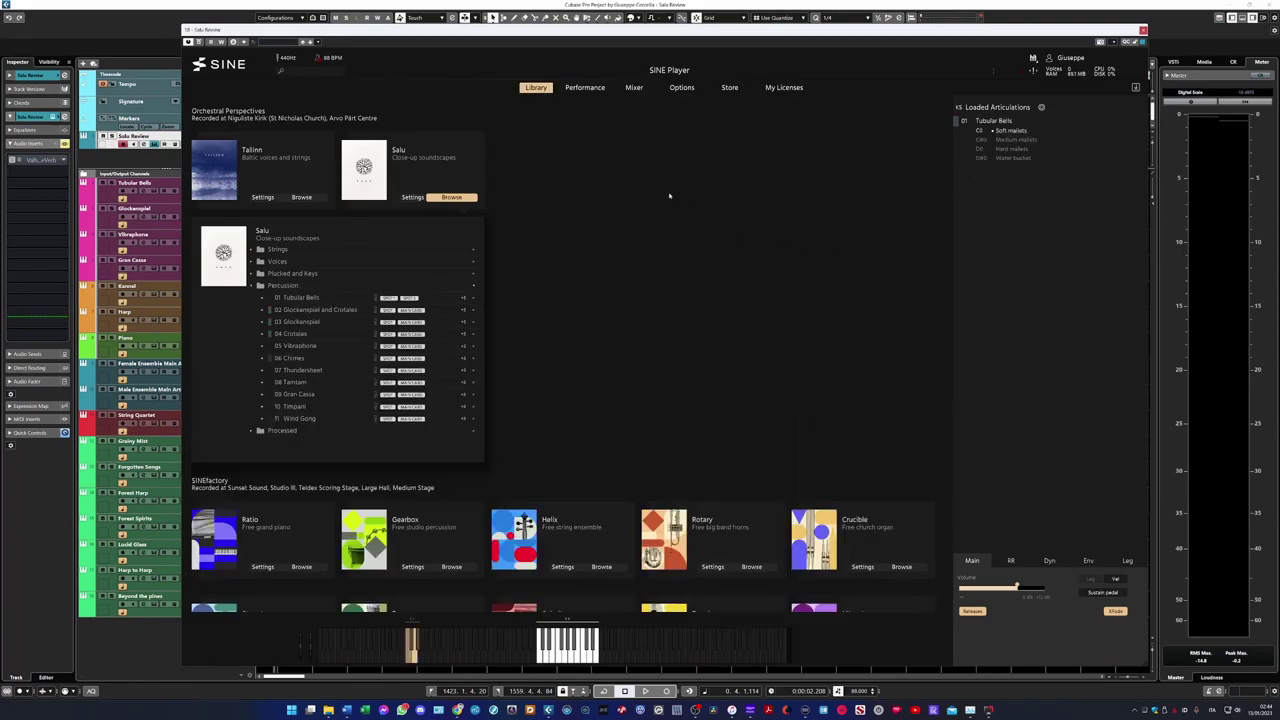
pyautogui.click(588, 88)
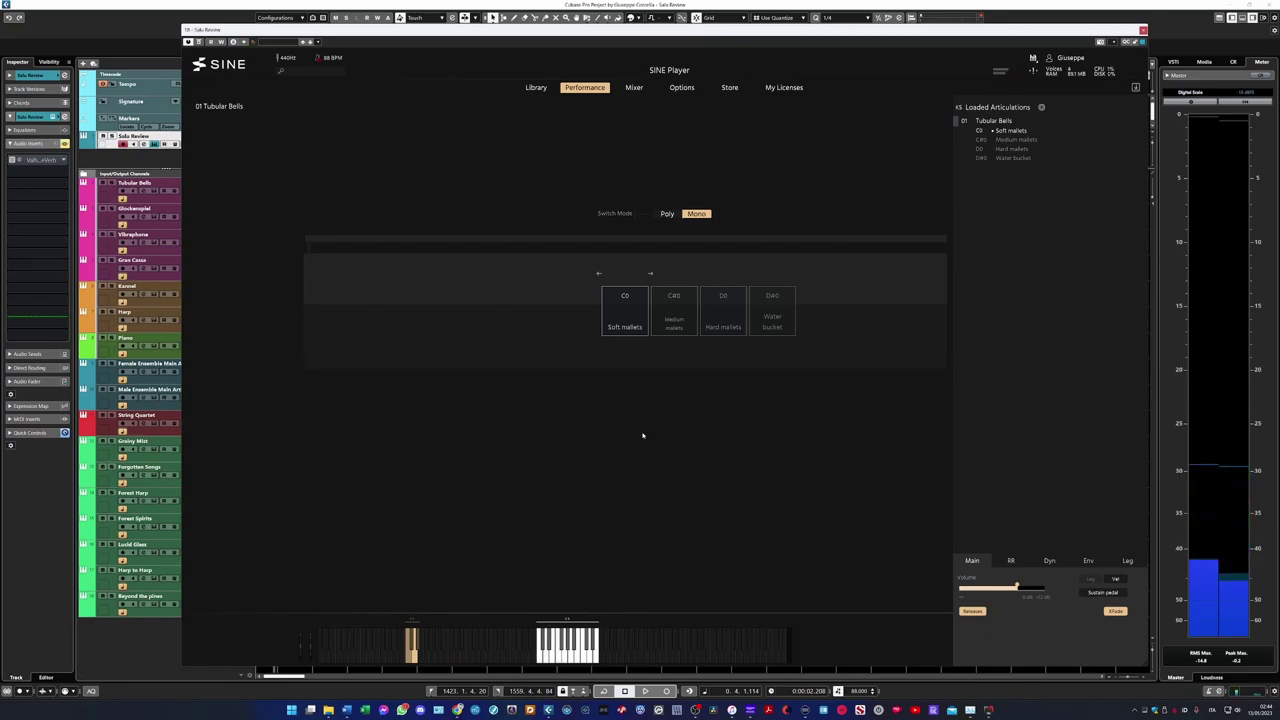
pyautogui.click(723, 307)
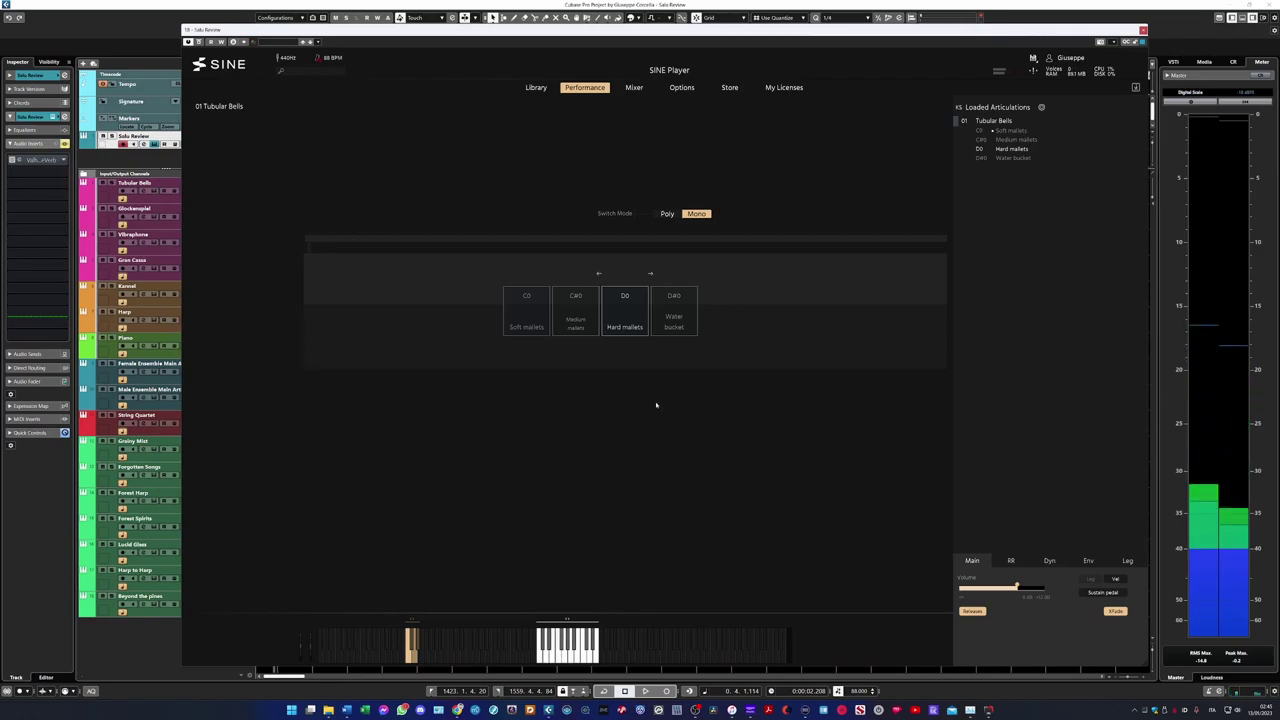
pyautogui.click(677, 332)
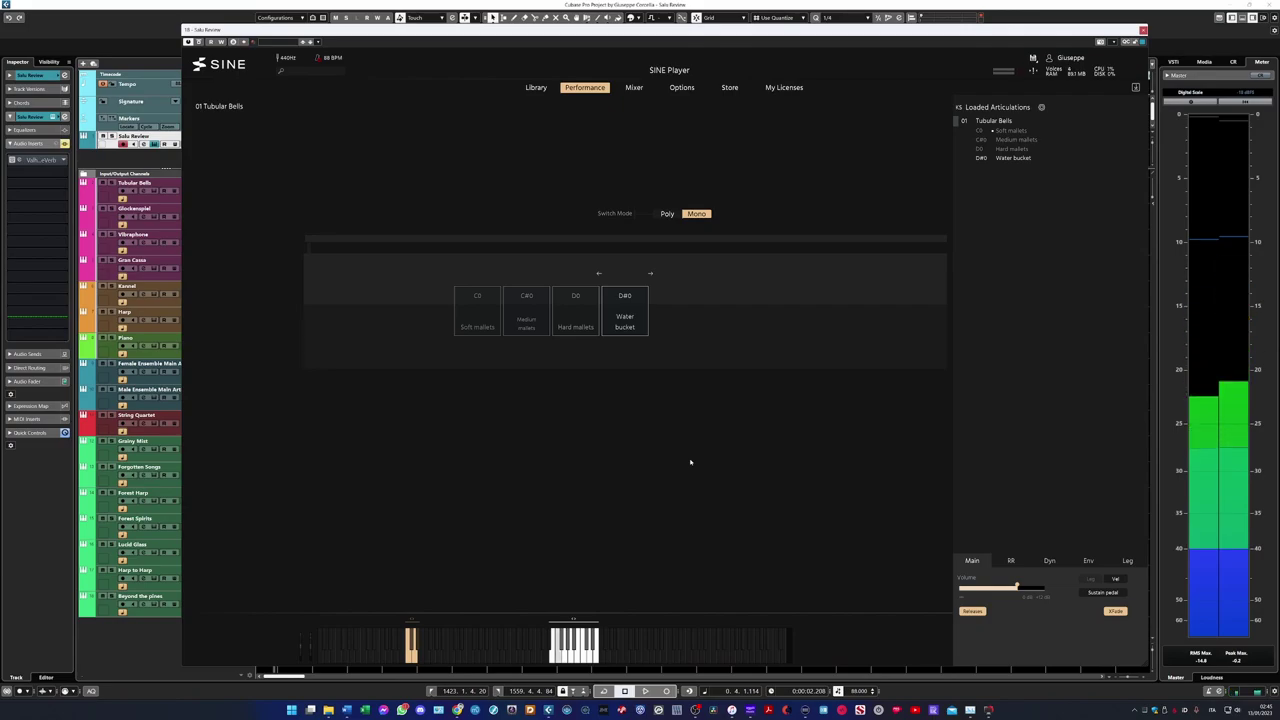
# Load Glockenspiel and Crotales for audition and replace it with Glockenspiel.
pyautogui.click(536, 87)
pyautogui.moveTo(1010, 131); pyautogui.dragTo(1011, 126)
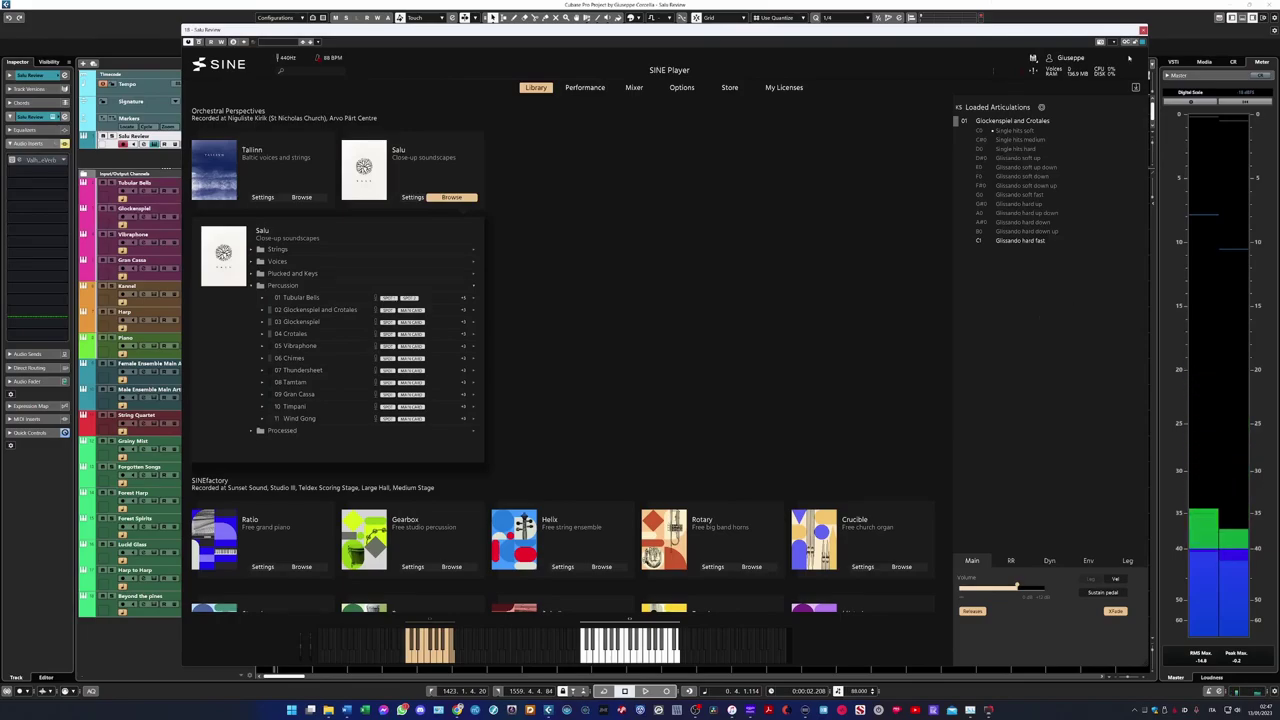
pyautogui.moveTo(330, 320); pyautogui.dragTo(1030, 132)
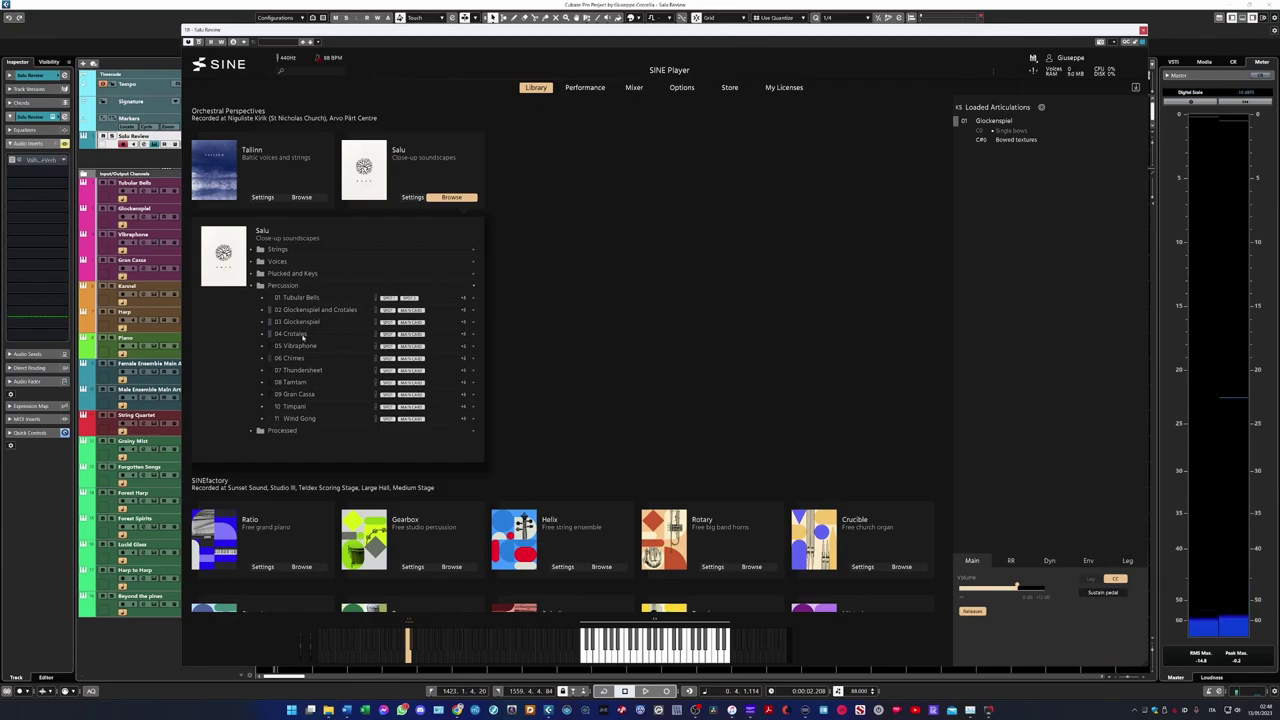
# Load Crotales, Vibraphone and Thundersheet one after another for audition, each replacing the loaded percussion instrument.
pyautogui.moveTo(530, 331); pyautogui.dragTo(1006, 191)
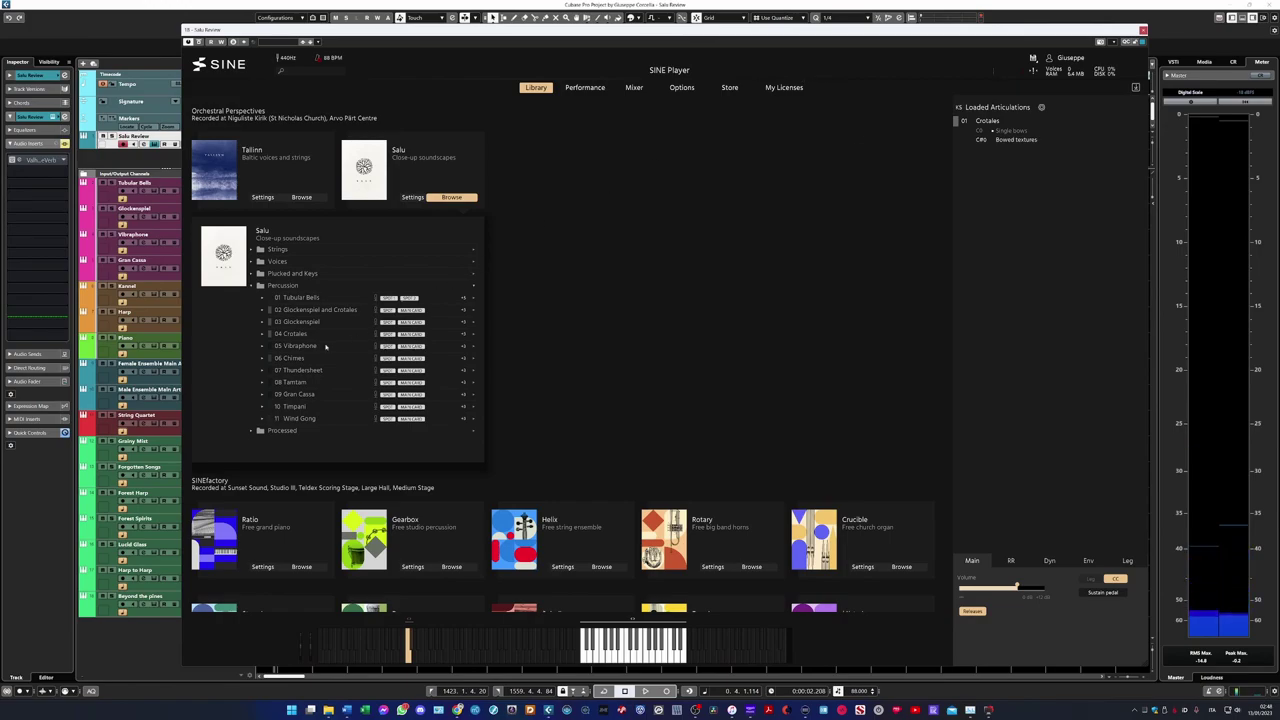
pyautogui.moveTo(1035, 171); pyautogui.dragTo(1010, 135)
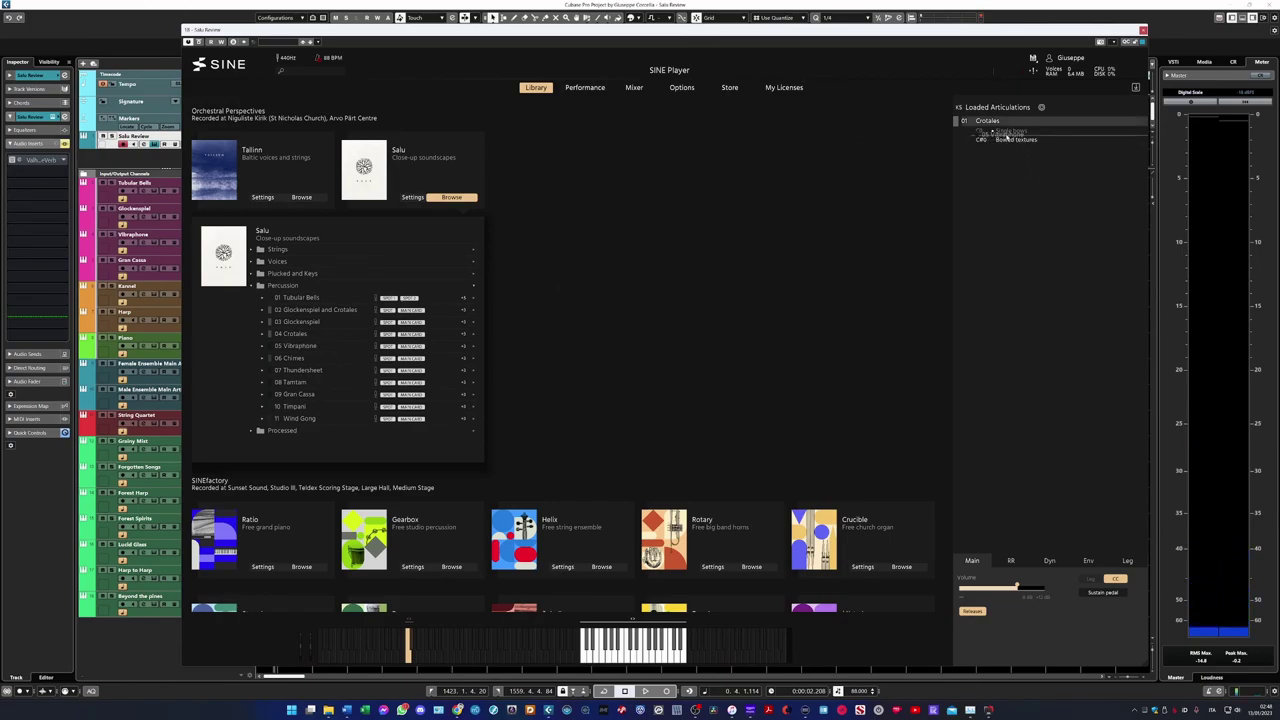
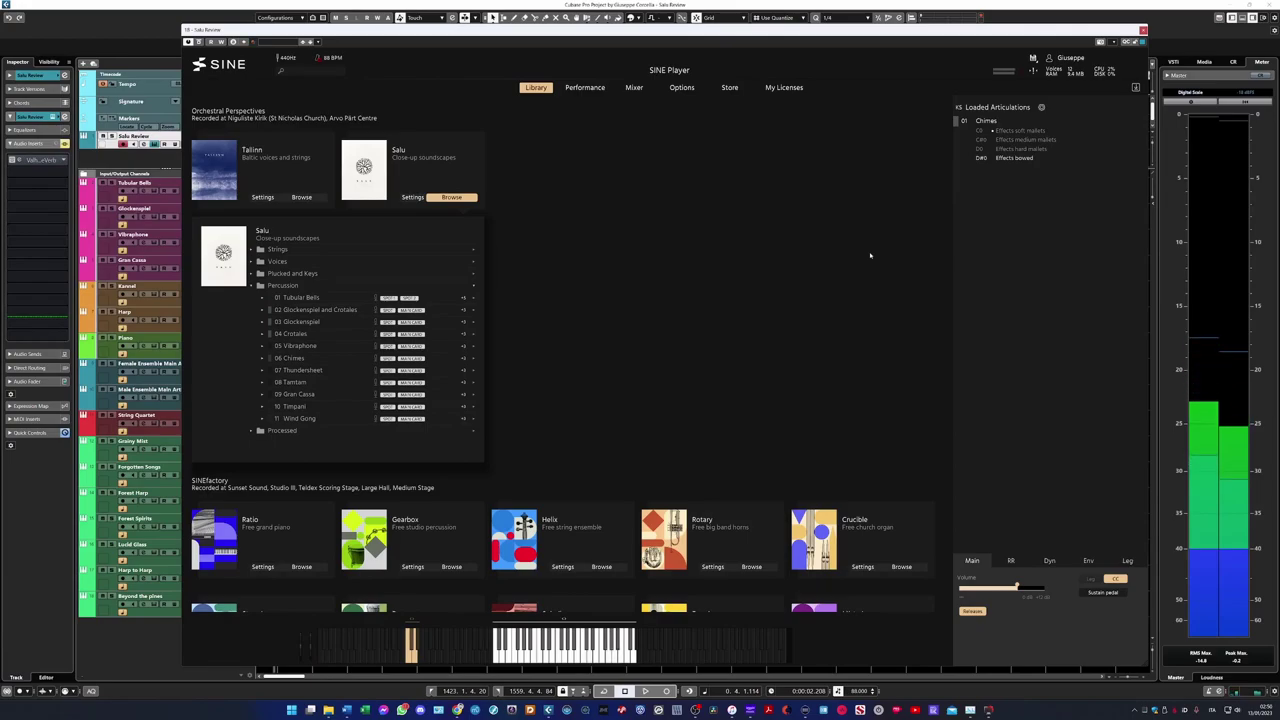
pyautogui.moveTo(300, 370); pyautogui.dragTo(1036, 130)
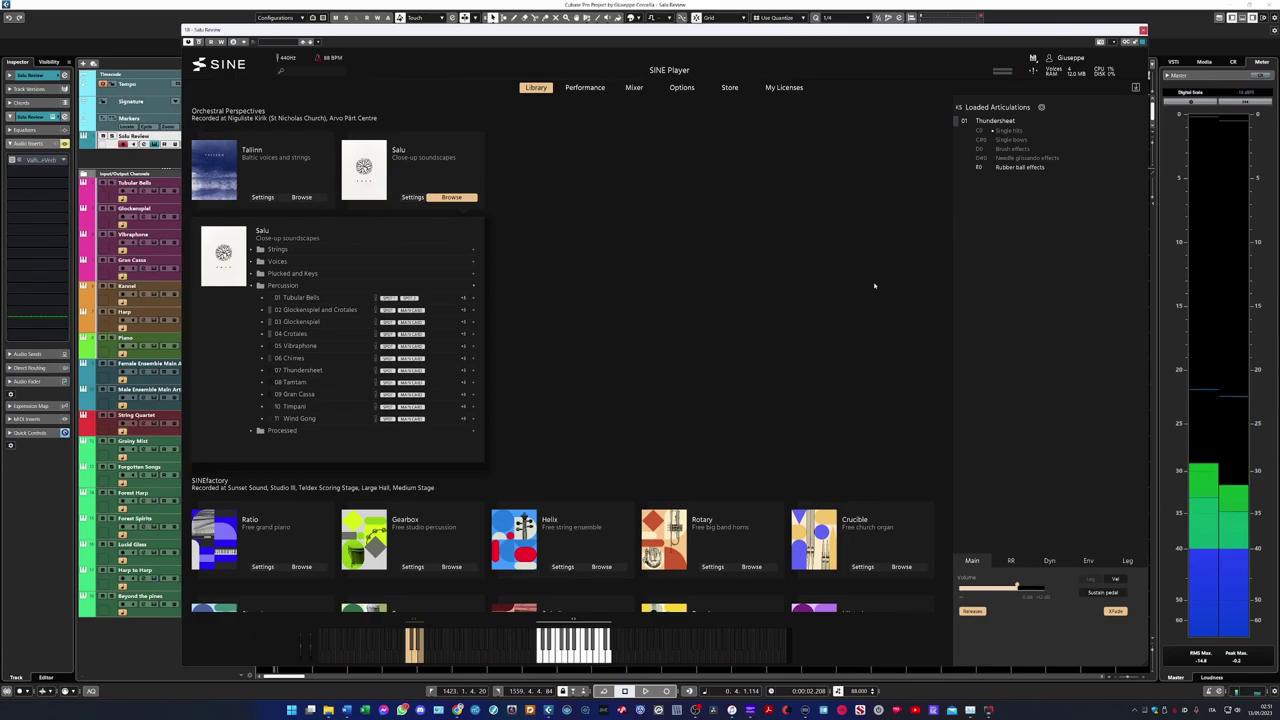
# Load Tamtam, Gran Cassa, Timpani and Wind Gong one after another for audition, each replacing the loaded percussion instrument.
pyautogui.moveTo(1057, 131); pyautogui.dragTo(1057, 133)
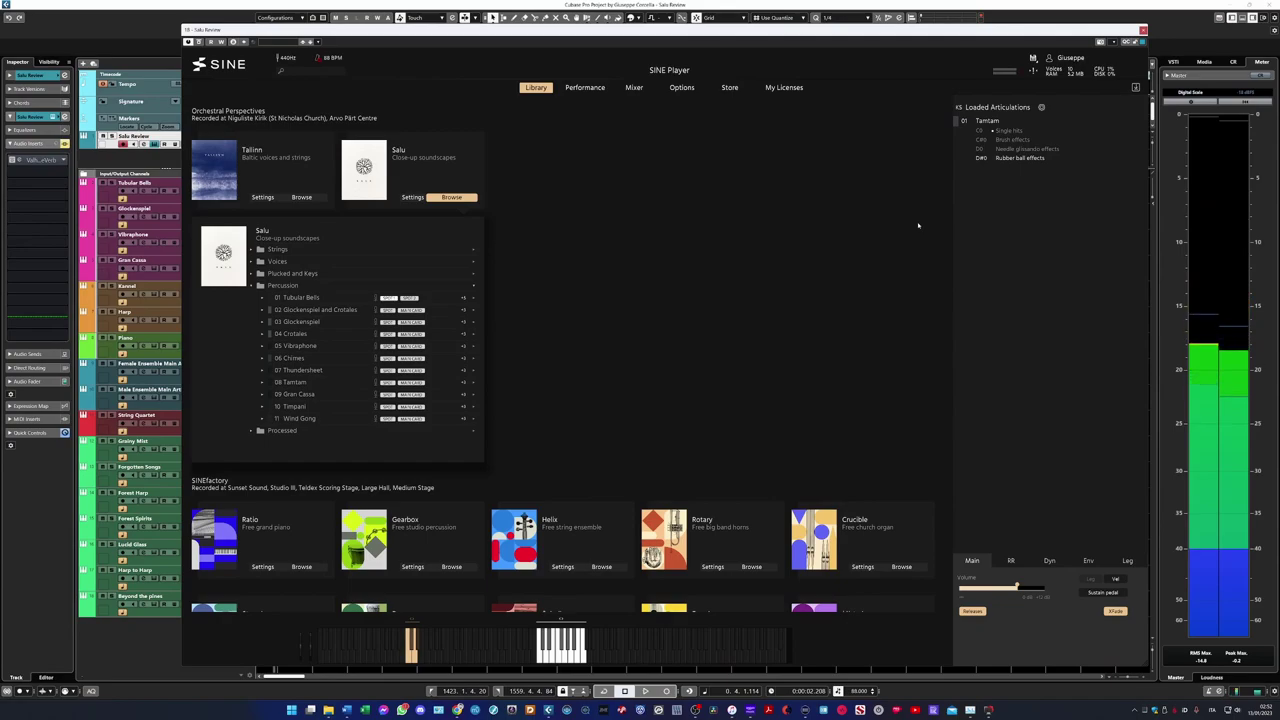
pyautogui.moveTo(291, 394); pyautogui.dragTo(1021, 143)
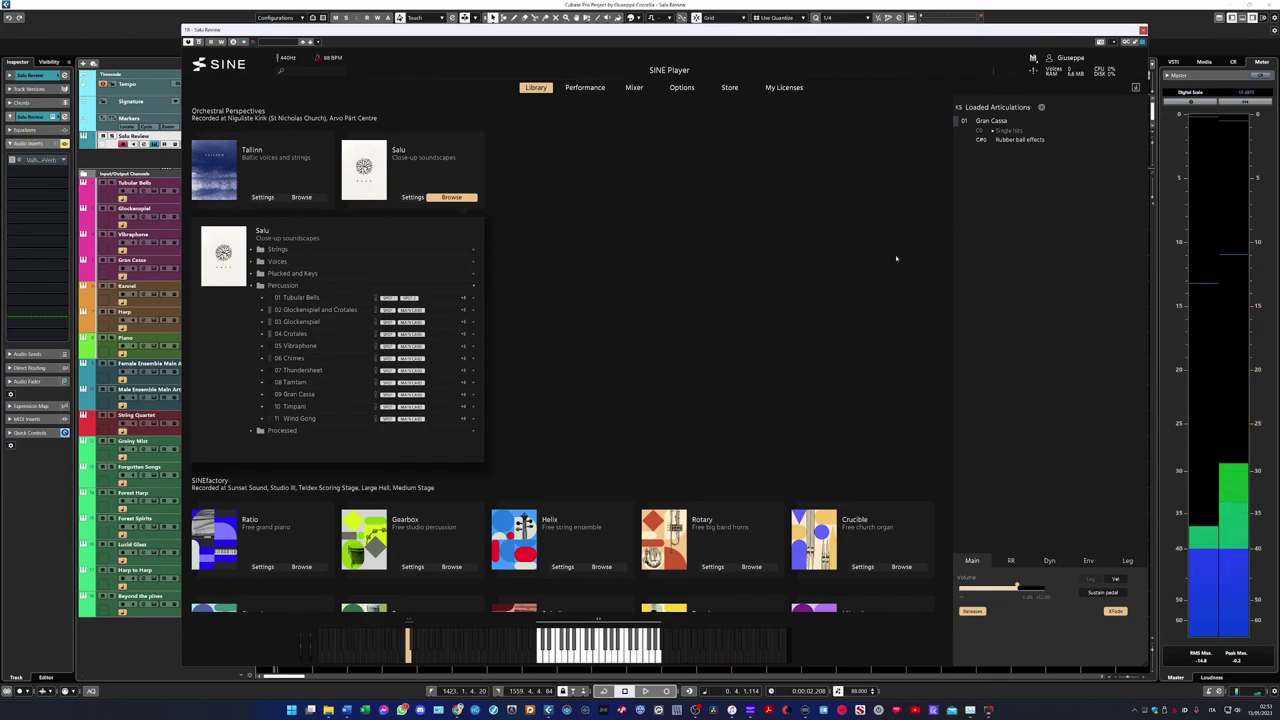
pyautogui.moveTo(1064, 143); pyautogui.dragTo(1066, 147)
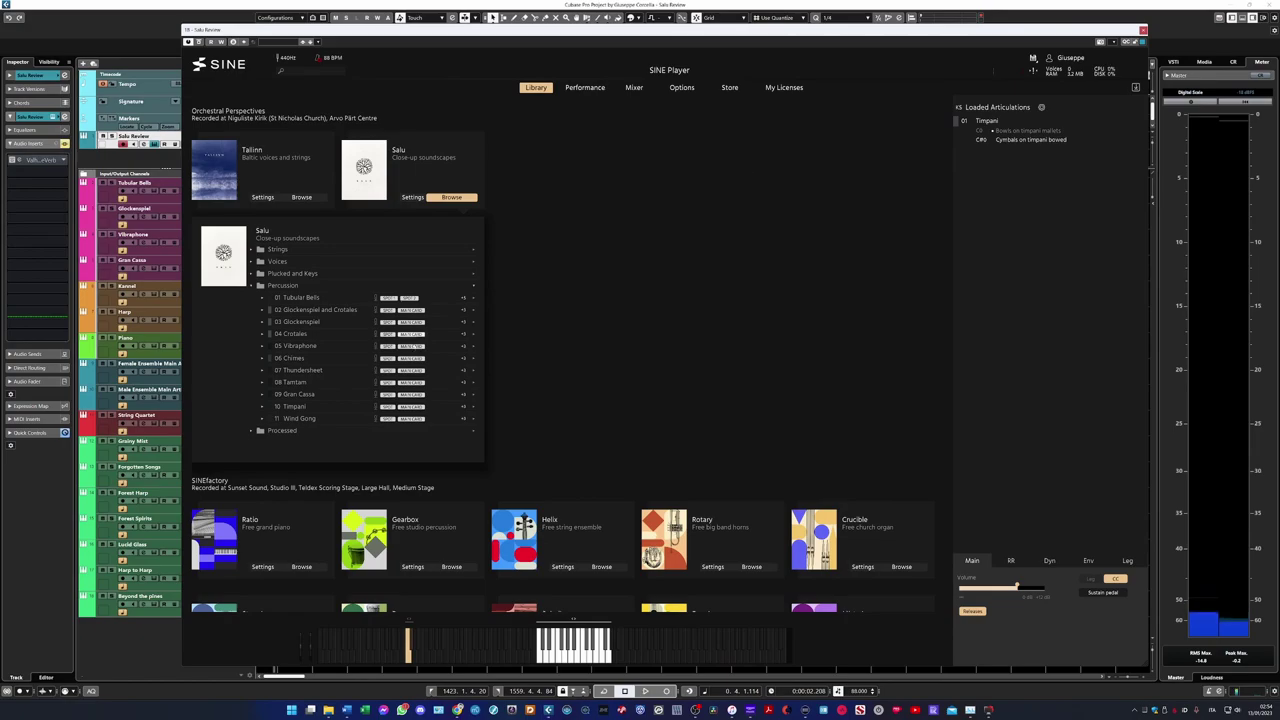
pyautogui.doubleClick(300, 418)
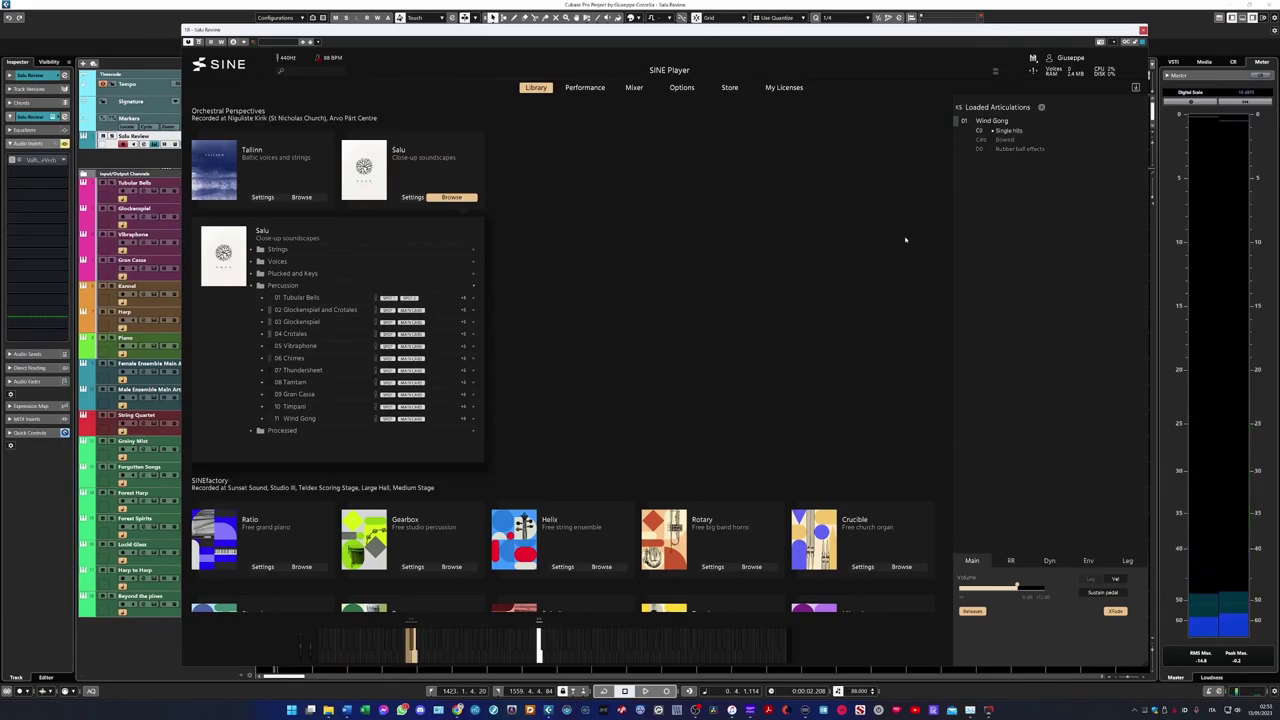
# Load Lucid glass from the Processed Icy folder and audition its CORE signal, CORE with FX, and FX alone.
pyautogui.click(1049, 560)
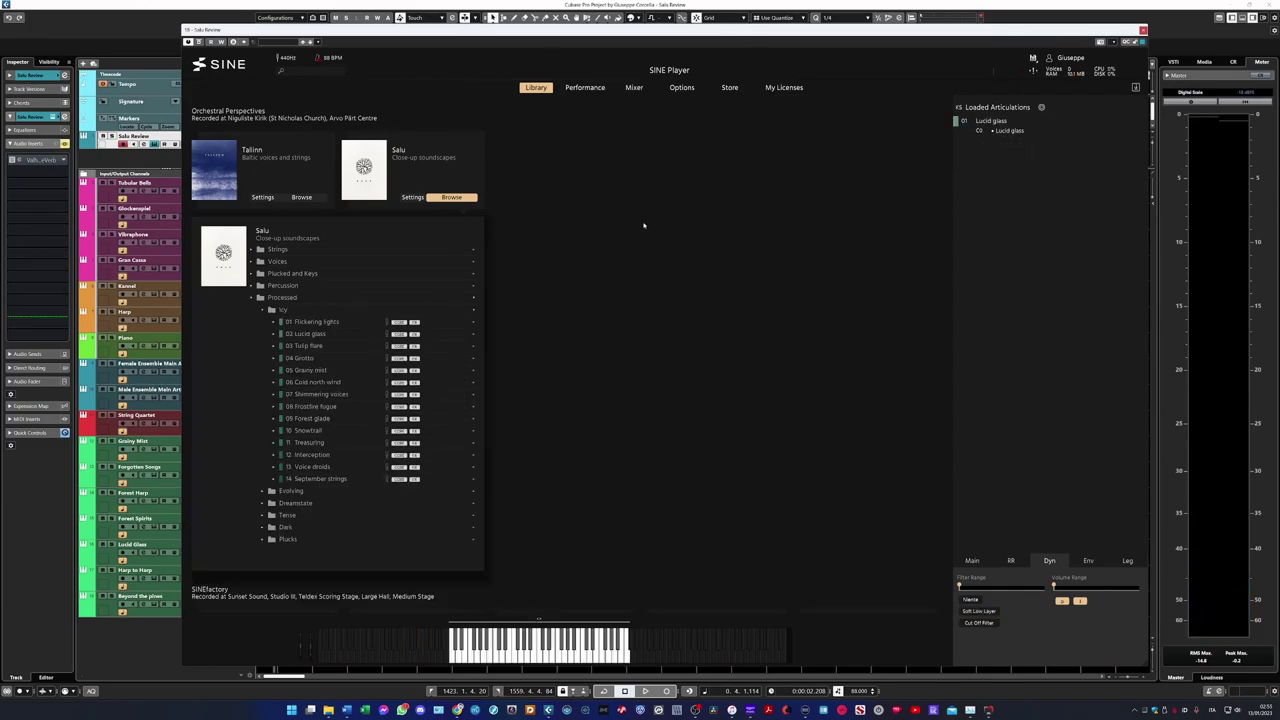
pyautogui.click(585, 87)
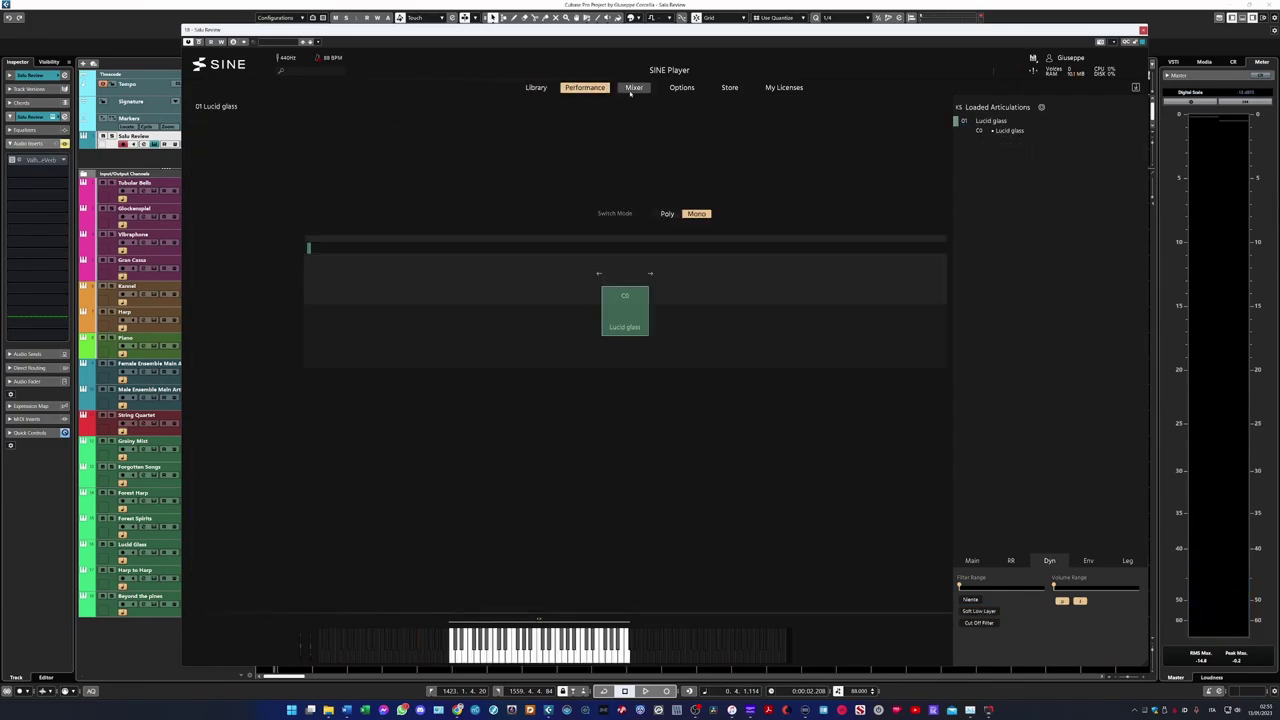
pyautogui.click(634, 87)
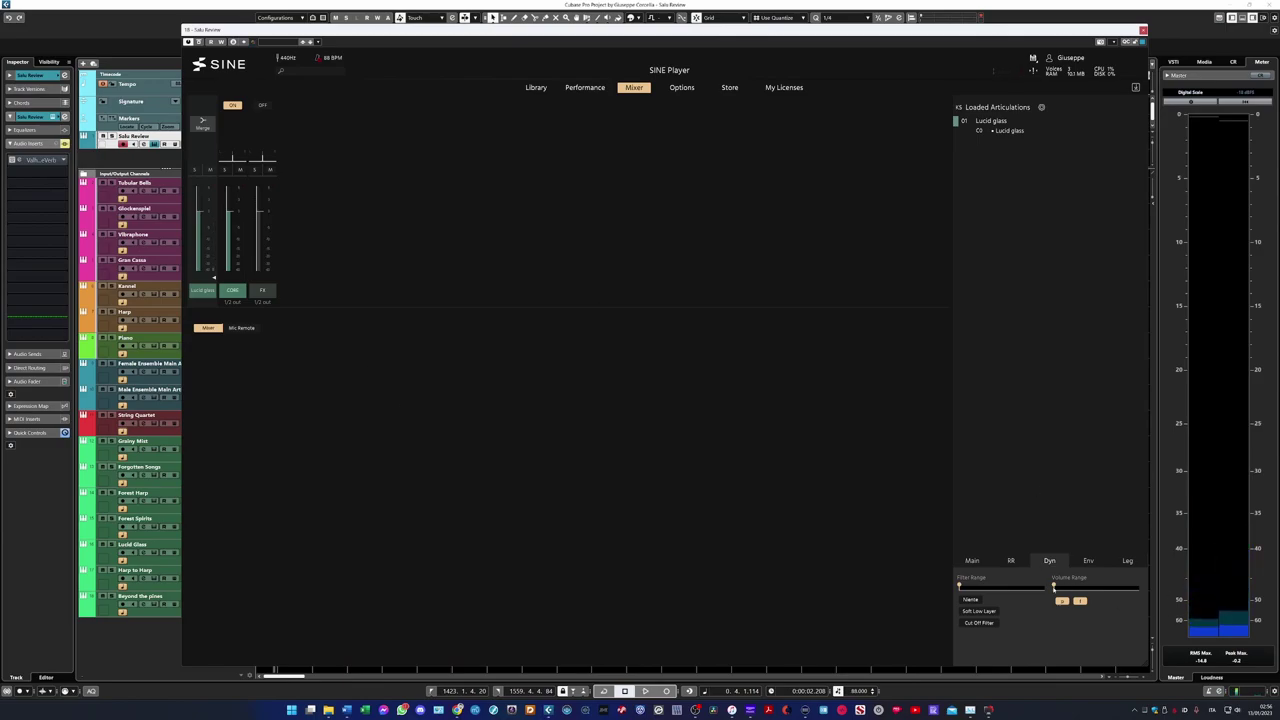
pyautogui.click(262, 291)
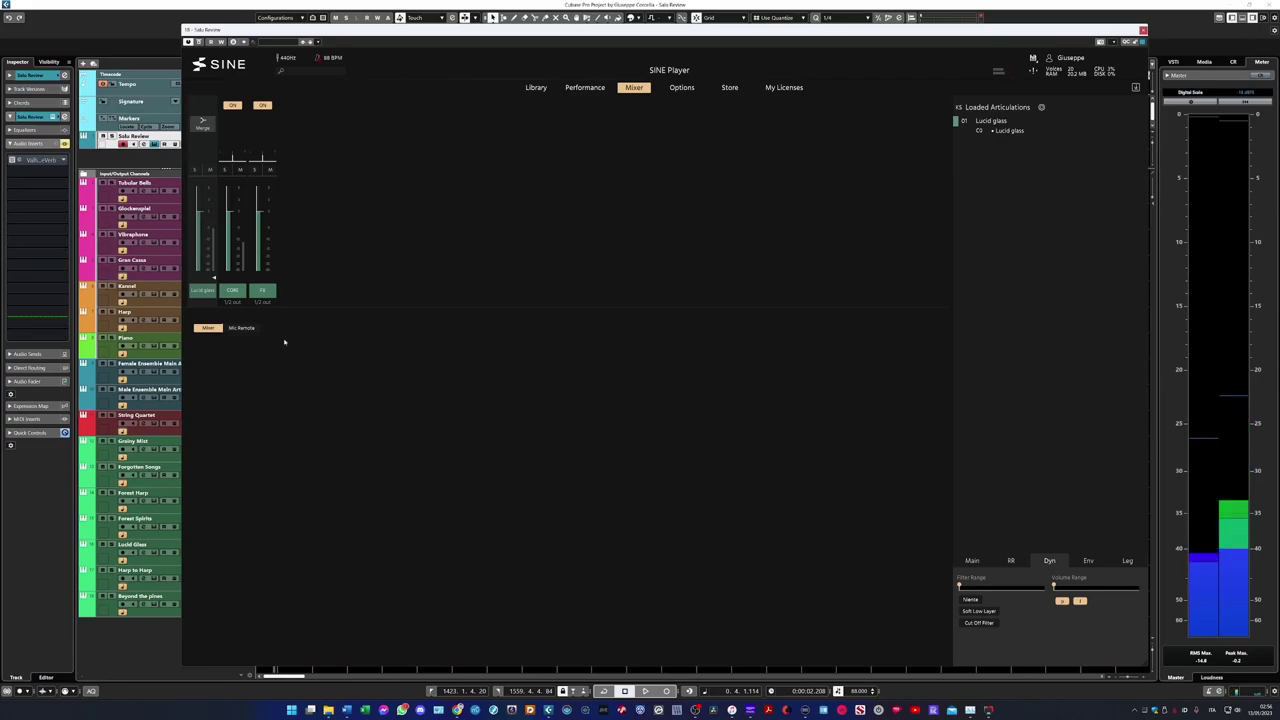
pyautogui.click(233, 291)
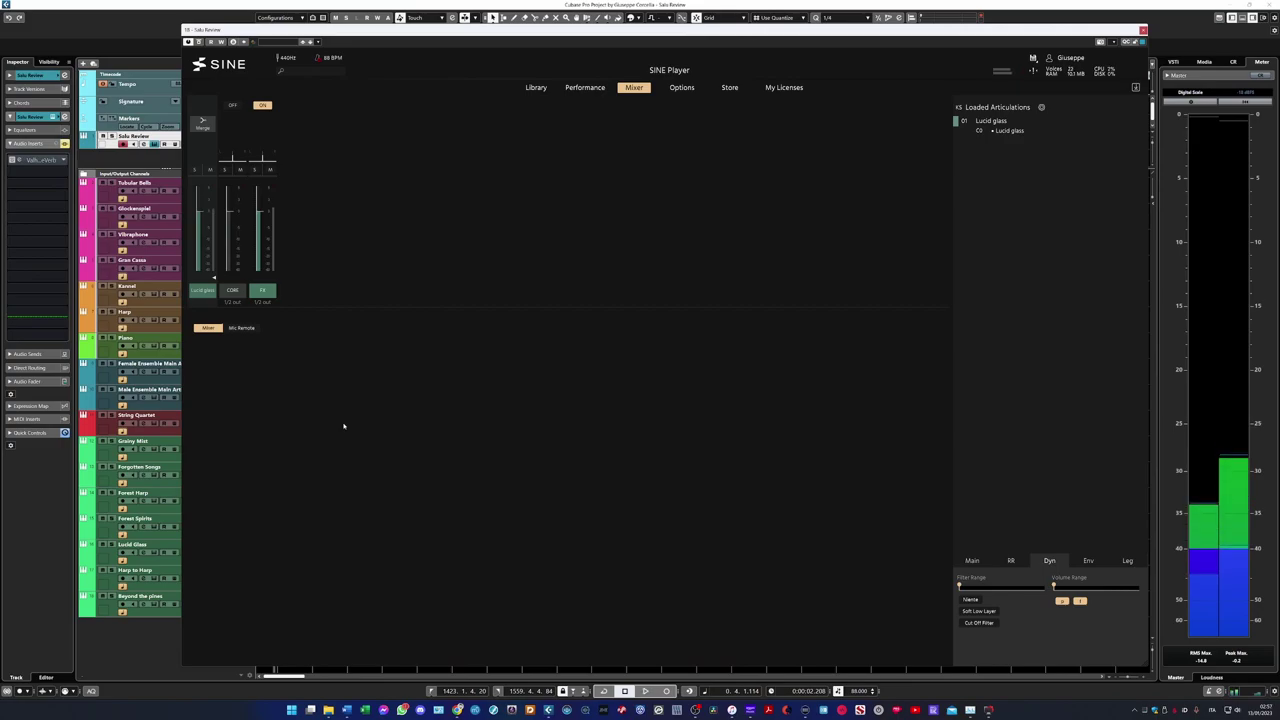
# Load Grainy mist and Shimmering voices in turn from the Icy folder, auditioning each with both CORE and FX signals enabled.
pyautogui.click(536, 87)
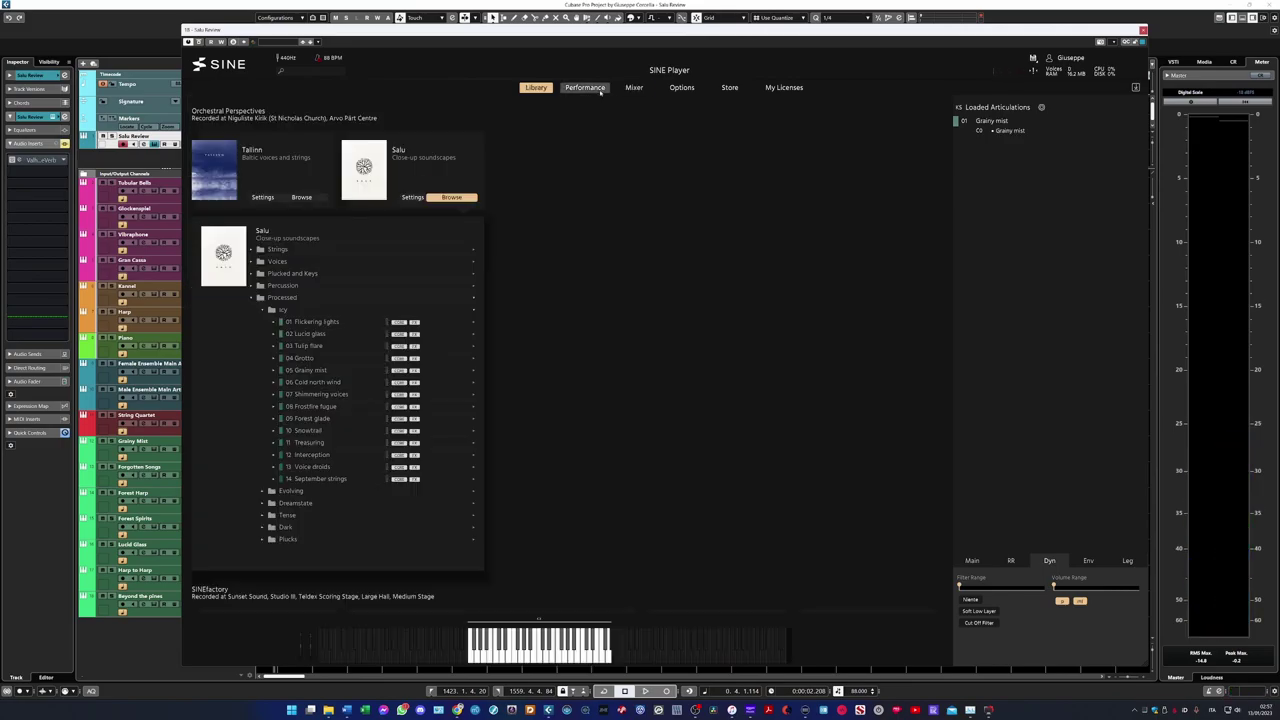
pyautogui.click(636, 88)
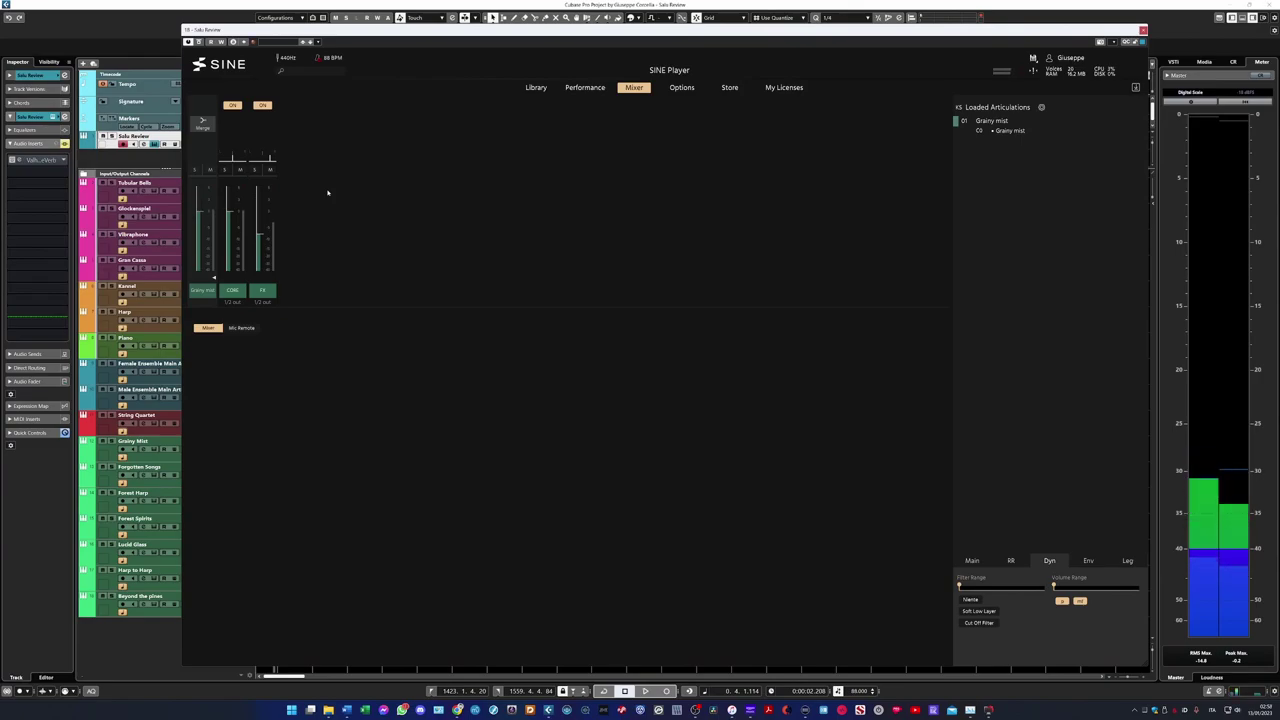
pyautogui.click(536, 87)
pyautogui.moveTo(322, 395); pyautogui.dragTo(1073, 233)
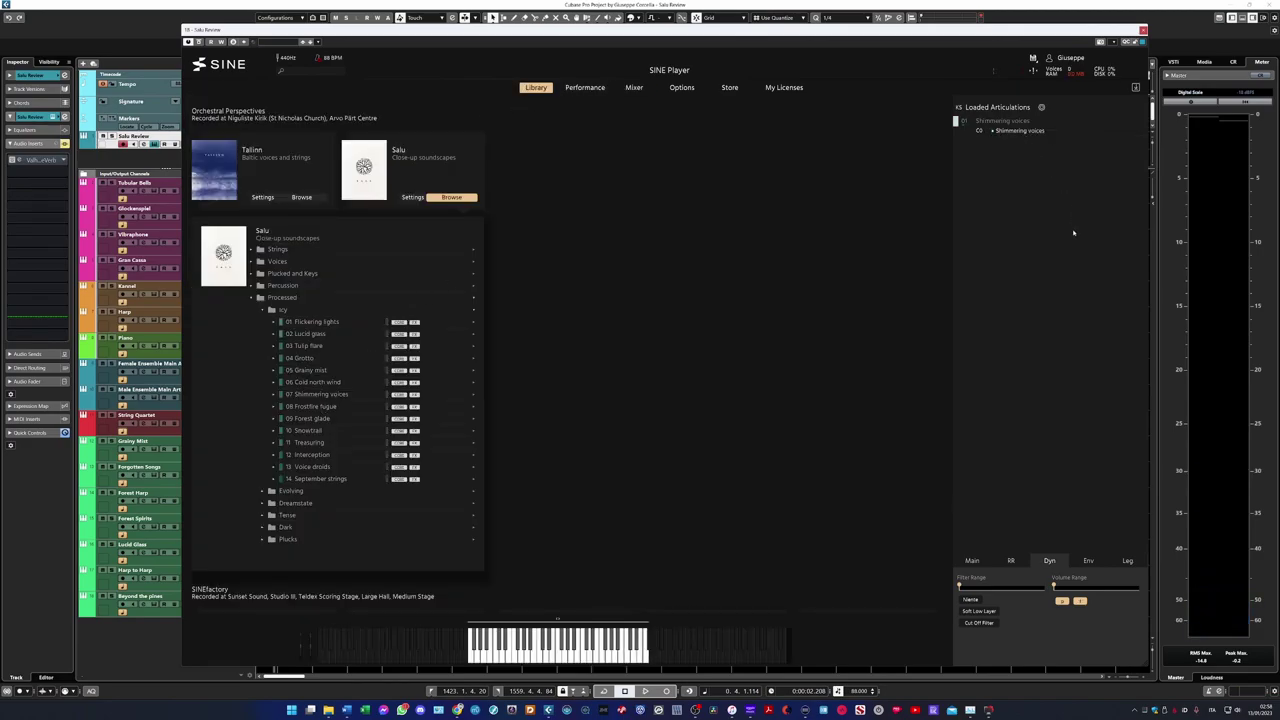
pyautogui.click(636, 88)
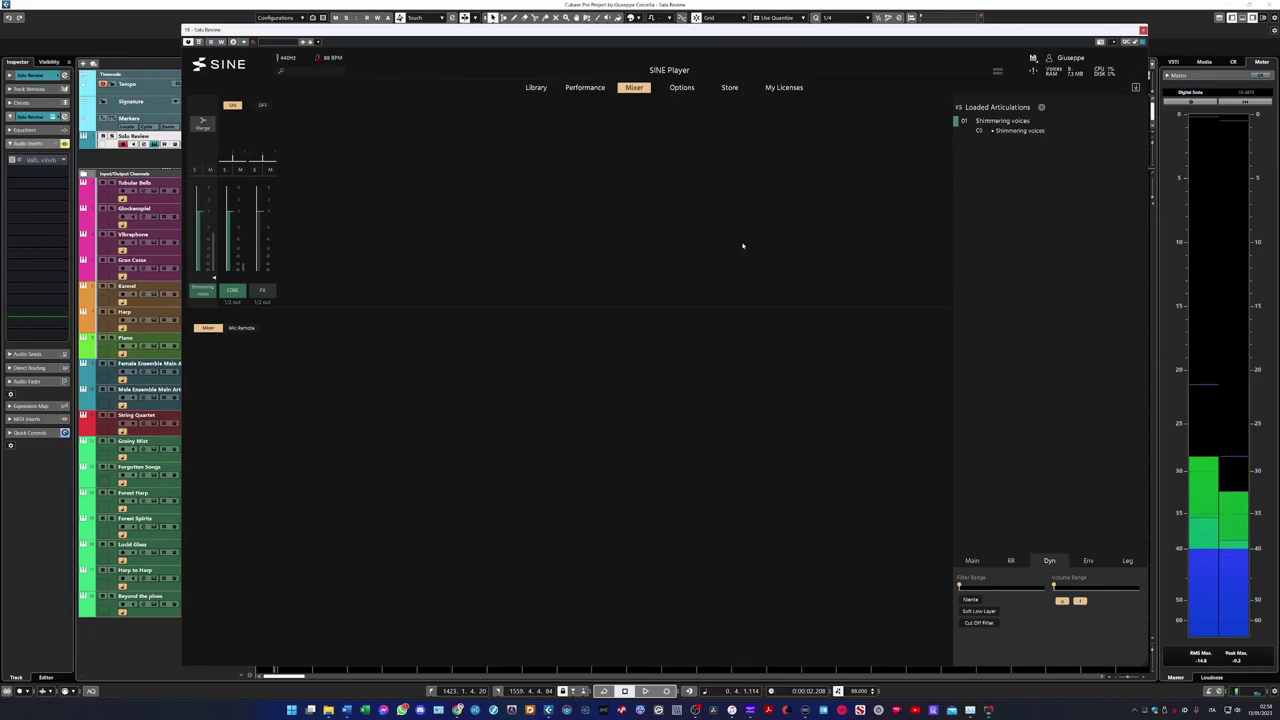
pyautogui.click(266, 298)
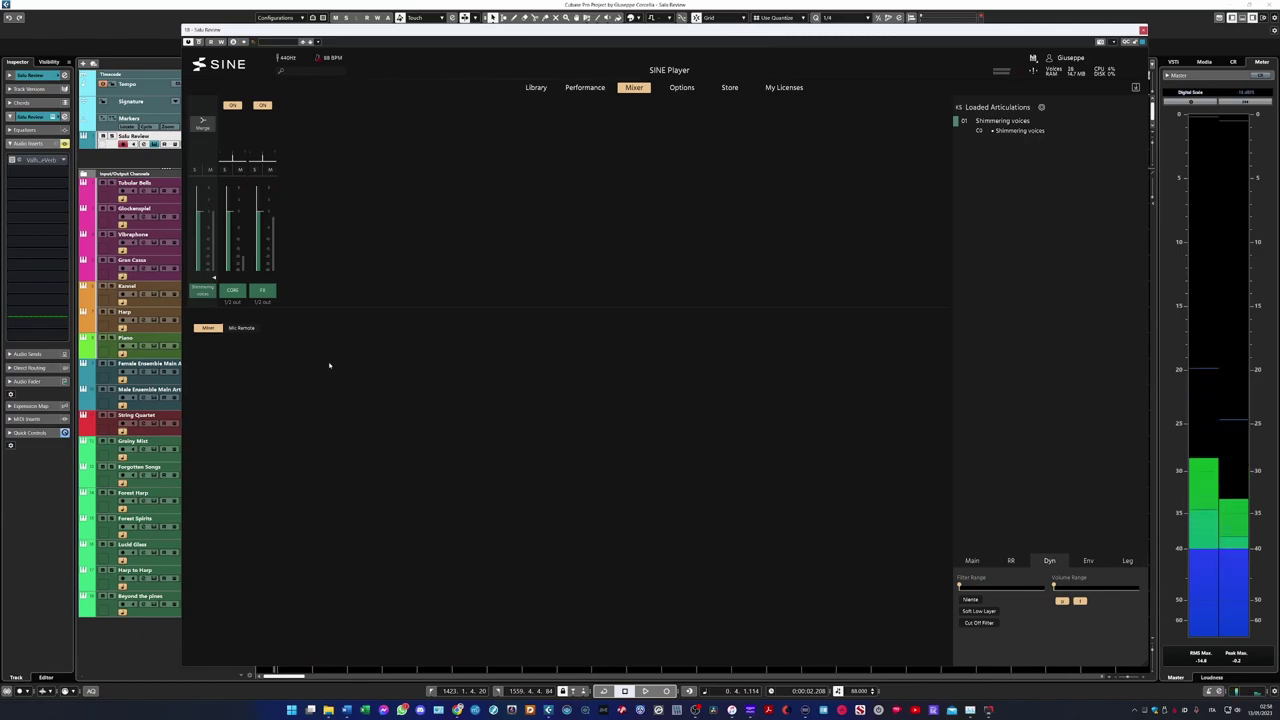
# Replace the loaded patch with Treasuring and audition it with CORE alone and with the FX signal added.
pyautogui.click(586, 88)
pyautogui.click(536, 87)
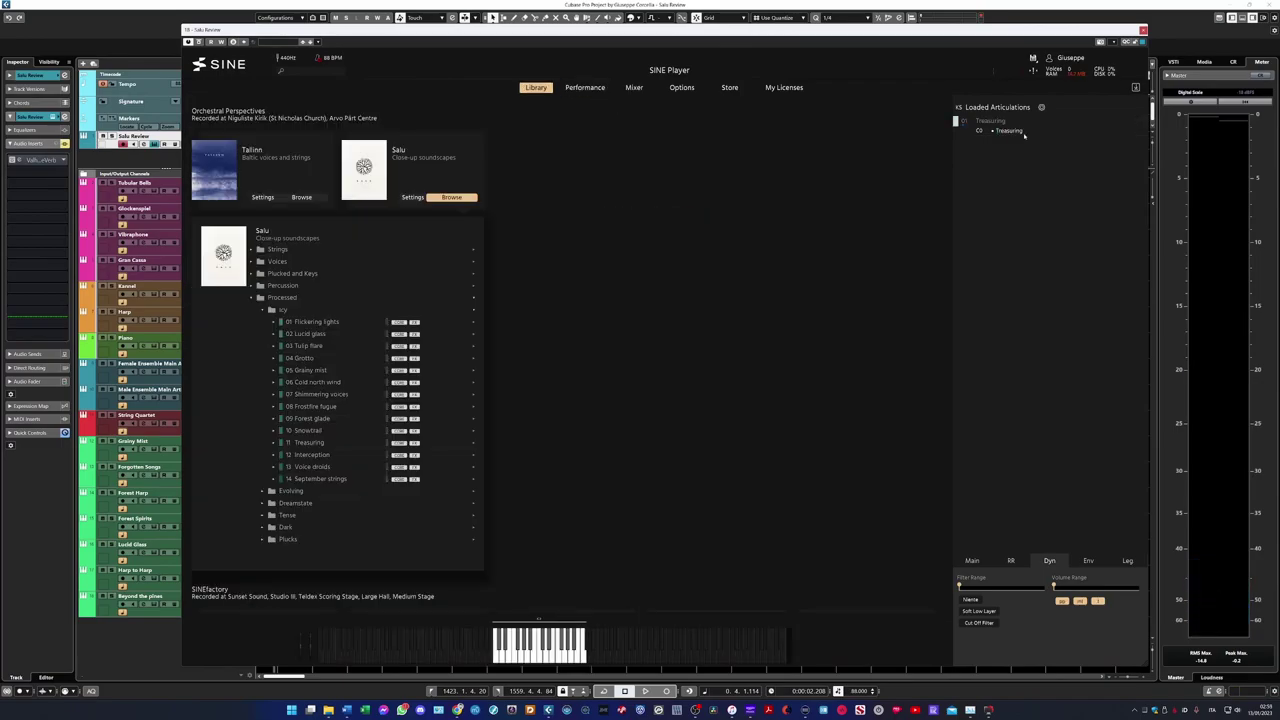
pyautogui.click(634, 88)
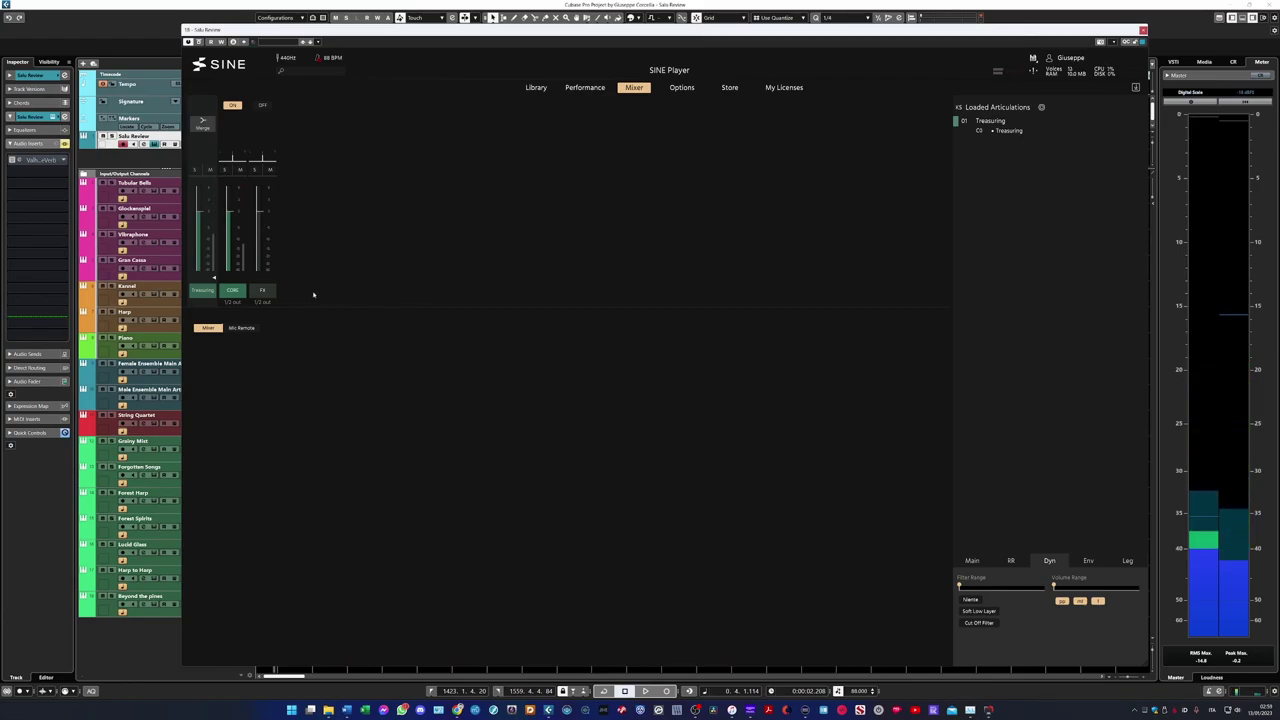
pyautogui.click(263, 291)
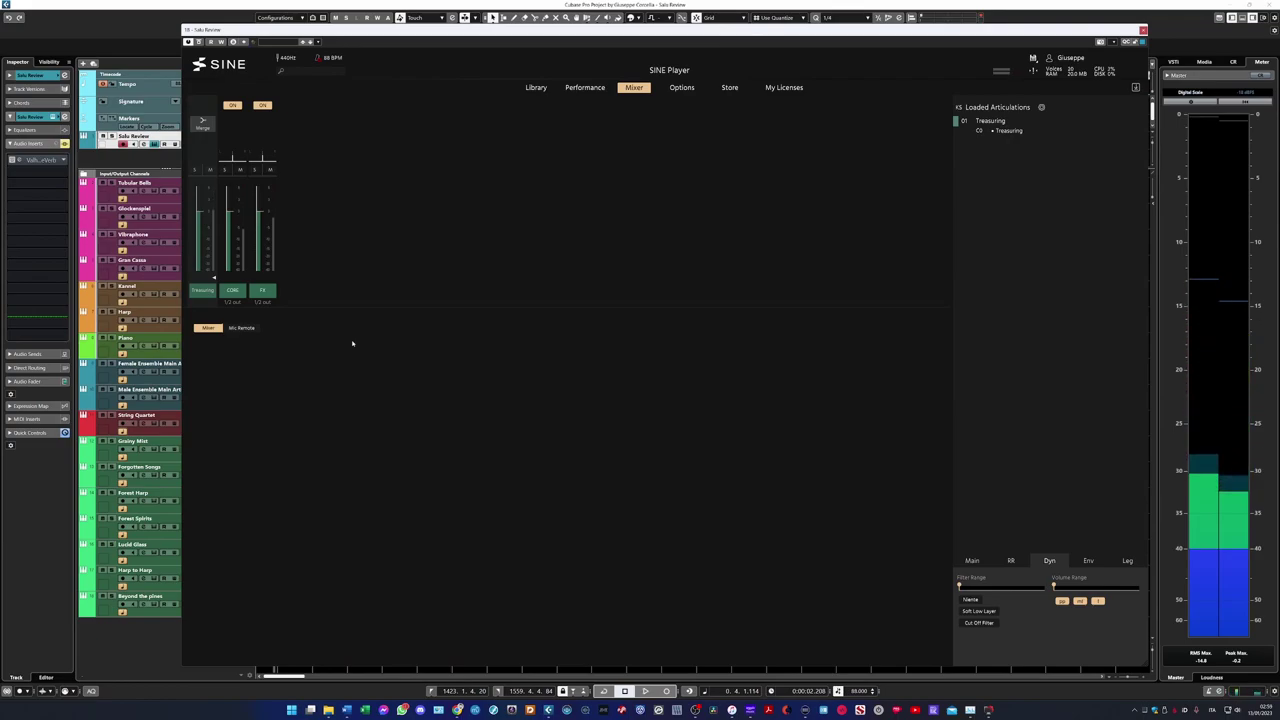
# Load Wind chimes from the Evolving folder and audition it with CORE alone and with the FX signal added.
pyautogui.click(536, 87)
pyautogui.moveTo(1005, 137); pyautogui.dragTo(1004, 140)
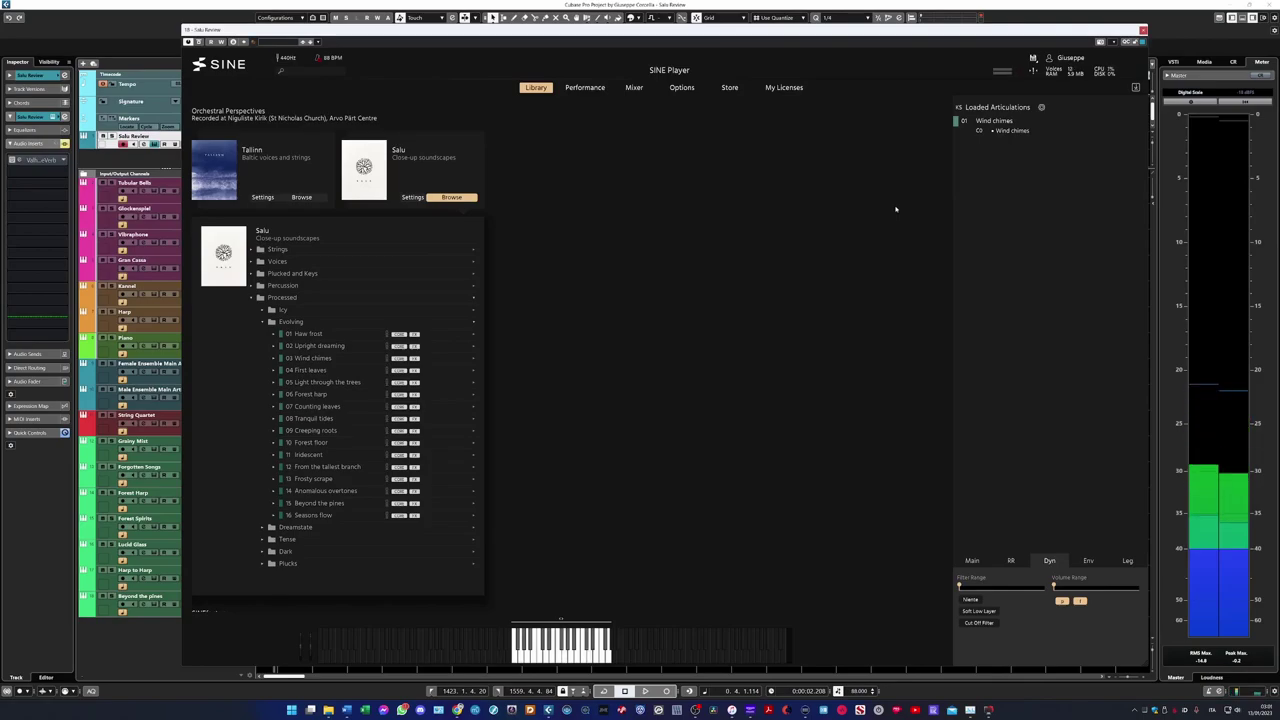
pyautogui.click(634, 87)
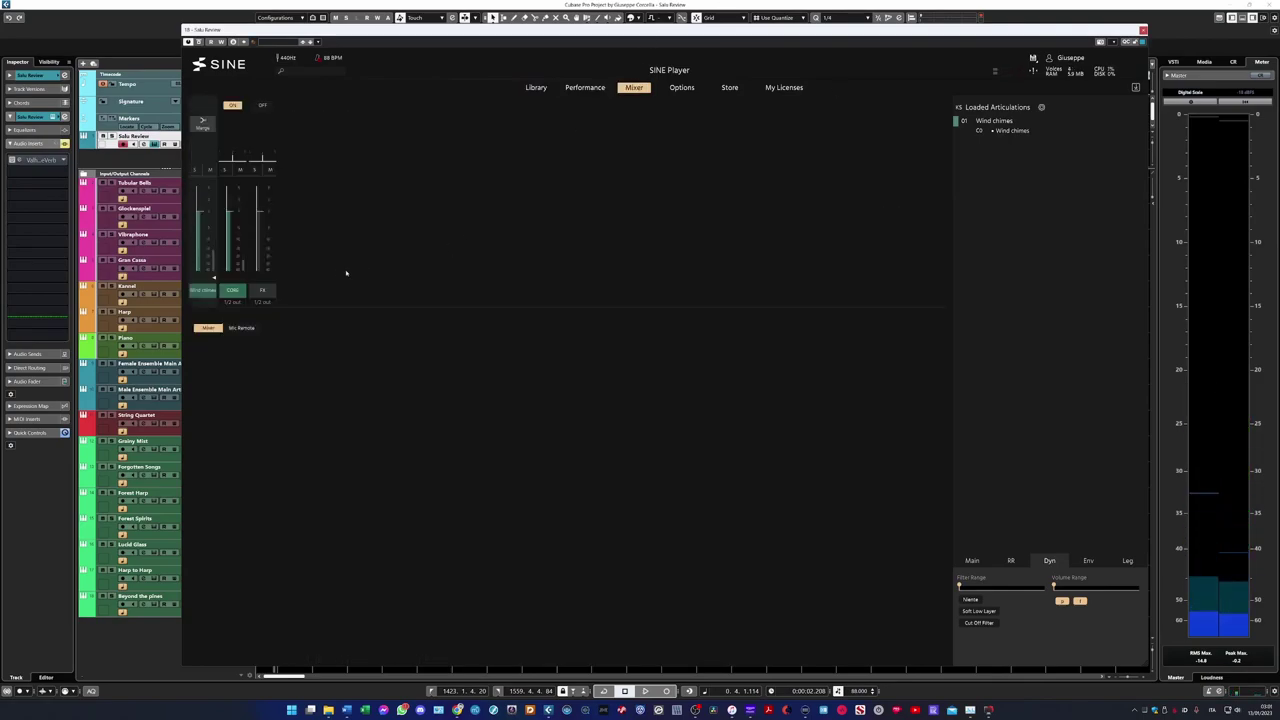
pyautogui.click(263, 295)
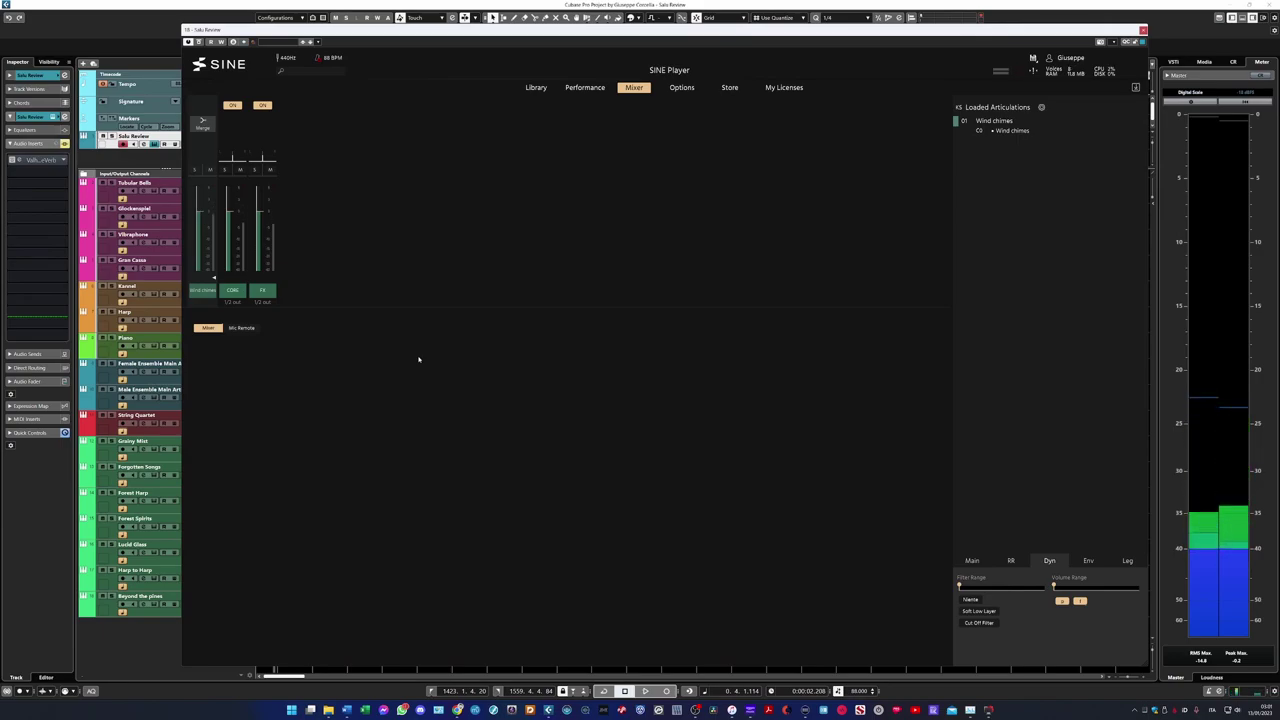
# Load Forest harp, Forest floor and From the tallest branch one after another for audition, each replacing the loaded Evolving patch.
pyautogui.click(585, 88)
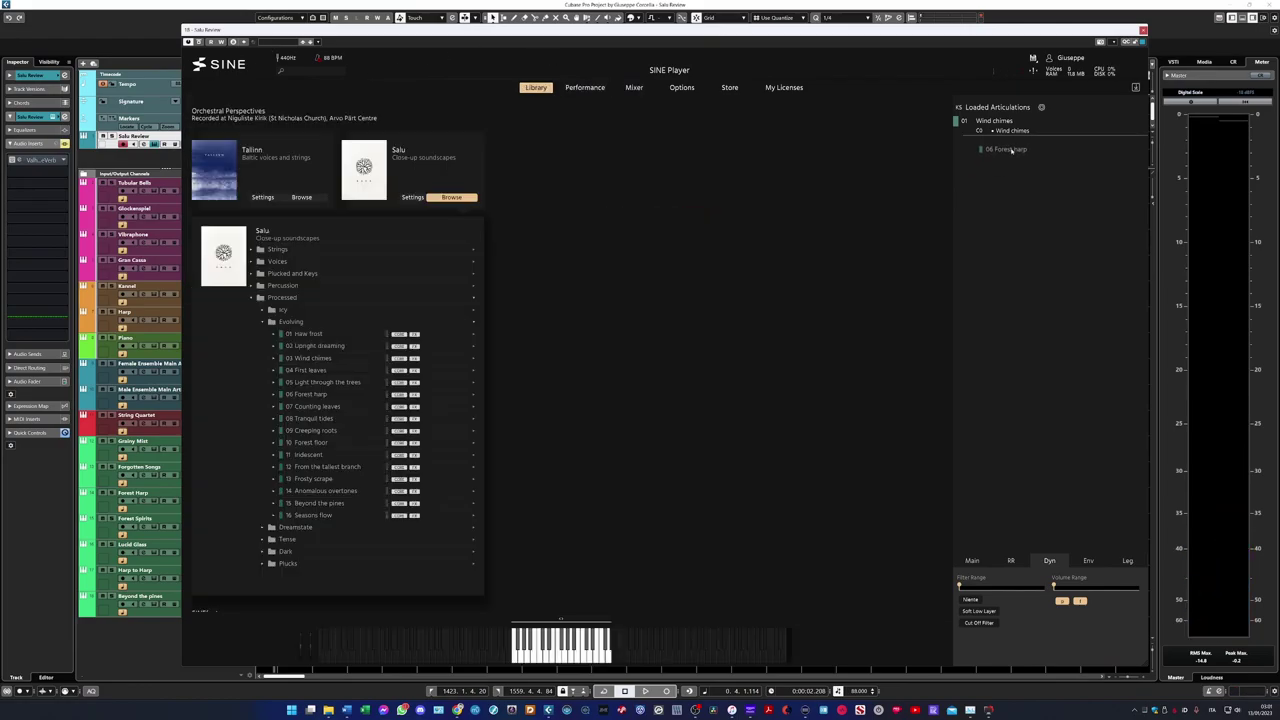
pyautogui.moveTo(1011, 150); pyautogui.dragTo(1013, 132)
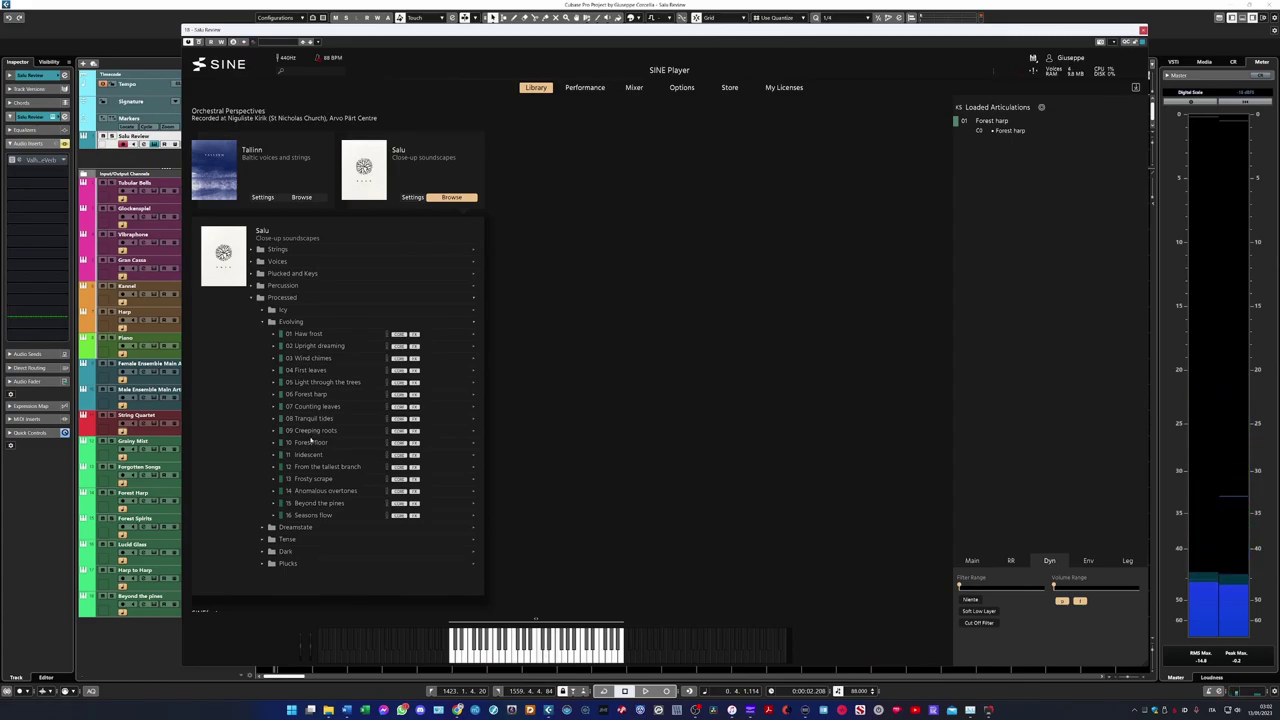
pyautogui.moveTo(1034, 133); pyautogui.dragTo(1032, 130)
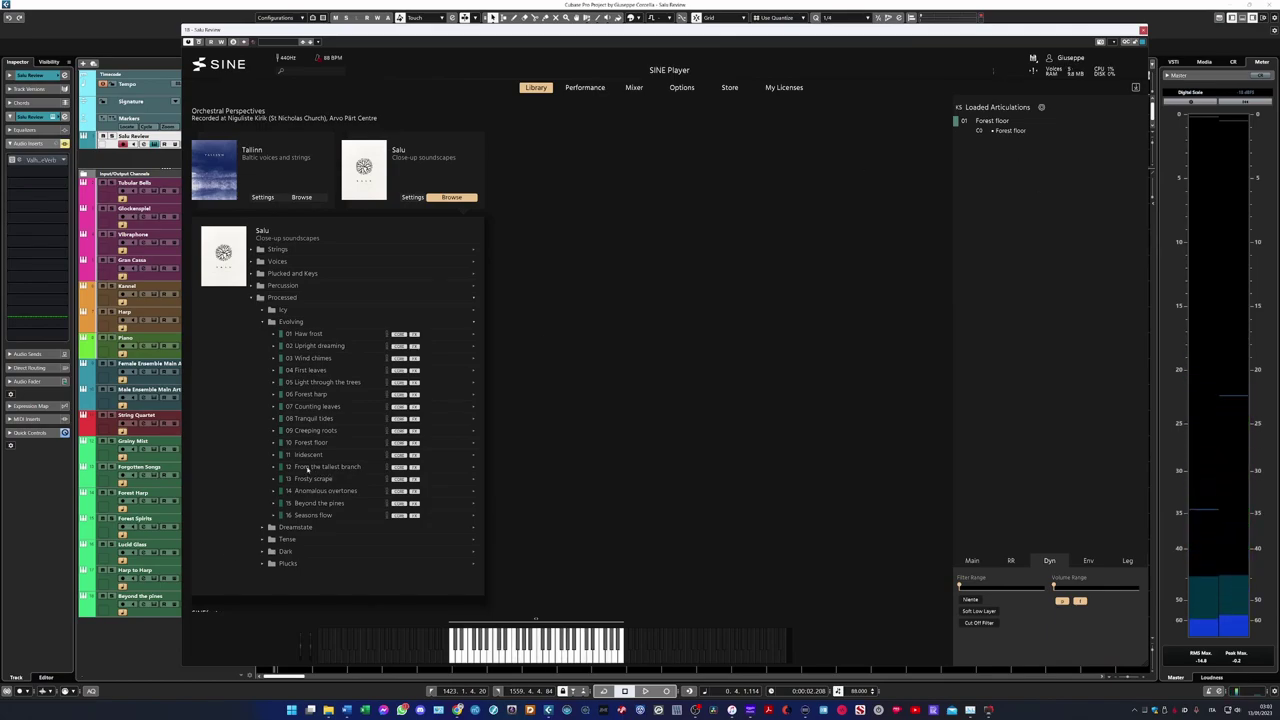
pyautogui.moveTo(963, 155); pyautogui.dragTo(1000, 134)
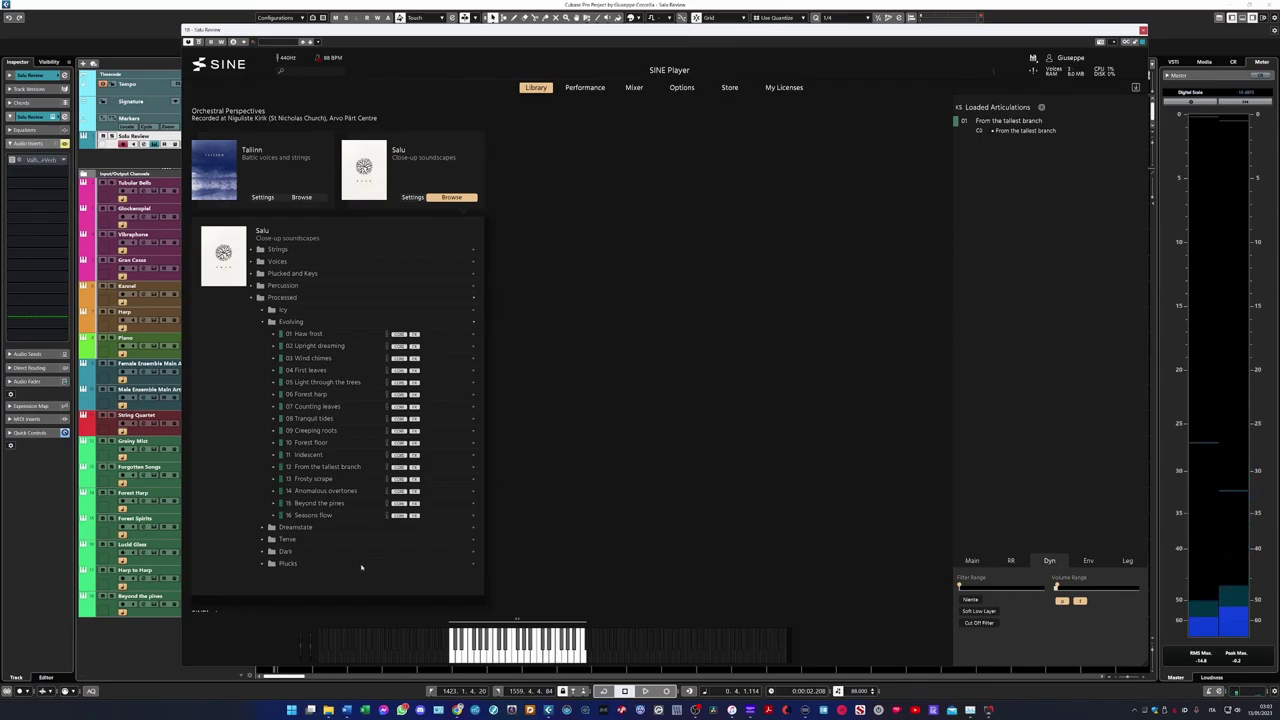
# Audition Beyond the pines, replace it with Seasons flow, and enable the FX signal alongside CORE for Seasons flow.
pyautogui.click(316, 503)
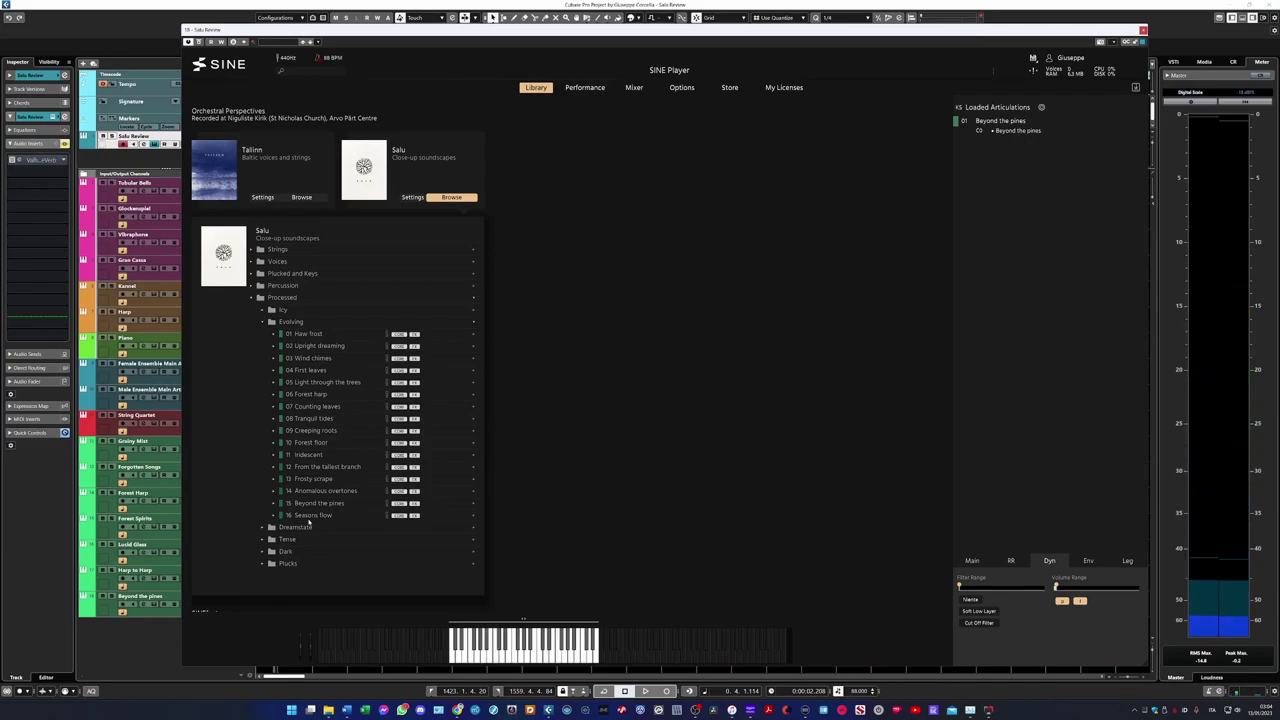
pyautogui.moveTo(714, 424); pyautogui.dragTo(1030, 133)
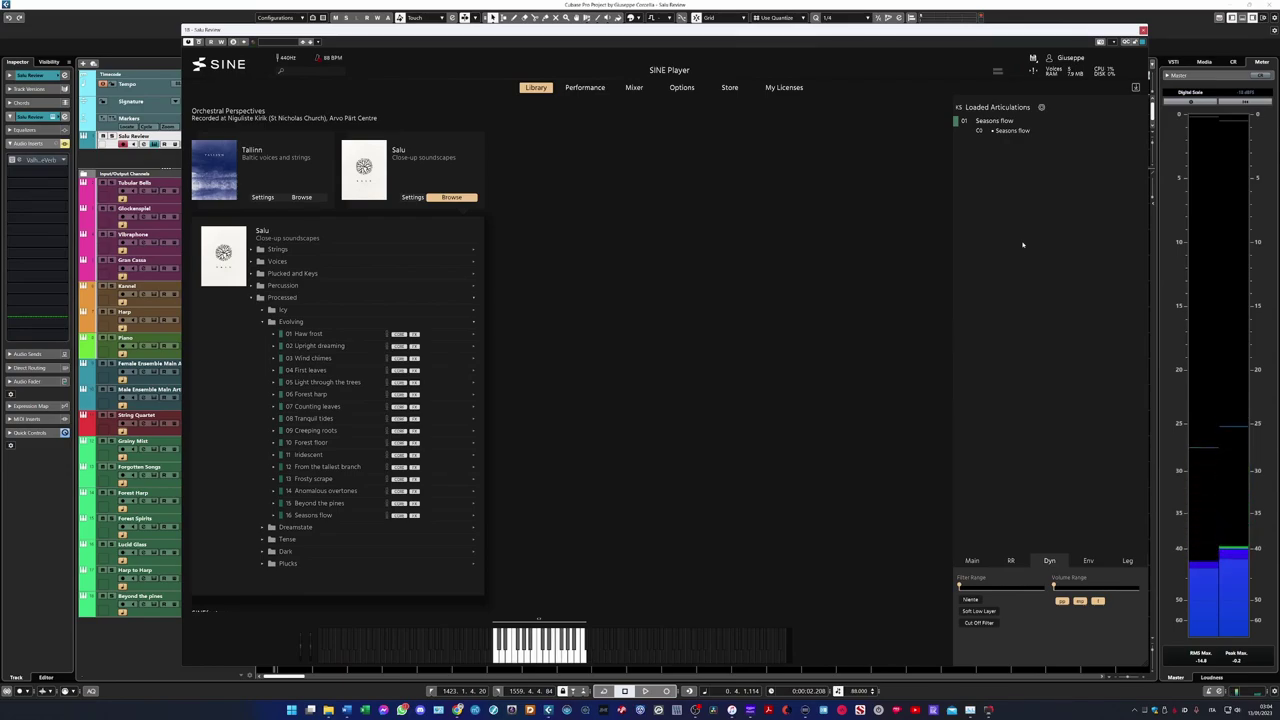
pyautogui.click(634, 87)
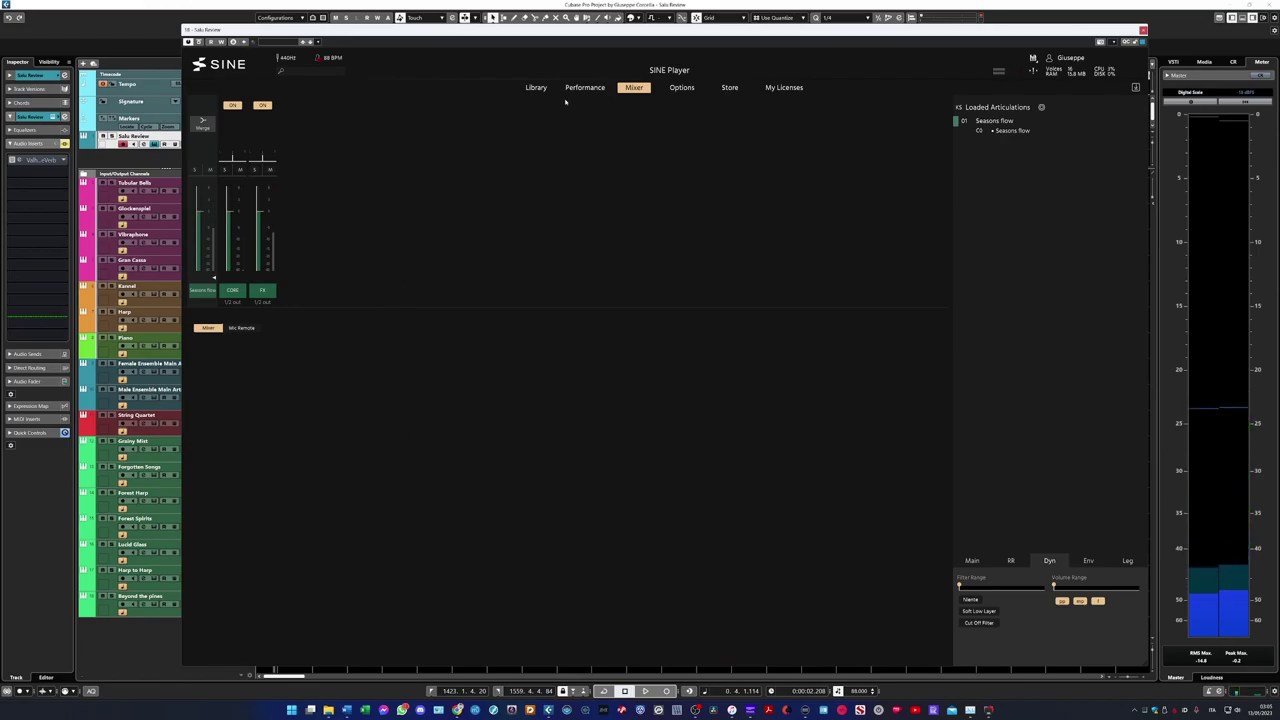
# Load Forgotten songs, Forest spirits and Arctic frisson from the Dreamstate folder in turn for audition, each replacing the loaded patch.
pyautogui.click(536, 87)
pyautogui.scroll(-1, 493, 322)
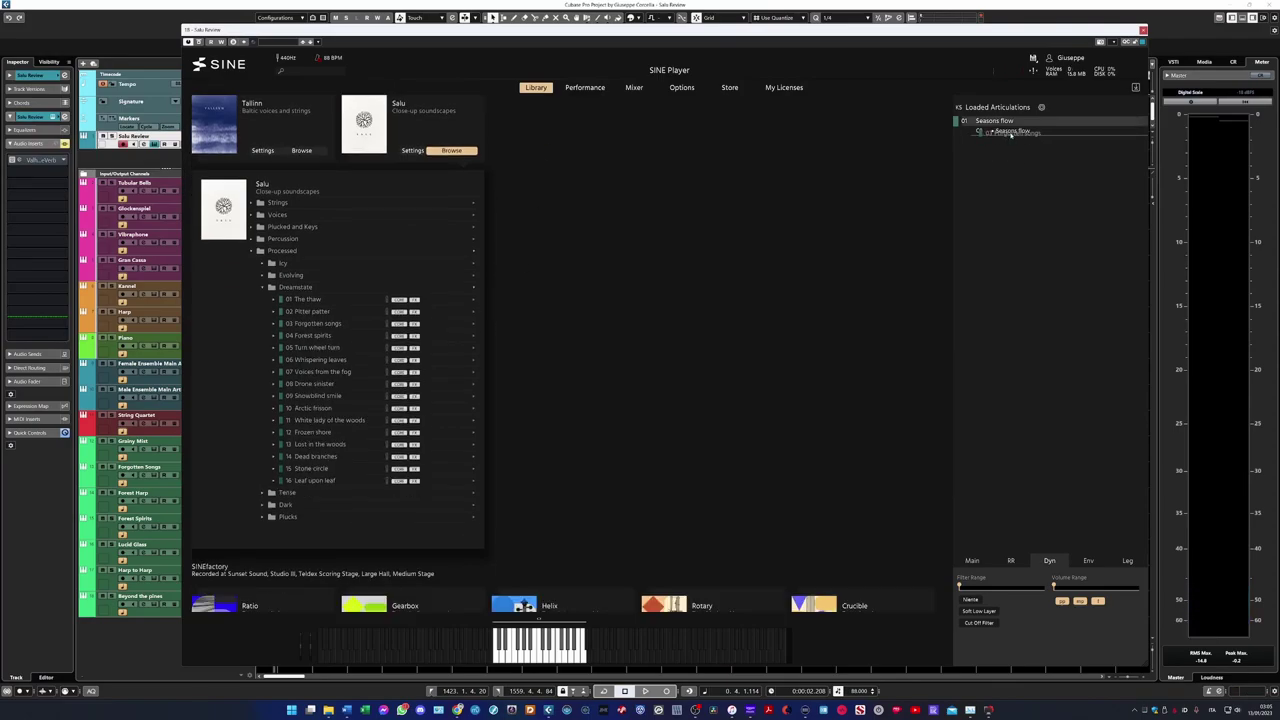
pyautogui.moveTo(1006, 134); pyautogui.dragTo(1011, 139)
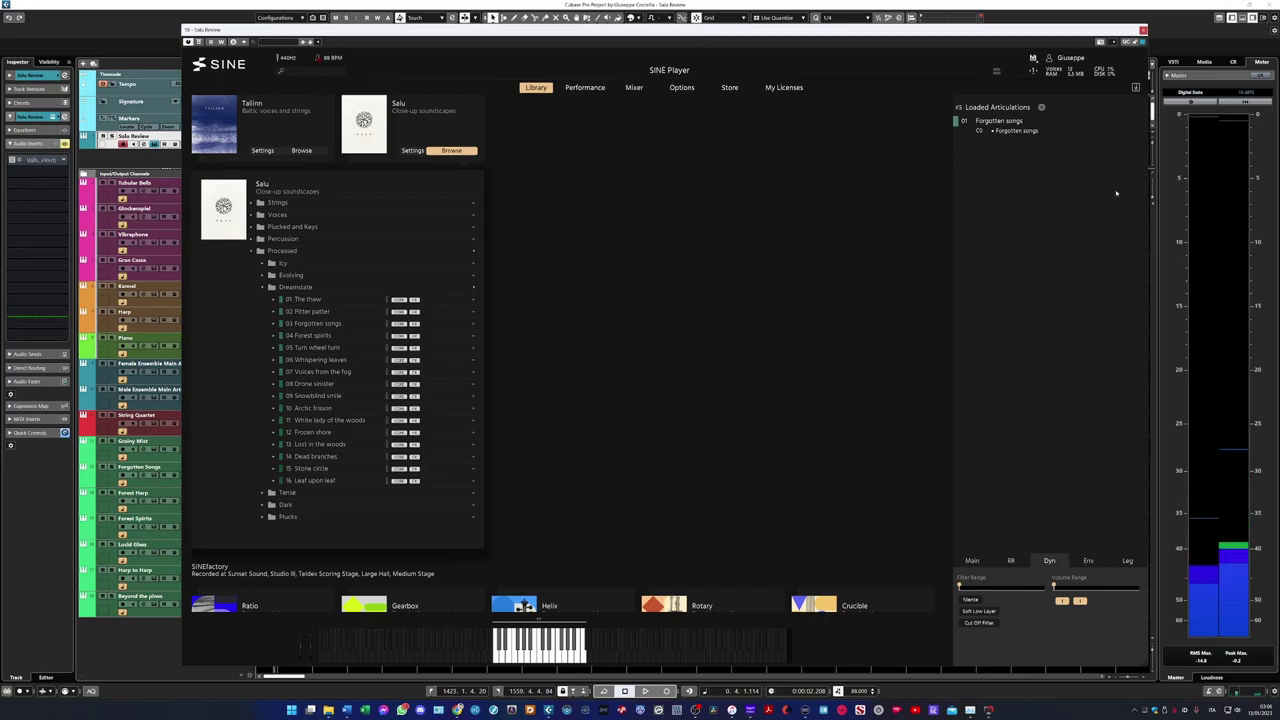
pyautogui.doubleClick(314, 338)
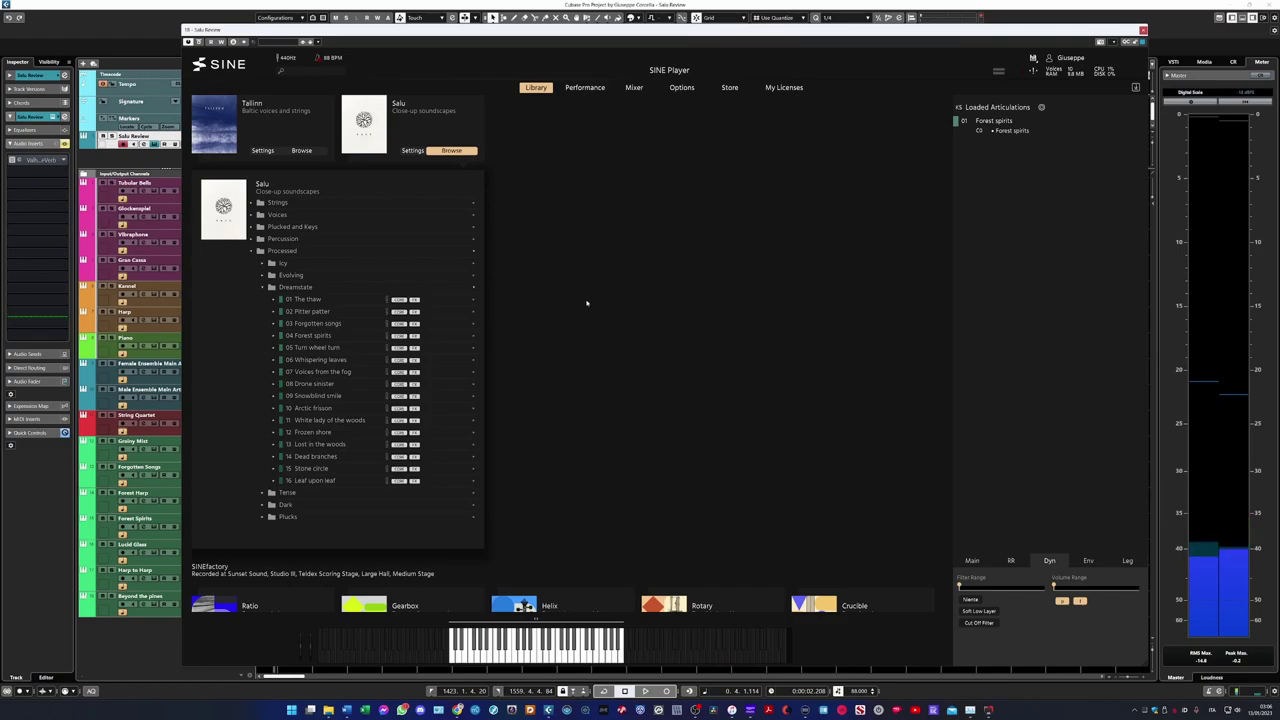
pyautogui.moveTo(318, 371); pyautogui.dragTo(1008, 134)
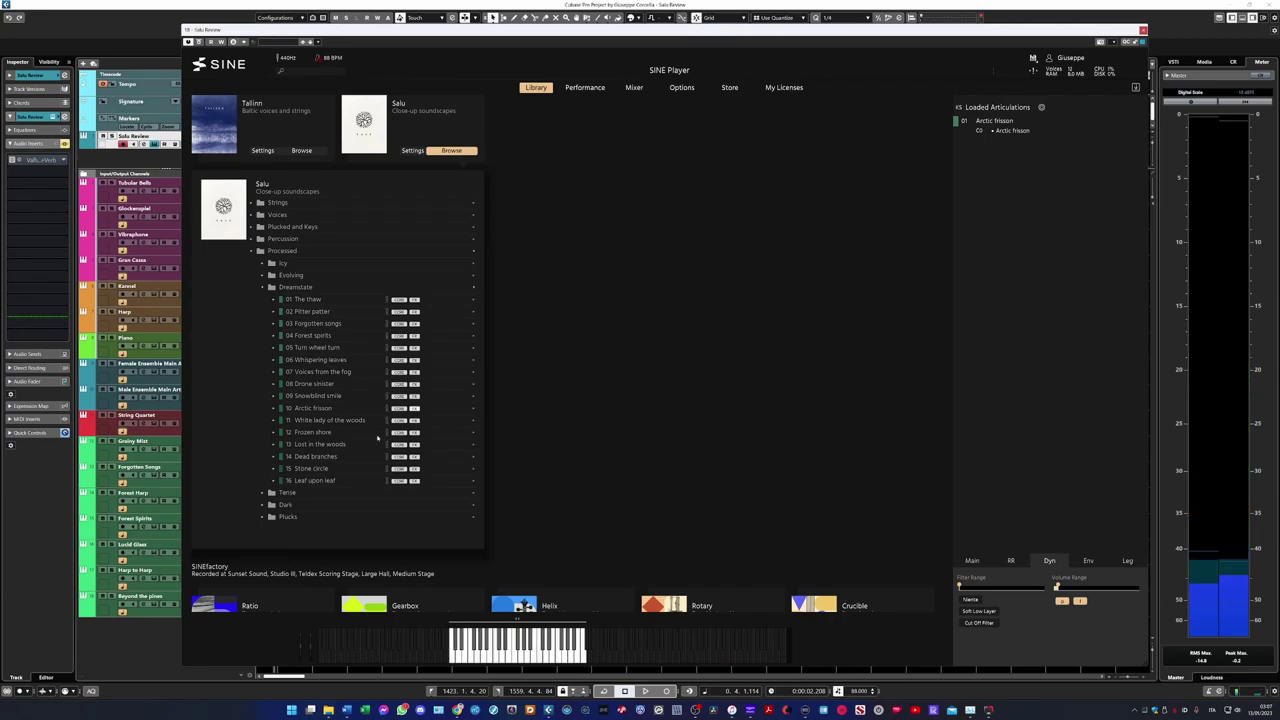
# Load Frozen shore, audition it with CORE alone and with the FX signal added, and return to the library's Dreamstate patches.
pyautogui.moveTo(1070, 244); pyautogui.dragTo(1038, 130)
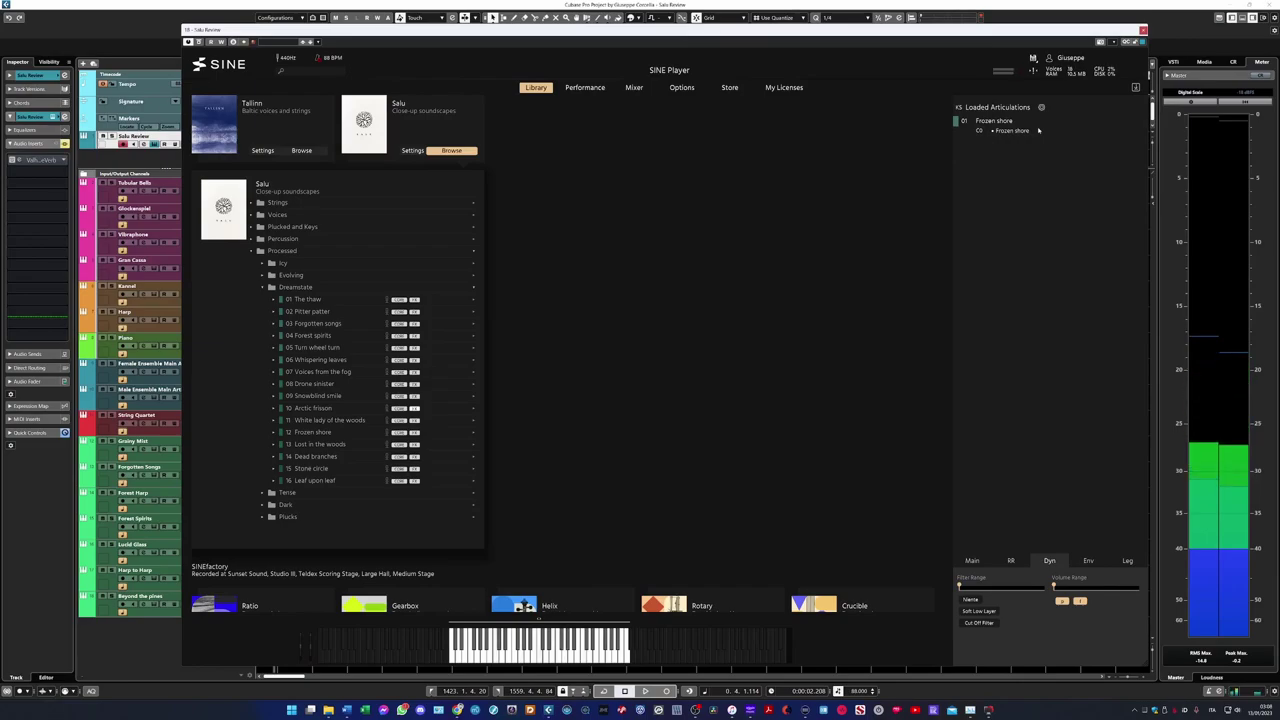
pyautogui.click(640, 88)
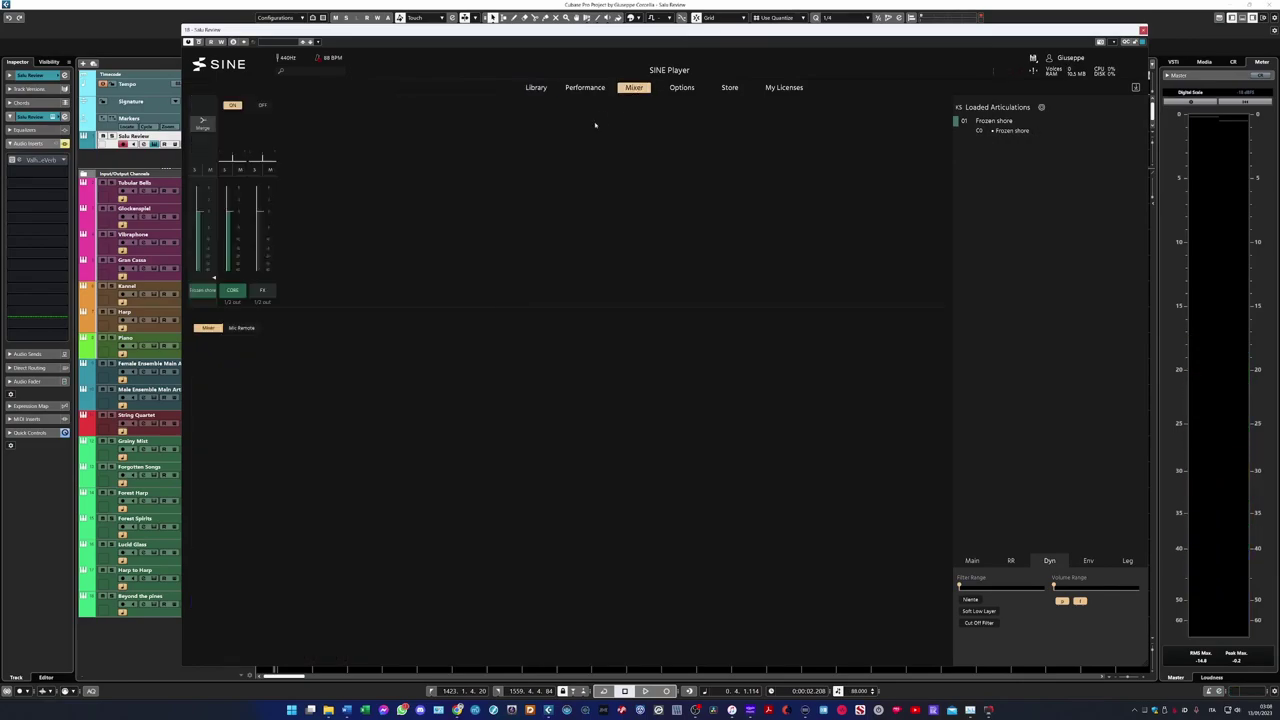
pyautogui.click(262, 291)
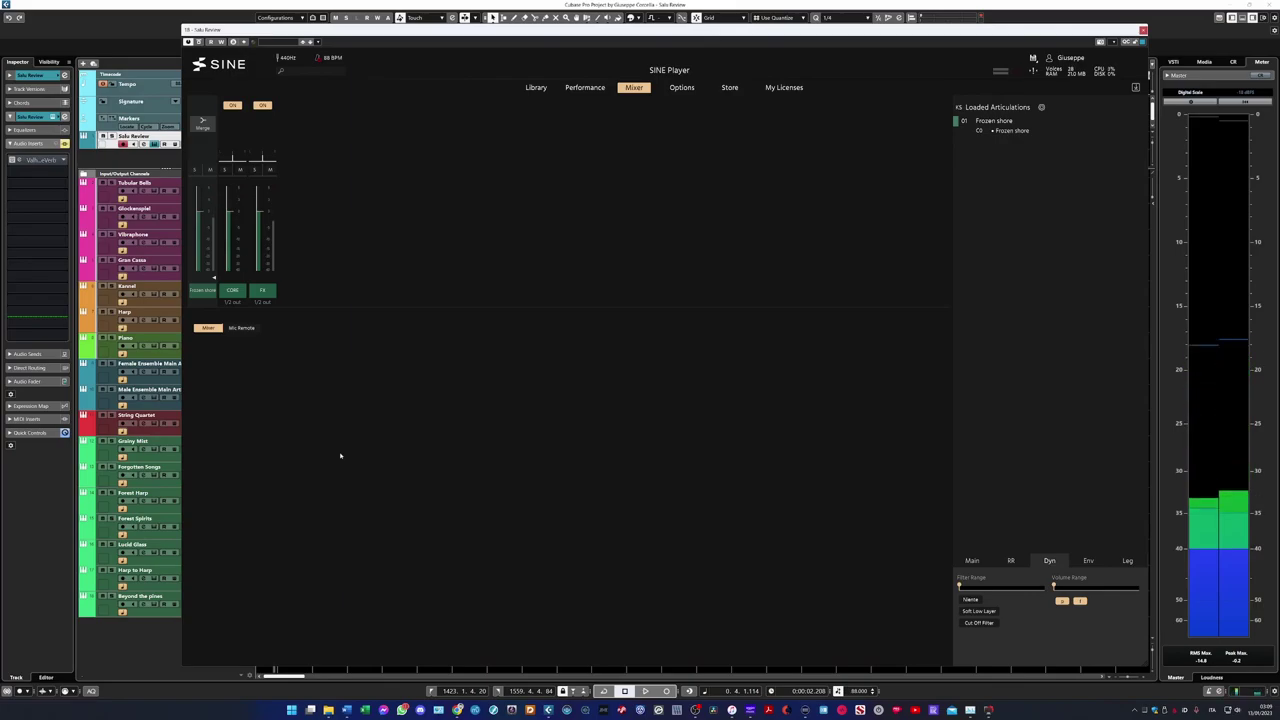
pyautogui.click(542, 89)
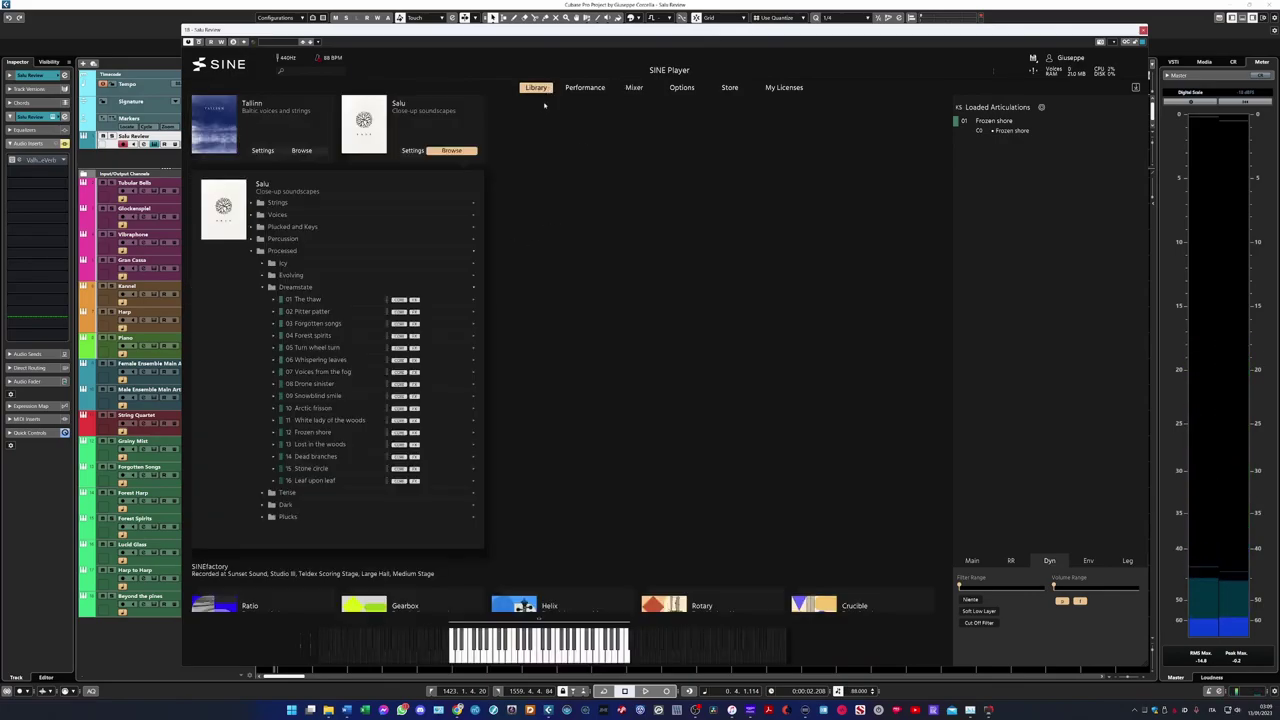
# Load Voices from the dark from the Tense folder, check its performance view, and return to the library's Tense patches.
pyautogui.click(286, 492)
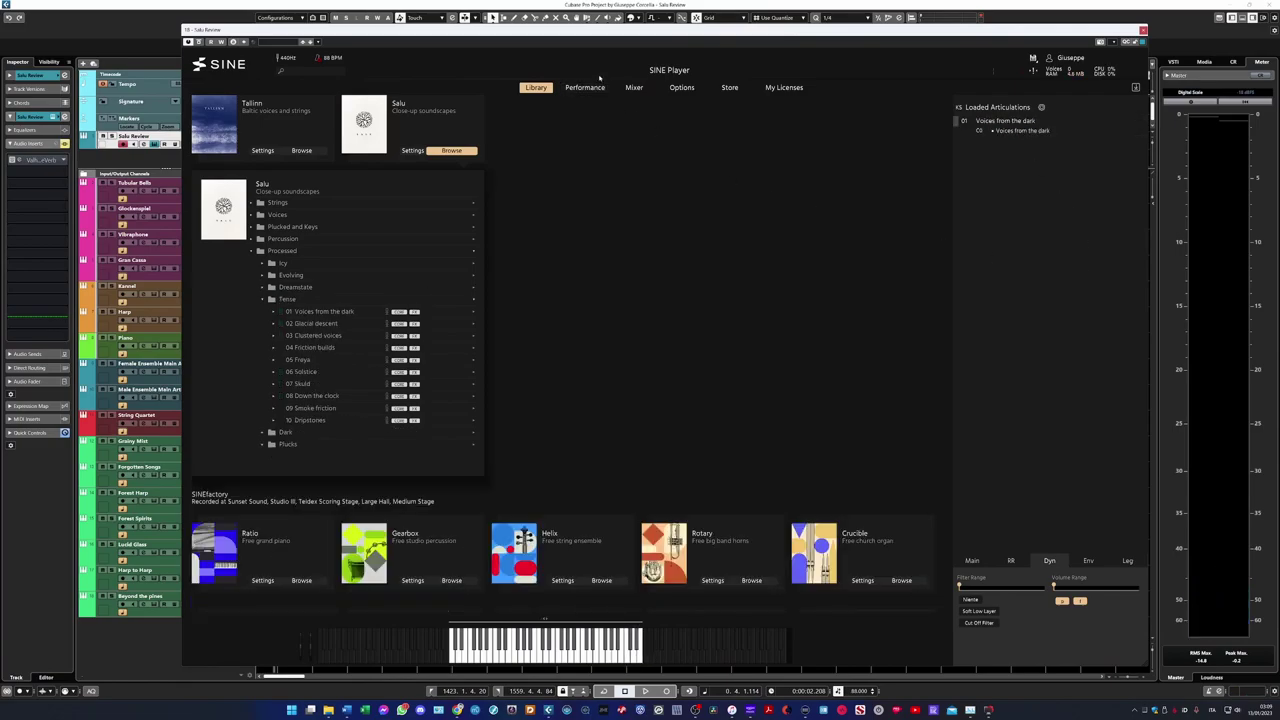
pyautogui.click(588, 87)
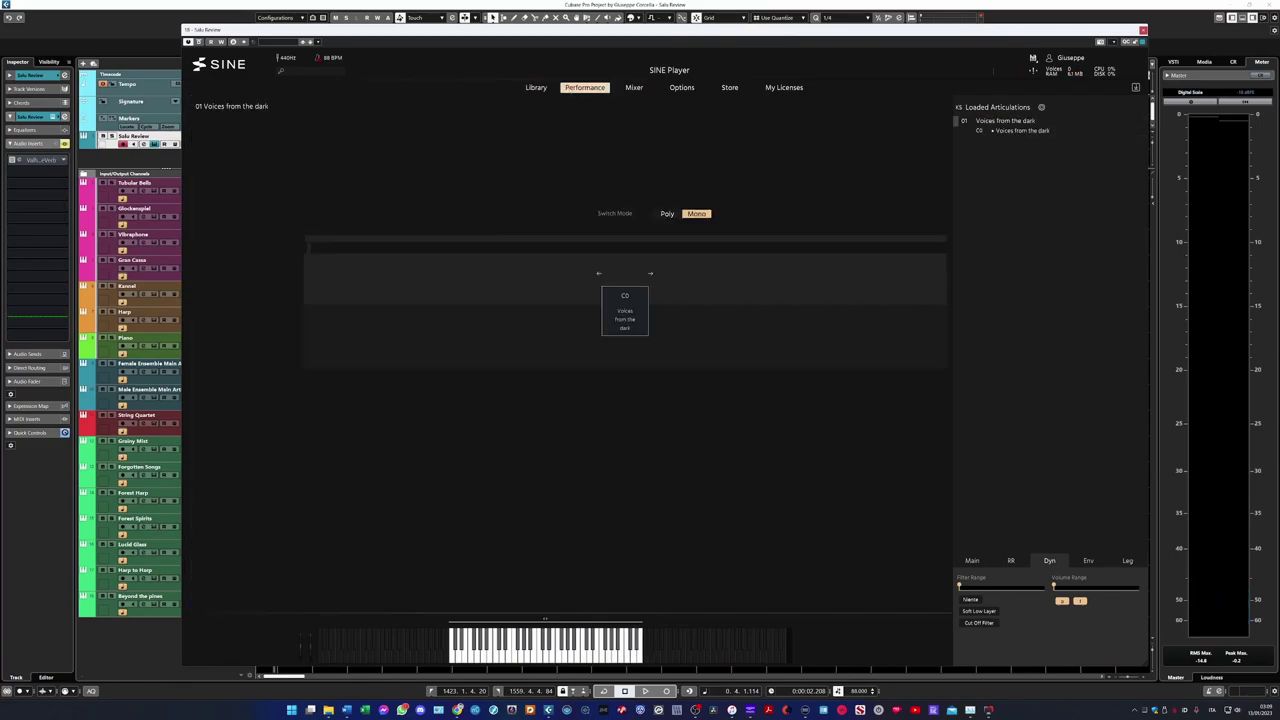
pyautogui.click(537, 88)
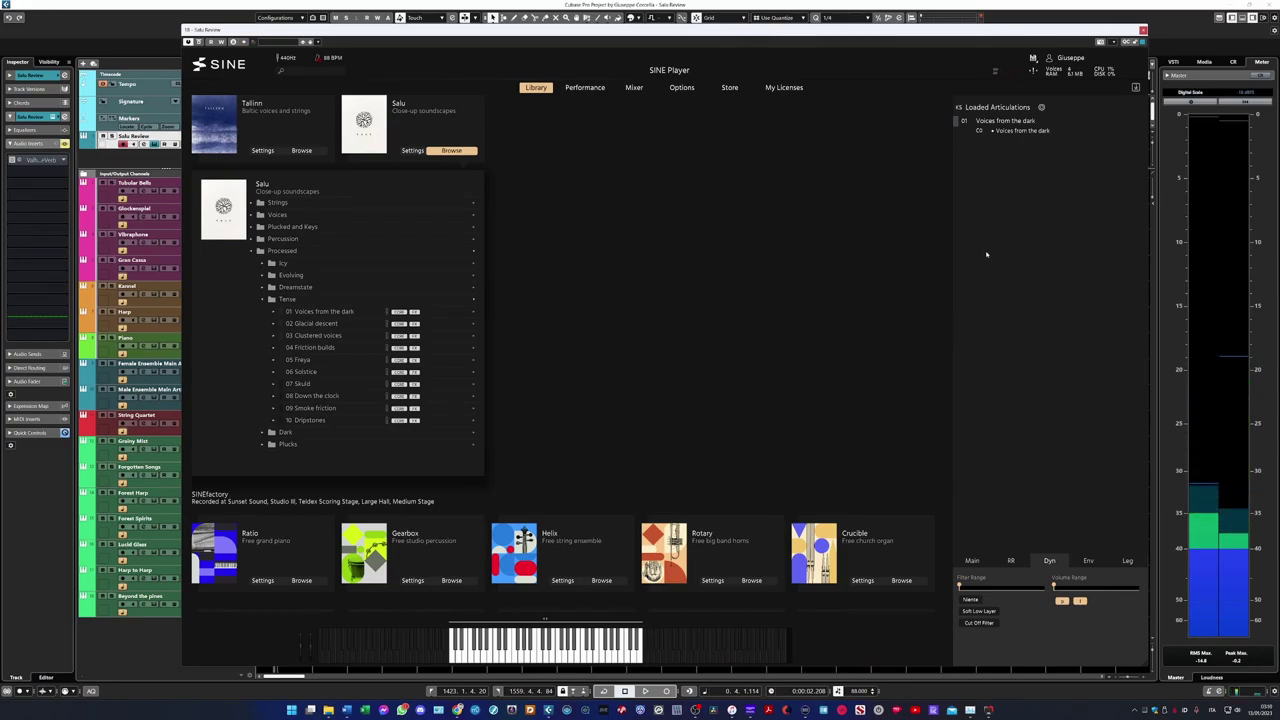
# Audition Dark and lost with FX enabled alongside CORE, followed by Fever dream and Storm damage from the Dark folder.
pyautogui.doubleClick(318, 336)
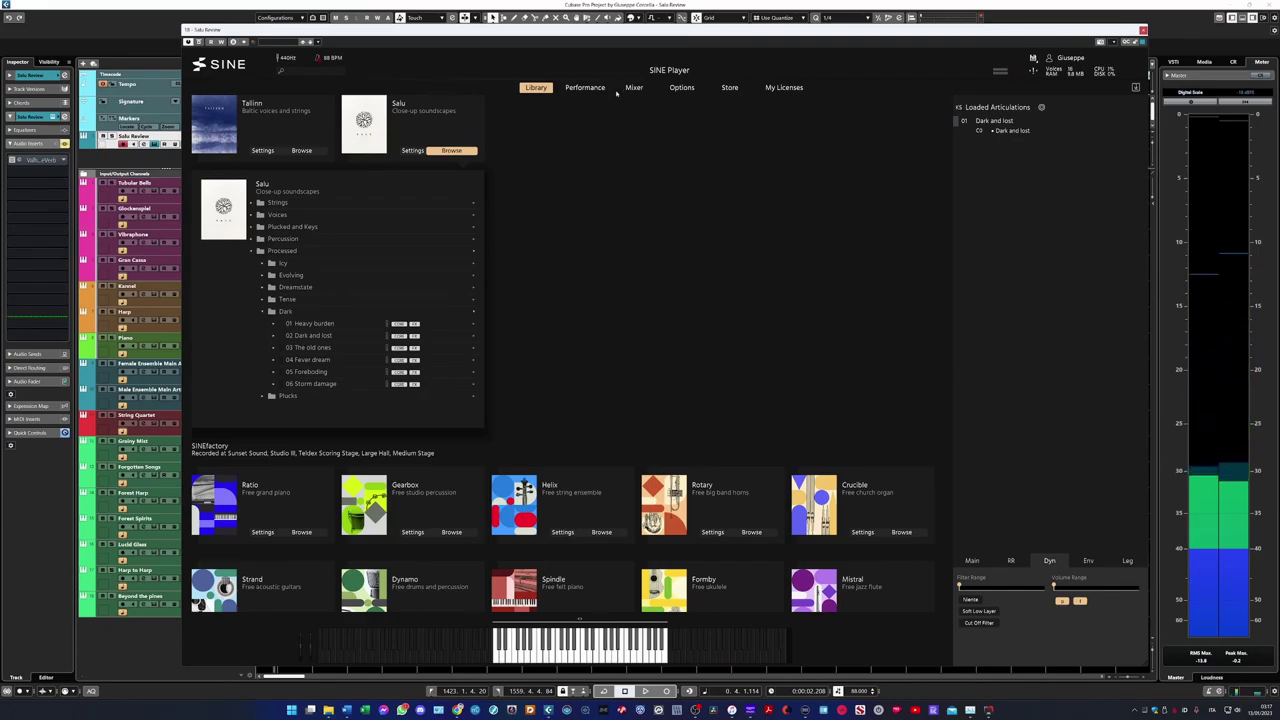
pyautogui.click(634, 87)
pyautogui.click(262, 105)
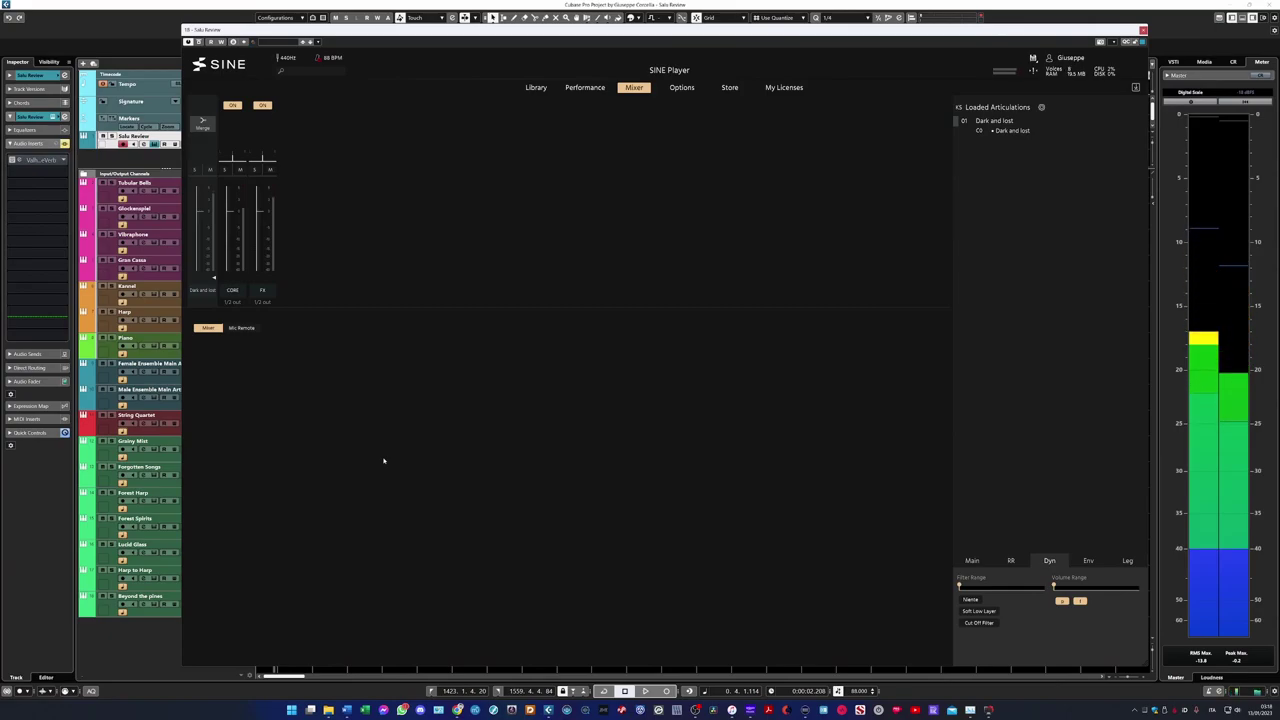
pyautogui.click(536, 87)
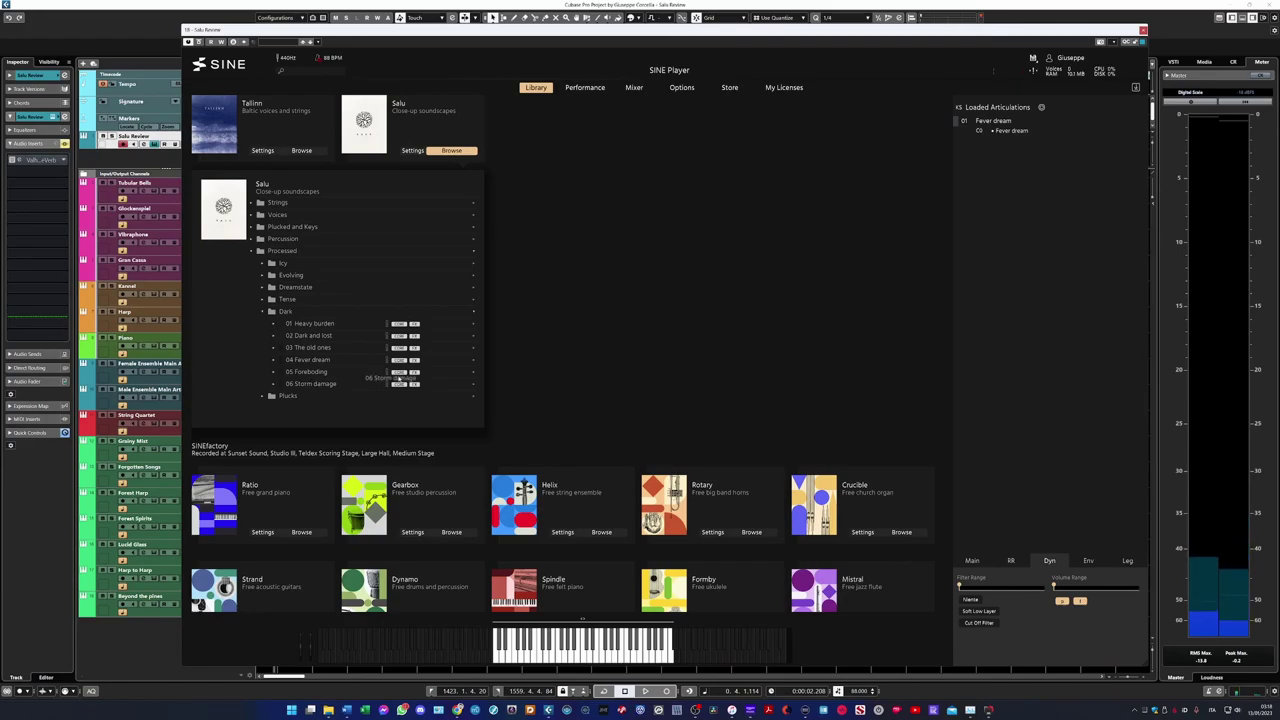
pyautogui.moveTo(392, 380); pyautogui.dragTo(1046, 242)
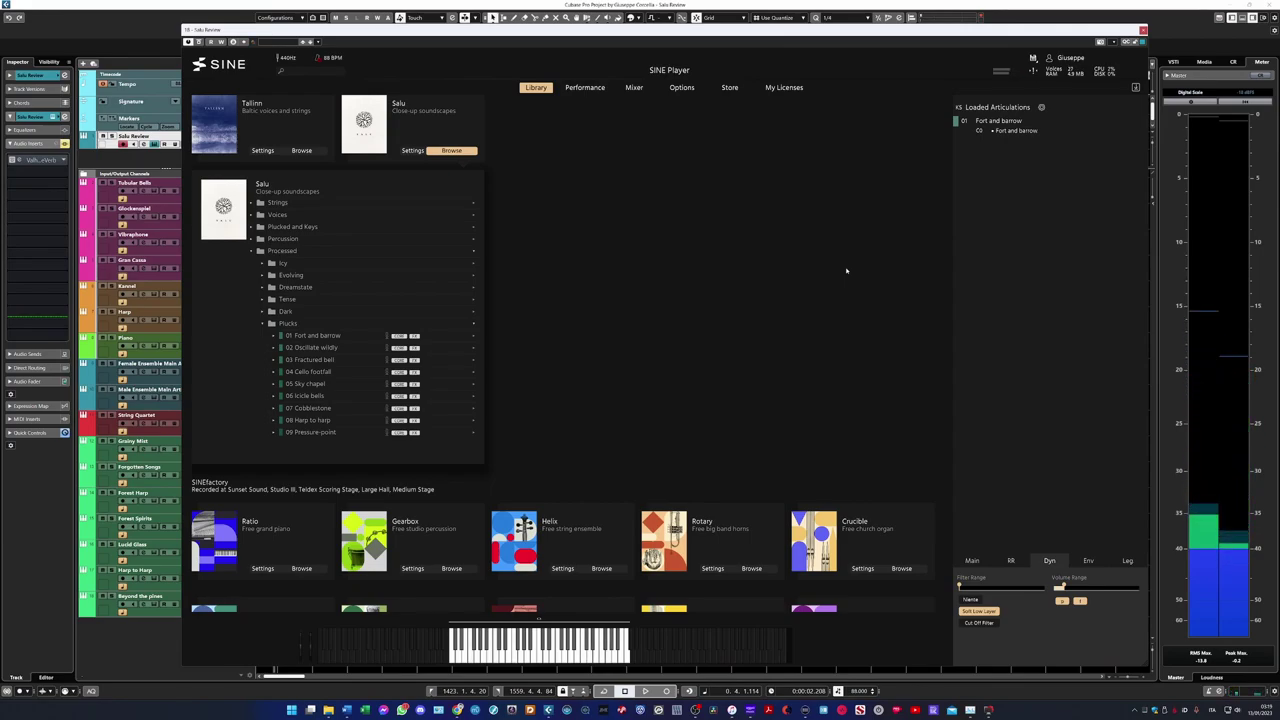
# Audition Fort and barrow, Cello footfall and Sky chapel from the Plucks folder in turn, using each patch's mixer, and return to the library.
pyautogui.click(634, 87)
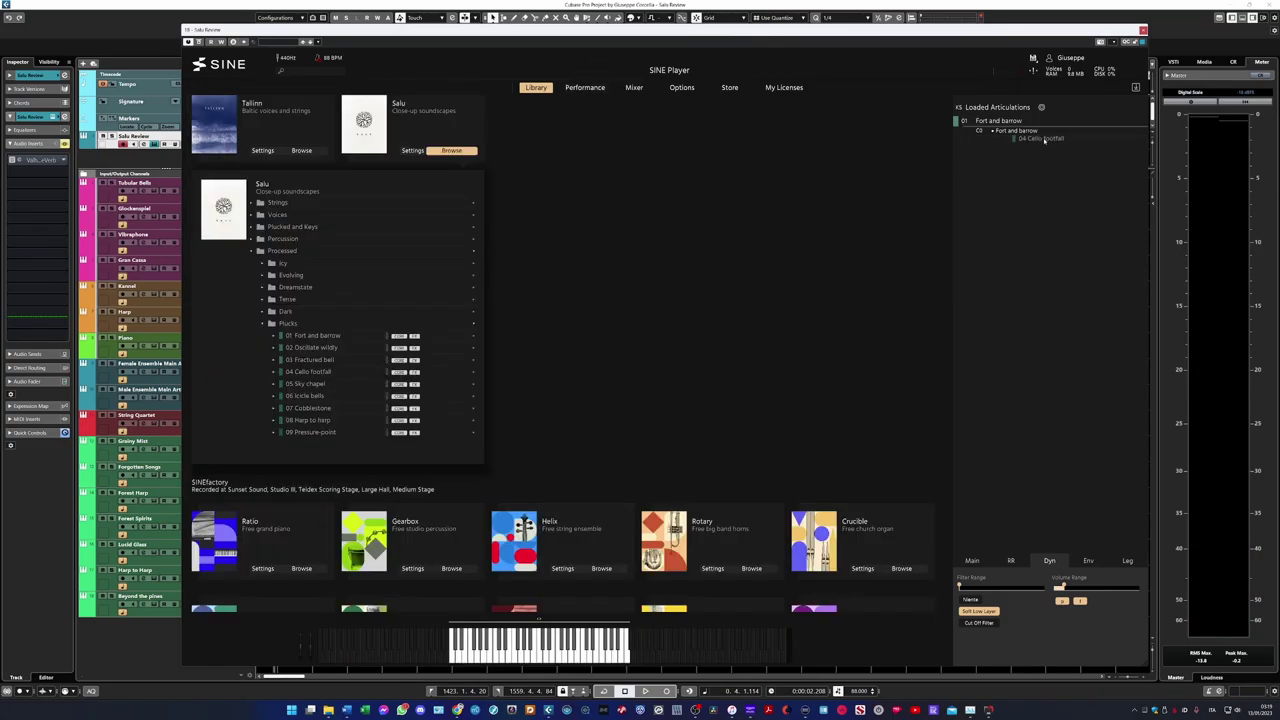
pyautogui.moveTo(1038, 141); pyautogui.dragTo(1041, 135)
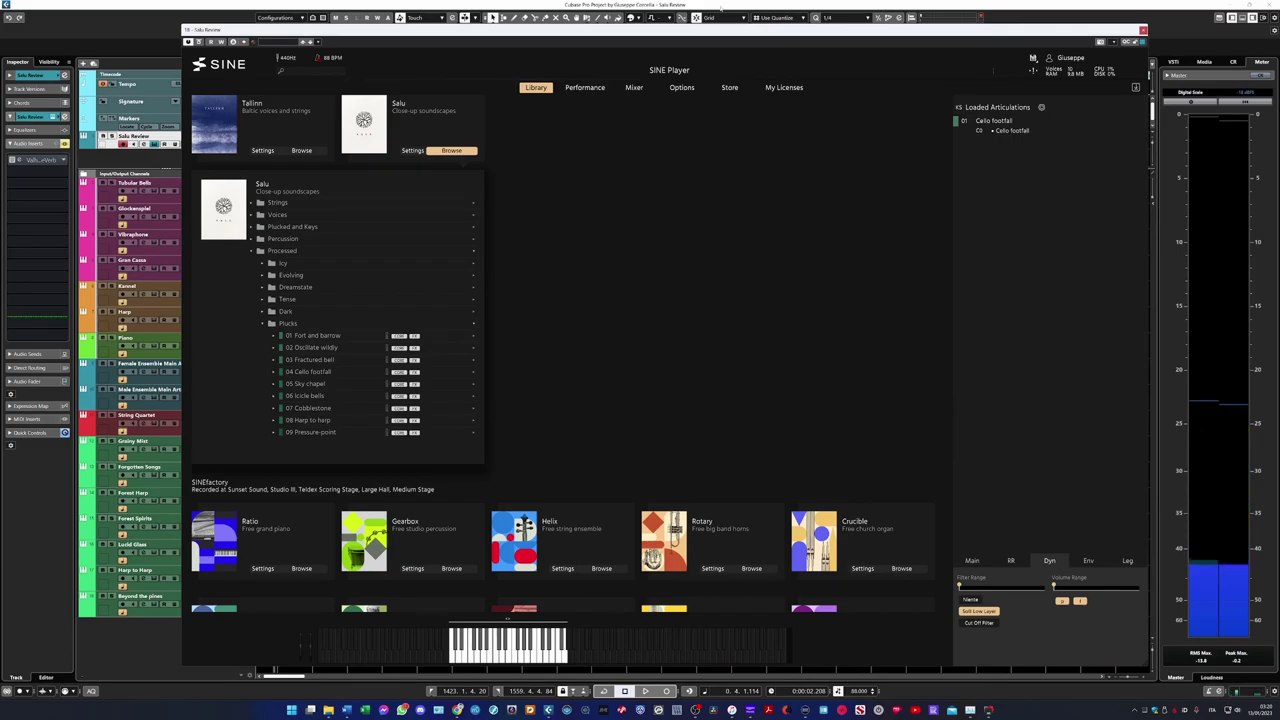
pyautogui.click(634, 87)
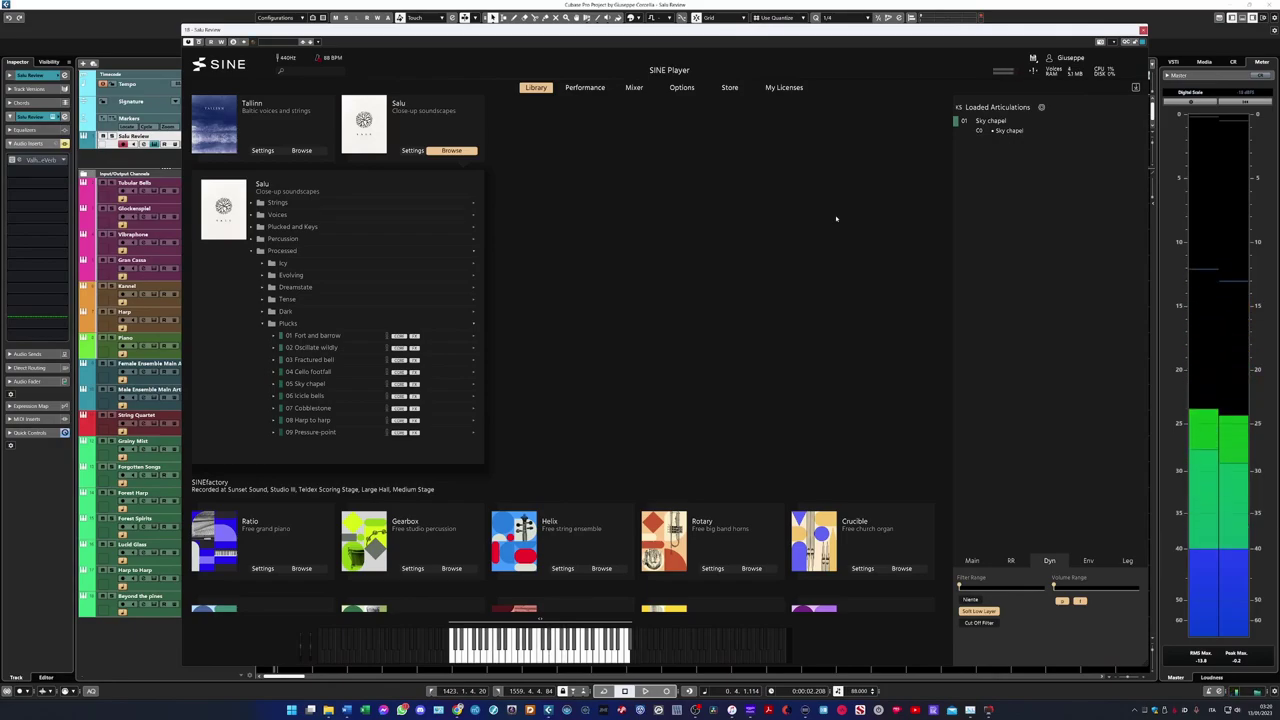
pyautogui.click(635, 88)
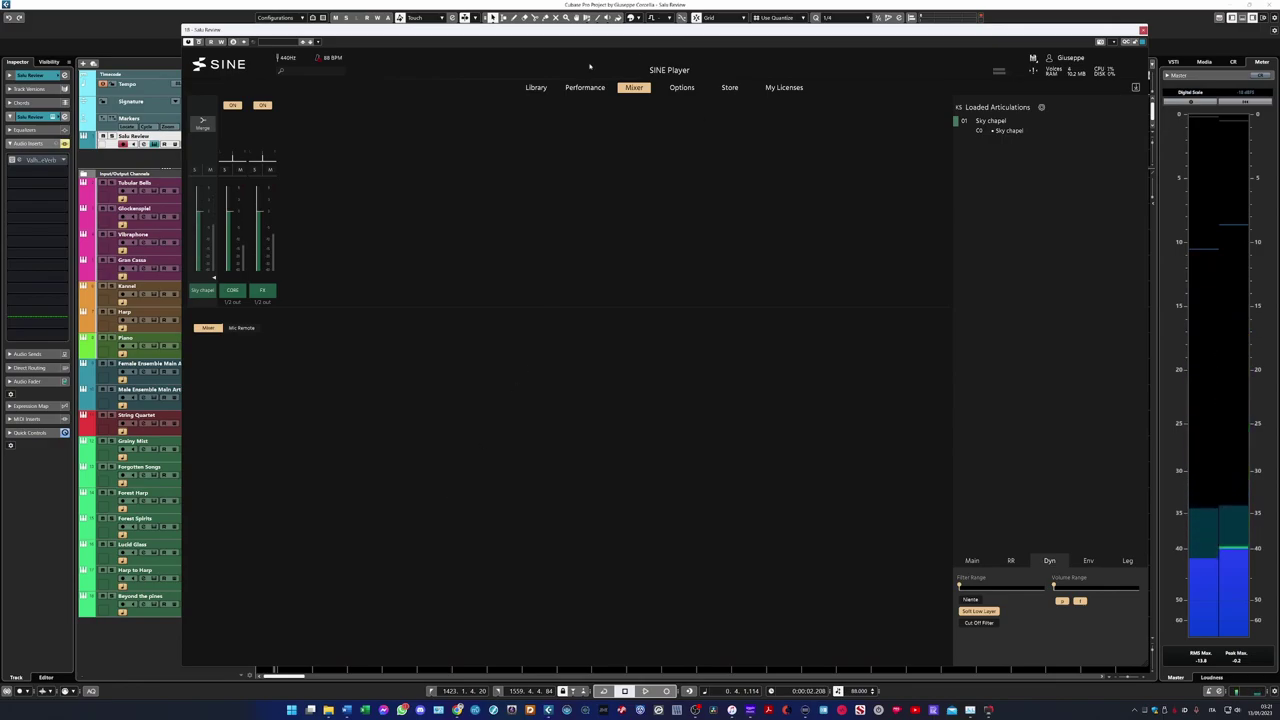
pyautogui.click(536, 87)
# Load Icicle bells, Harp to harp and Pressure-point in turn for audition, and open the mixer for Pressure-point.
pyautogui.moveTo(1017, 134); pyautogui.dragTo(1016, 136)
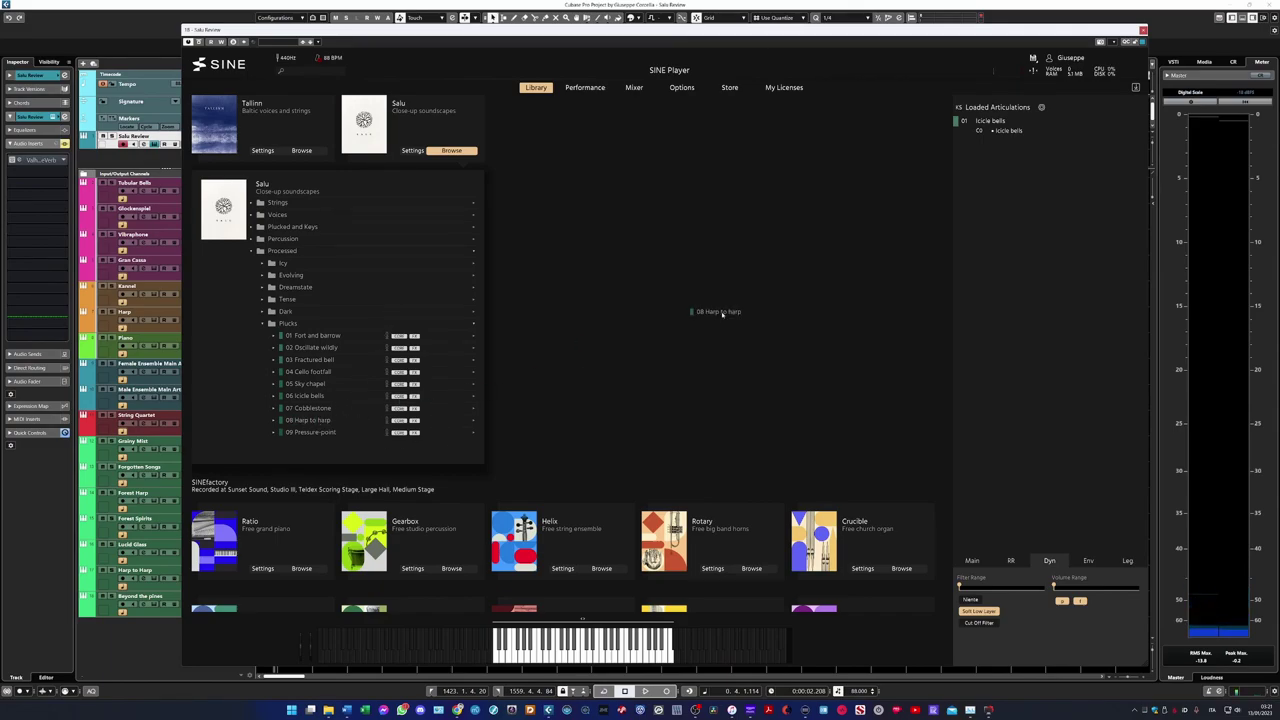
pyautogui.moveTo(996, 158); pyautogui.dragTo(995, 160)
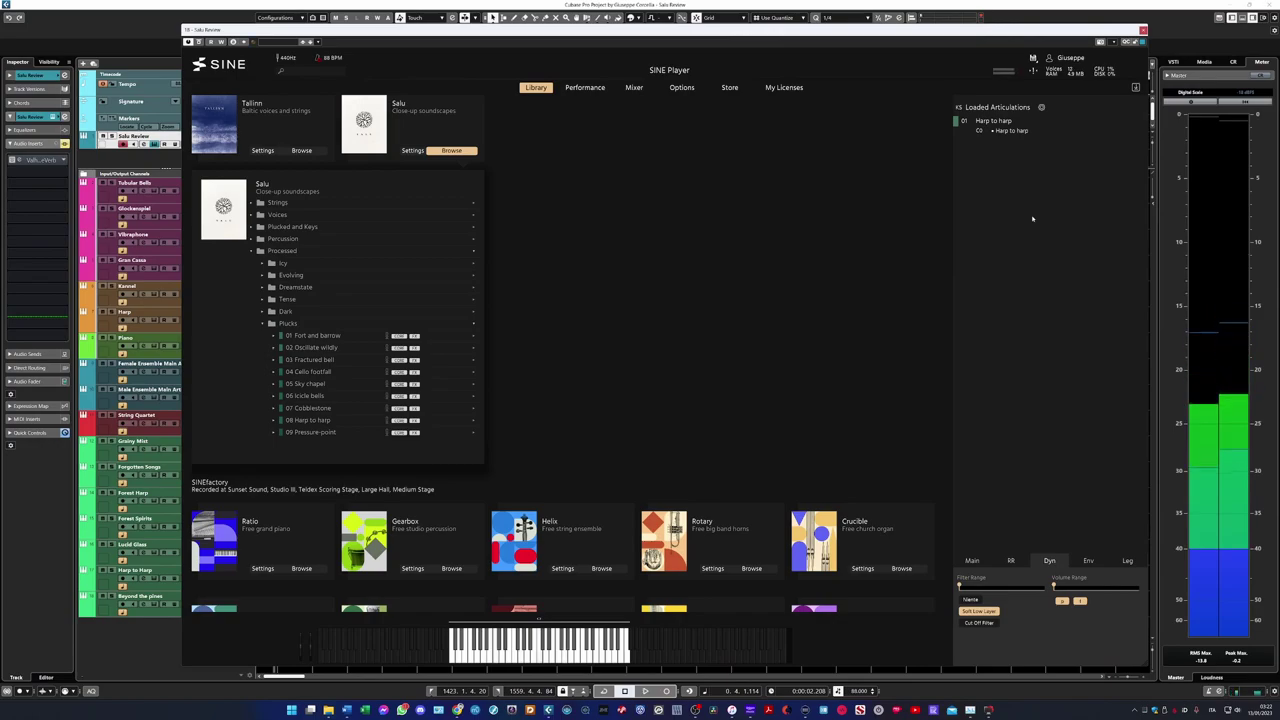
pyautogui.moveTo(276, 437); pyautogui.dragTo(997, 134)
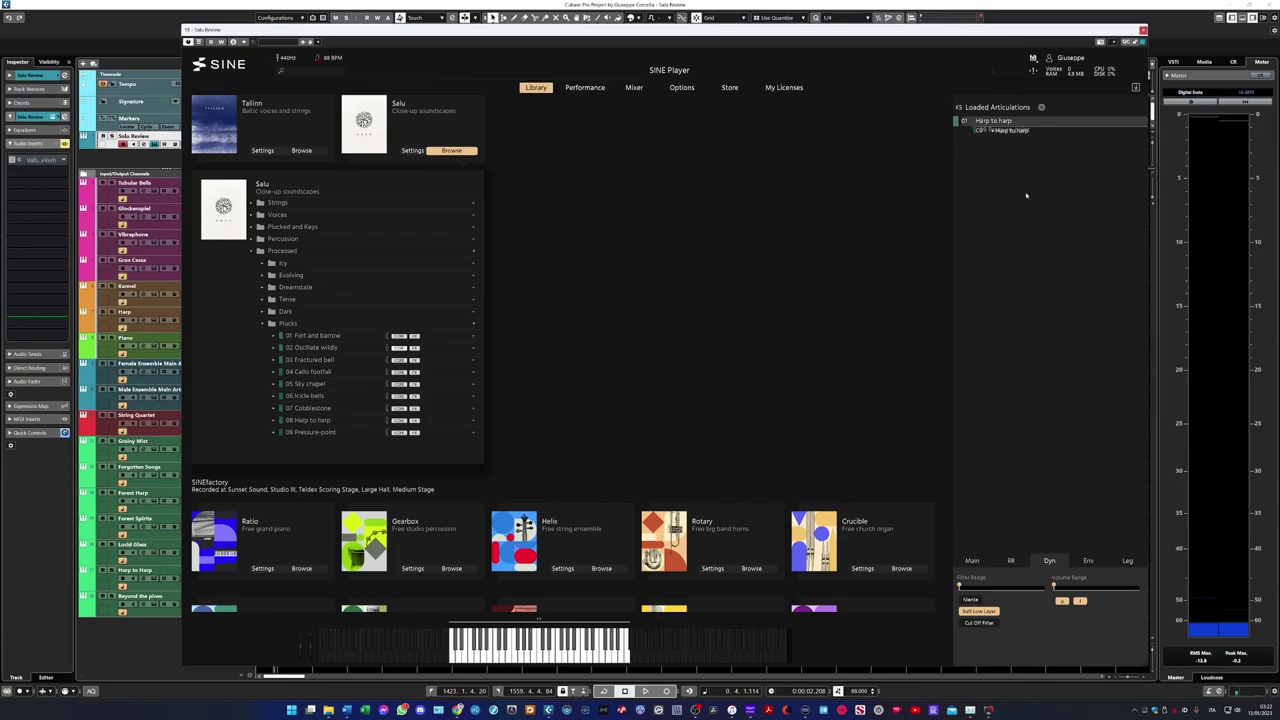
pyautogui.moveTo(1026, 195); pyautogui.dragTo(1027, 195)
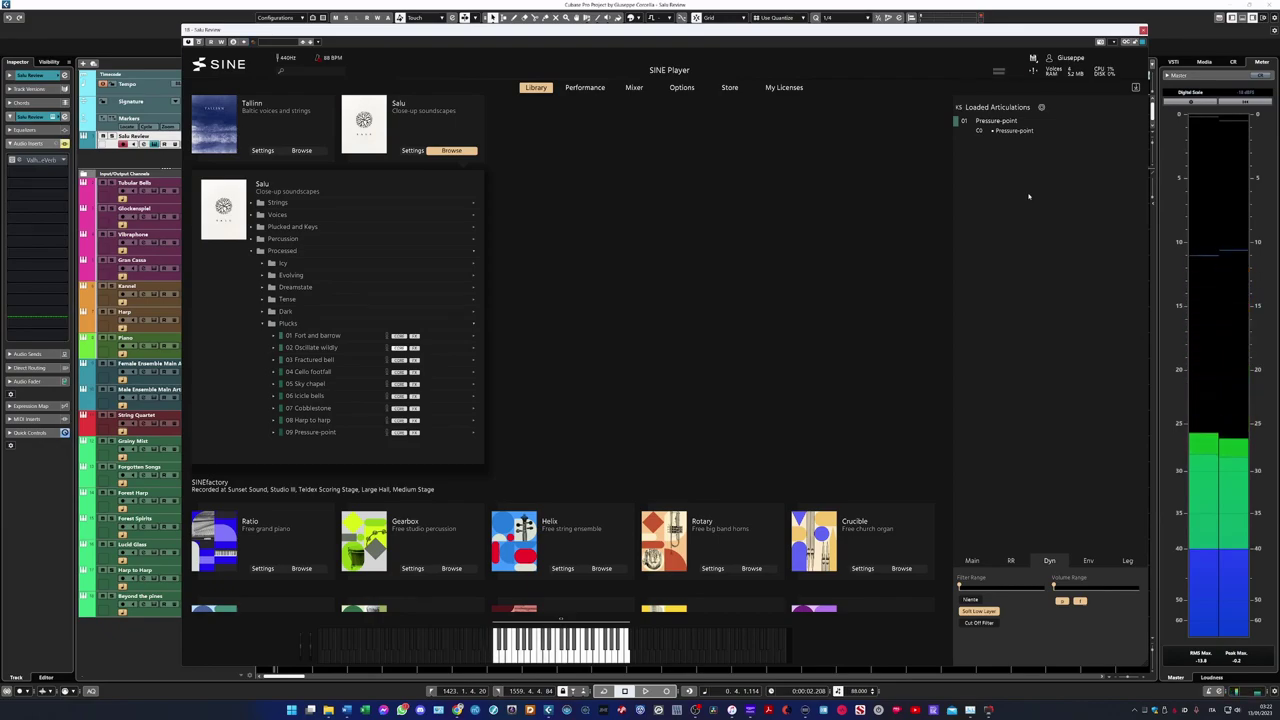
pyautogui.click(634, 87)
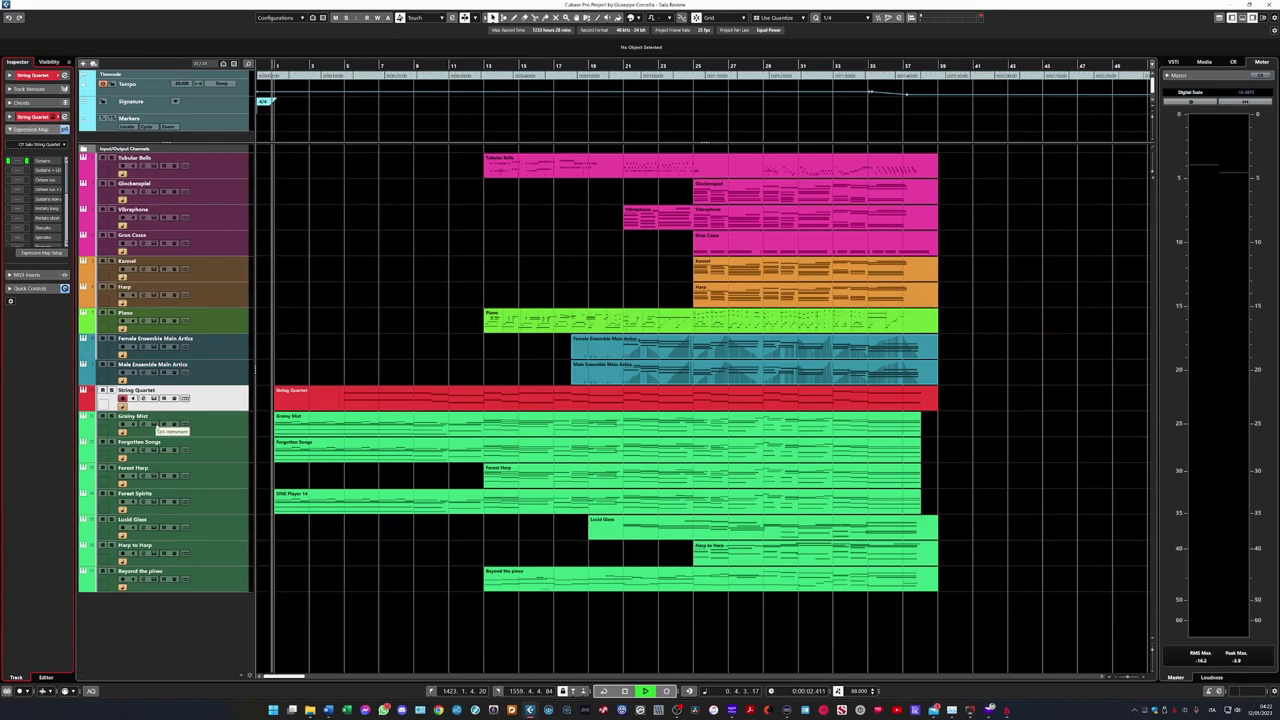
# Show the Grainy Mist track's SINE Player instrument and its CORE and FX mixer channels during playback, and close it.
pyautogui.click(155, 424)
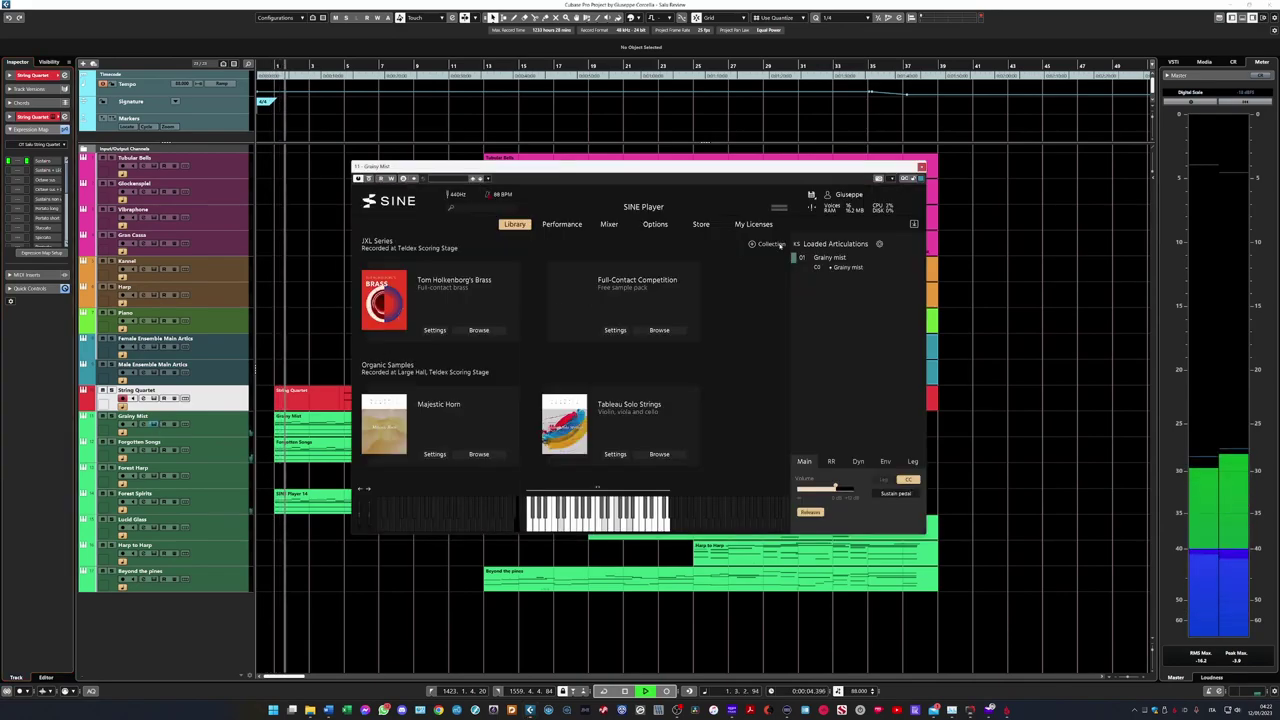
pyautogui.moveTo(728, 164); pyautogui.dragTo(840, 152)
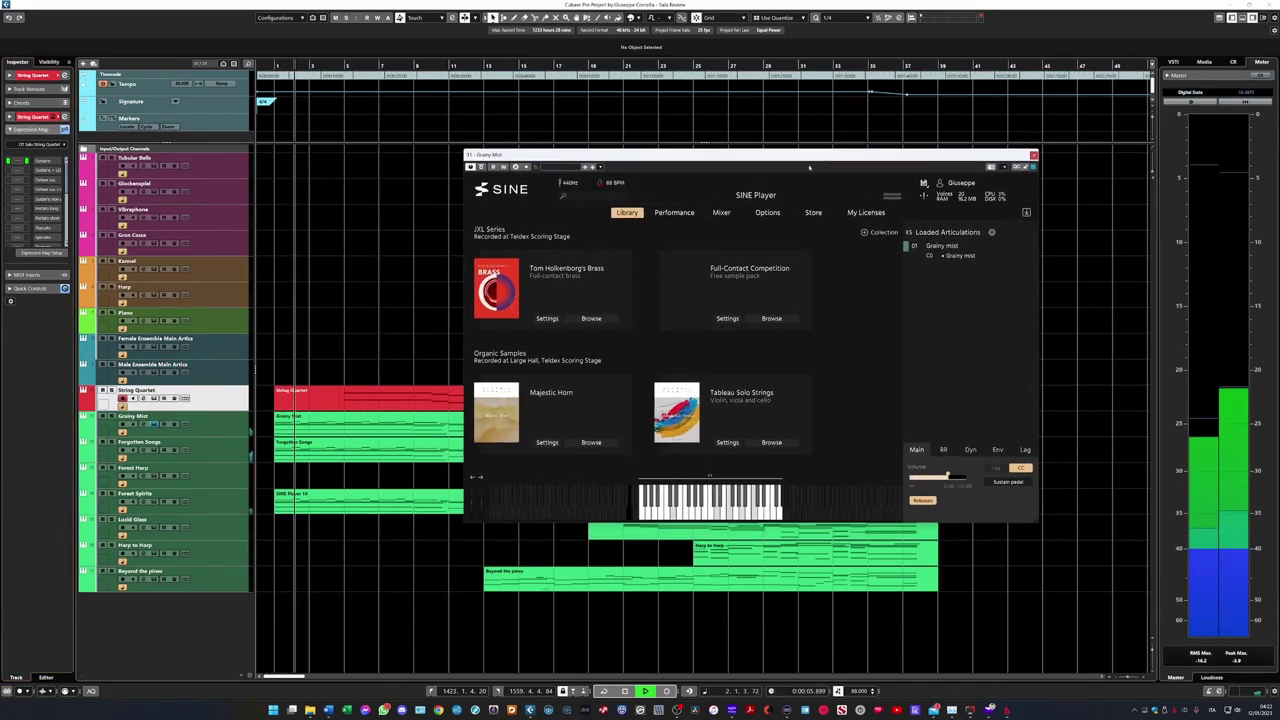
pyautogui.click(722, 213)
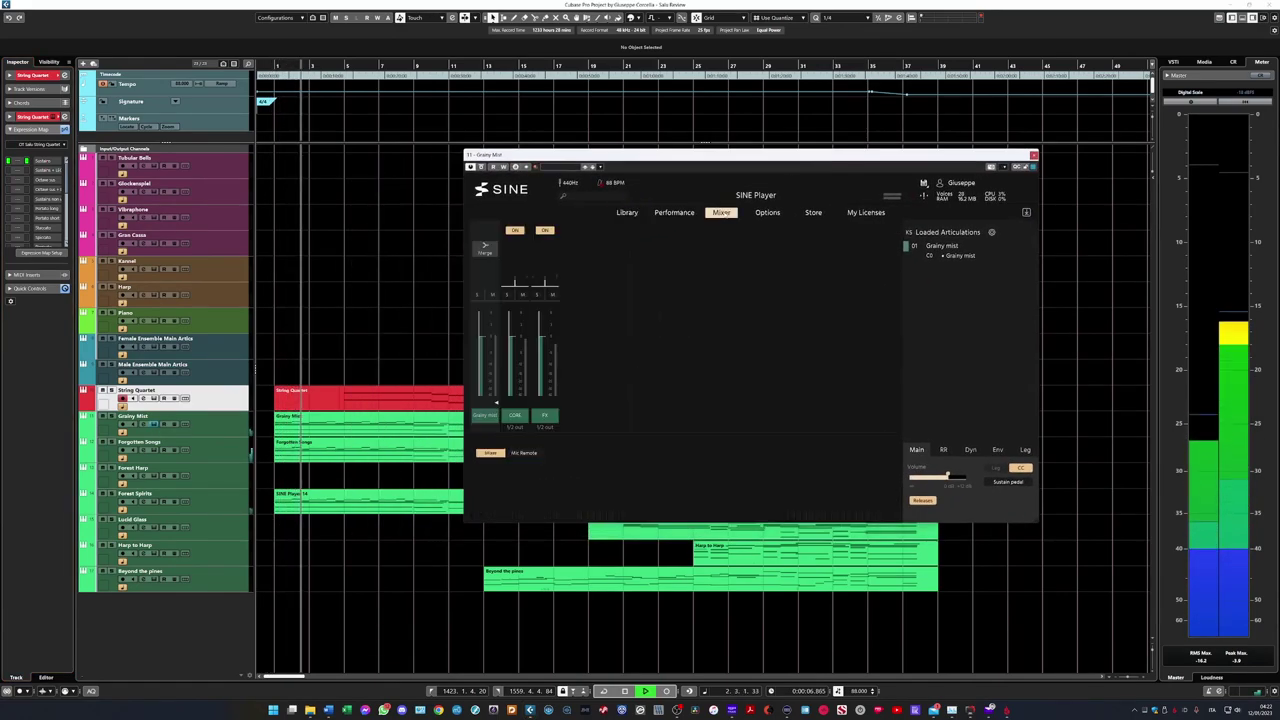
pyautogui.click(640, 213)
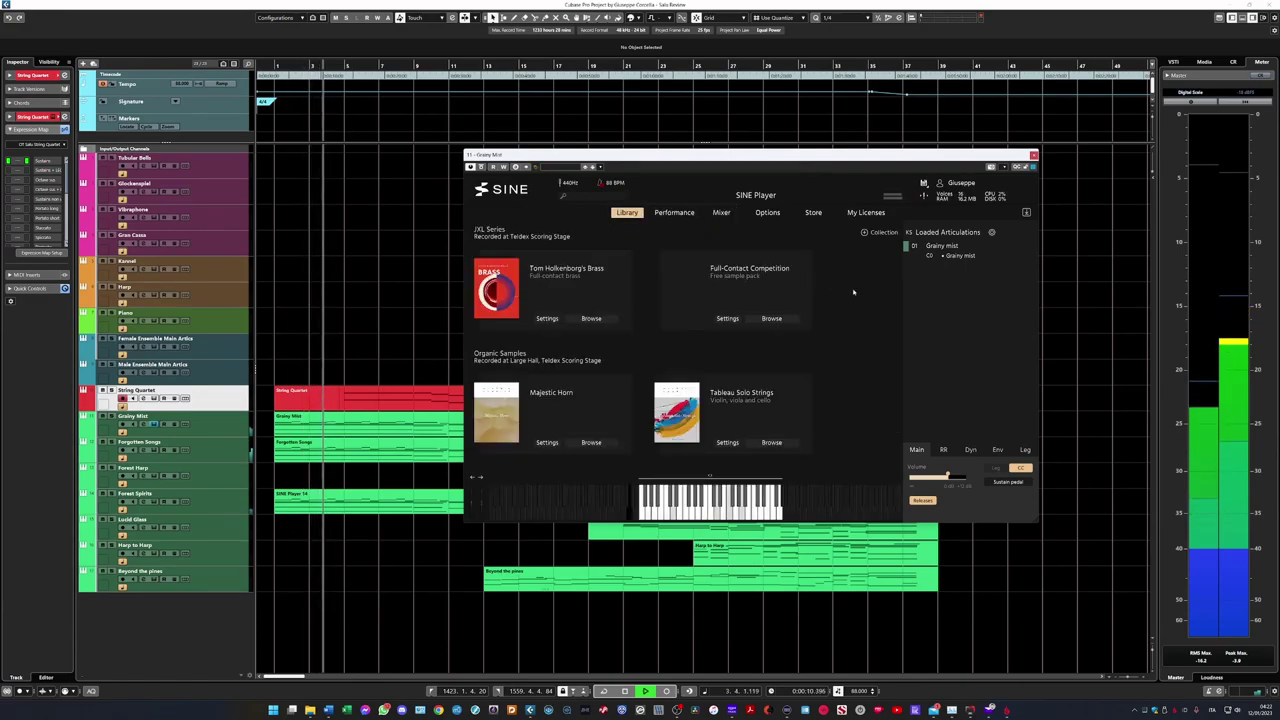
pyautogui.click(1034, 155)
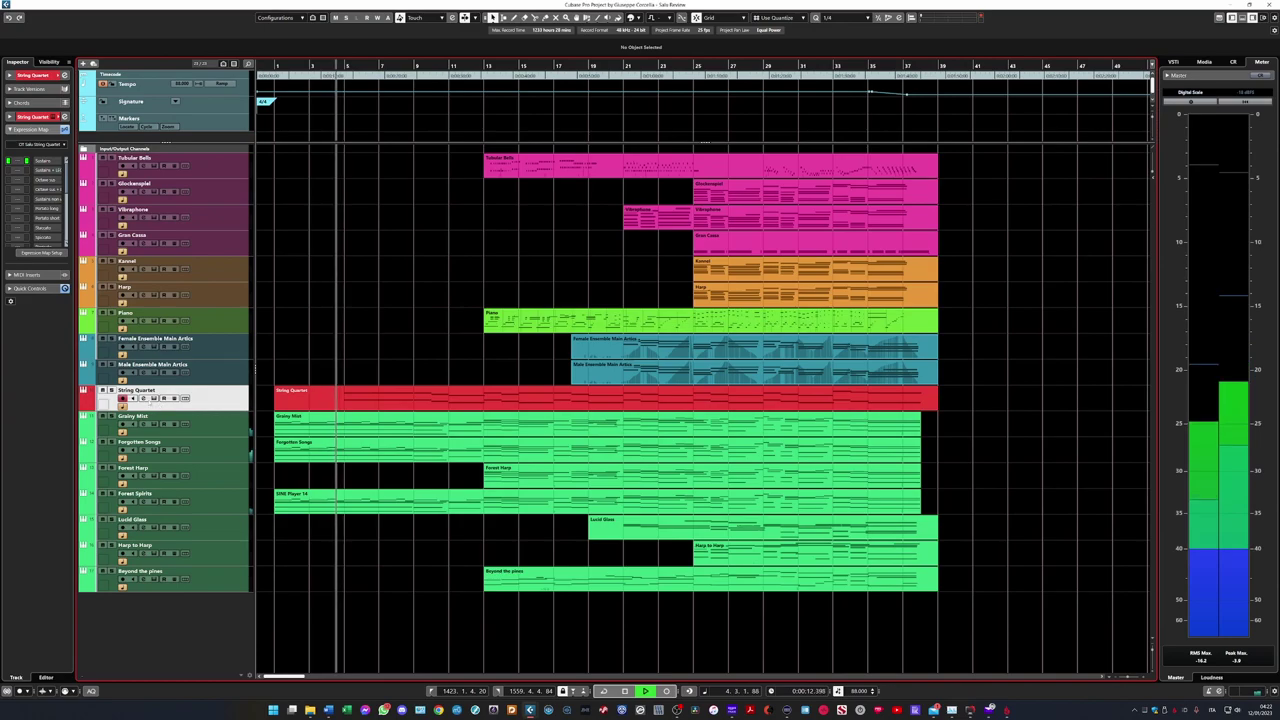
# Examine the String Quartet track's loaded articulations and microphone mixer during playback, and close its instrument window.
pyautogui.click(155, 397)
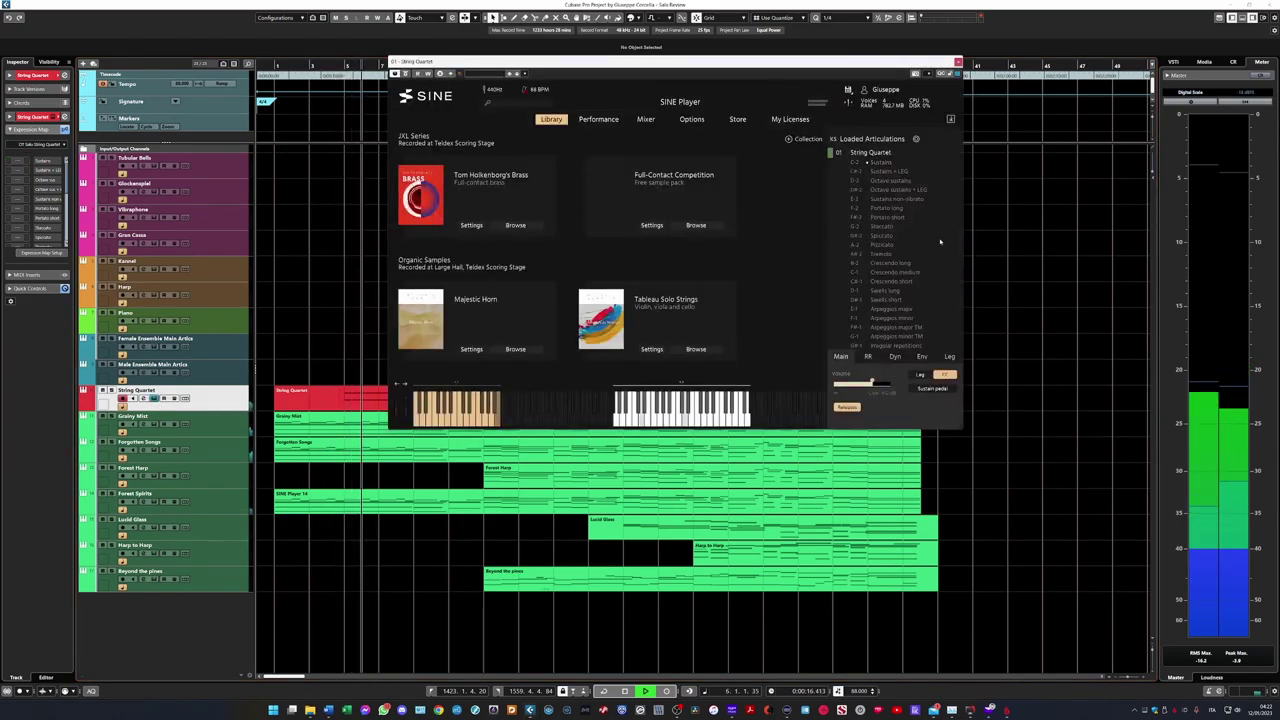
pyautogui.scroll(-2, 900, 255)
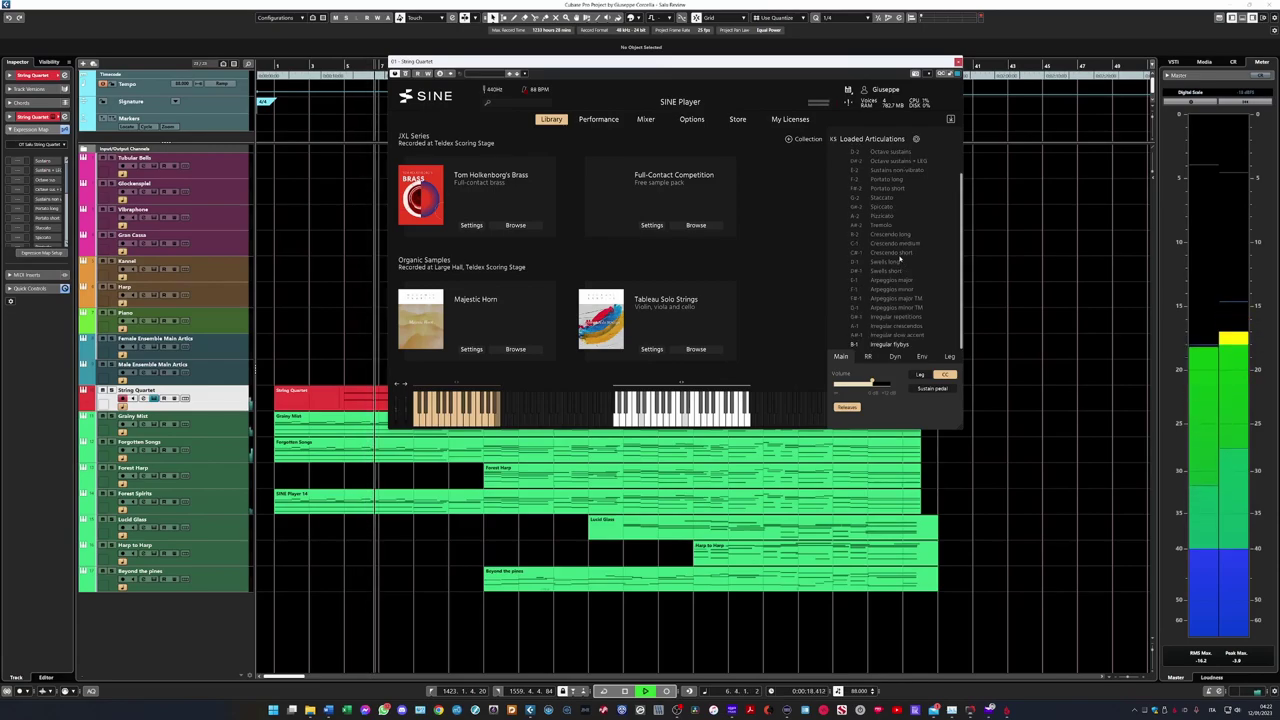
pyautogui.click(646, 119)
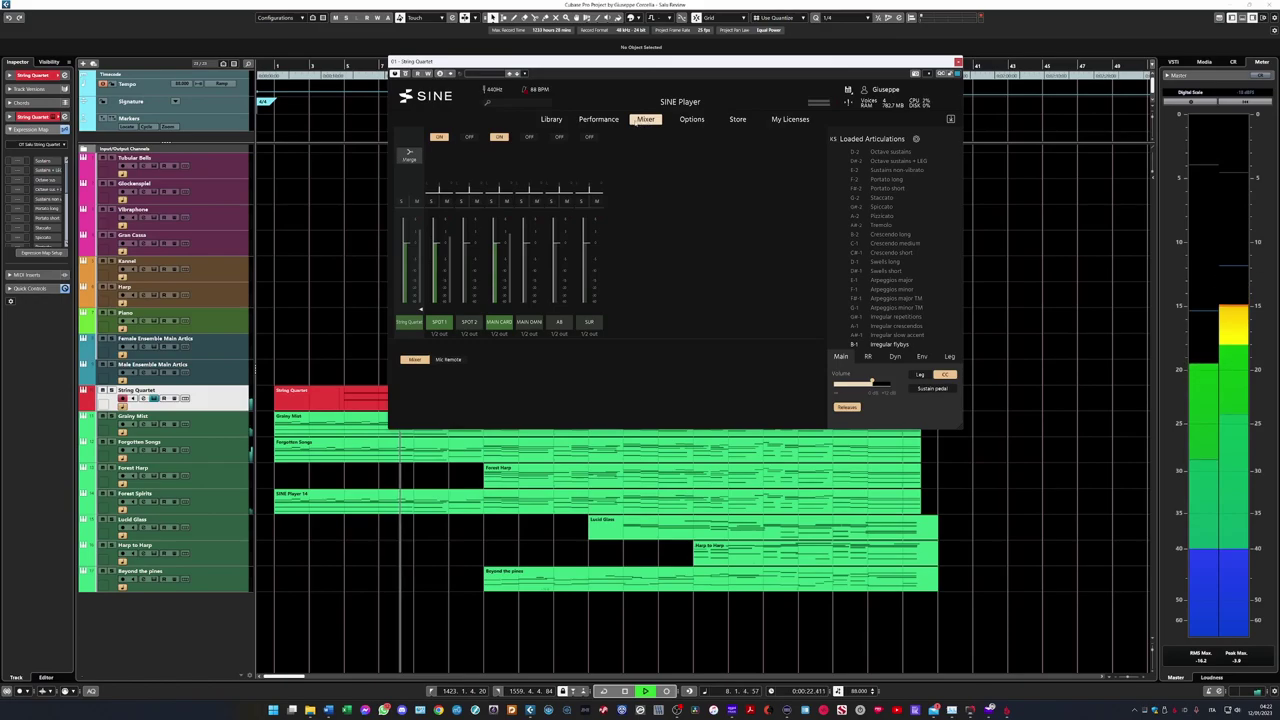
pyautogui.click(551, 119)
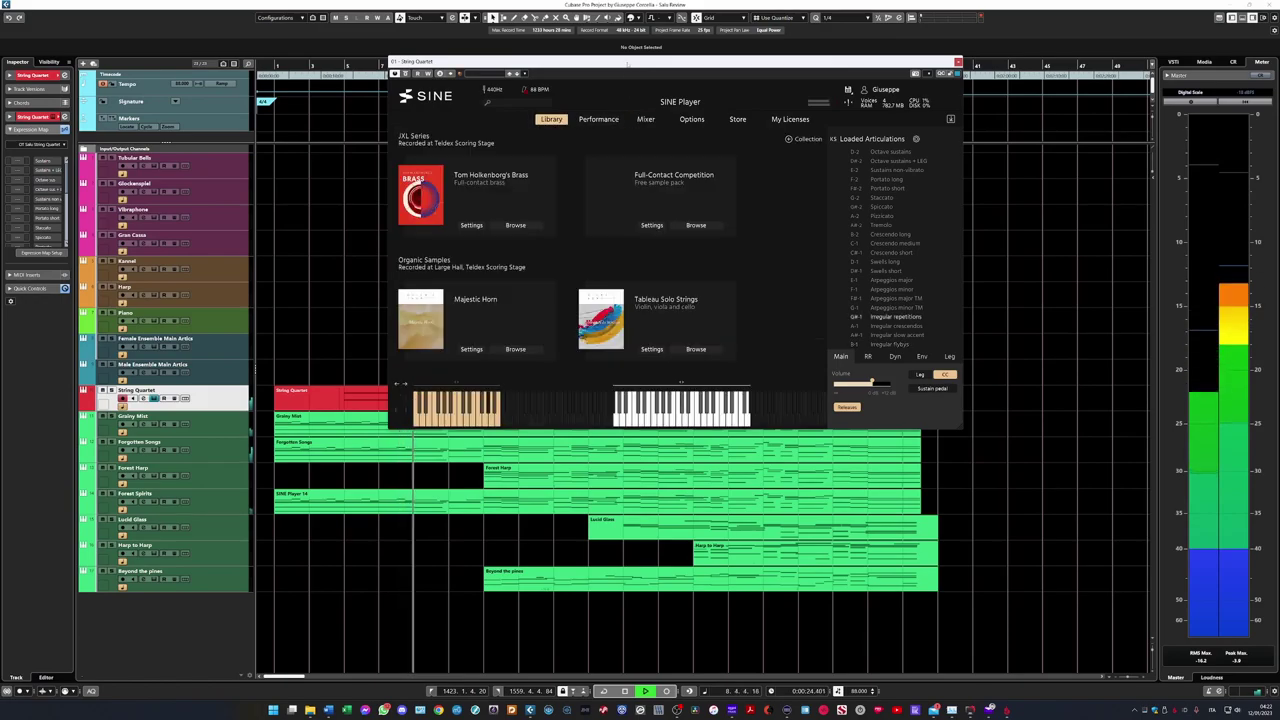
pyautogui.moveTo(628, 63); pyautogui.dragTo(696, 144)
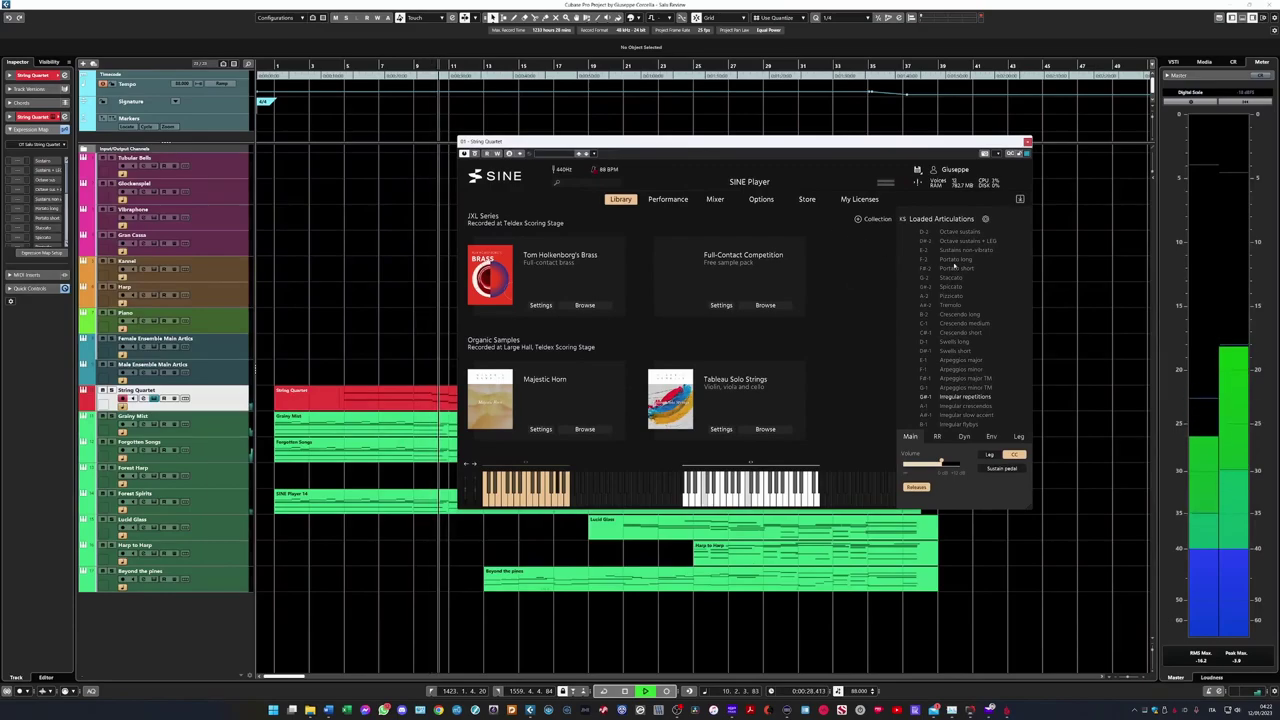
pyautogui.click(1027, 142)
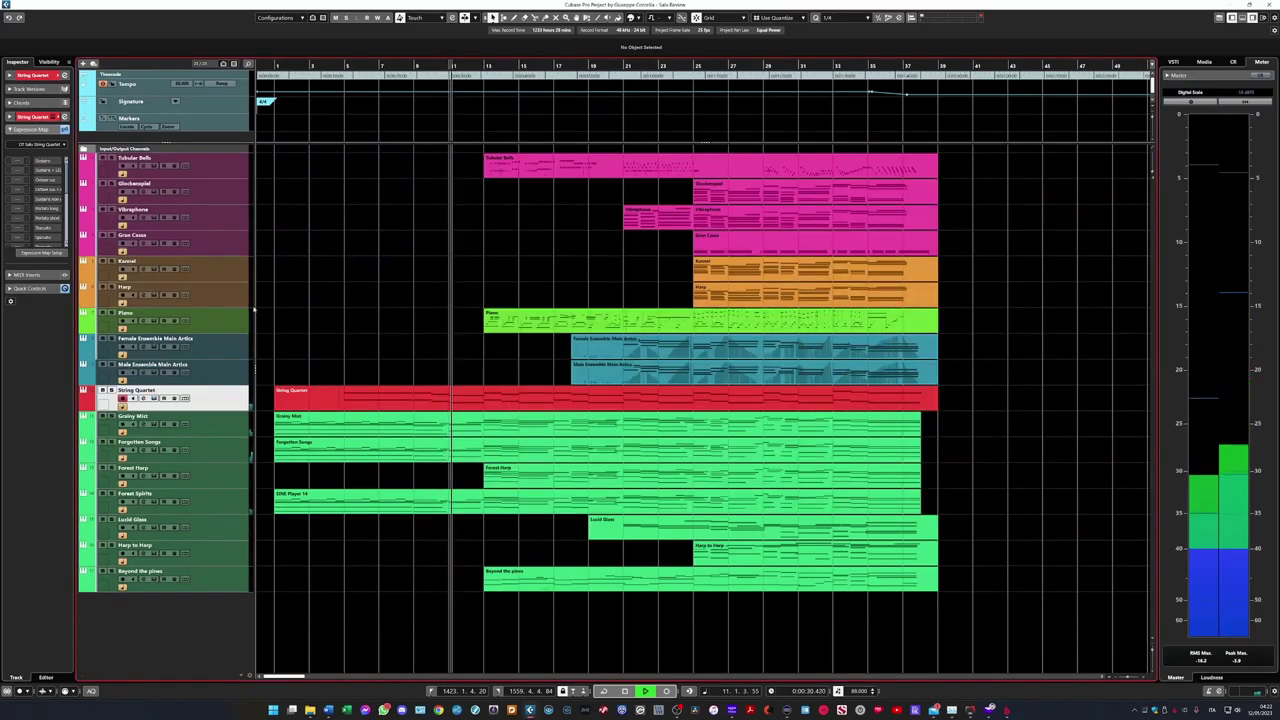
# Examine the loaded articulations of the Piano and Tubular Bells track instruments during playback, keeping the arrangement unobstructed.
pyautogui.click(154, 321)
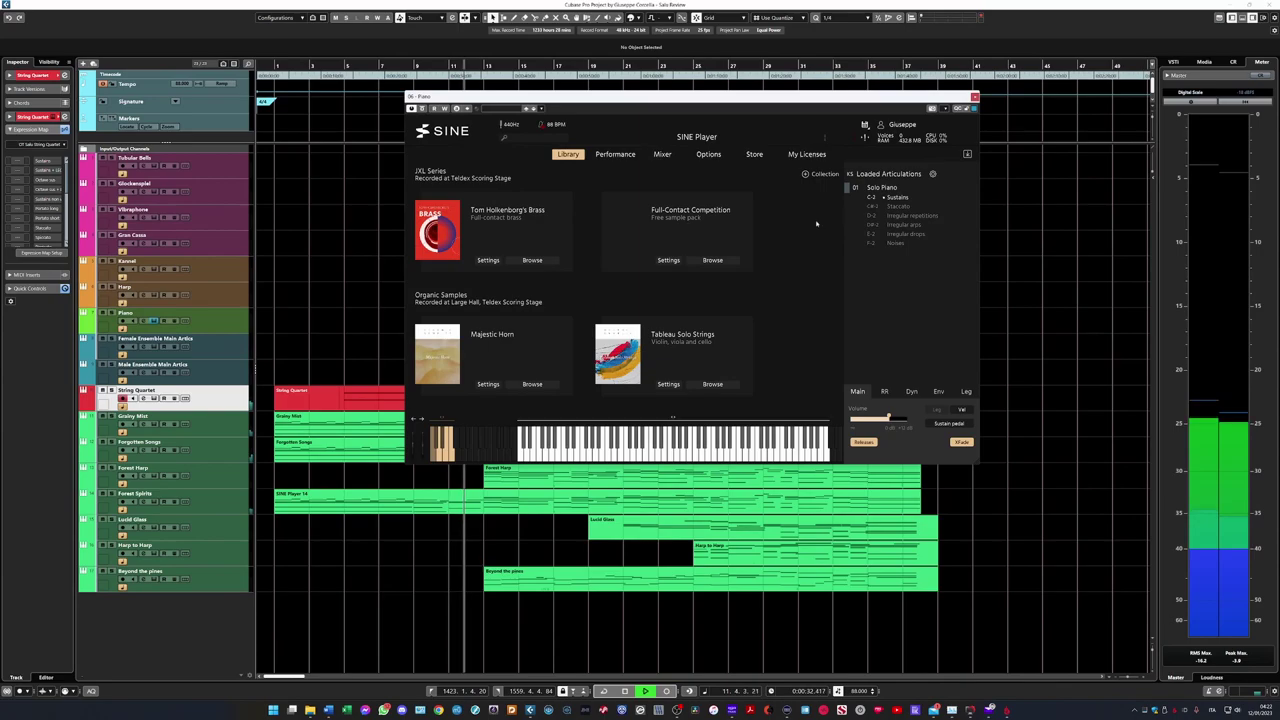
pyautogui.moveTo(785, 98); pyautogui.dragTo(876, 216)
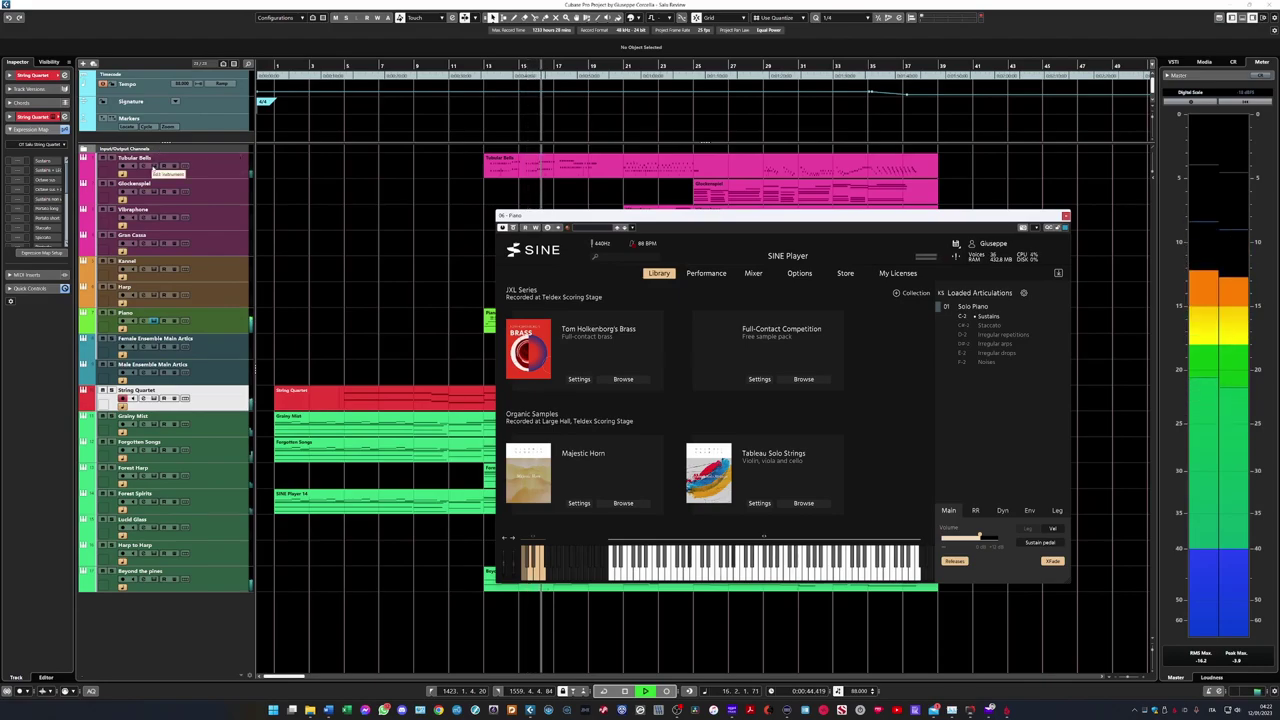
pyautogui.click(156, 167)
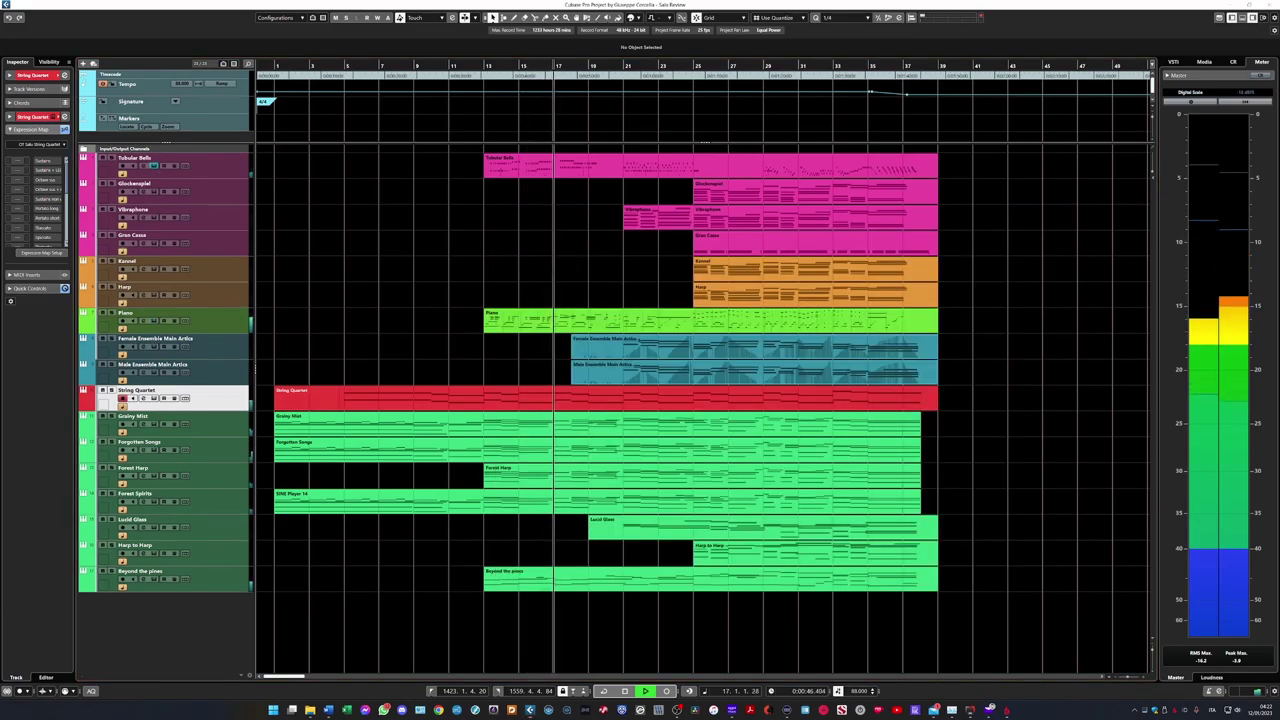
pyautogui.click(156, 167)
pyautogui.moveTo(648, 84); pyautogui.dragTo(847, 149)
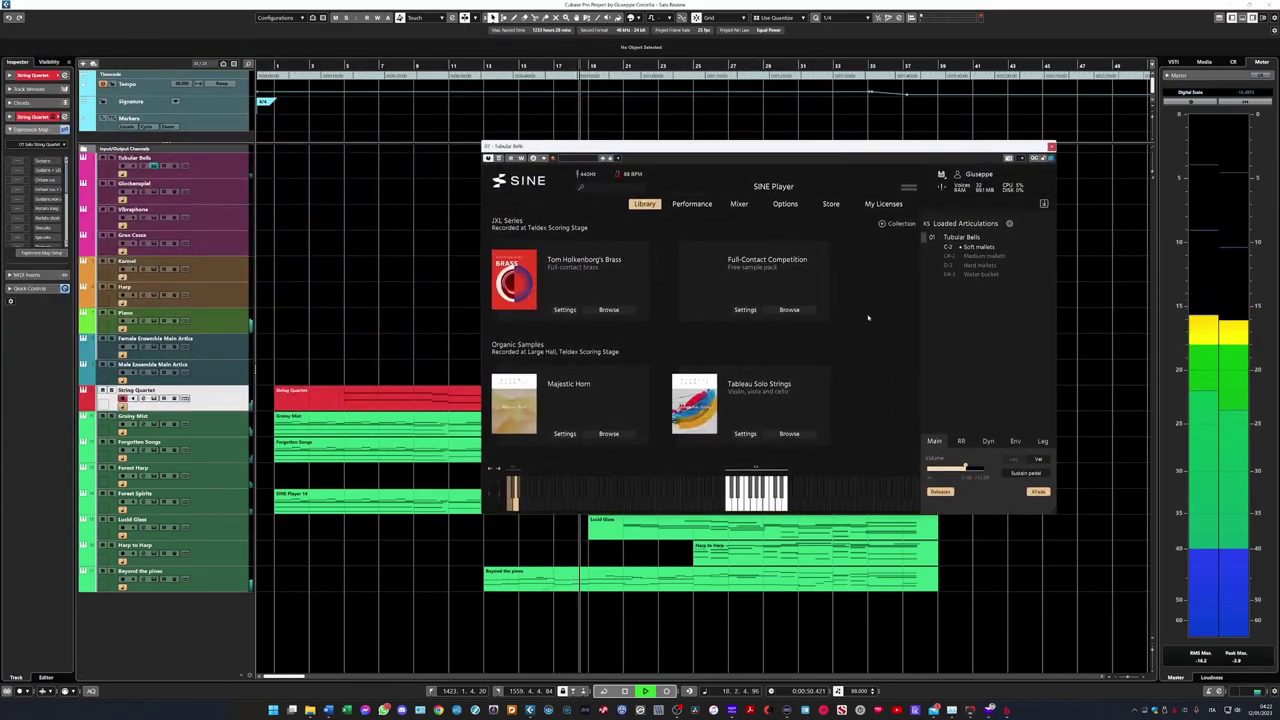
pyautogui.click(1052, 147)
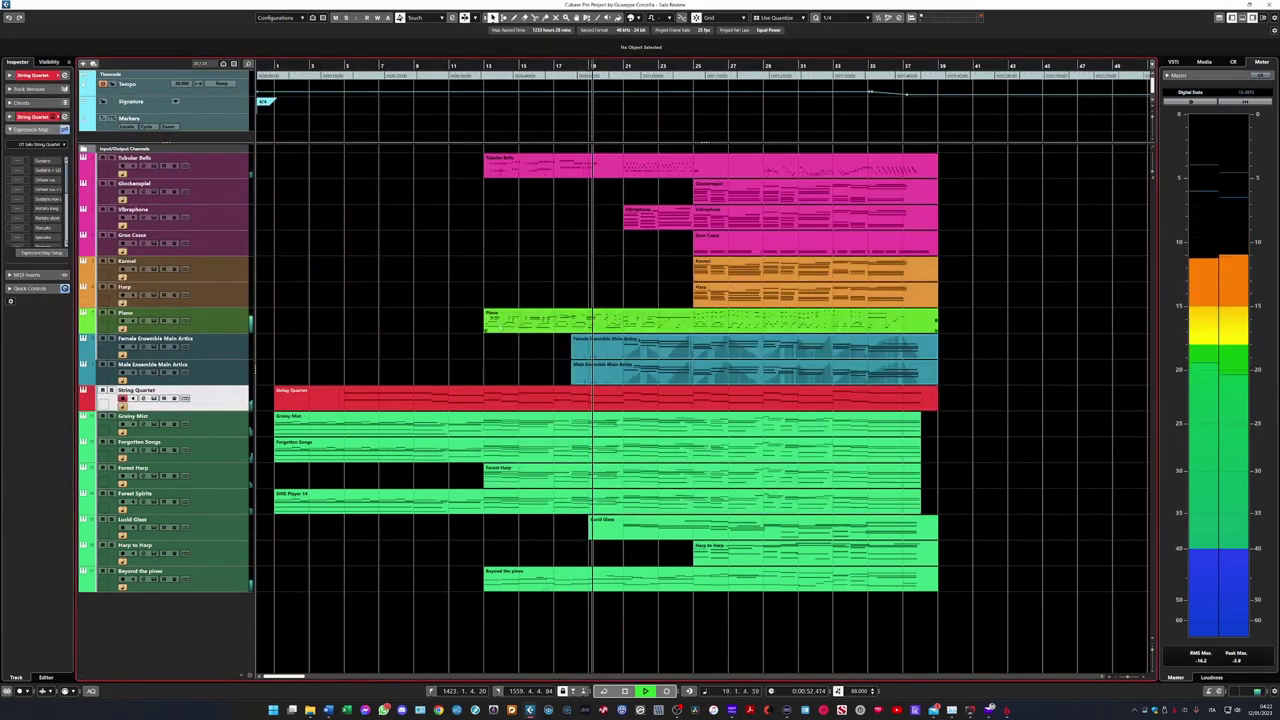
# Examine the Female Ensemble track's loaded articulations and its microphone mixer during playback.
pyautogui.click(155, 347)
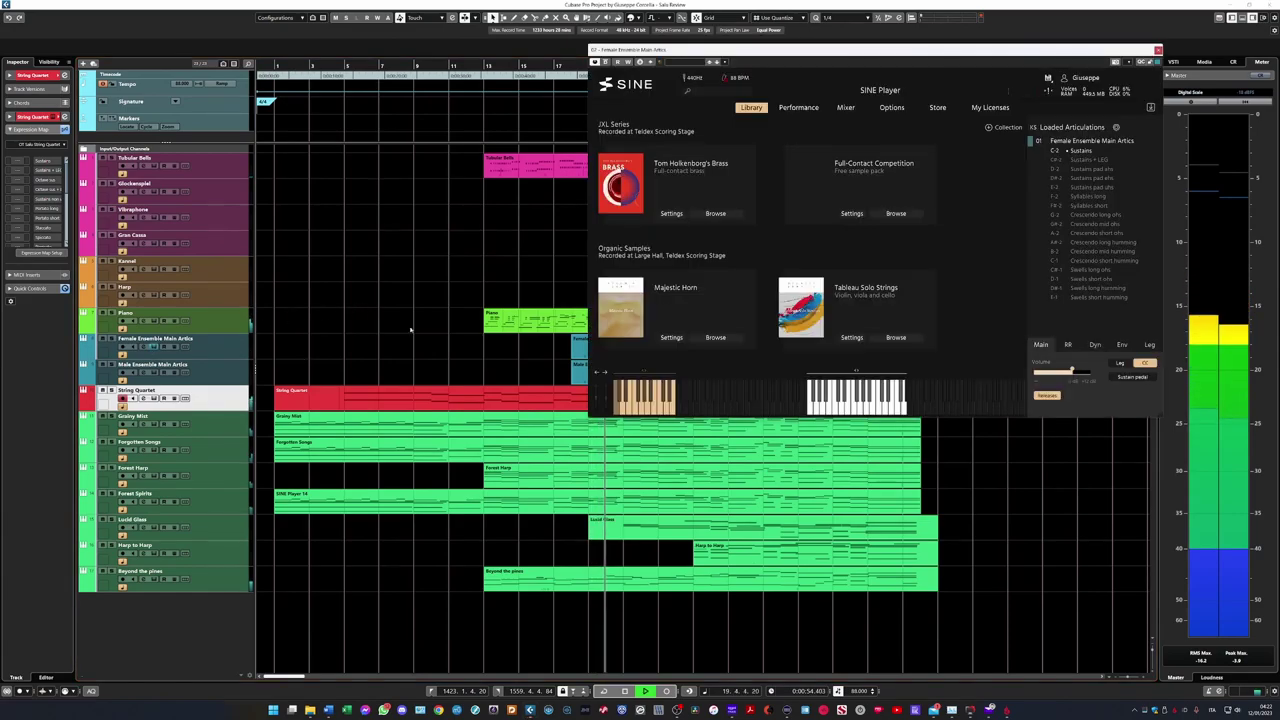
pyautogui.moveTo(990, 53); pyautogui.dragTo(920, 204)
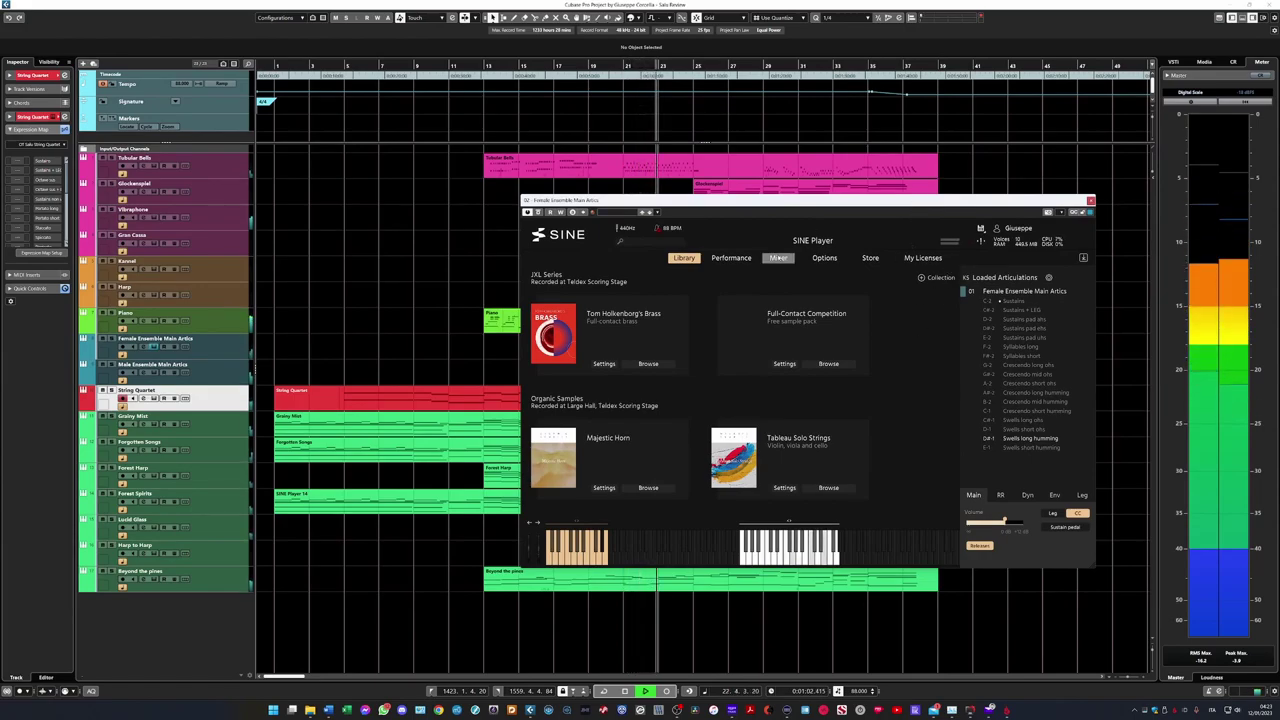
pyautogui.click(778, 258)
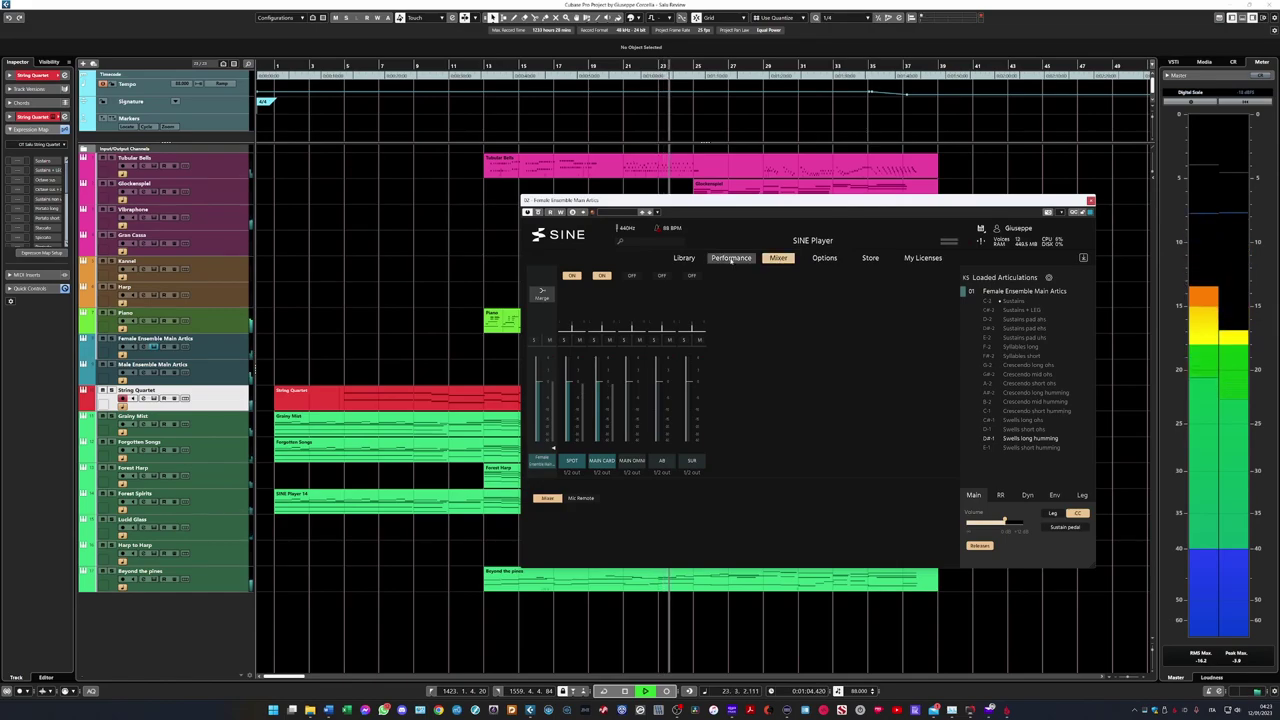
# Show the Female Ensemble track's articulation performance view during playback, return to the library view and close its instrument window.
pyautogui.click(731, 258)
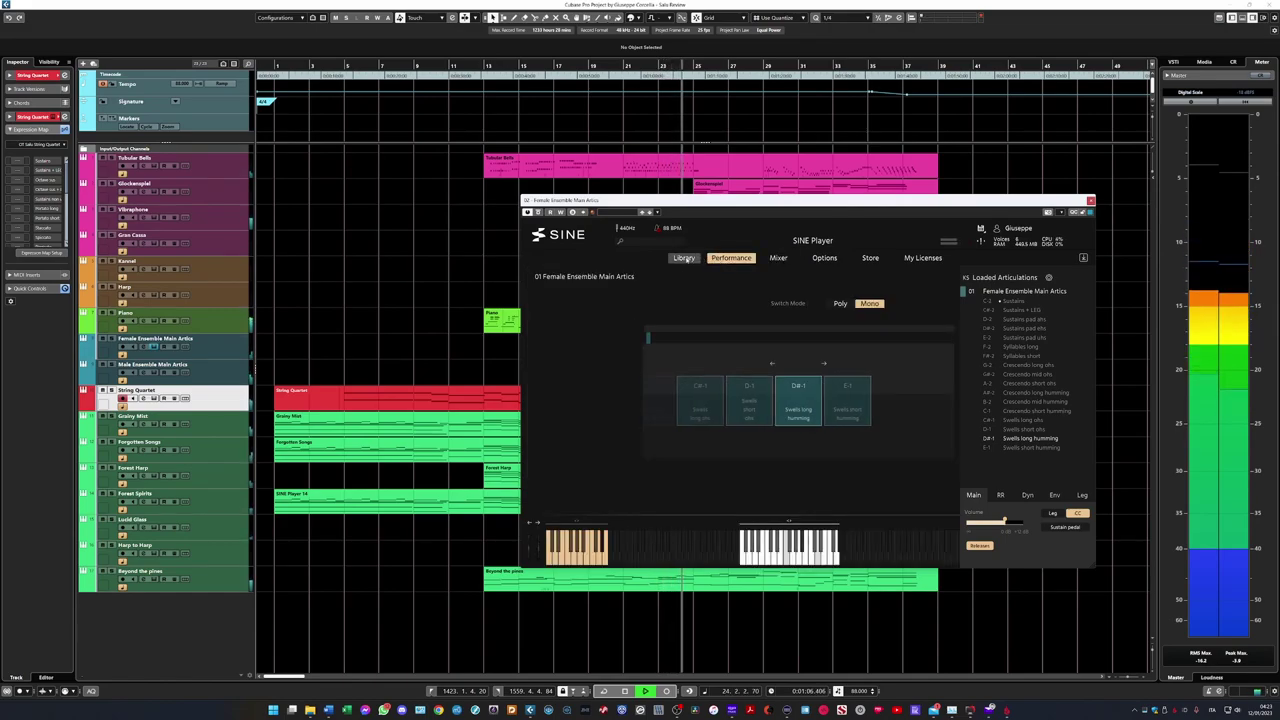
pyautogui.click(686, 259)
pyautogui.click(1090, 201)
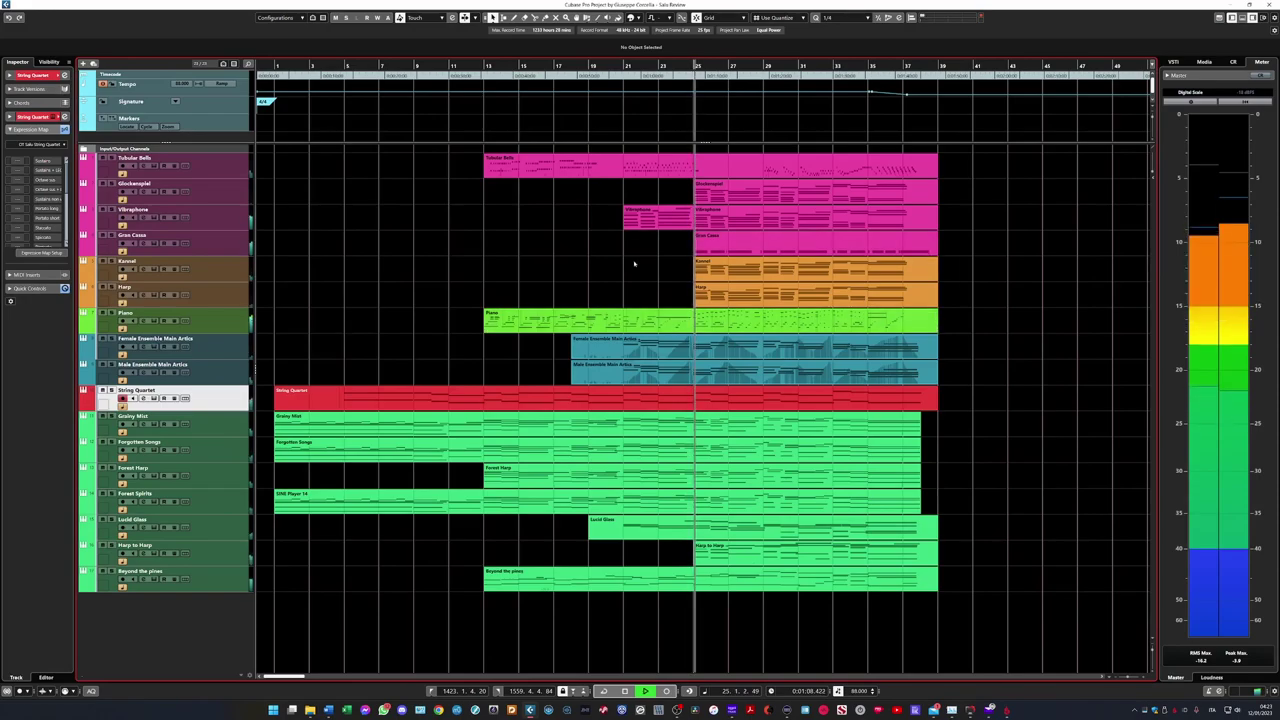
# Examine the loaded articulations of the Kannel, Beyond the Pines and Vibraphone track instruments during playback, closing each instrument window.
pyautogui.click(153, 269)
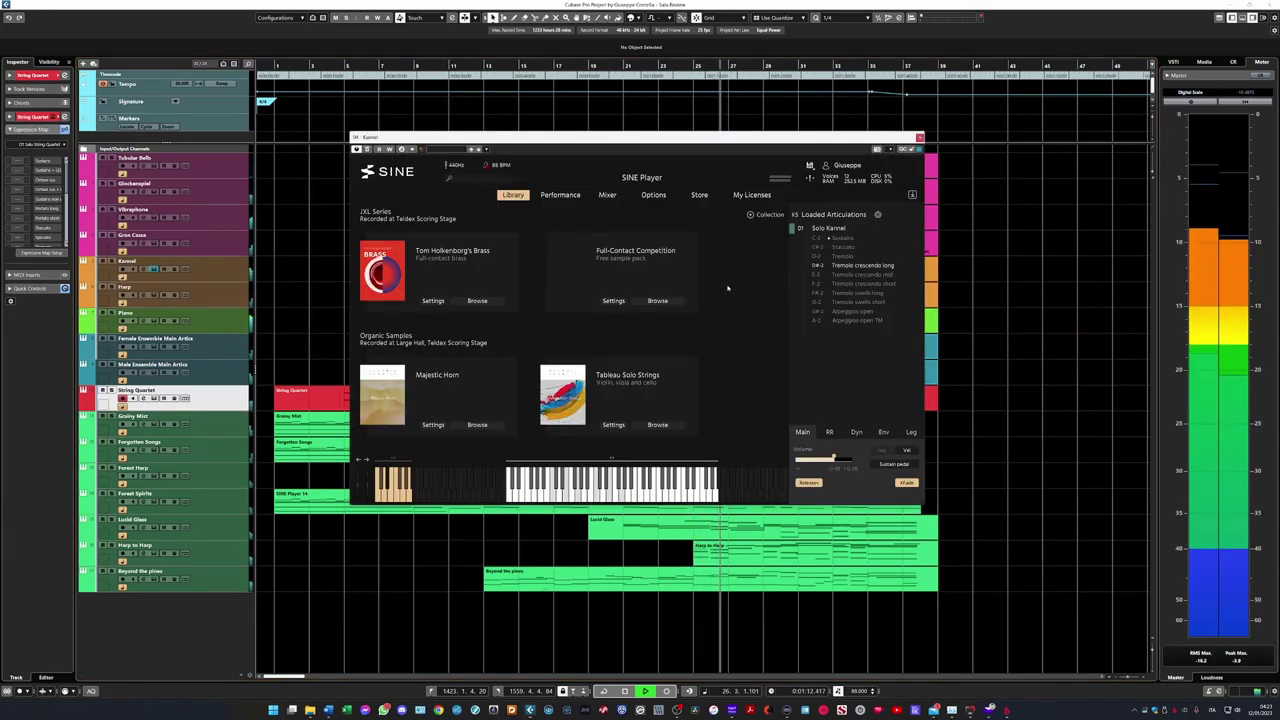
pyautogui.press('Escape')
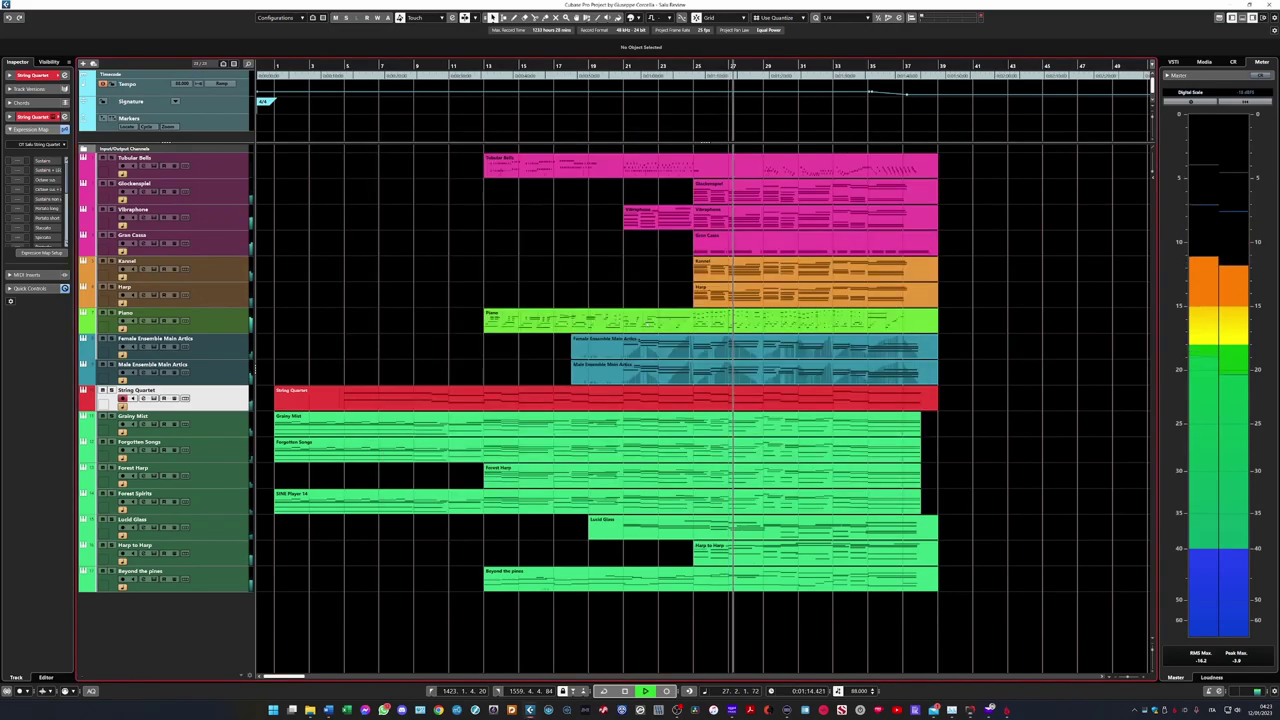
pyautogui.click(152, 579)
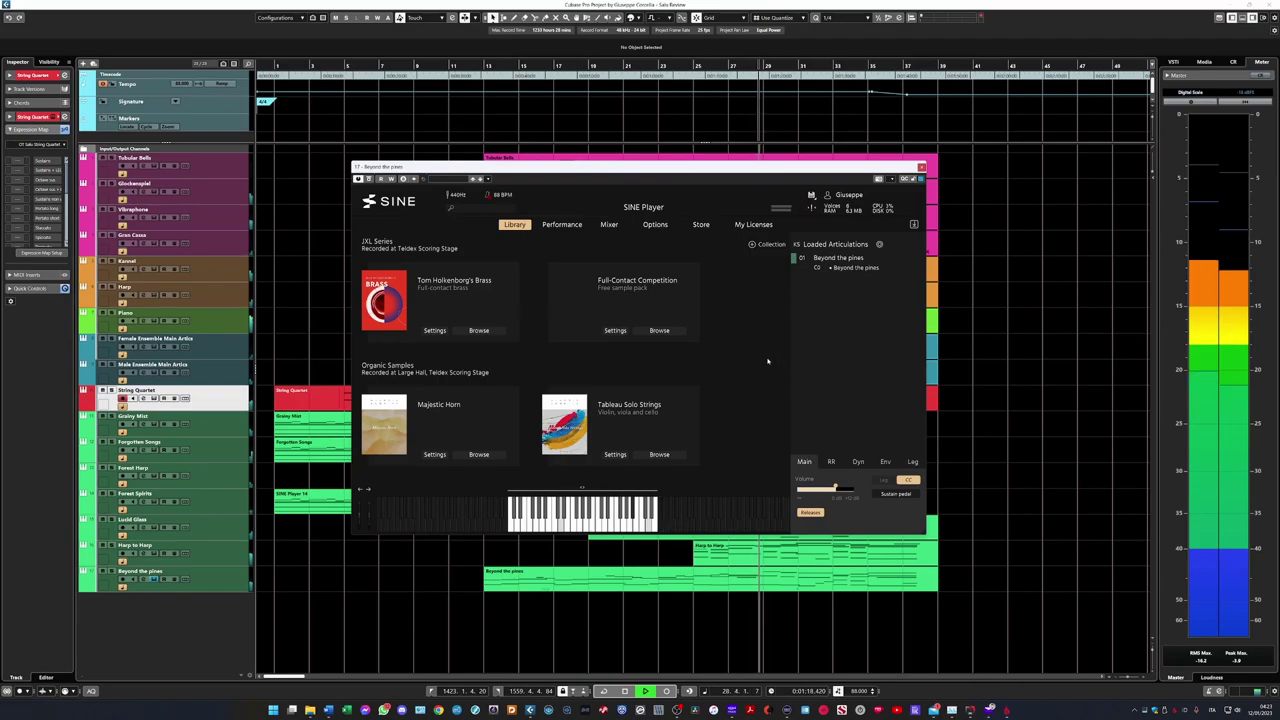
pyautogui.press('Escape')
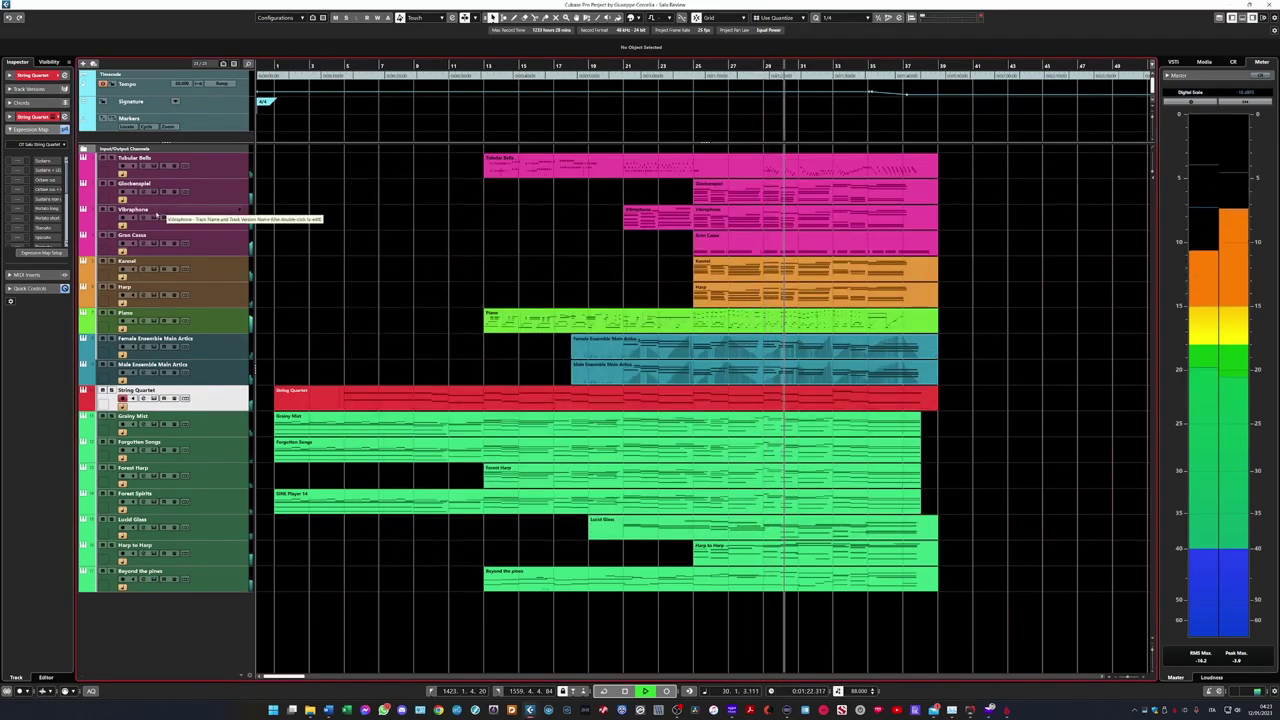
pyautogui.click(154, 217)
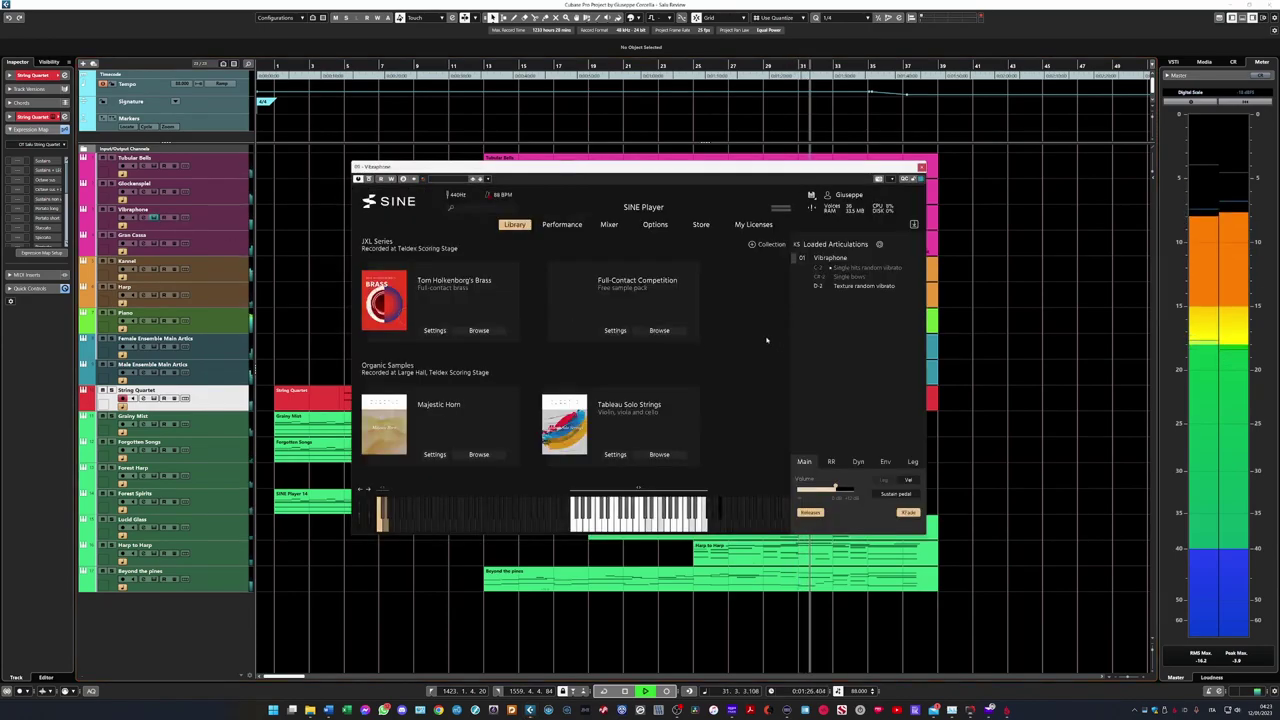
pyautogui.press('Escape')
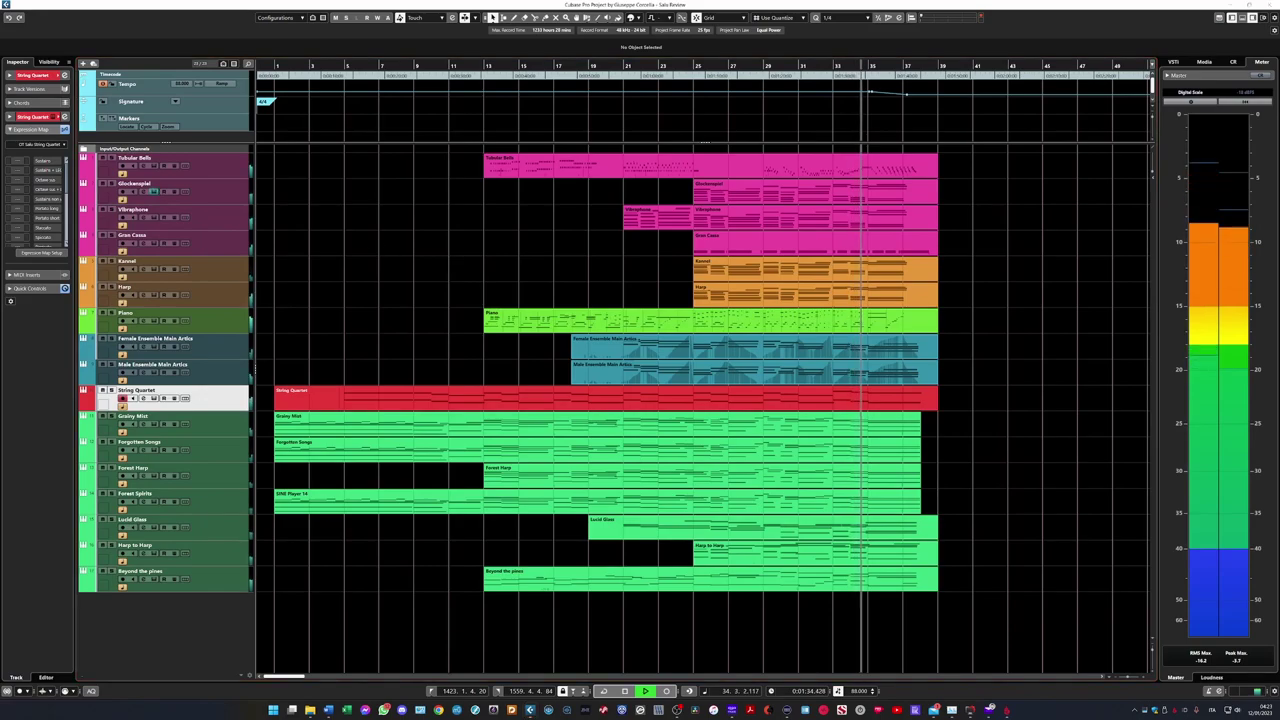
# Examine the loaded articulations of the Glockenspiel and String Quartet track instruments during playback, closing each instrument window.
pyautogui.click(154, 191)
pyautogui.moveTo(409, 97); pyautogui.dragTo(733, 136)
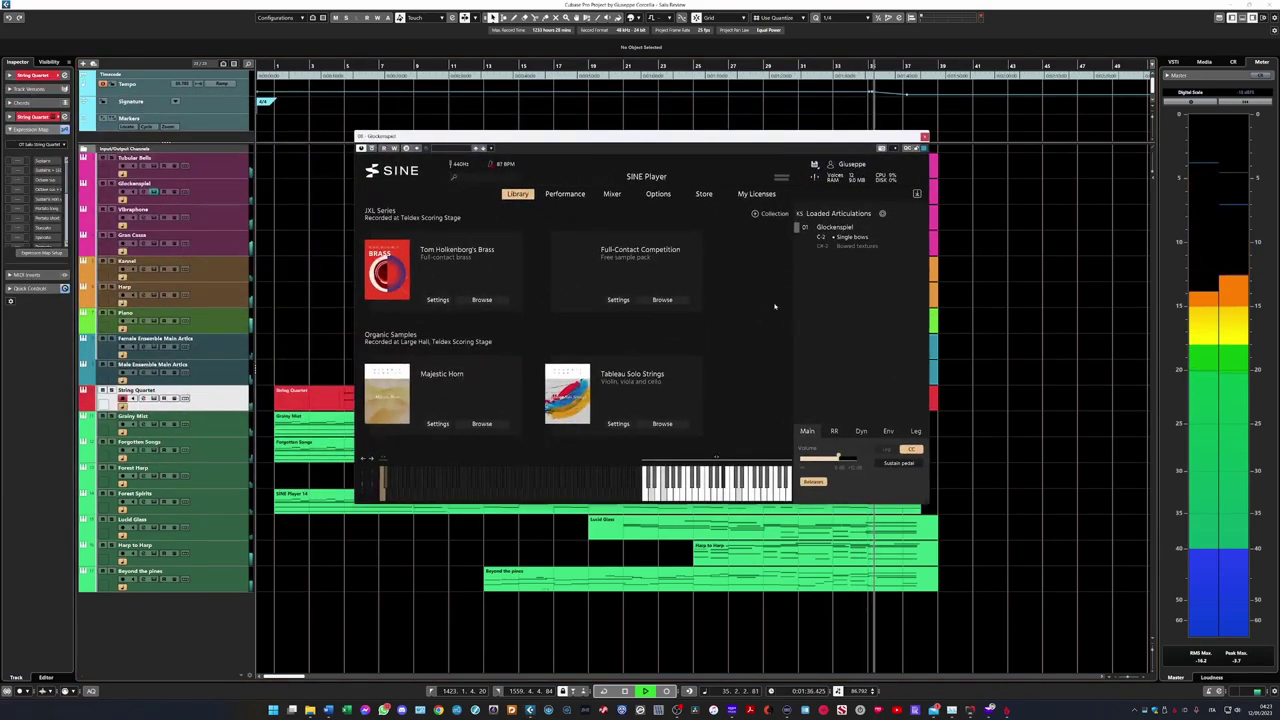
pyautogui.click(924, 136)
pyautogui.click(154, 398)
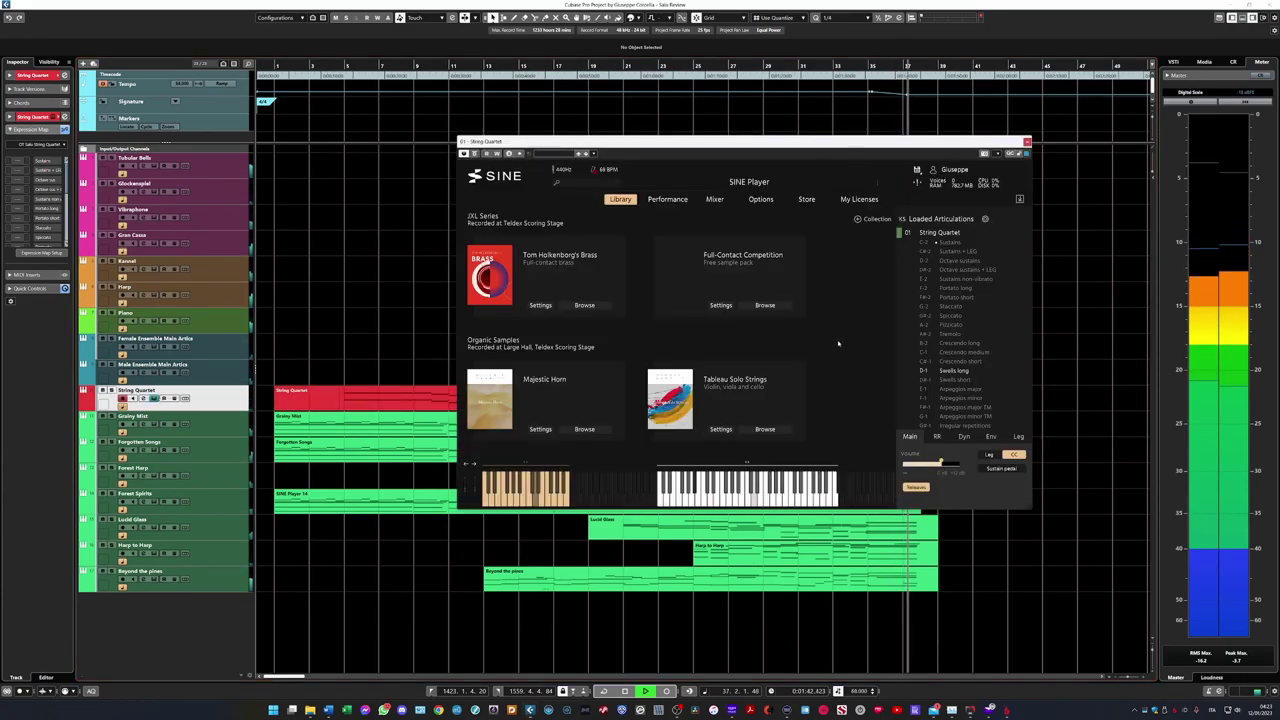
pyautogui.press('Escape')
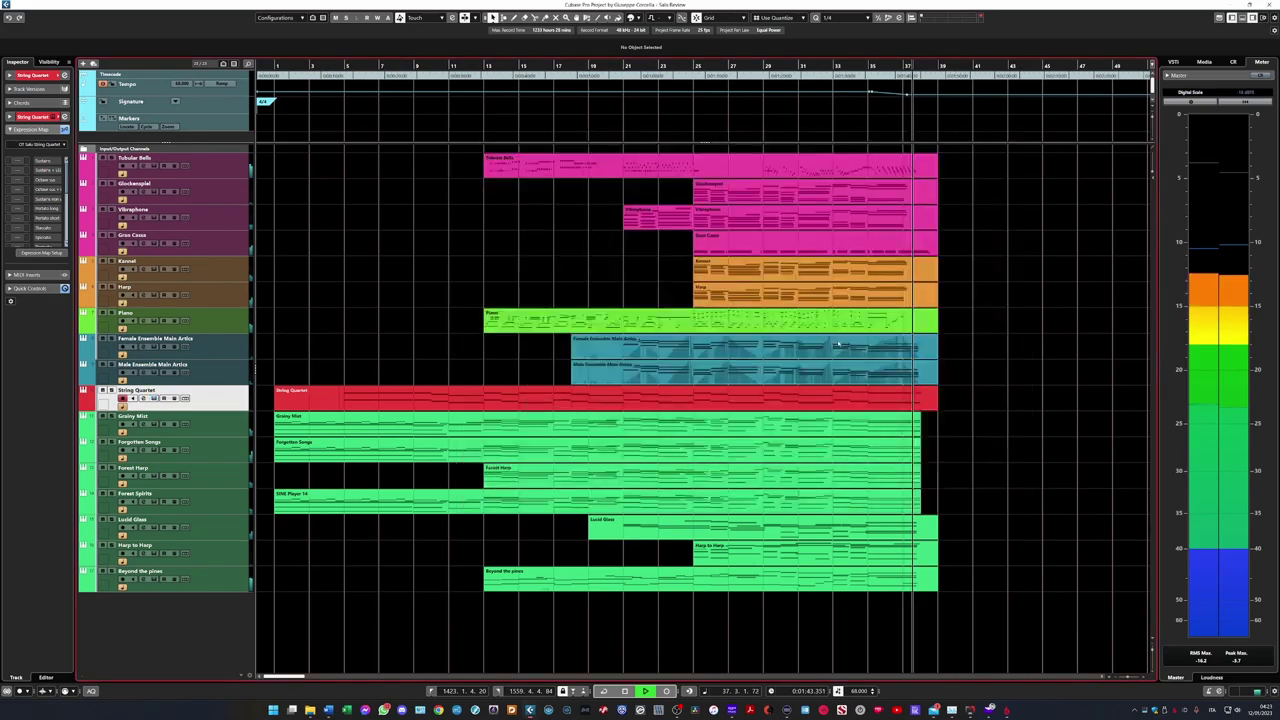
# Show the Grainy Mist track's loaded patch and its CORE and FX mixer channels during playback, and close the instrument.
pyautogui.click(153, 424)
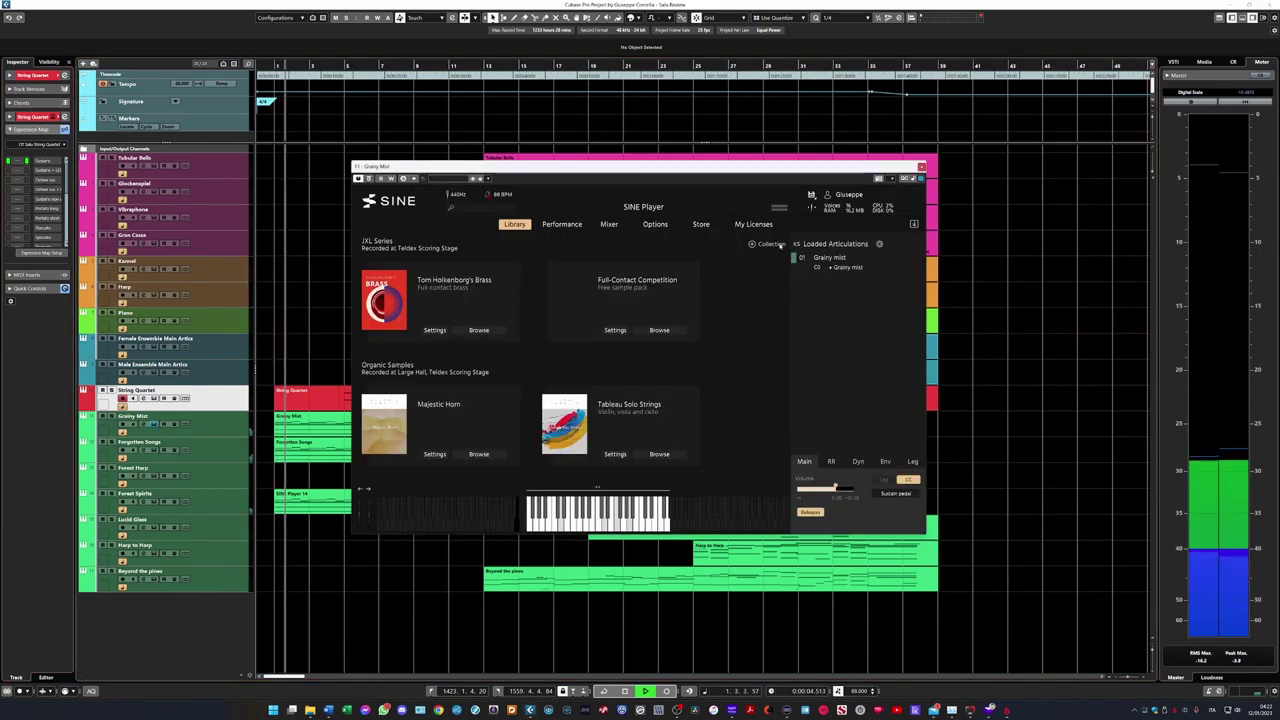
pyautogui.moveTo(645, 166); pyautogui.dragTo(757, 155)
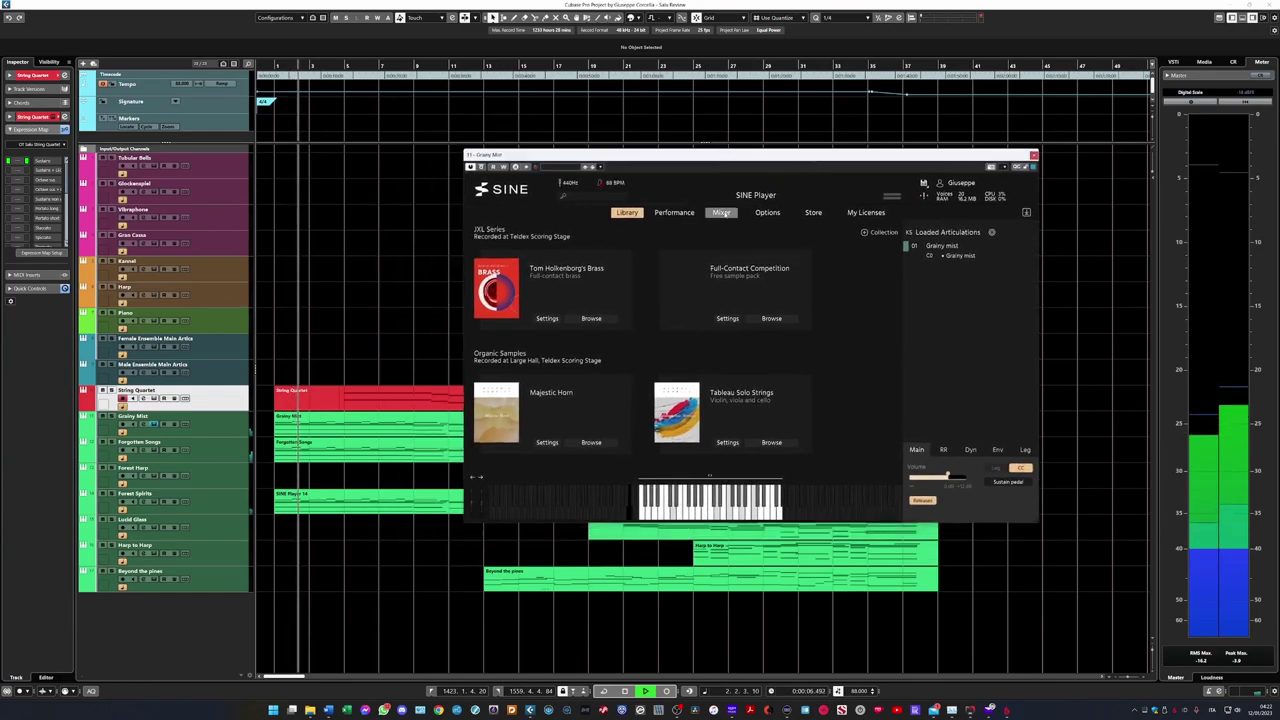
pyautogui.click(722, 213)
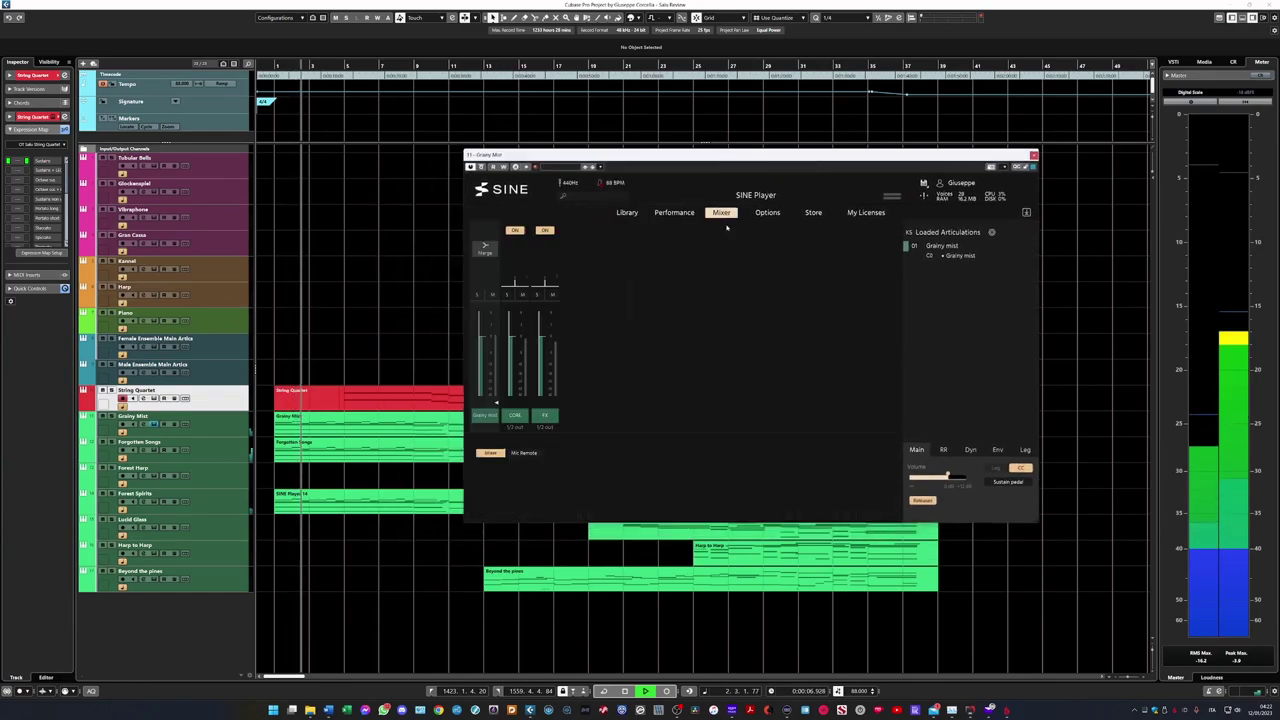
pyautogui.click(627, 212)
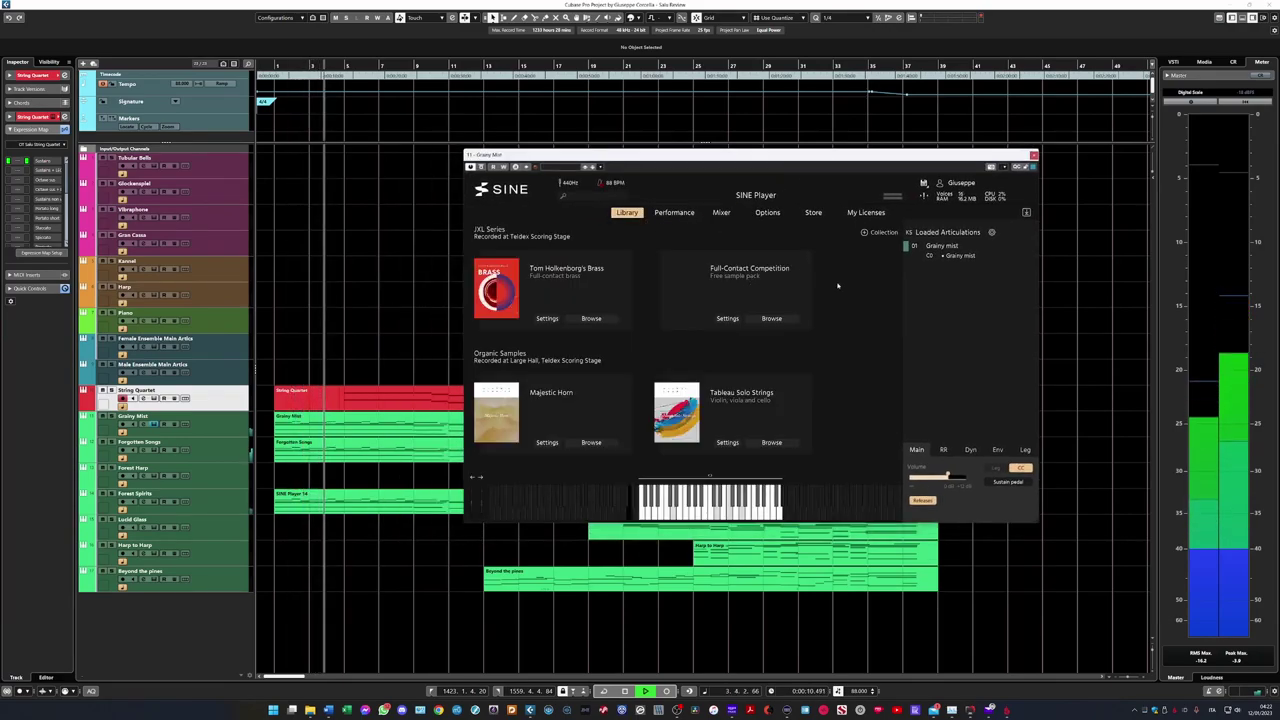
pyautogui.click(1033, 155)
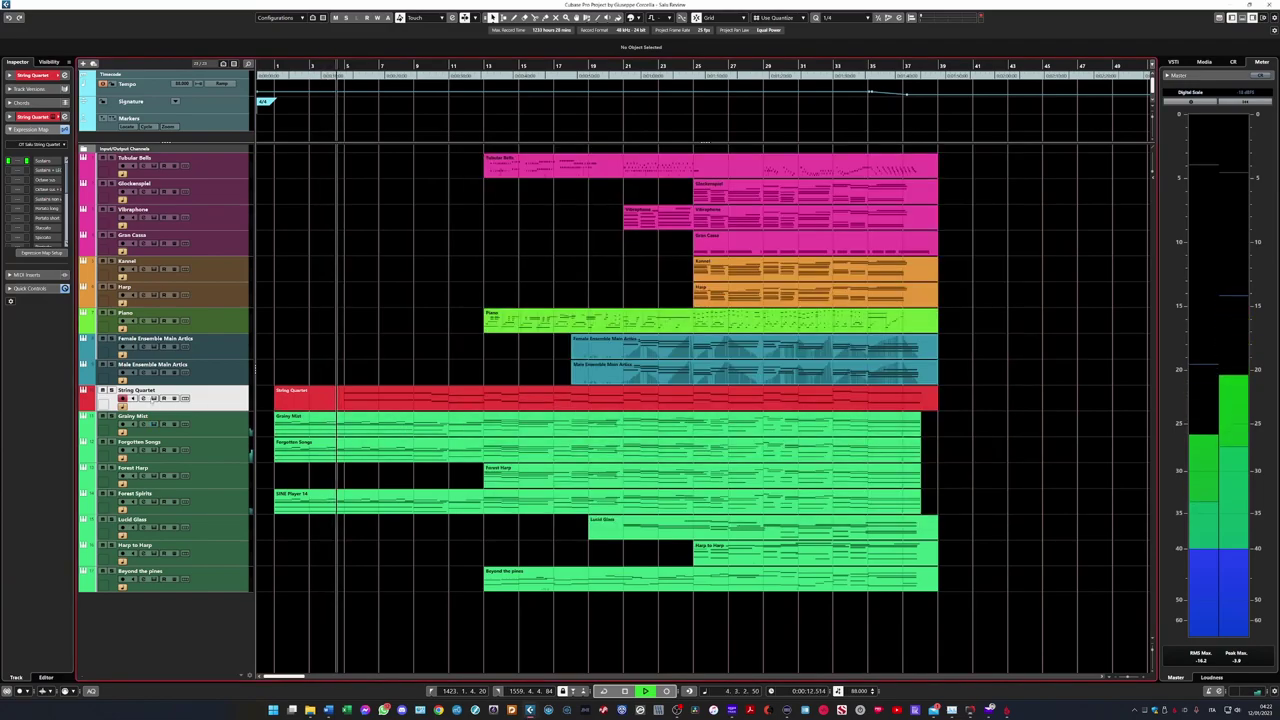
# Examine the String Quartet track's full articulation list and microphone mixer during playback, and close its instrument window.
pyautogui.click(154, 399)
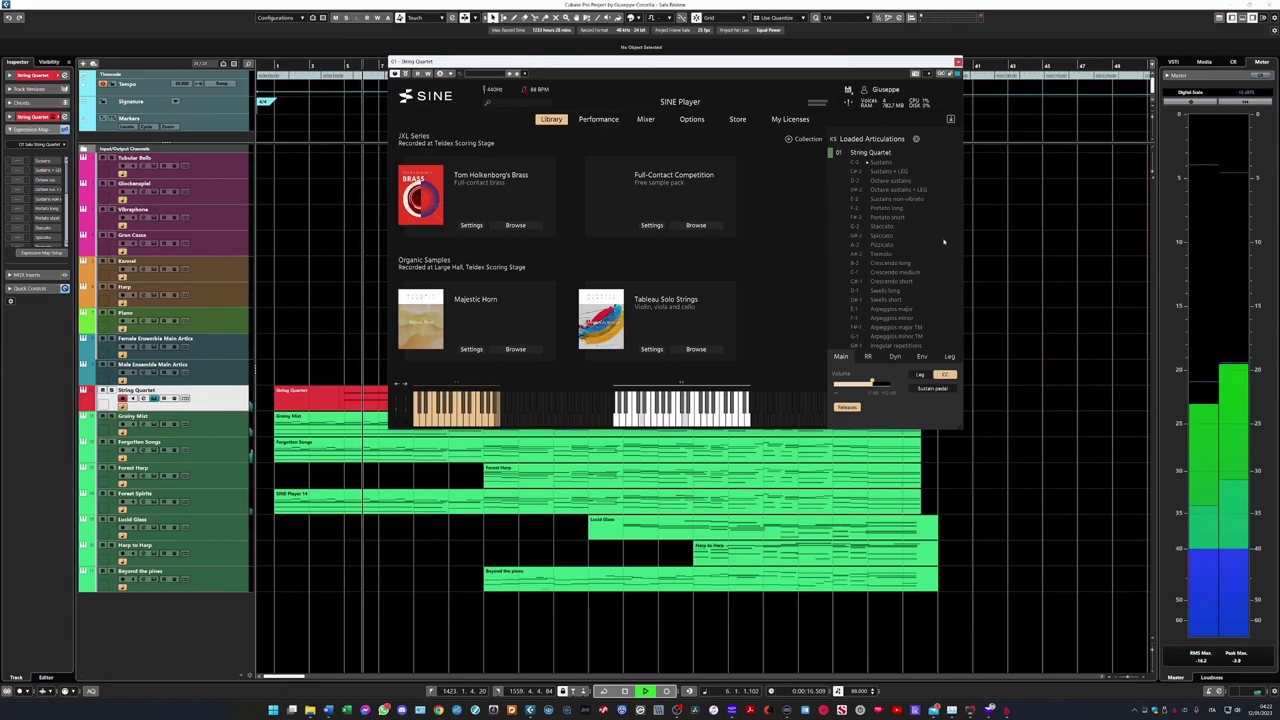
pyautogui.scroll(-1, 900, 255)
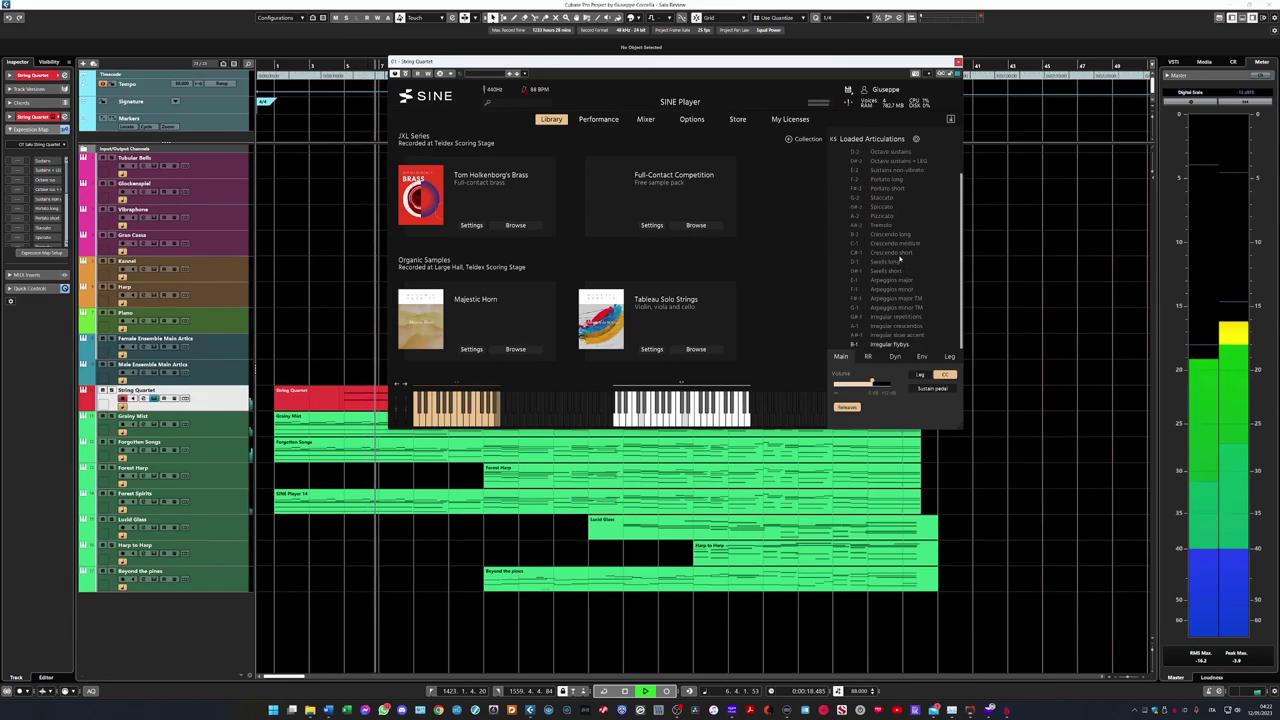
pyautogui.click(646, 119)
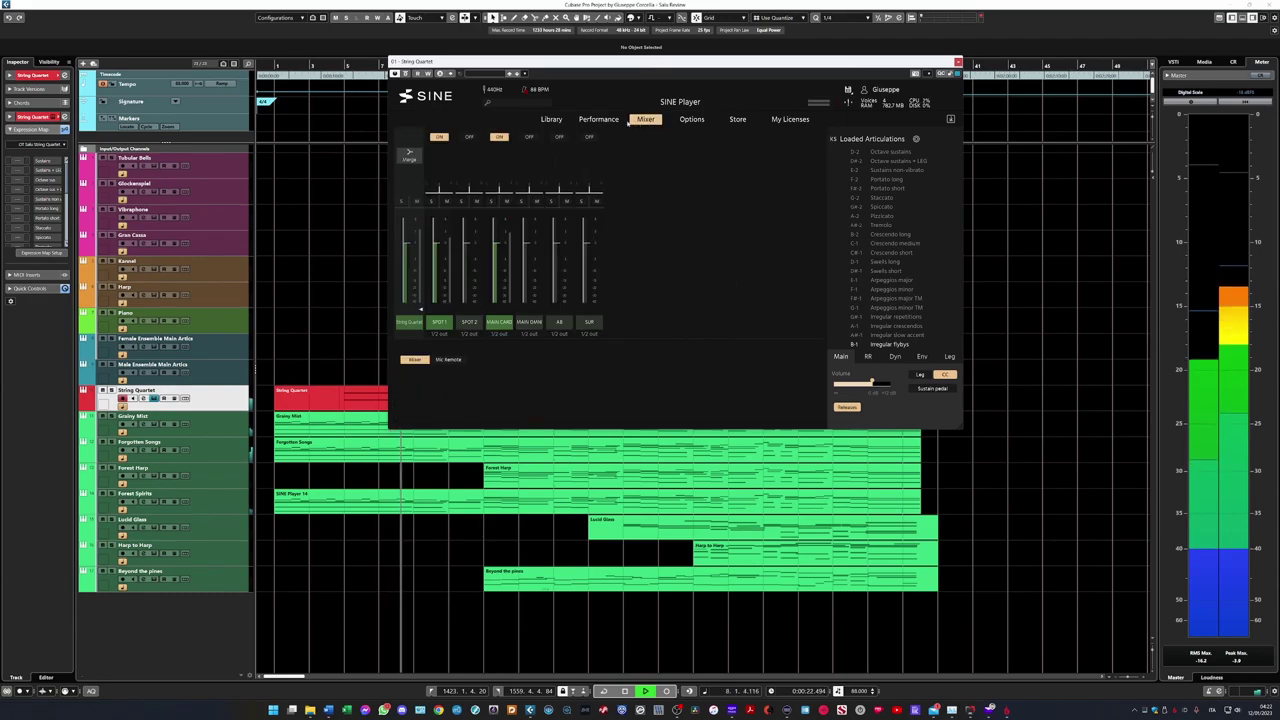
pyautogui.click(556, 120)
pyautogui.moveTo(628, 64); pyautogui.dragTo(696, 144)
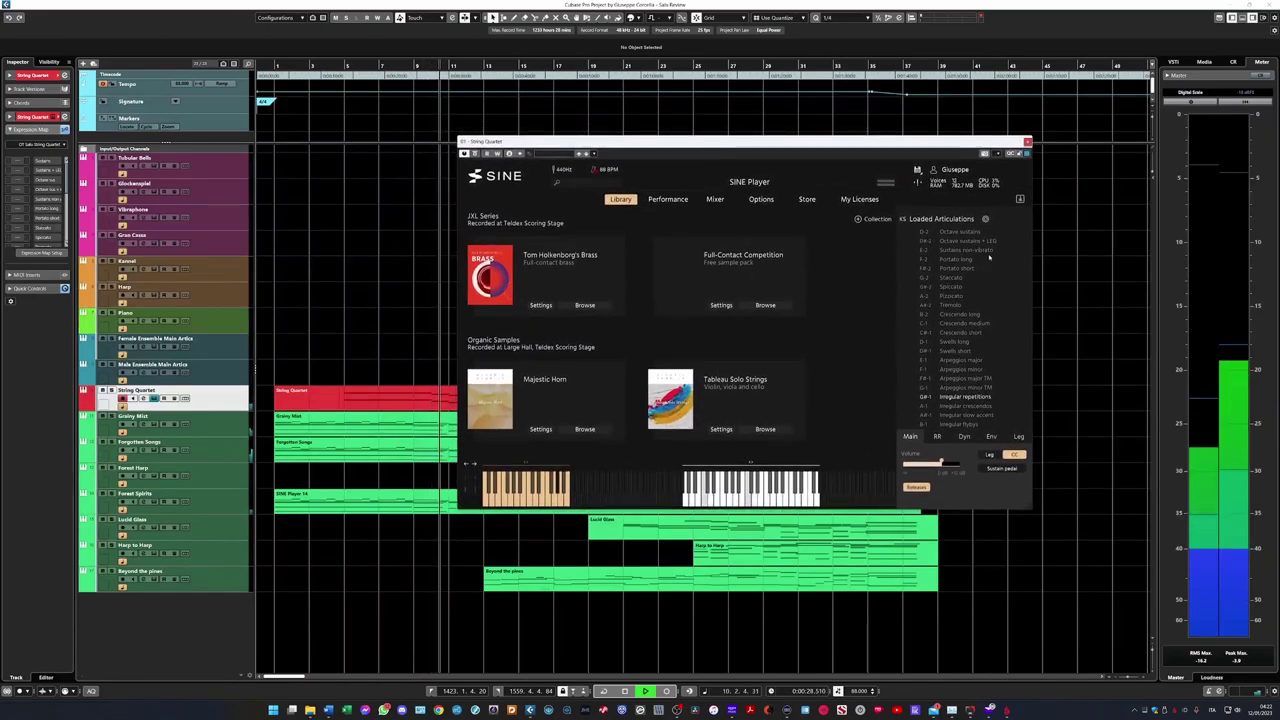
pyautogui.click(154, 398)
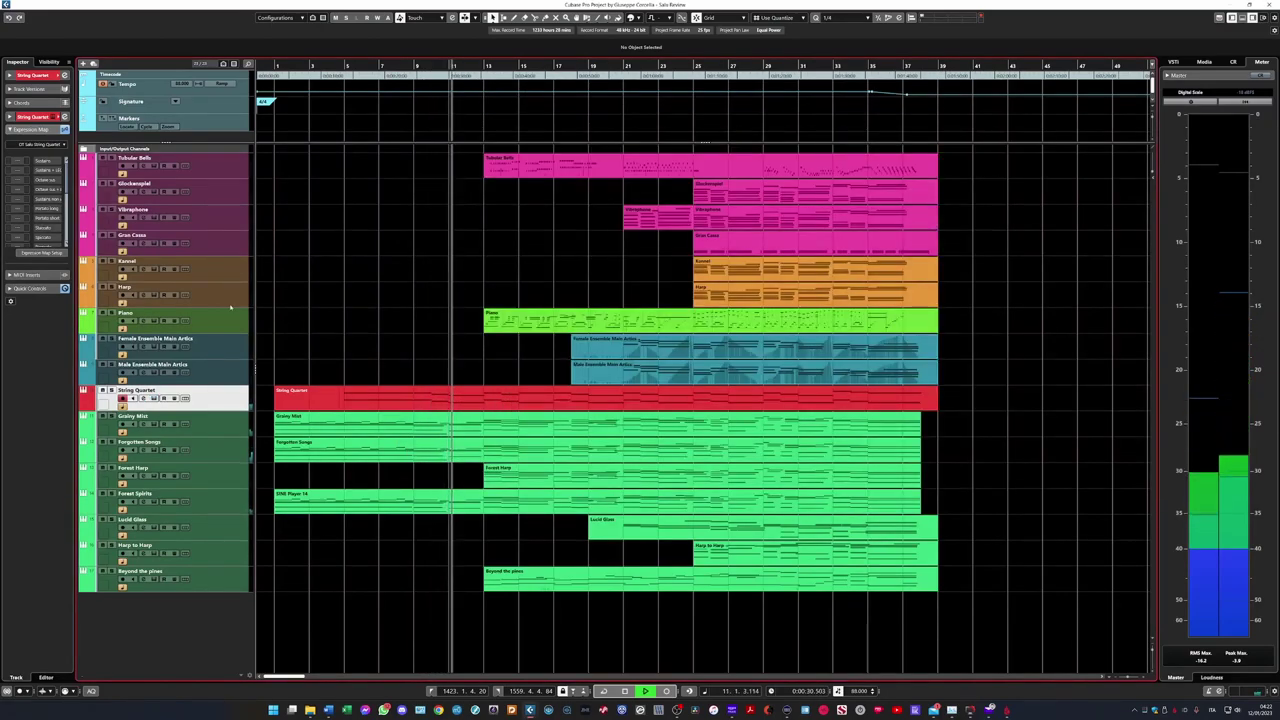
# Examine the loaded articulations of the Piano and Tubular Bells track instruments during playback, and close their windows.
pyautogui.click(154, 321)
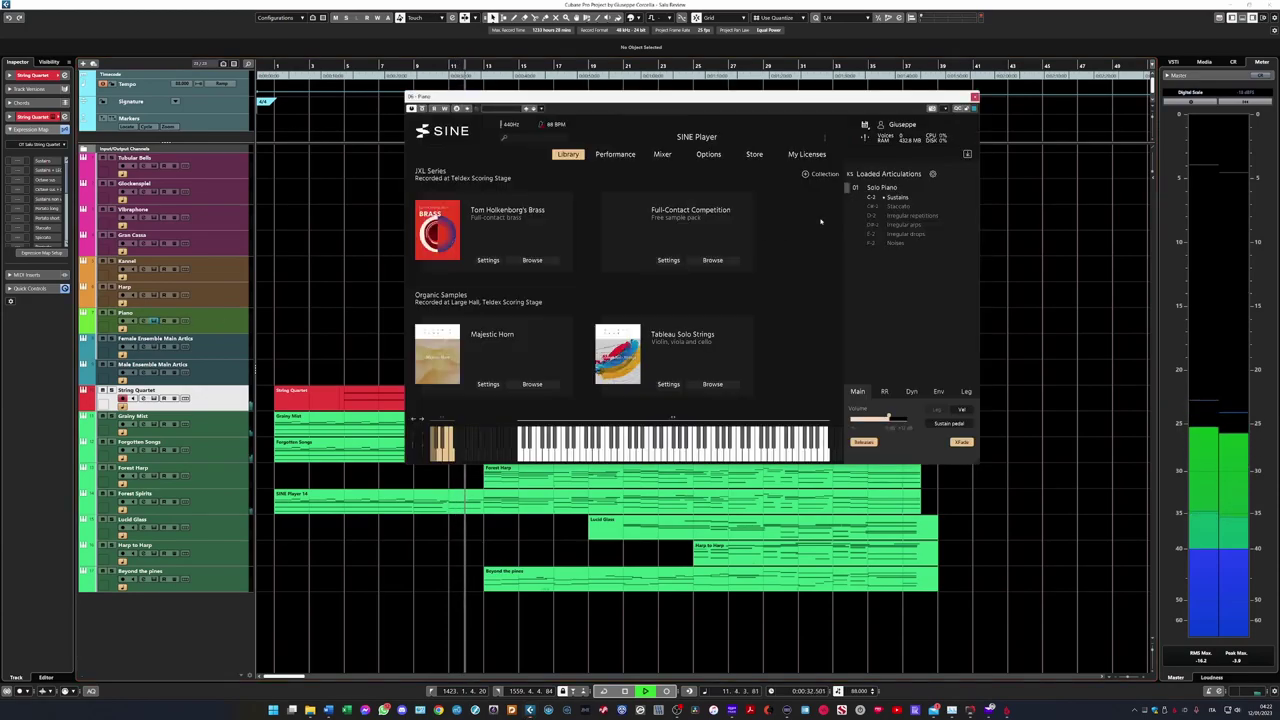
pyautogui.moveTo(785, 99); pyautogui.dragTo(876, 218)
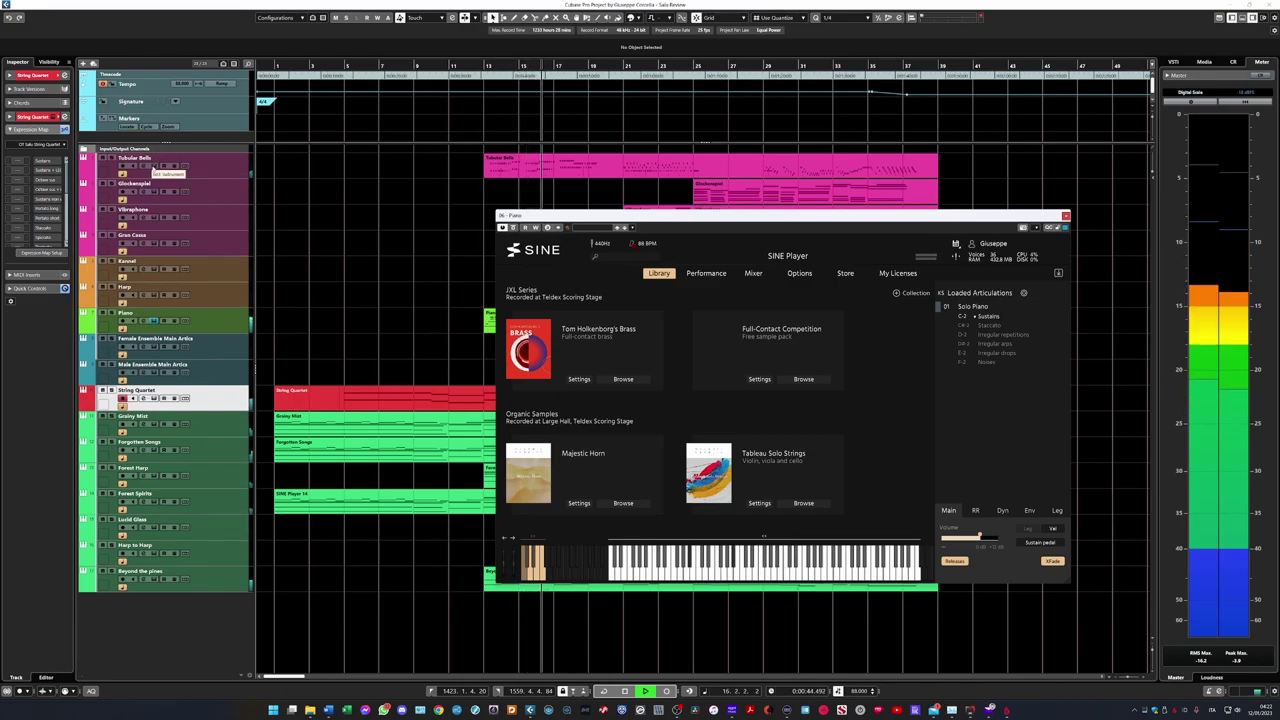
pyautogui.click(155, 167)
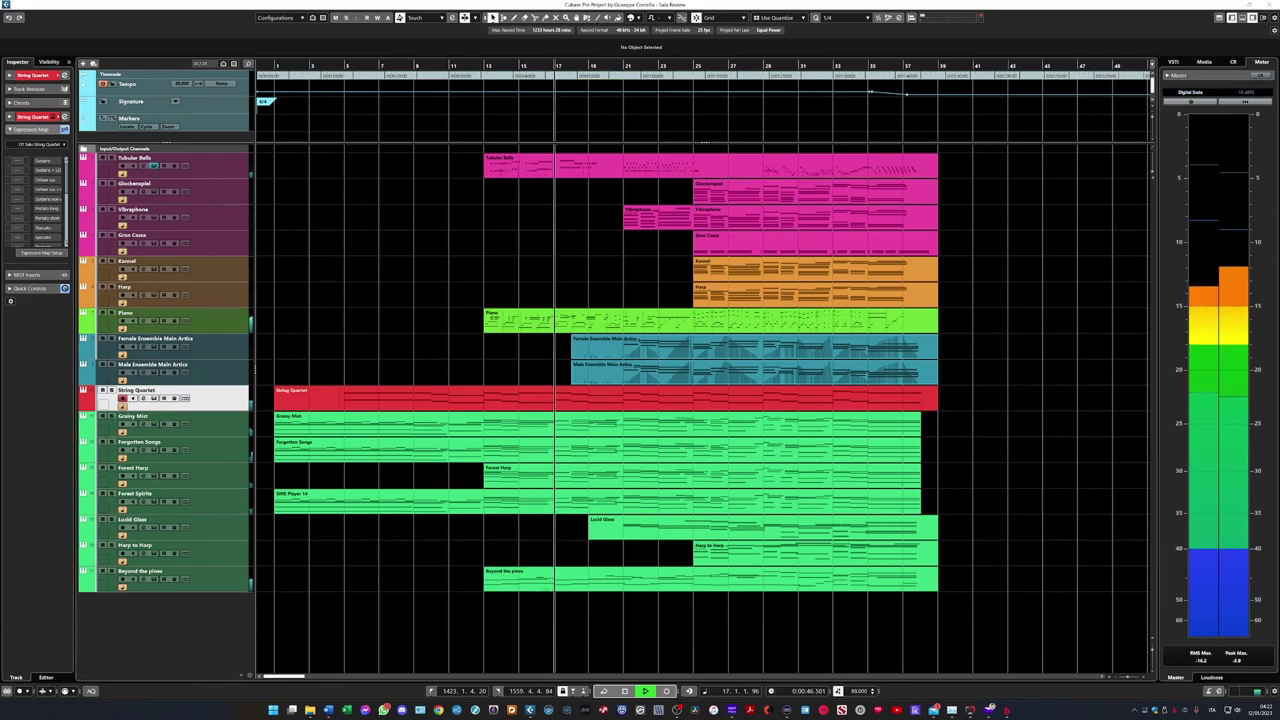
pyautogui.click(155, 167)
pyautogui.moveTo(305, 50); pyautogui.dragTo(844, 157)
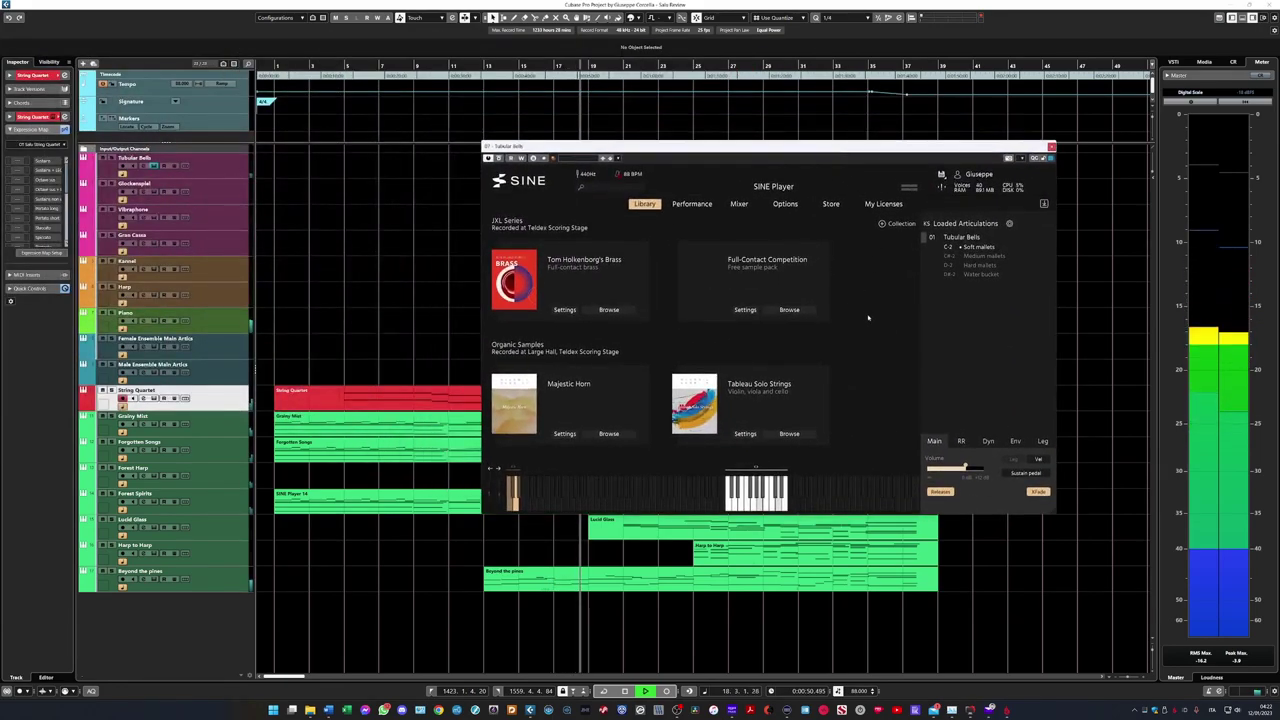
pyautogui.click(1051, 147)
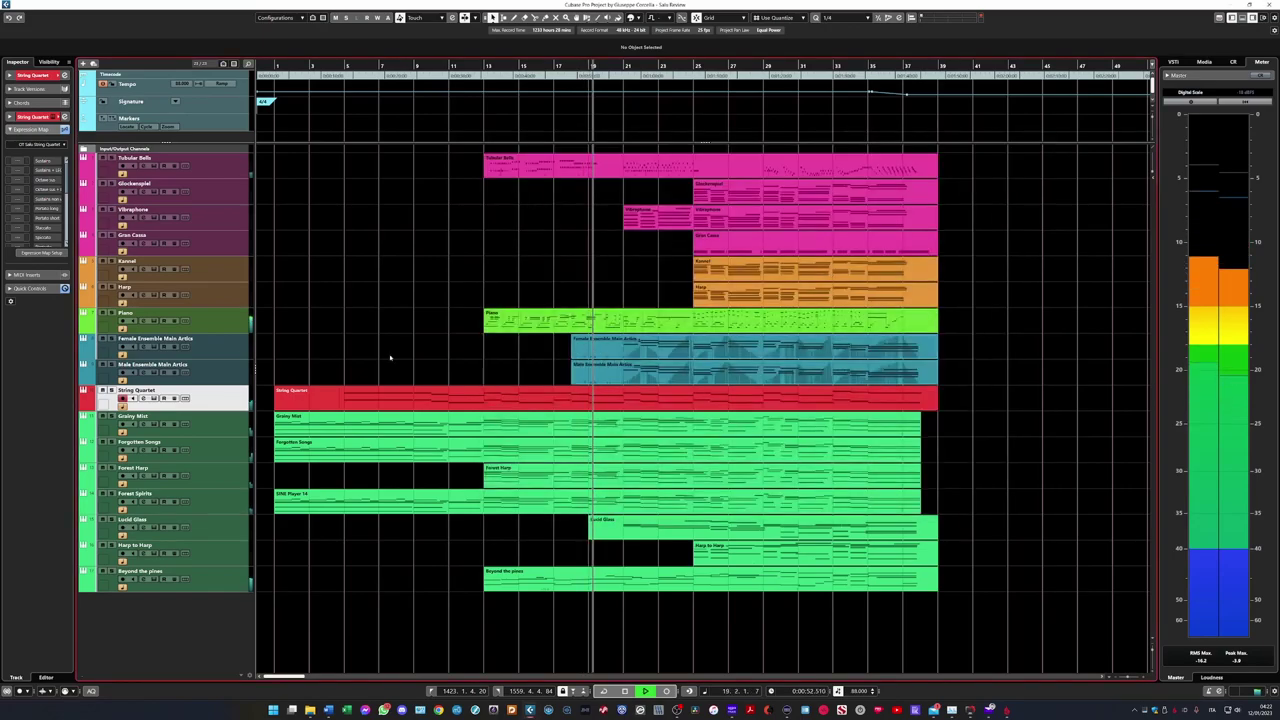
# Examine the Female Ensemble track's loaded articulations, microphone mixer and performance view during playback, and close its instrument window.
pyautogui.click(155, 347)
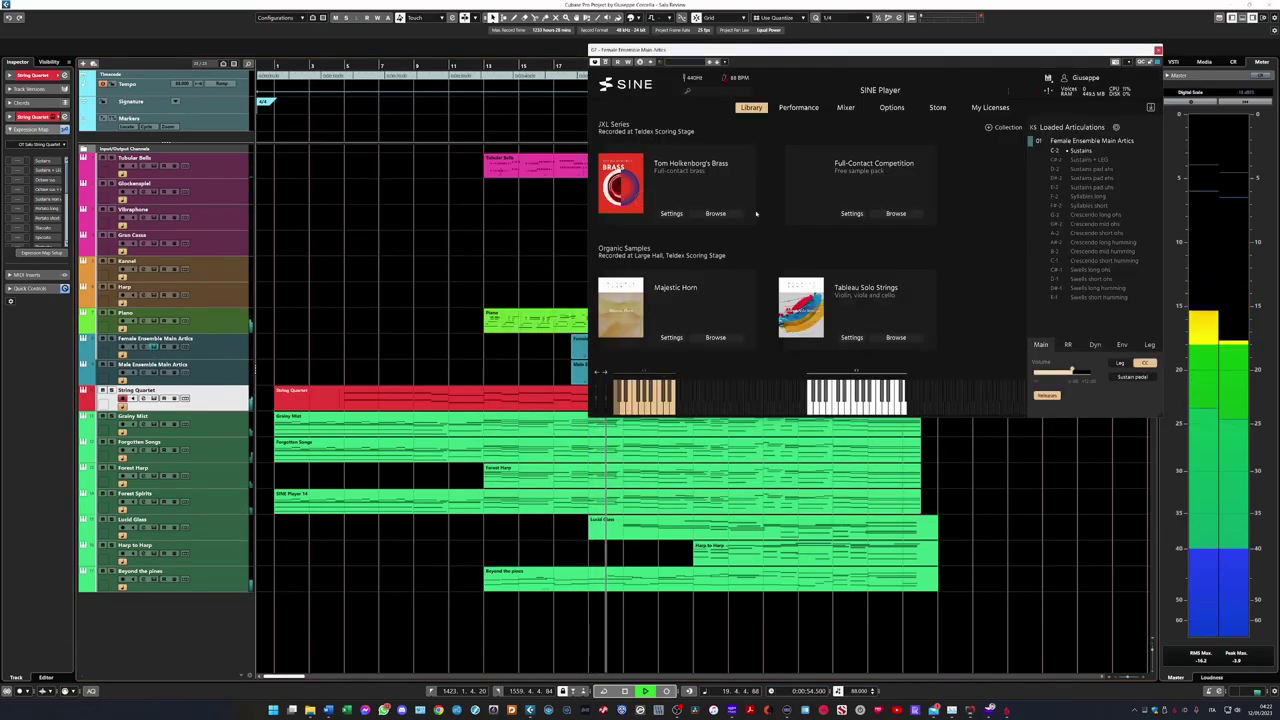
pyautogui.moveTo(988, 57); pyautogui.dragTo(920, 208)
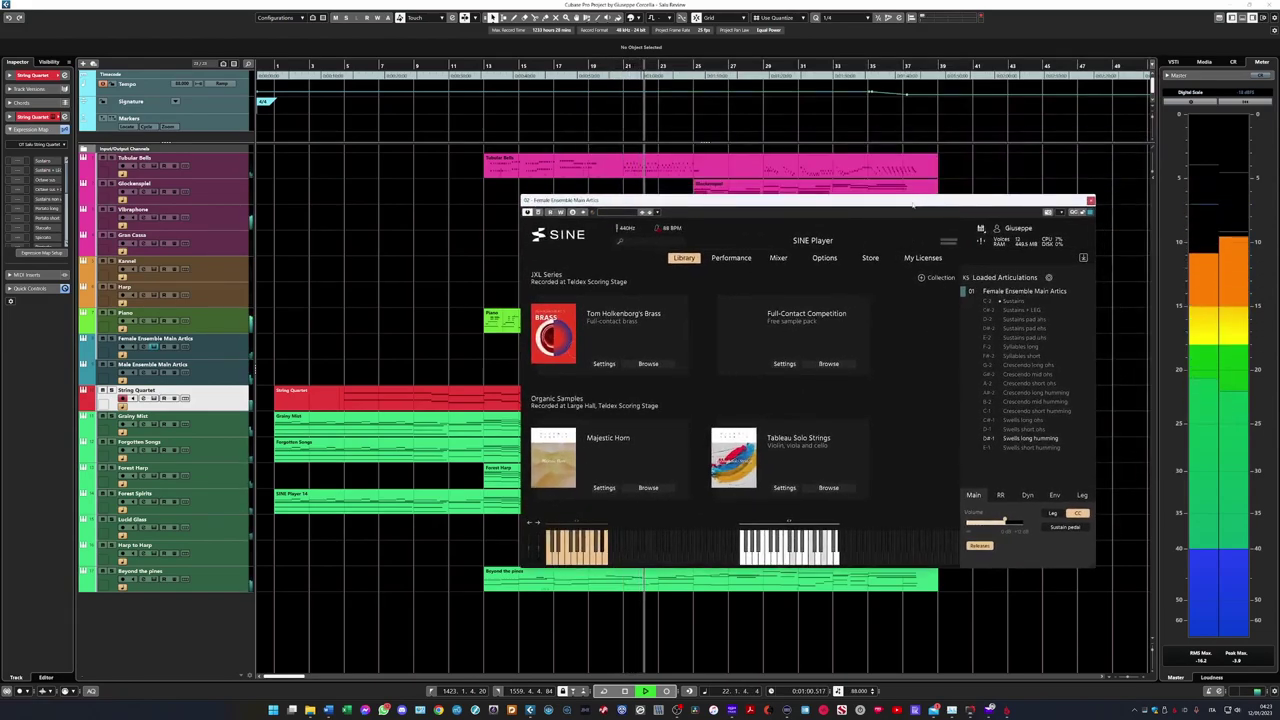
pyautogui.click(779, 258)
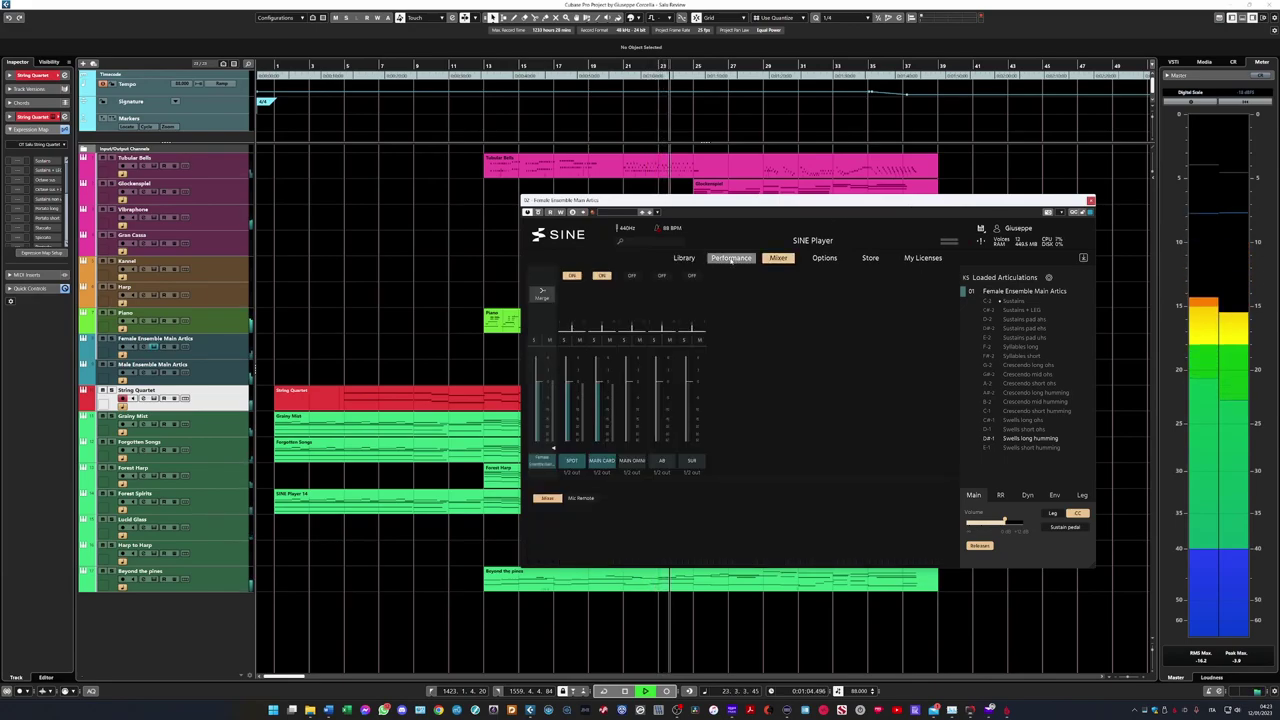
pyautogui.click(732, 259)
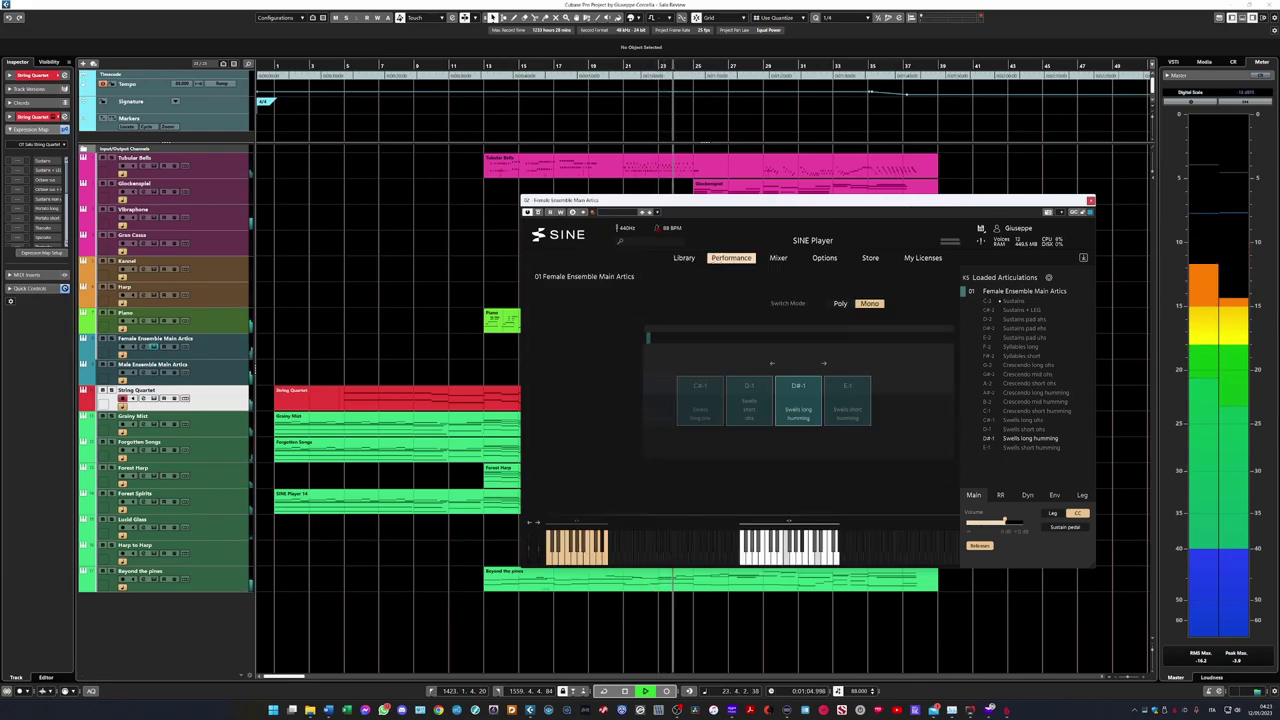
pyautogui.click(684, 258)
pyautogui.click(1091, 201)
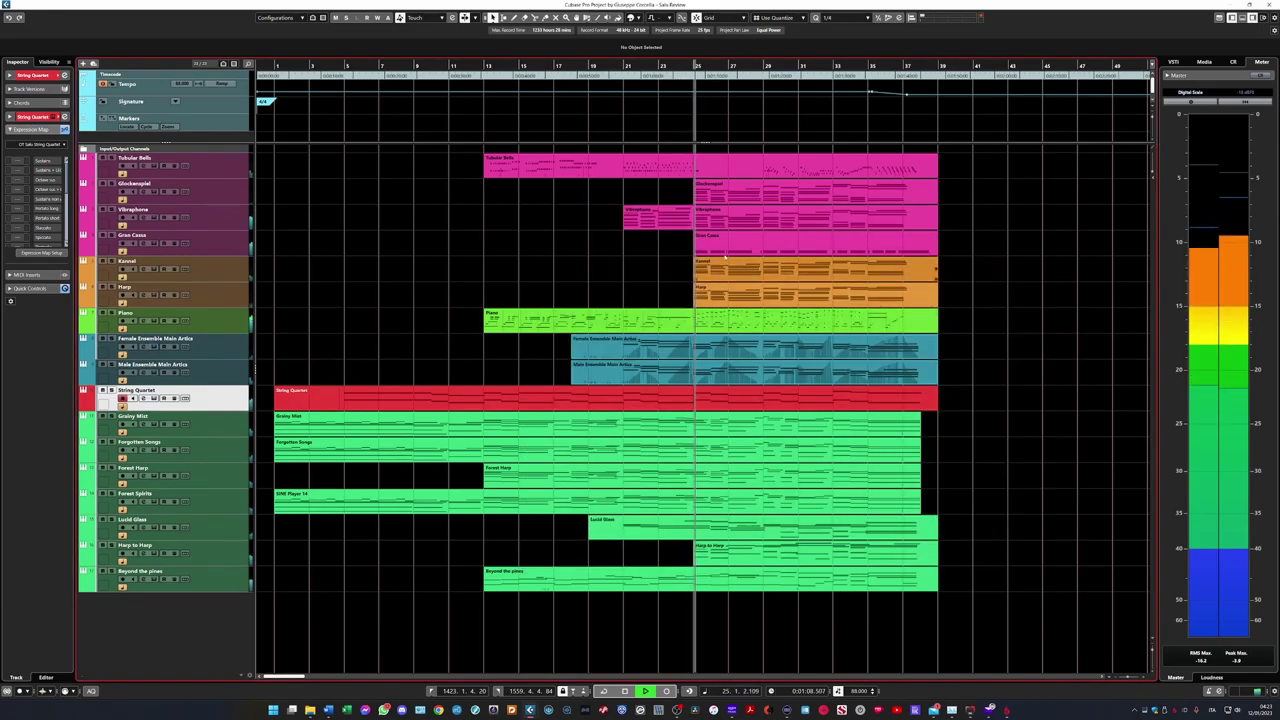
# Open the Kannel track's SINE Player instrument to examine its loaded articulations during playback.
pyautogui.click(152, 269)
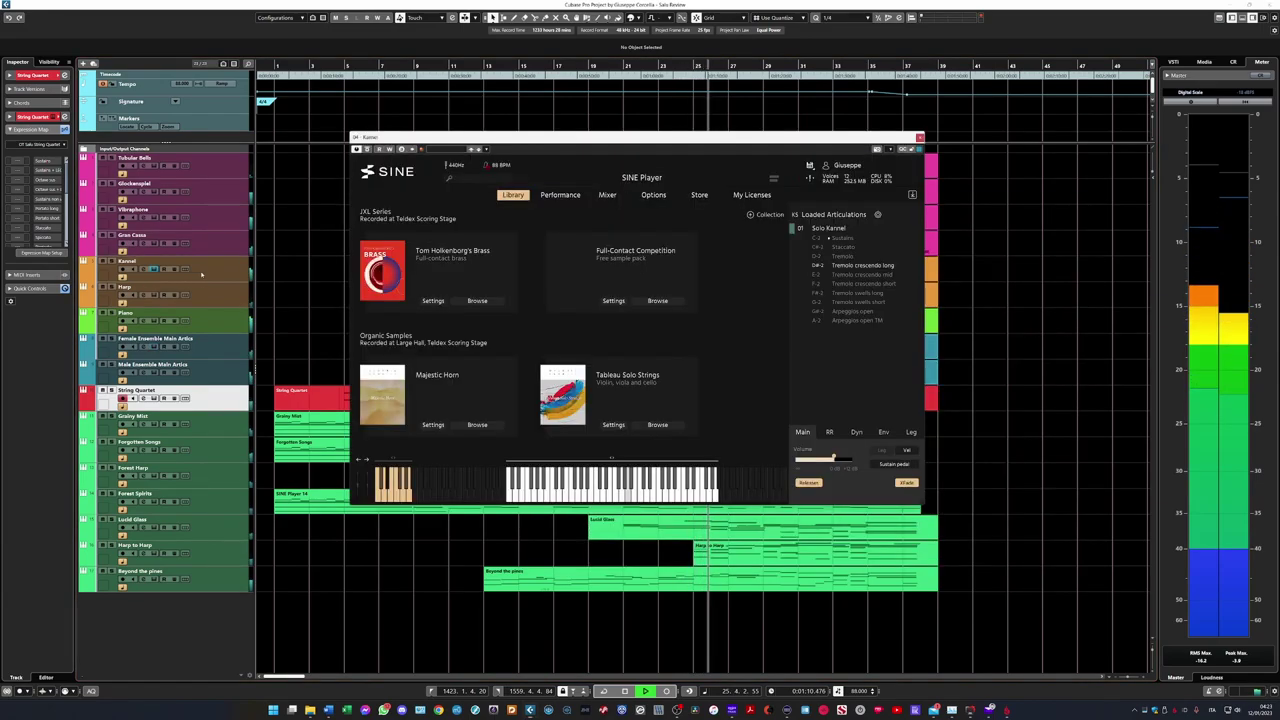